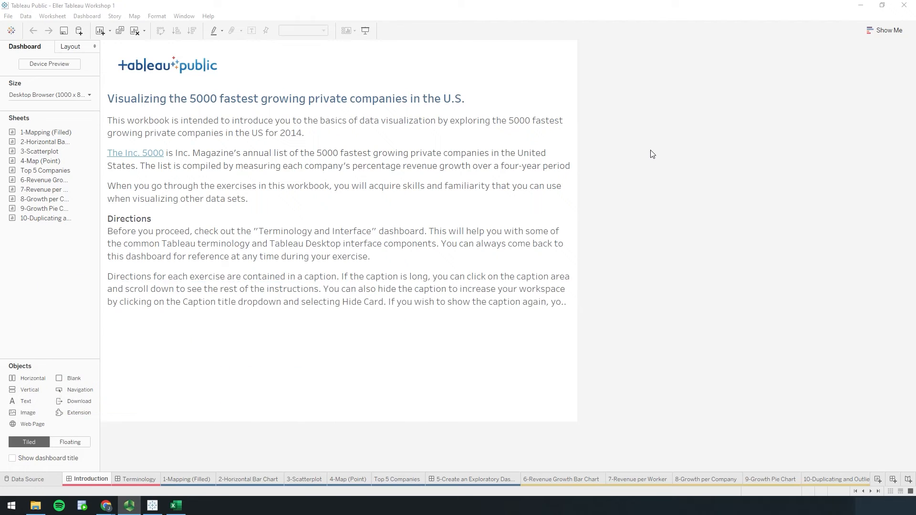
Look over the source data in Excel, the Top 5 Companies sheet, and the Introduction and Terminology dashboards in Tableau Public.
left_click(646, 149)
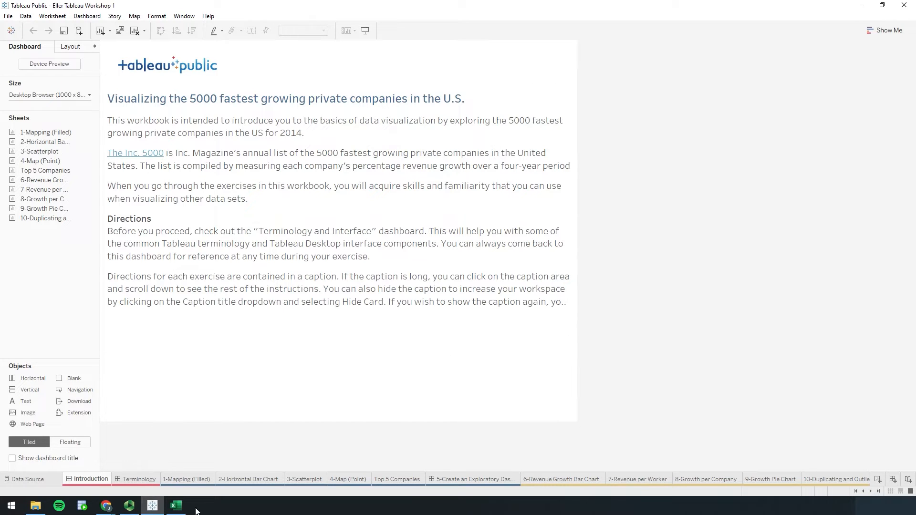
left_click(176, 505)
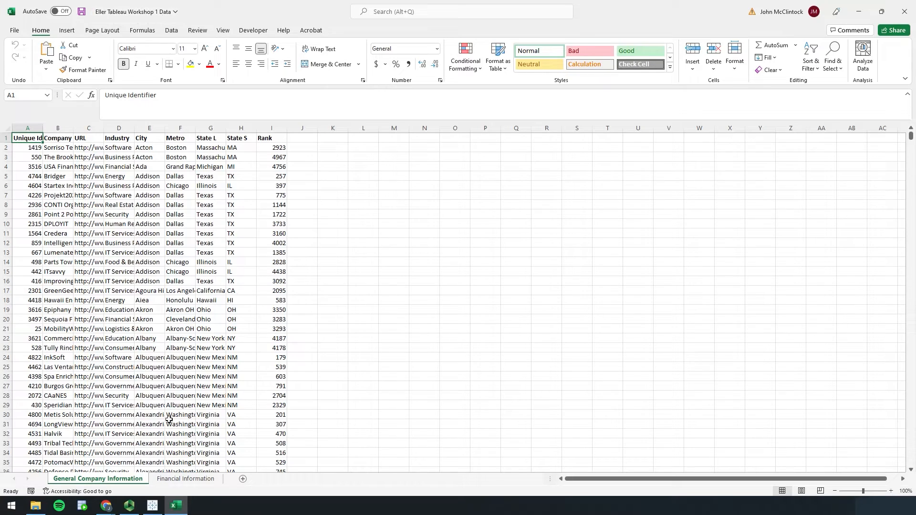
left_click(152, 505)
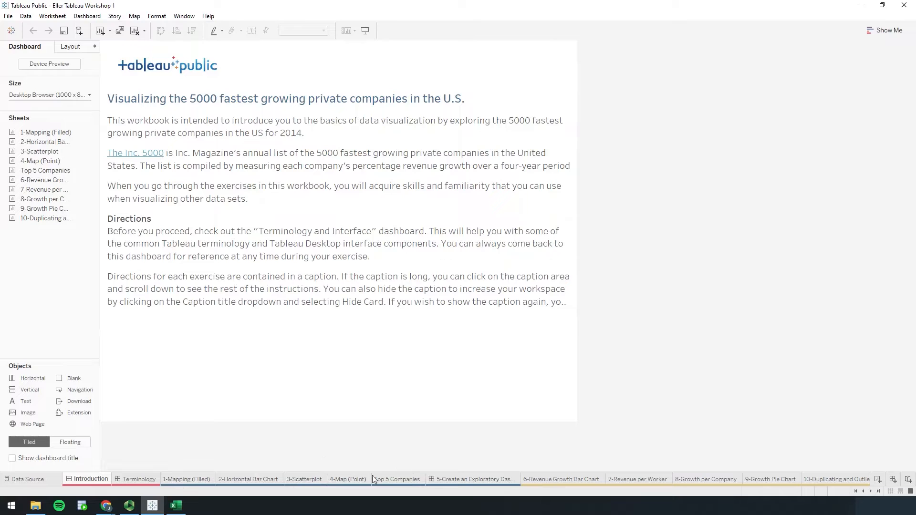
left_click(407, 479)
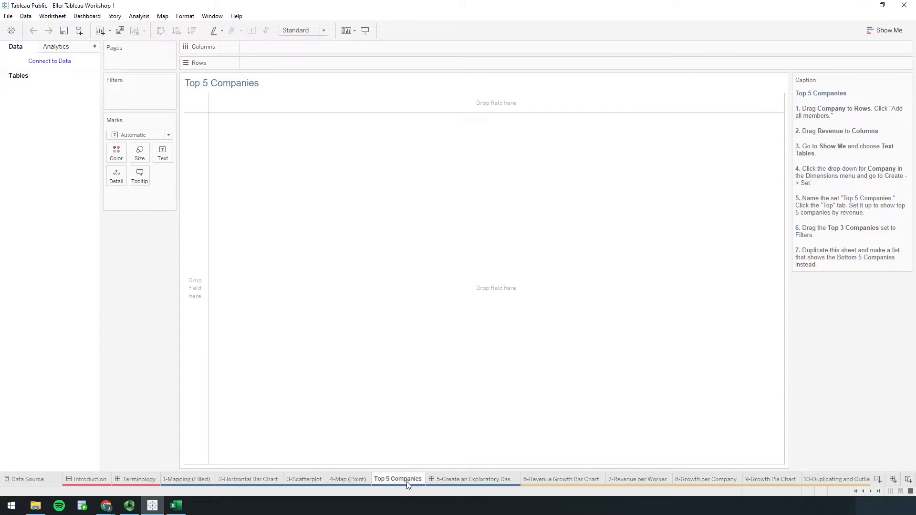
mouse_move(109, 487)
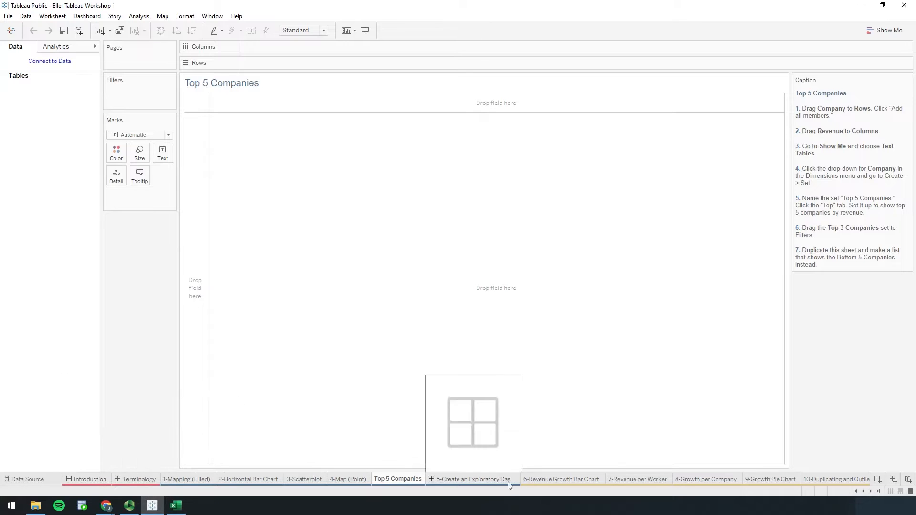
scroll(524, 484, "down", 2)
scroll(524, 484, "up", 2)
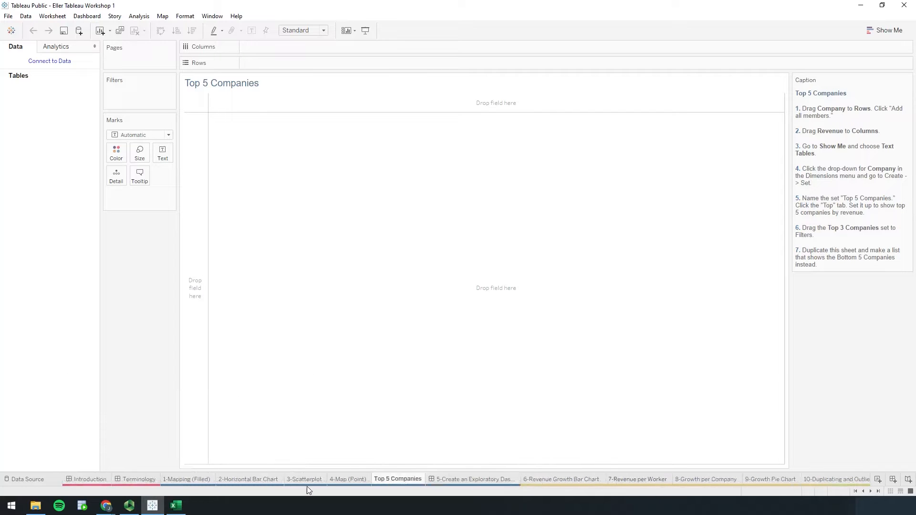
left_click(95, 479)
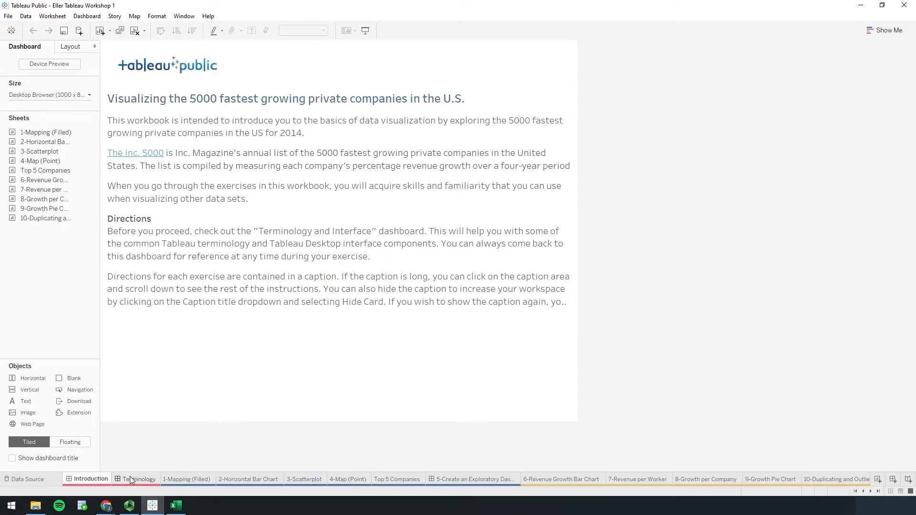
mouse_move(130, 476)
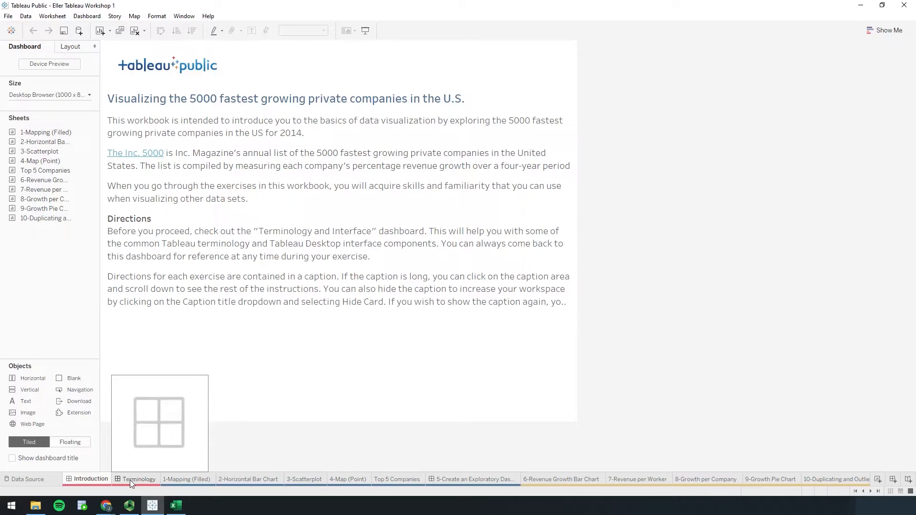
left_click(129, 480)
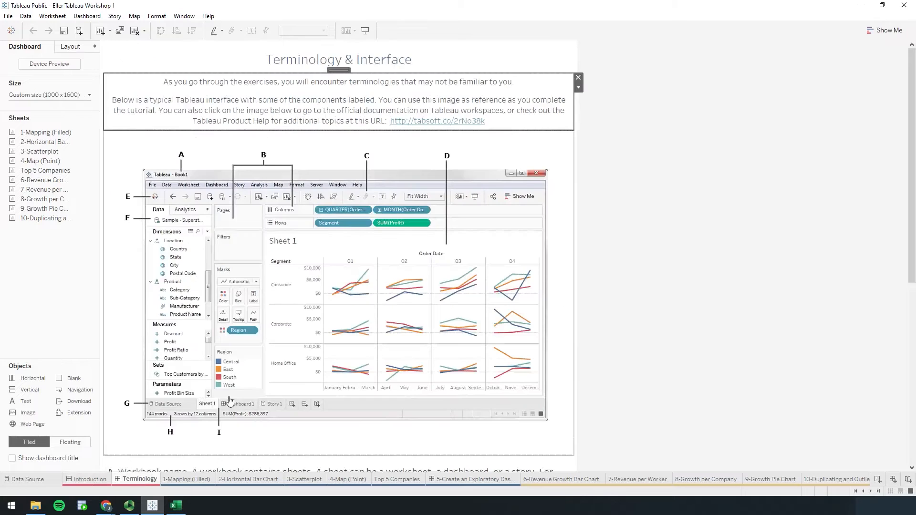
scroll(261, 359, "down", 5)
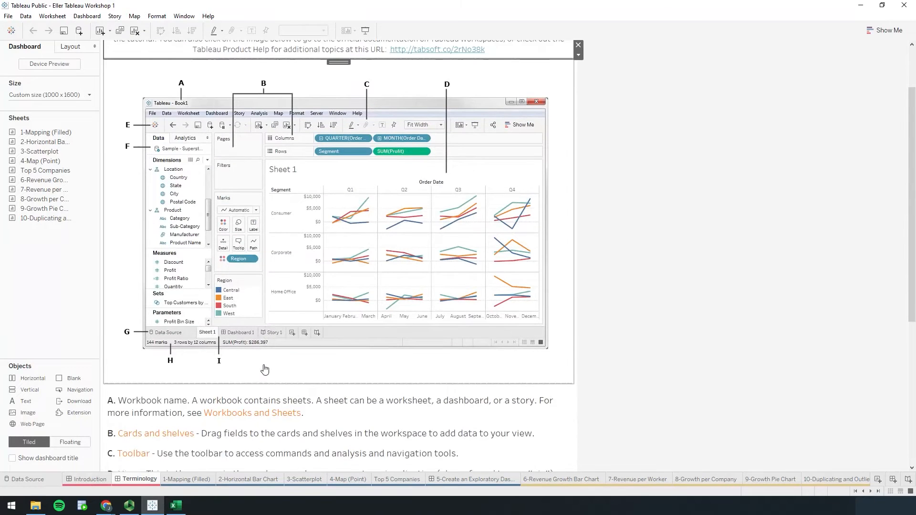
scroll(258, 381, "up", 5)
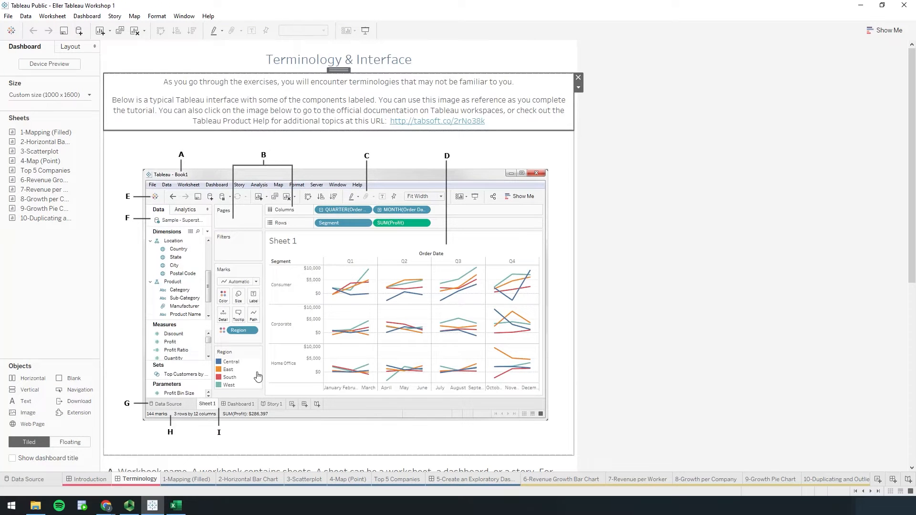
Review the mapping, horizontal bar chart and scatterplot exercise sheets and compare them with both sheets of the Excel data workbook.
left_click(195, 480)
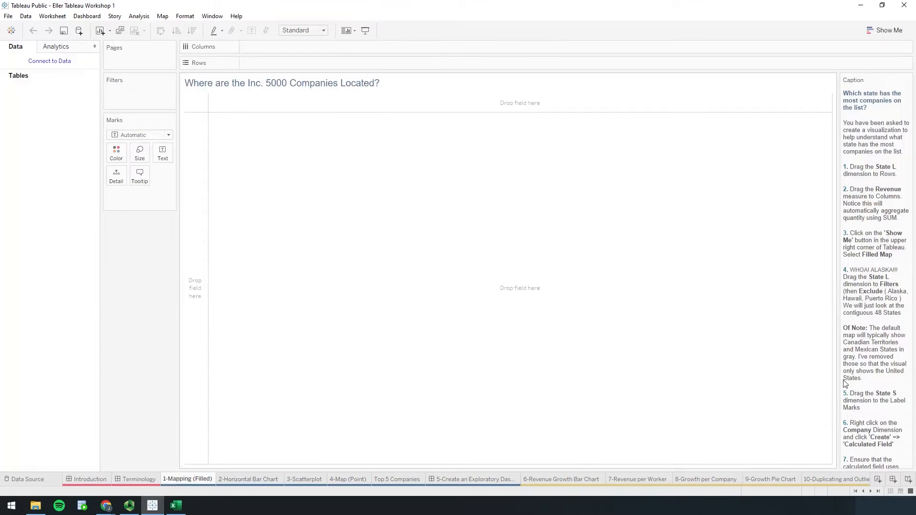
left_click(273, 480)
left_click(308, 479)
left_click(181, 479)
left_click(174, 507)
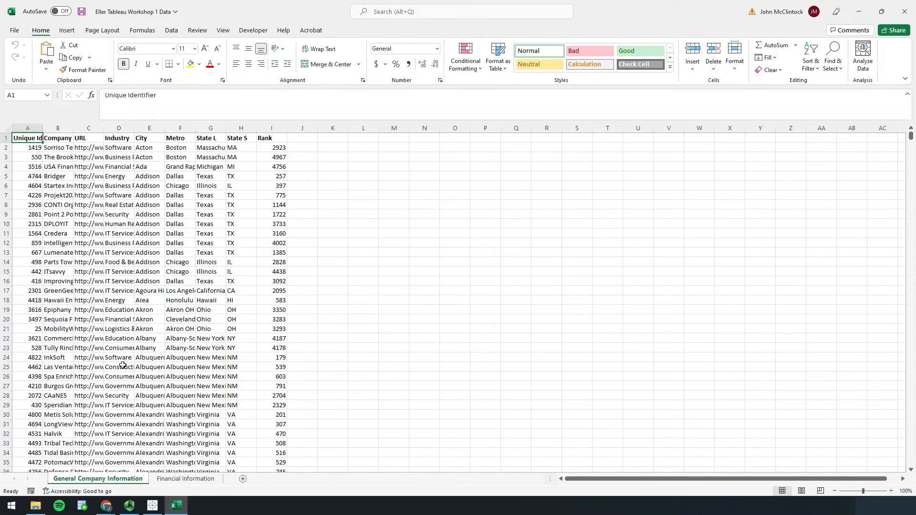
left_click(186, 480)
left_click(135, 482)
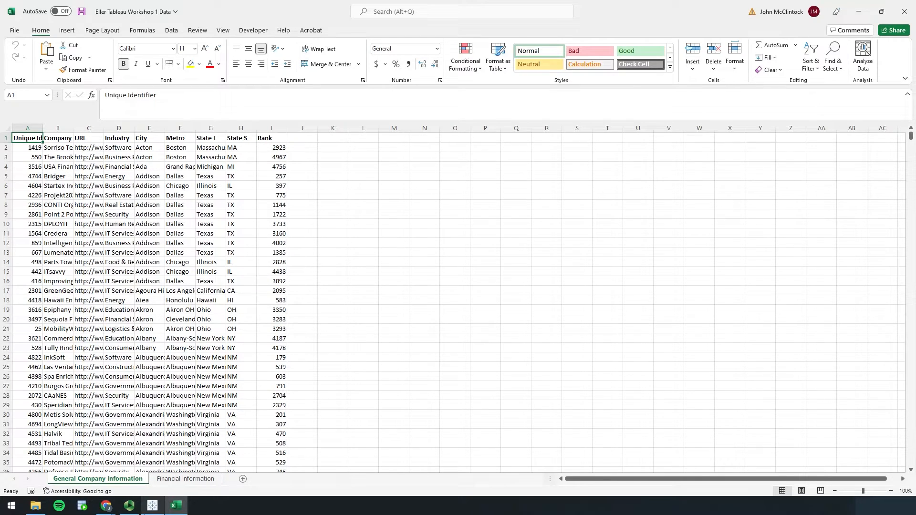
left_click(152, 506)
left_click(89, 479)
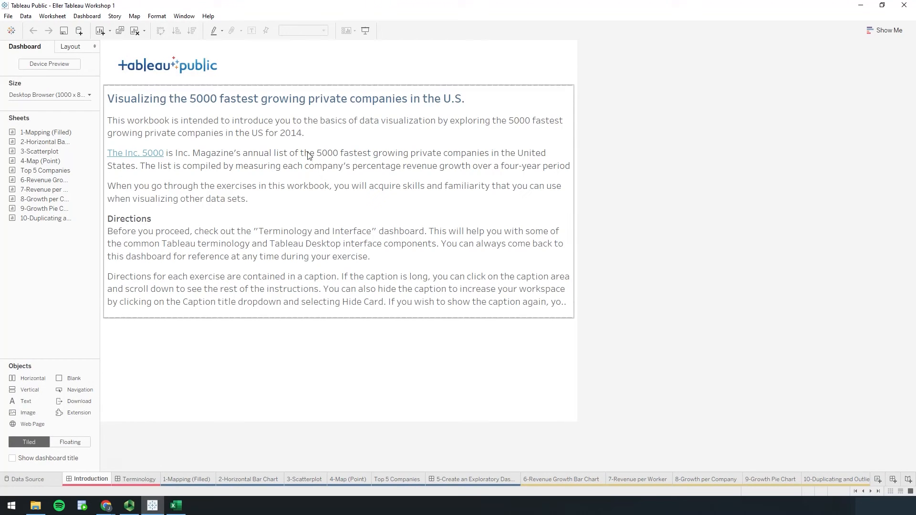
left_click(176, 506)
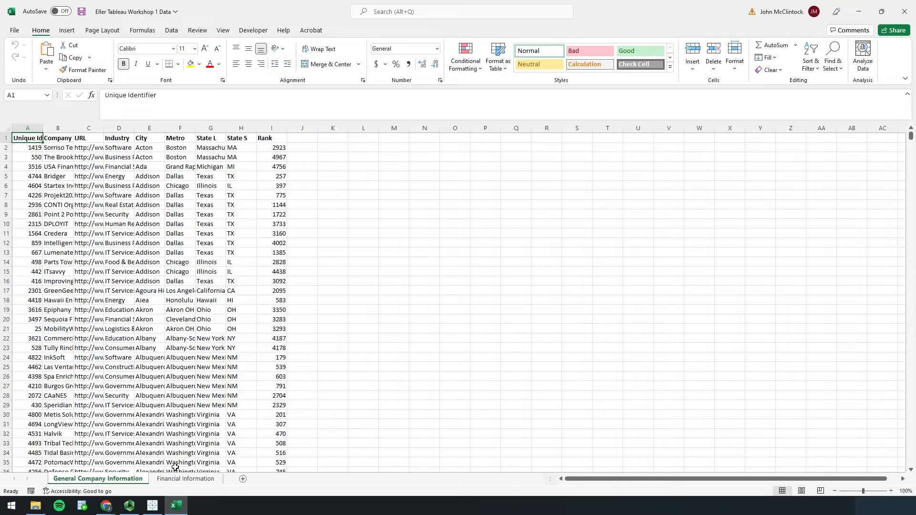
left_click(158, 508)
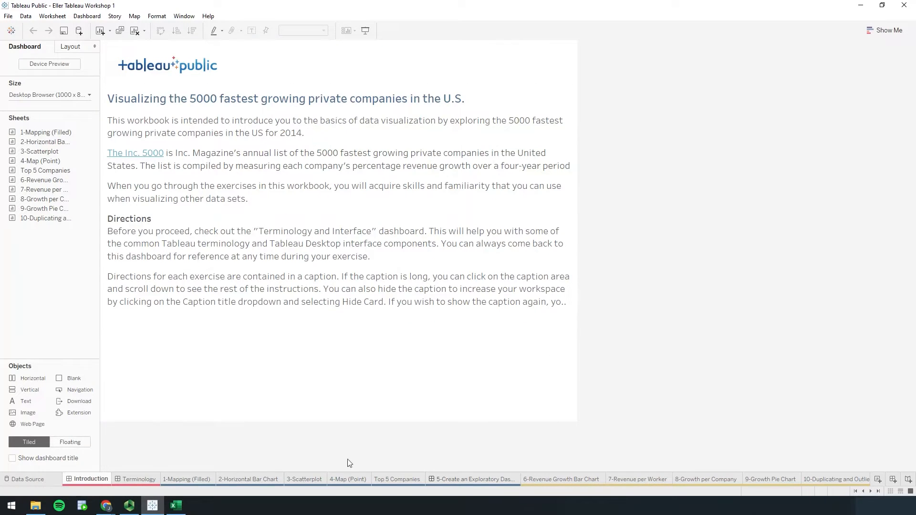
Connect the workbook to the Microsoft Excel file Eller Tableau Workshop 1 Data from the Downloads folder.
left_click(49, 478)
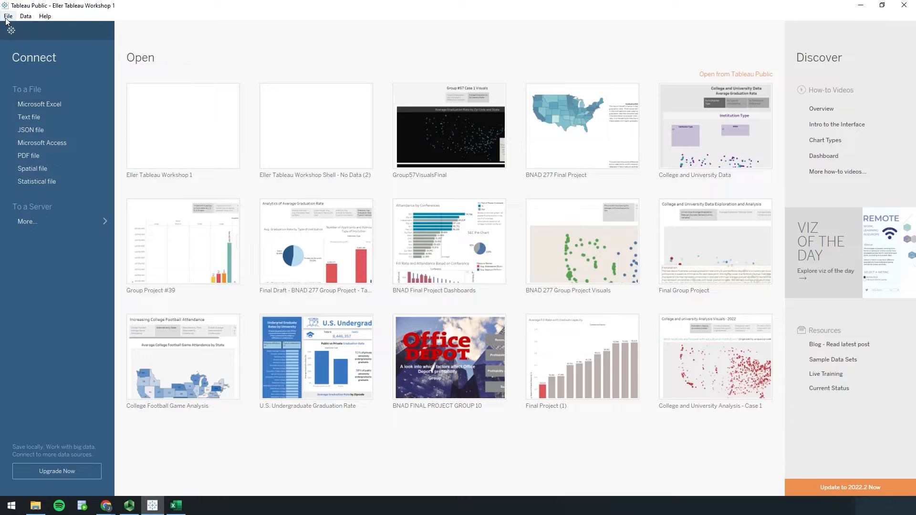
left_click(52, 104)
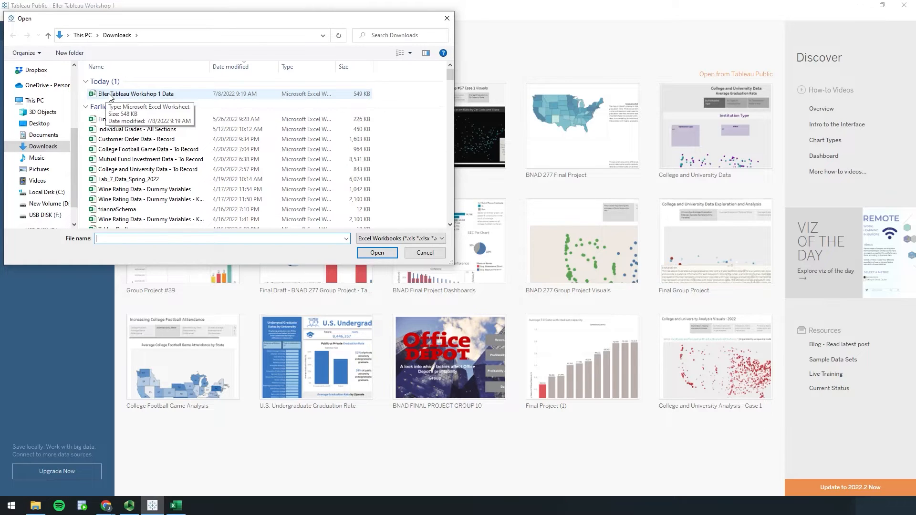
left_click(110, 95)
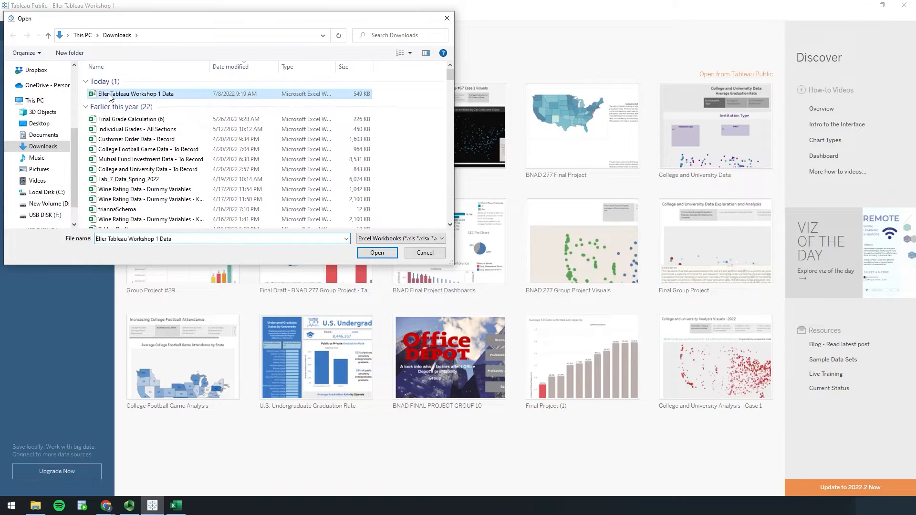
left_click(376, 253)
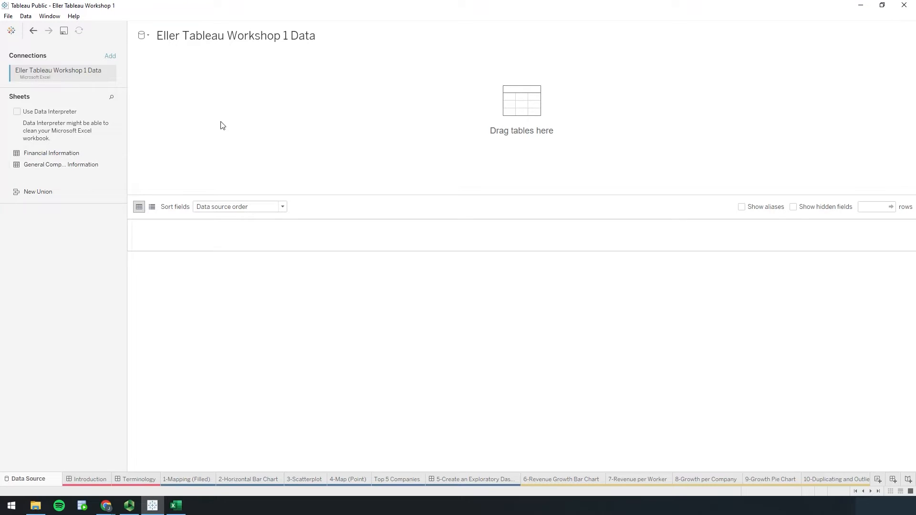
Clean the data with Data Interpreter and add the Financial Information and General Company Information tables to the data model.
left_click(18, 112)
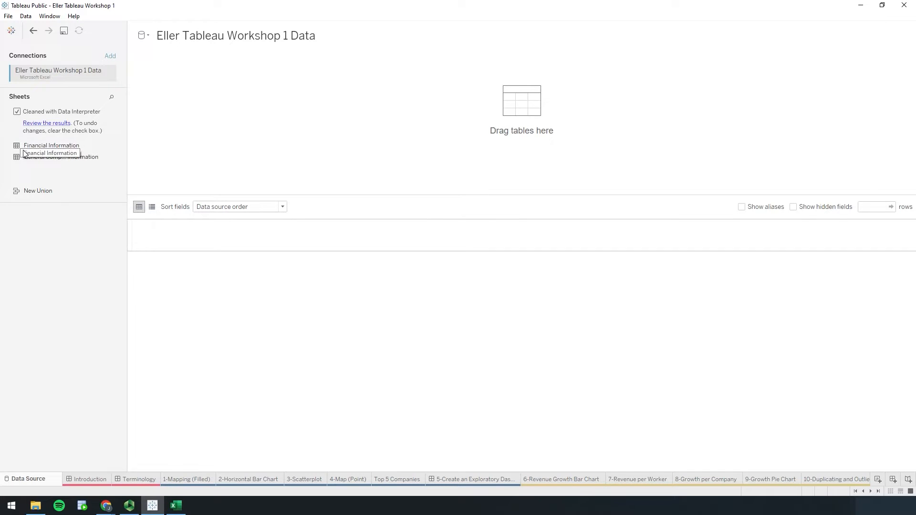
left_click_drag(29, 145, 194, 102)
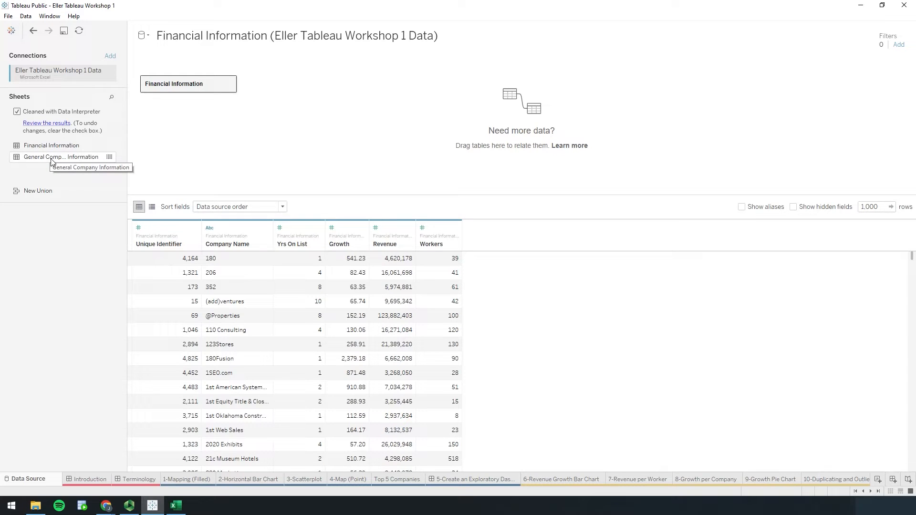
left_click_drag(51, 162, 296, 93)
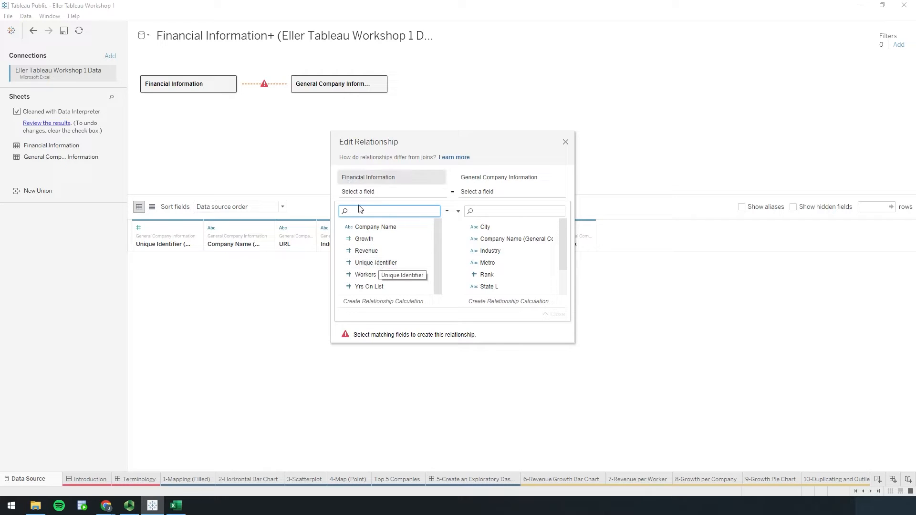
Relate Financial Information to General Company Information by matching their Unique Identifier fields, and check the finished relationship.
left_click(380, 264)
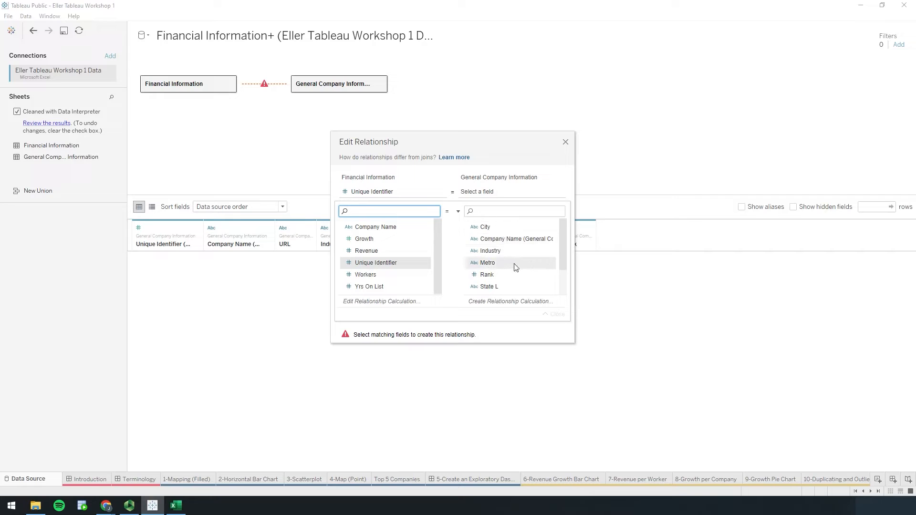
scroll(515, 272, "down", 2)
left_click(511, 284)
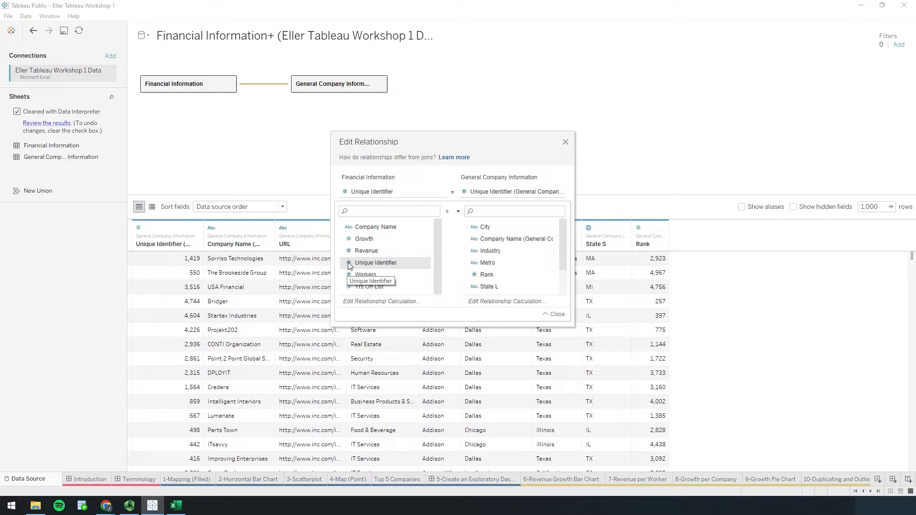
scroll(535, 271, "down", 3)
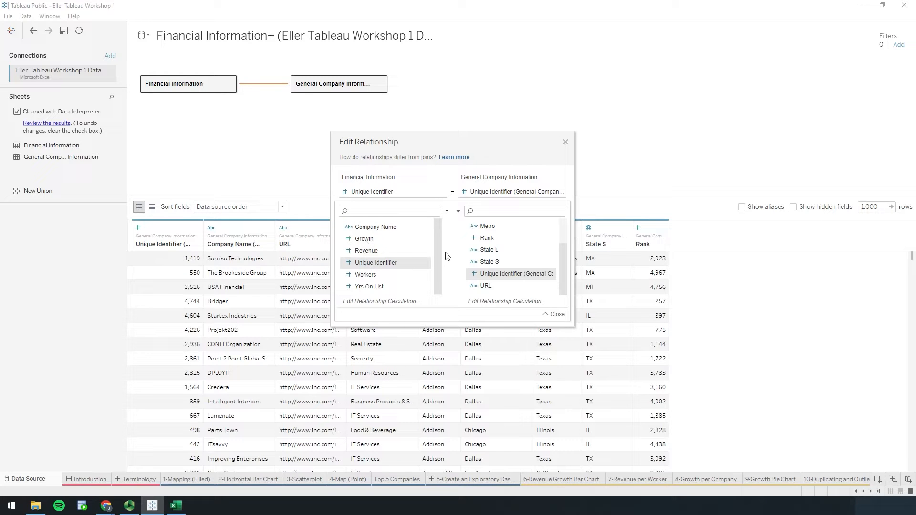
left_click(566, 141)
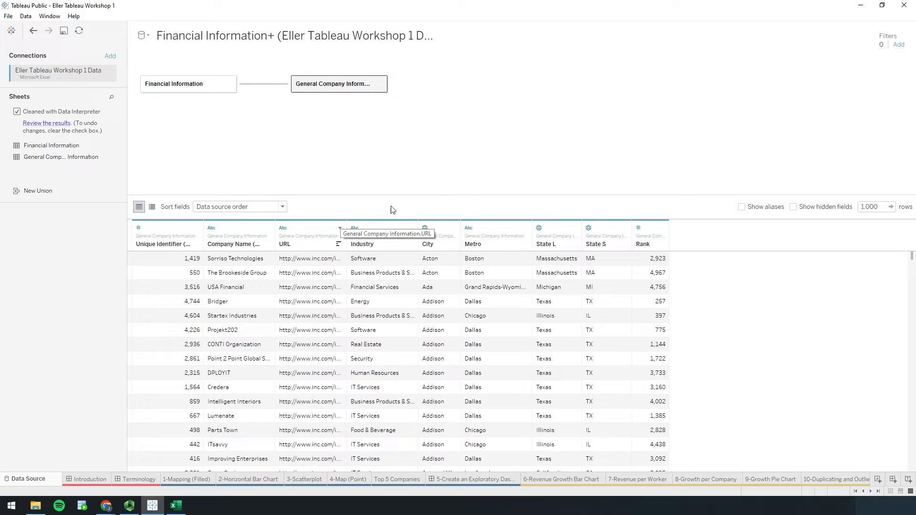
left_click(266, 88)
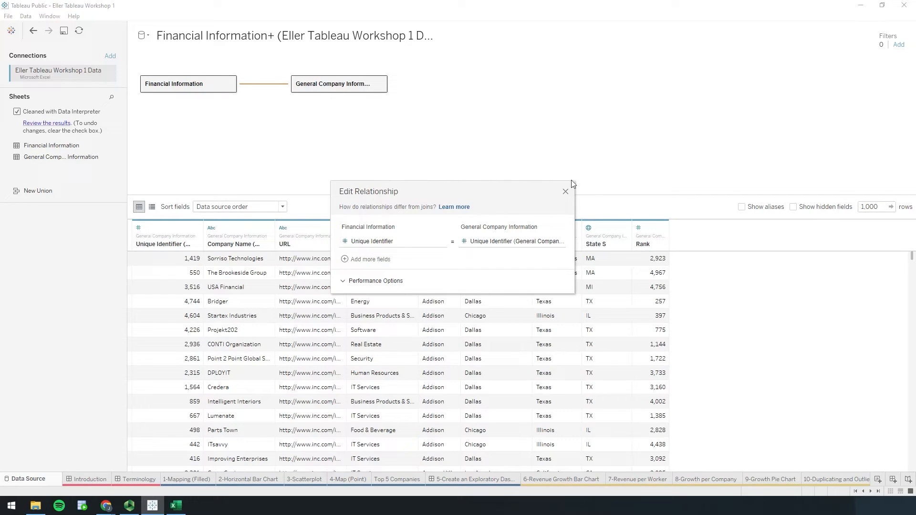
left_click(565, 193)
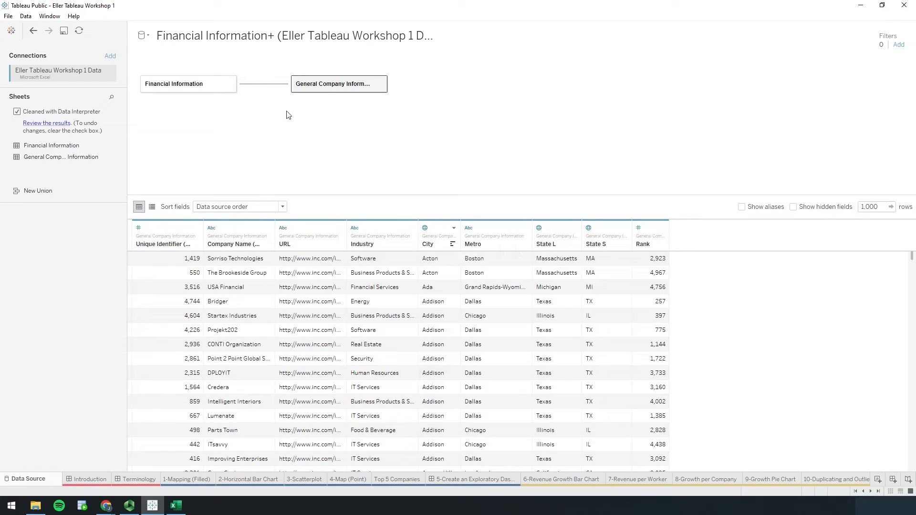
Preview the fields and rows of the Financial Information and General Company Information tables in turn.
left_click(174, 86)
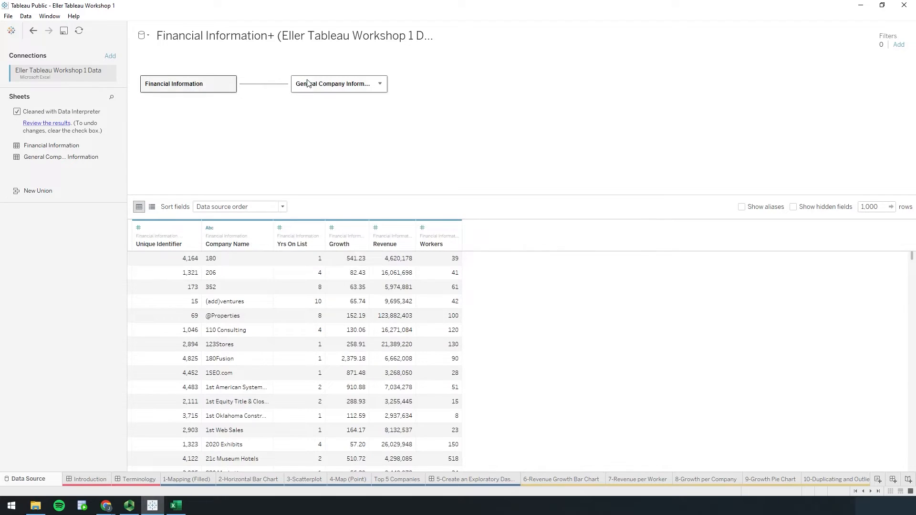
left_click(316, 86)
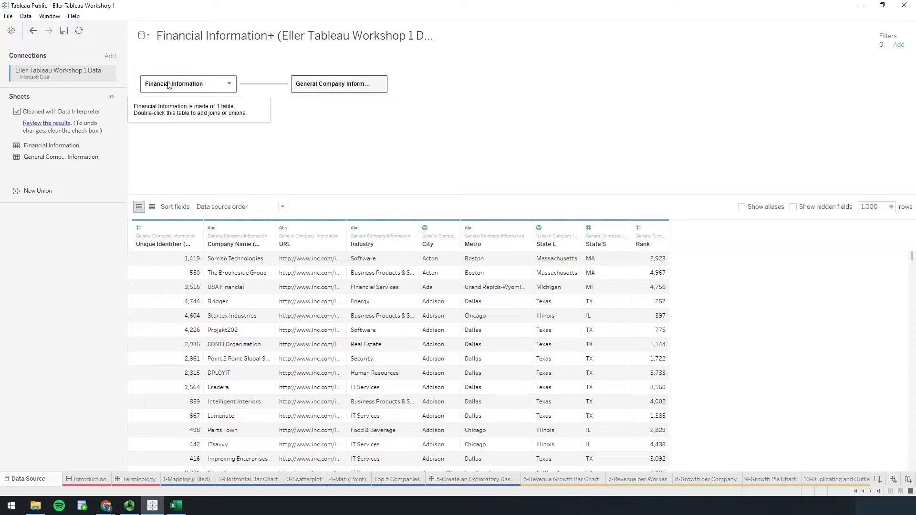
left_click(169, 84)
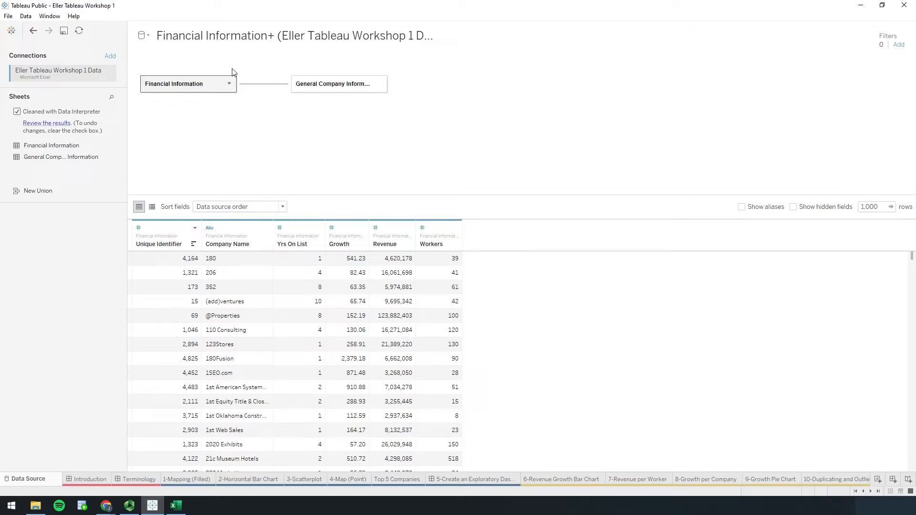
left_click(324, 82)
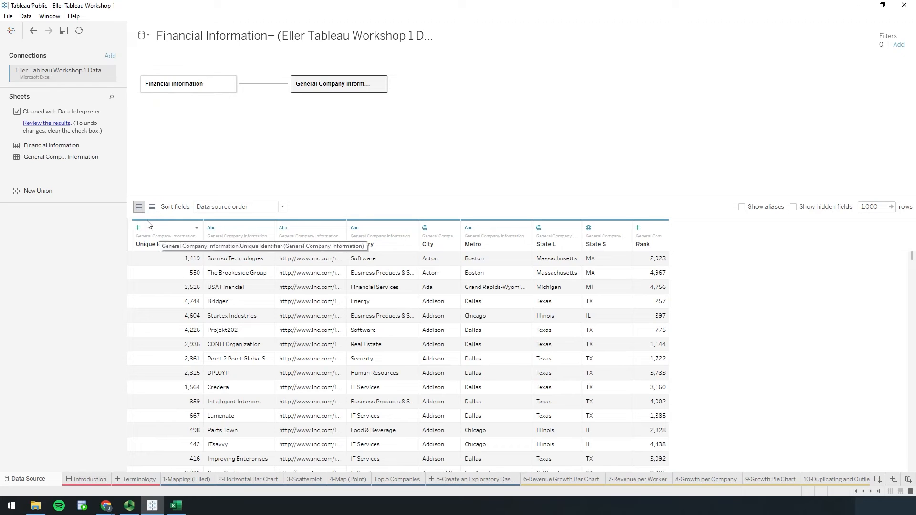
left_click(177, 87)
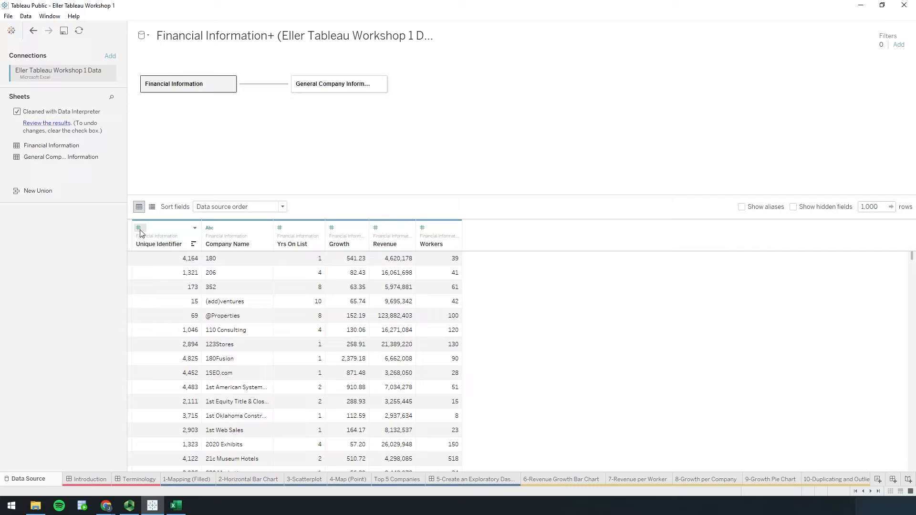
Review the field options of Unique Identifier and Company Name, Company Name's data type choices, and the General Company Information table's fields.
left_click(194, 229)
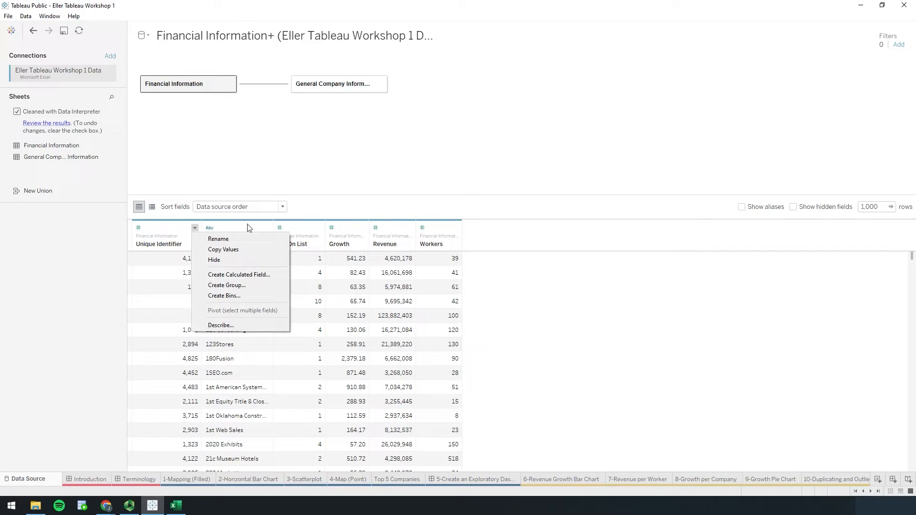
left_click(266, 229)
left_click(266, 229)
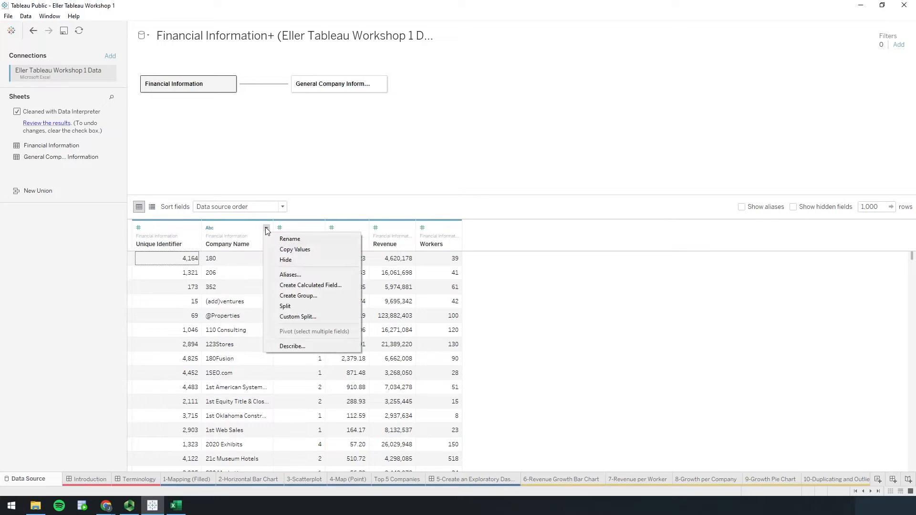
left_click(211, 232)
left_click(211, 232)
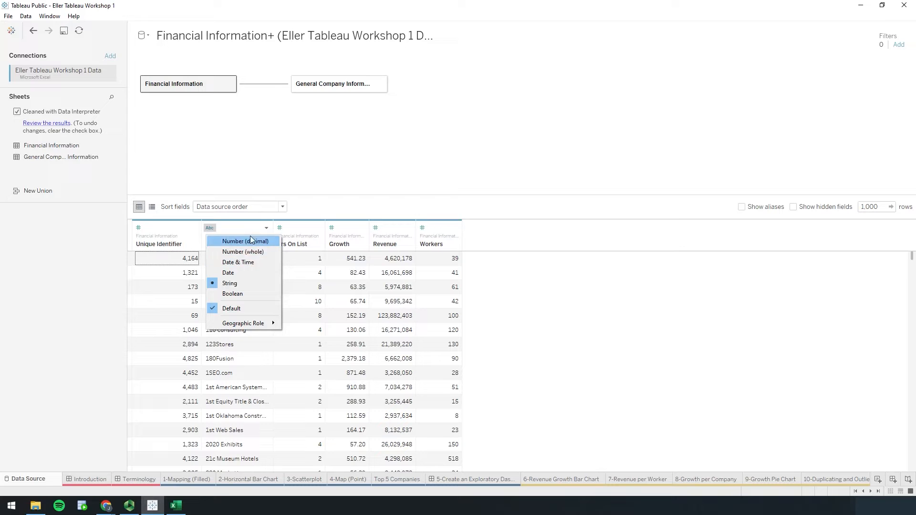
left_click(334, 165)
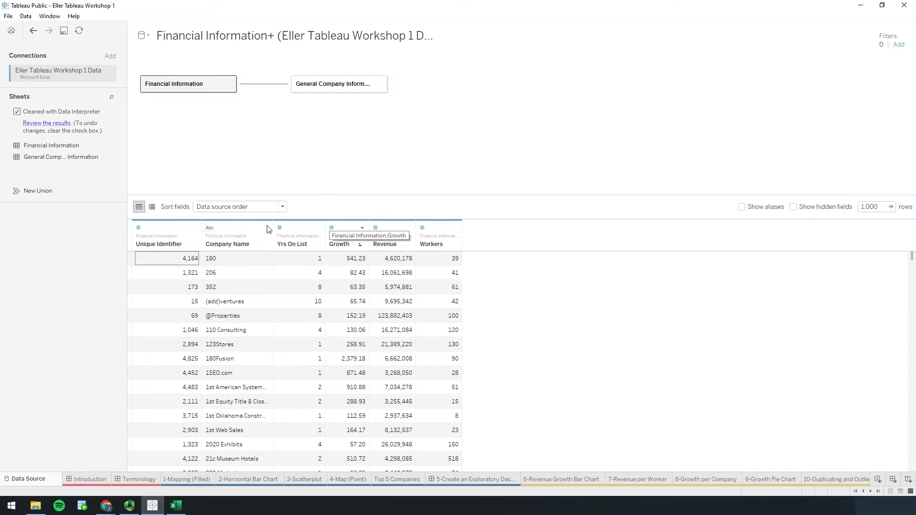
left_click(326, 84)
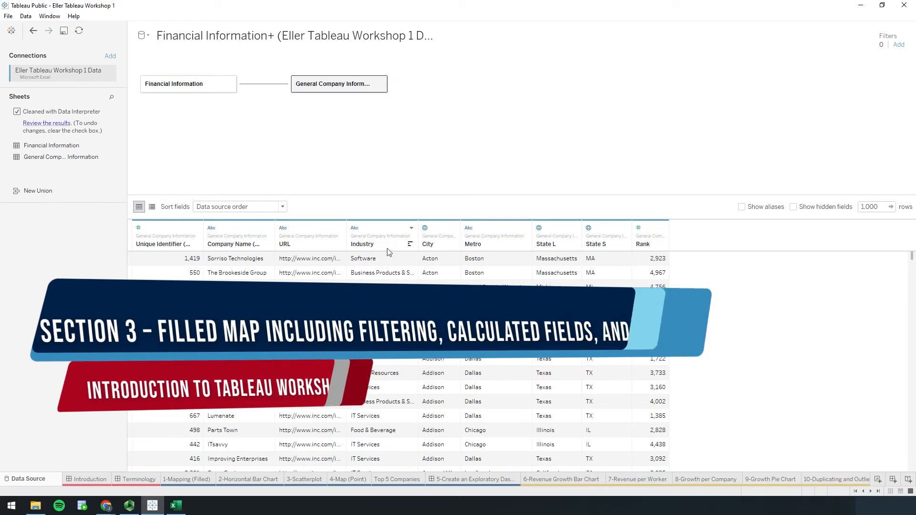
Go to the 1-Mapping (Filled) worksheet and look over its data fields and the available Show Me chart types.
left_click(184, 480)
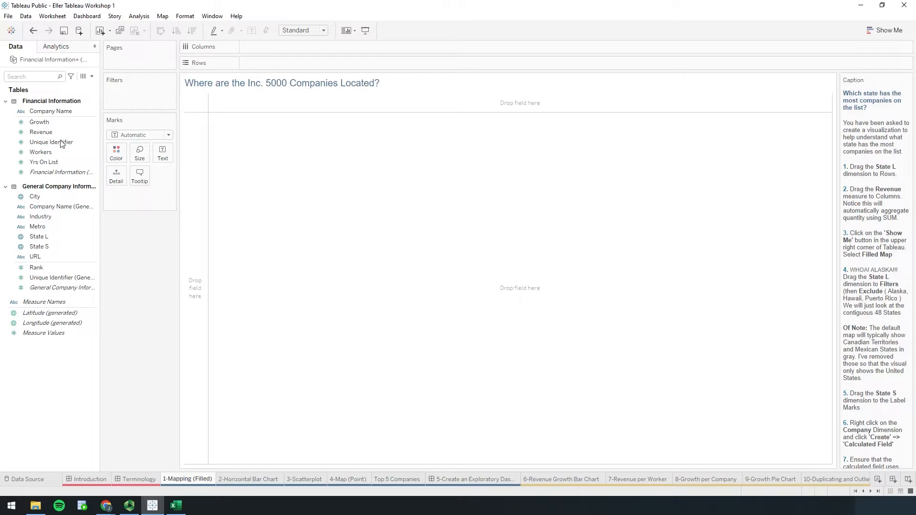
left_click(42, 209)
left_click(23, 199)
left_click(880, 31)
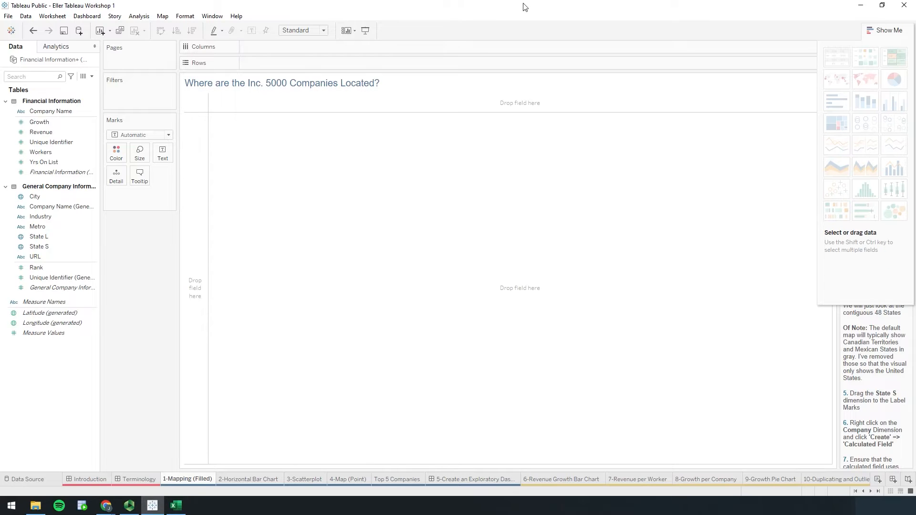
left_click(901, 30)
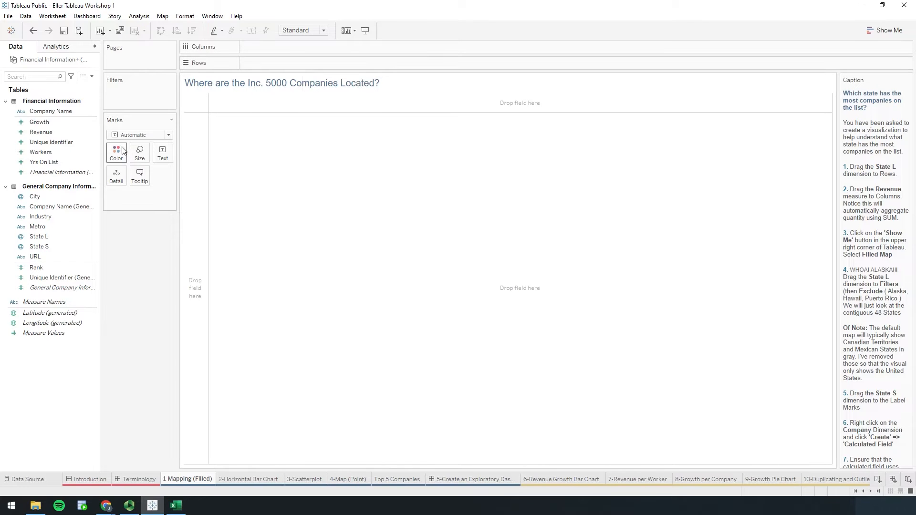
Chart revenue by state by placing the State L dimension on Rows and the Revenue measure on Columns.
left_click(62, 237)
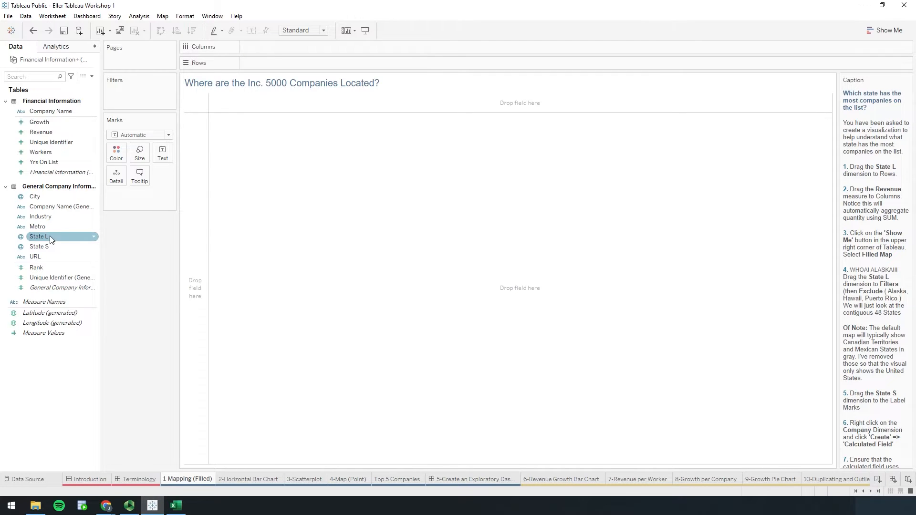
left_click_drag(50, 236, 263, 61)
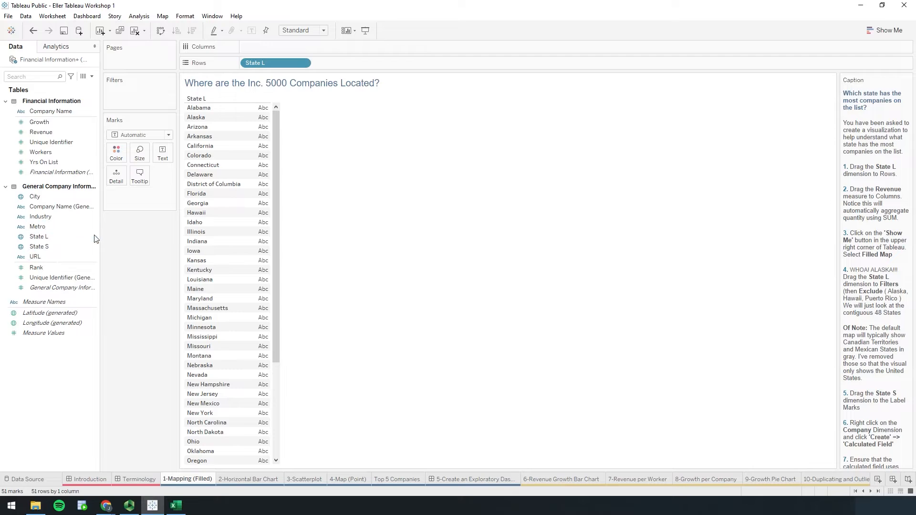
left_click_drag(40, 132, 258, 44)
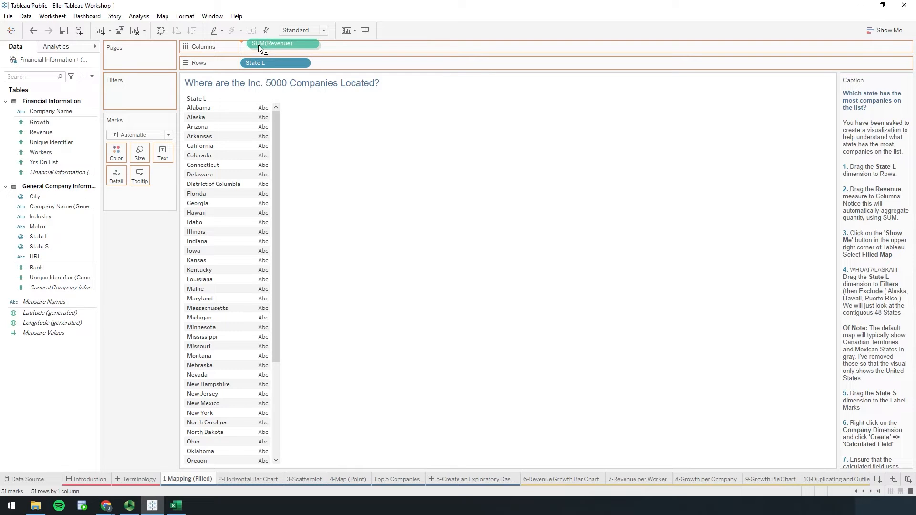
left_click_drag(259, 46, 256, 47)
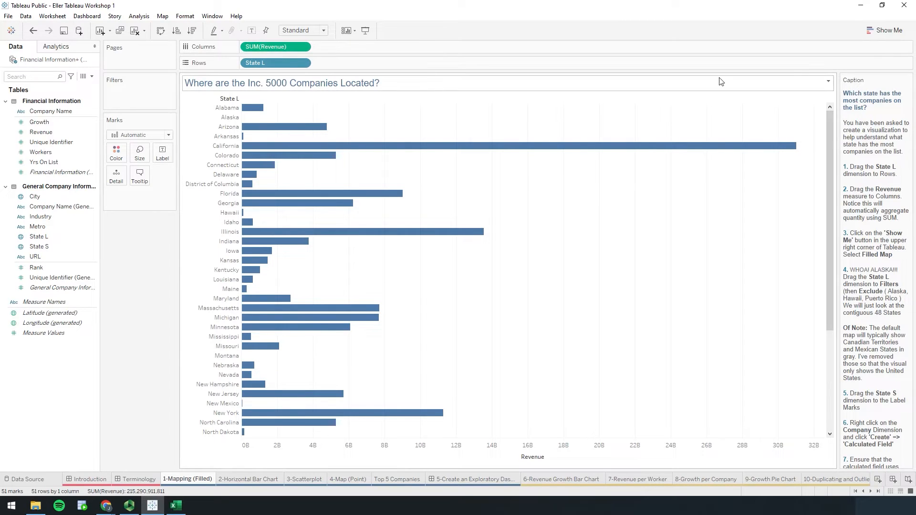
Convert the revenue-by-state bar chart to a filled map using Show Me, and close the chart type list.
left_click(887, 32)
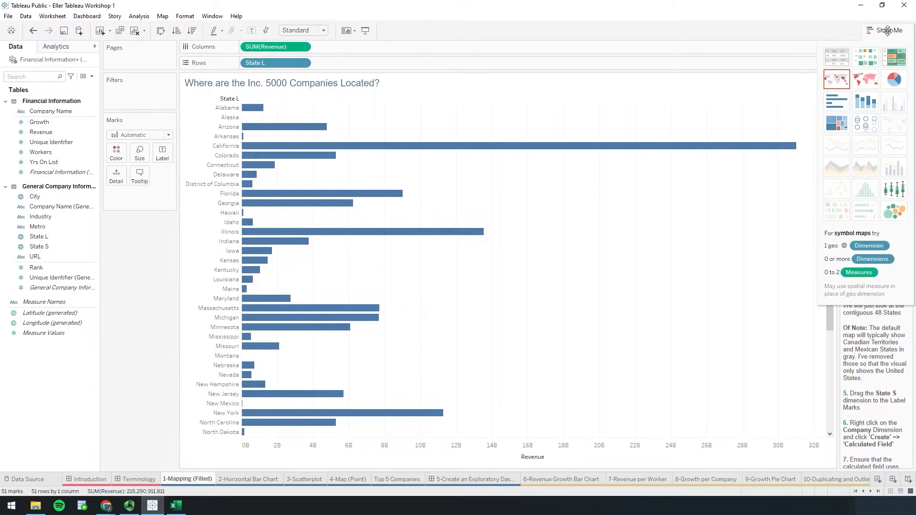
left_click(870, 84)
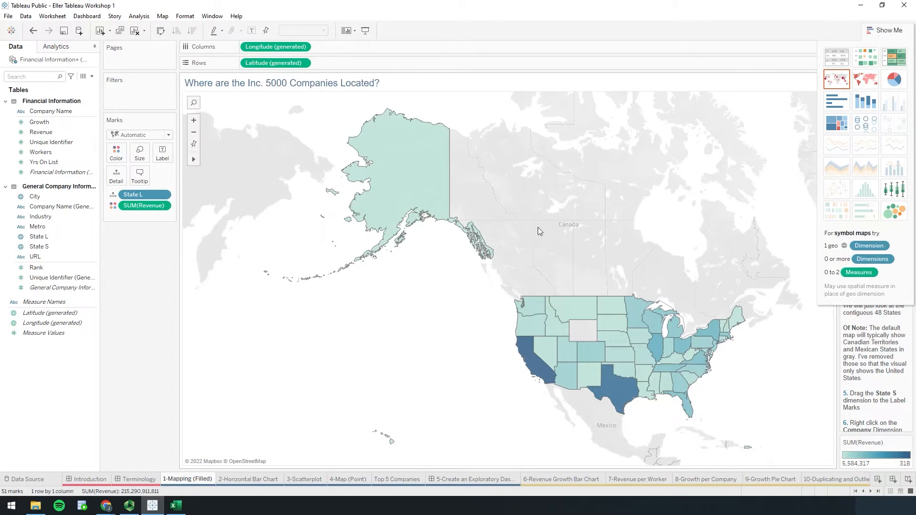
left_click(888, 30)
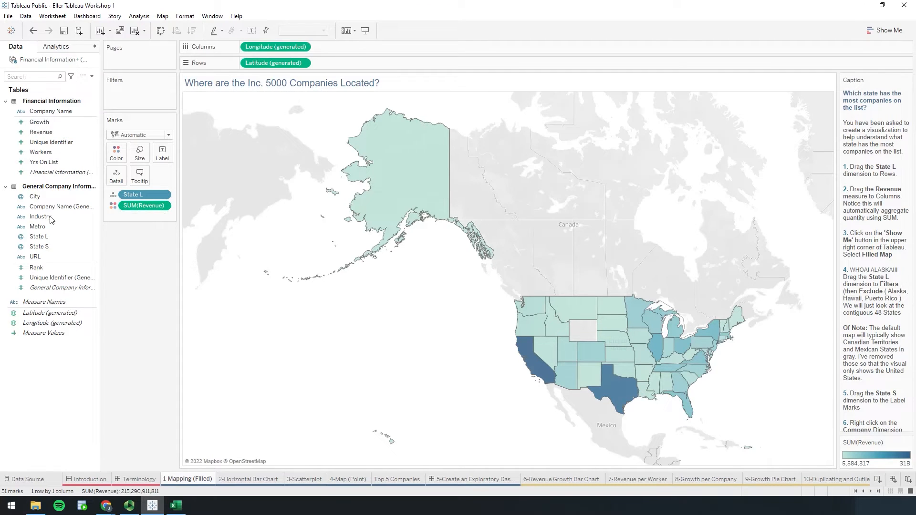
Review the aggregation options in the Revenue field's default properties and for the SUM(Revenue) measure used on the map.
right_click(93, 135)
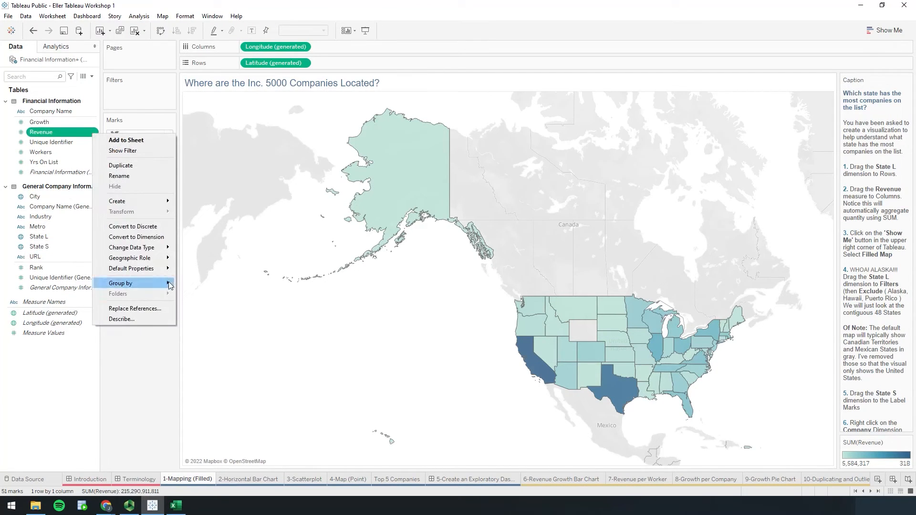
mouse_move(168, 270)
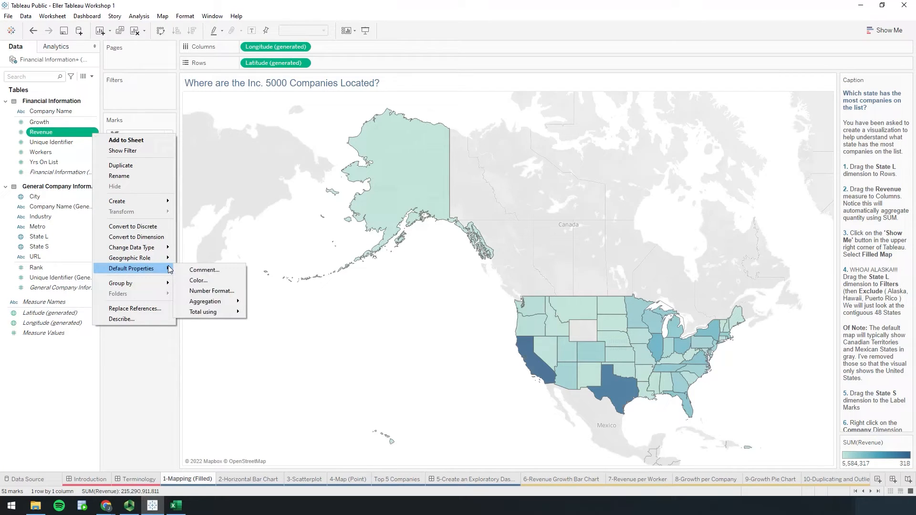
mouse_move(234, 301)
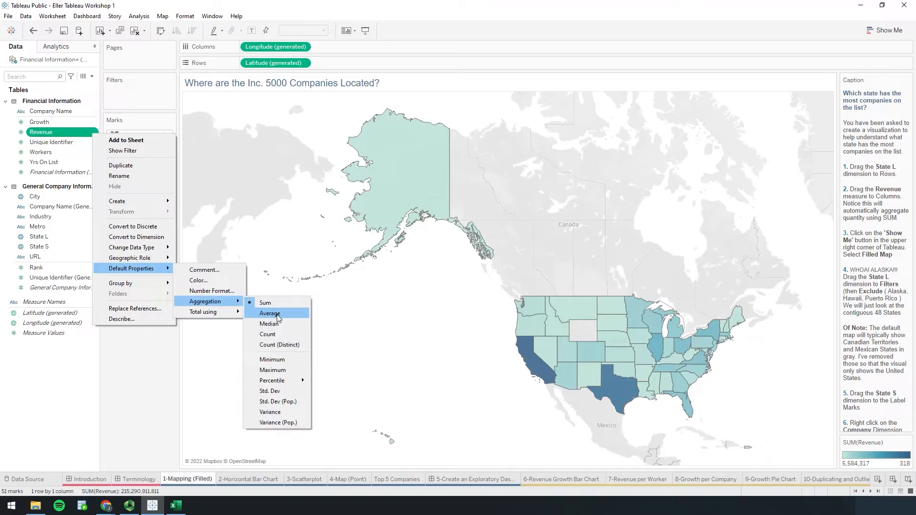
left_click(163, 371)
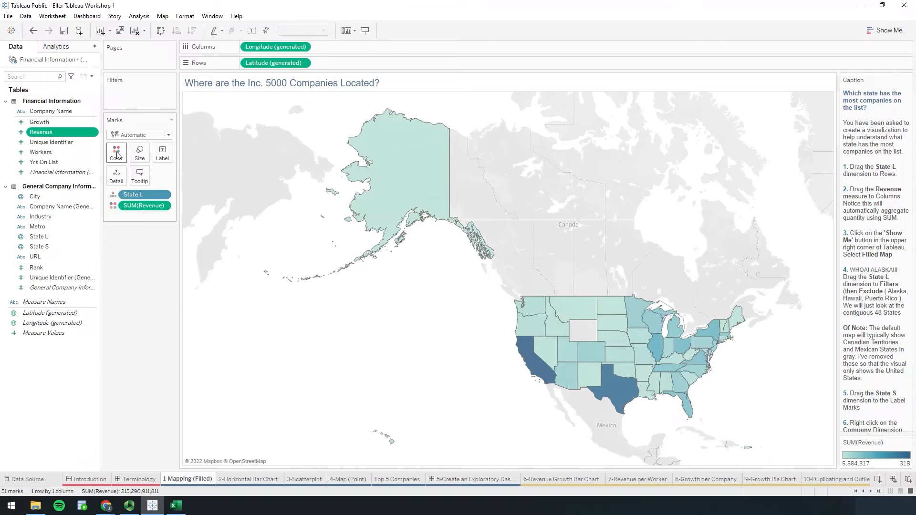
left_click(163, 206)
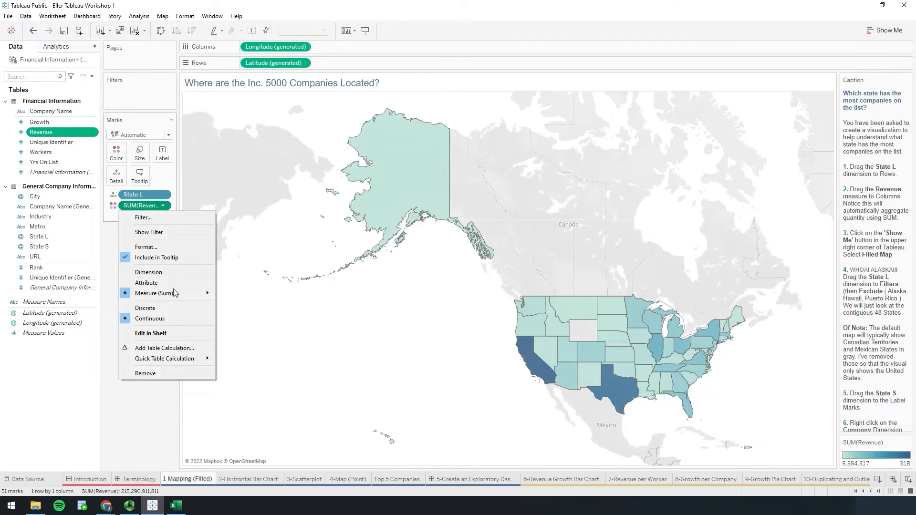
mouse_move(206, 293)
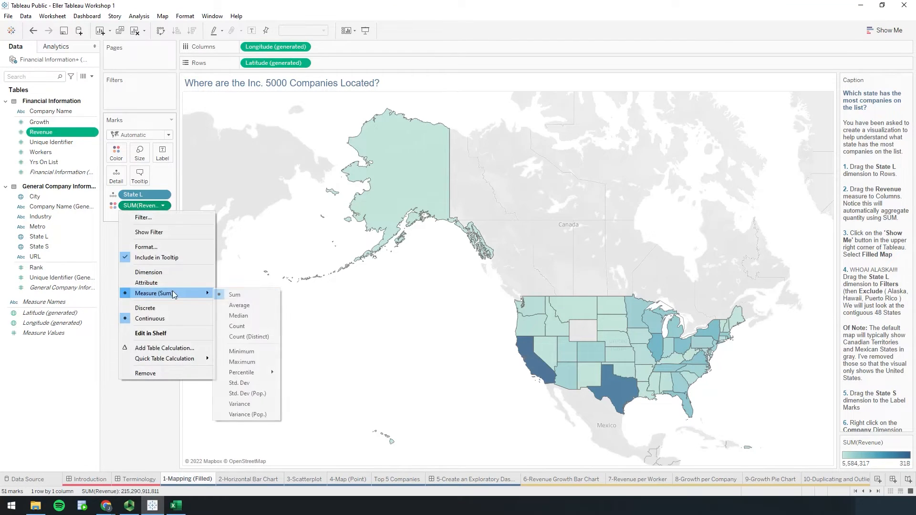
left_click(355, 310)
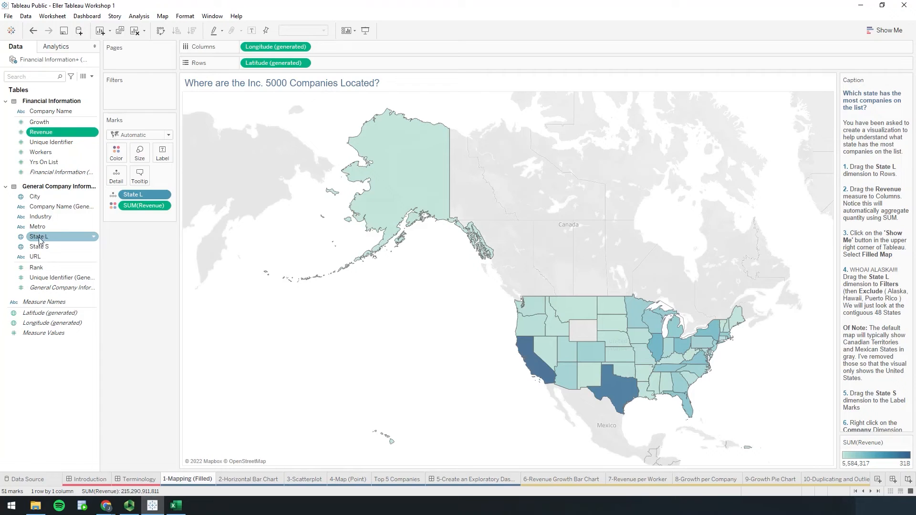
Filter the map by State L, leaving out Alaska, Hawaii and Puerto Rico.
left_click_drag(40, 240, 123, 95)
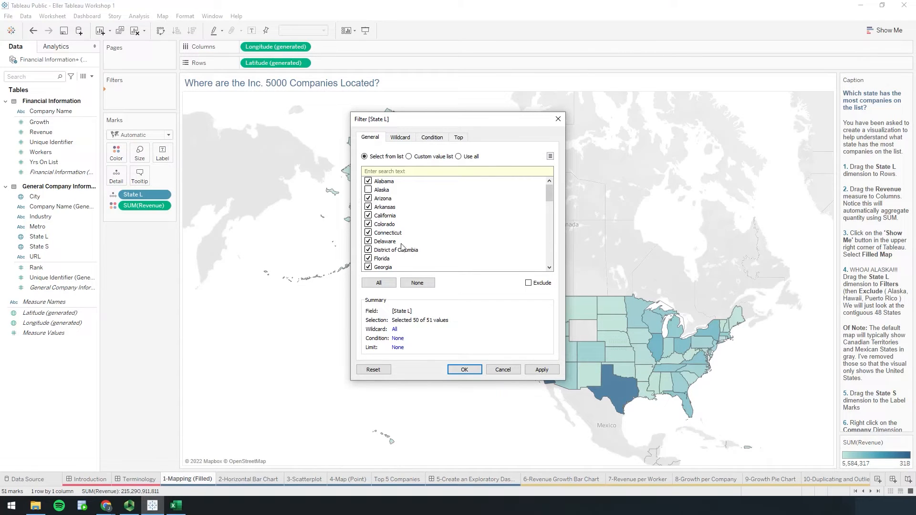
scroll(403, 246, "down", 1)
left_click(368, 250)
scroll(405, 266, "down", 4)
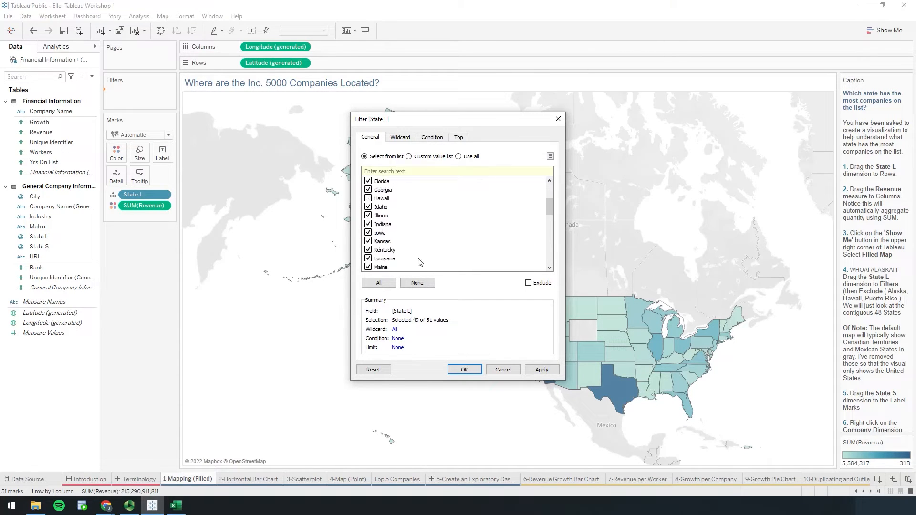
scroll(390, 259, "down", 4)
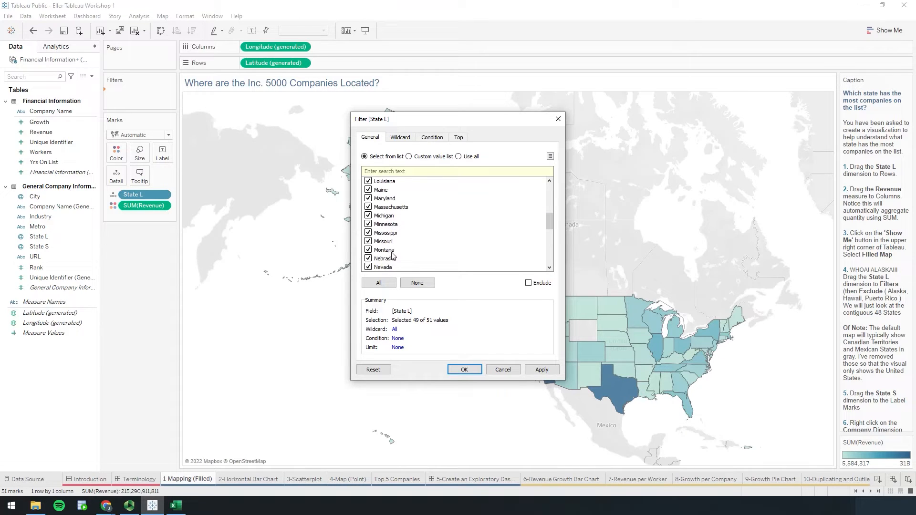
scroll(394, 252, "down", 2)
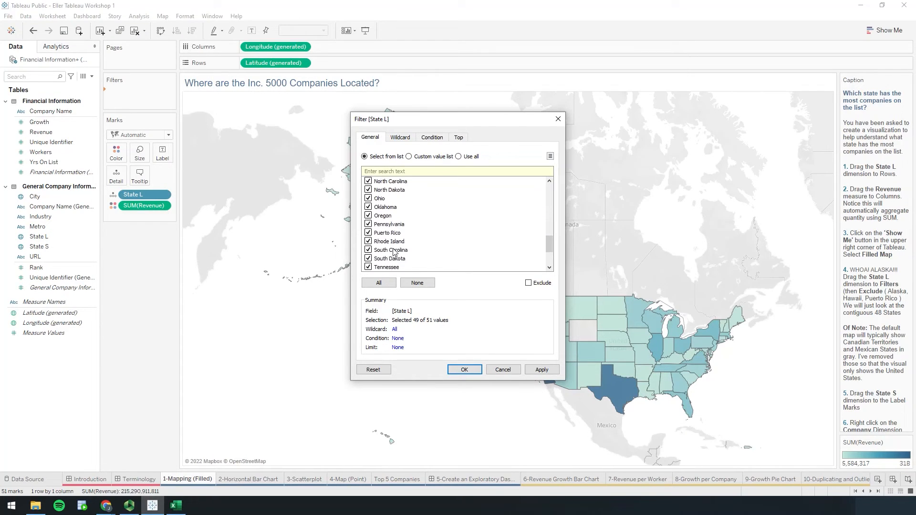
left_click(368, 233)
left_click(464, 370)
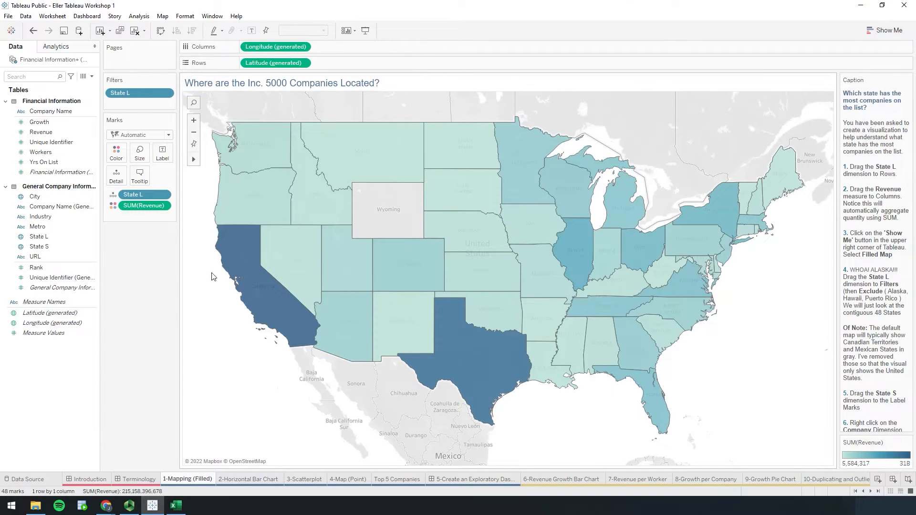
mouse_move(241, 276)
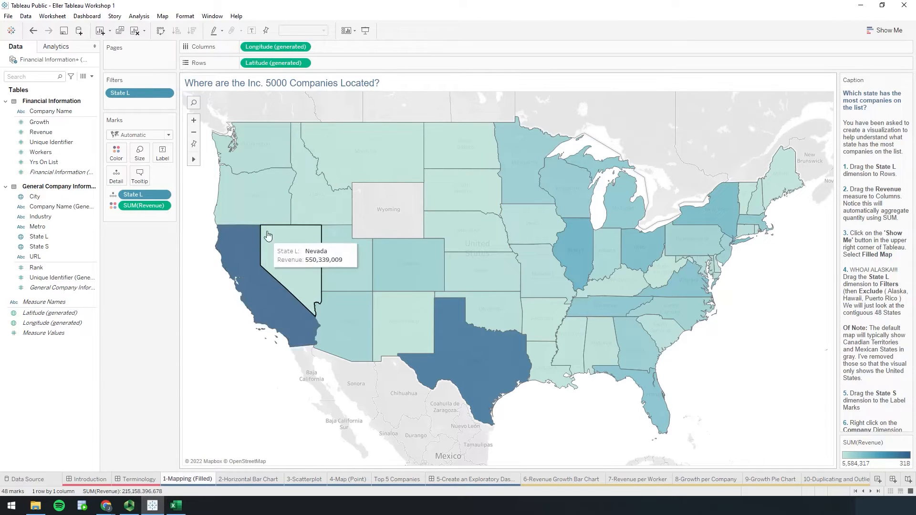
Open the Map Layers settings for the filled map.
left_click(162, 17)
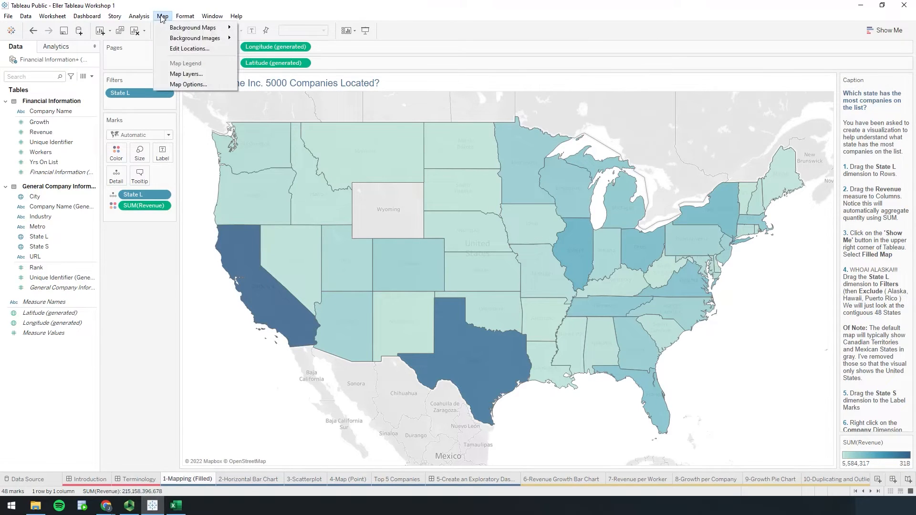
left_click(186, 74)
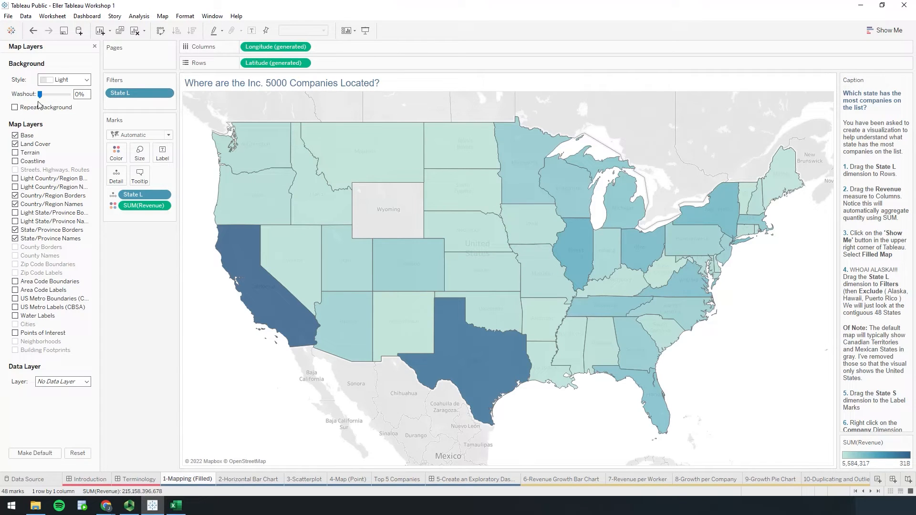
Try the Dark background style on the map and restore the Light style.
left_click(85, 81)
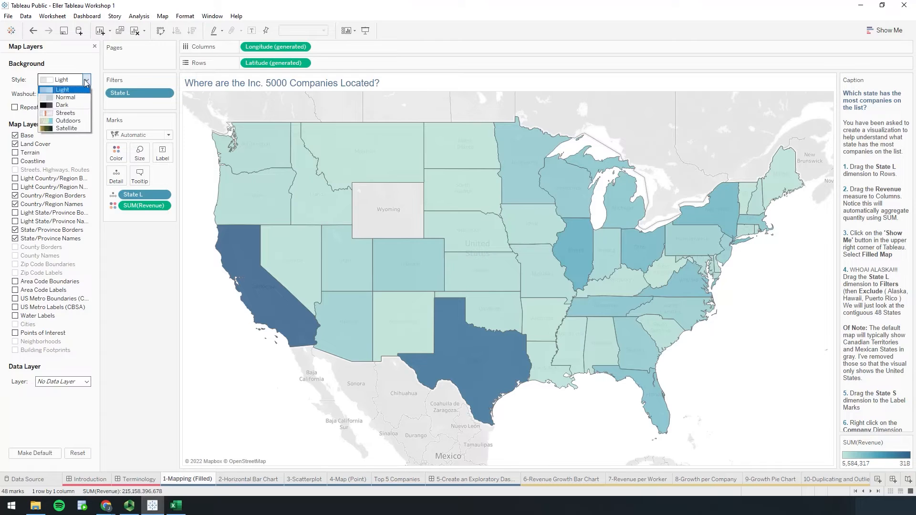
left_click(62, 105)
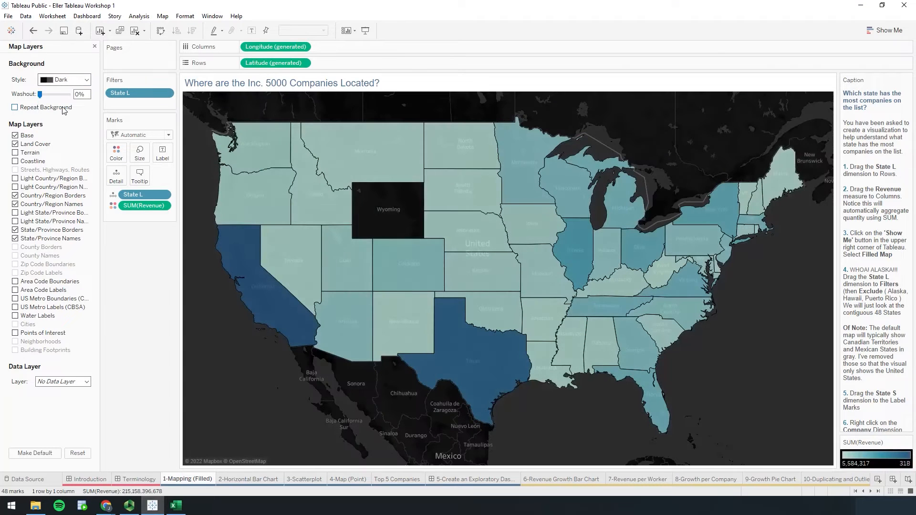
left_click(86, 80)
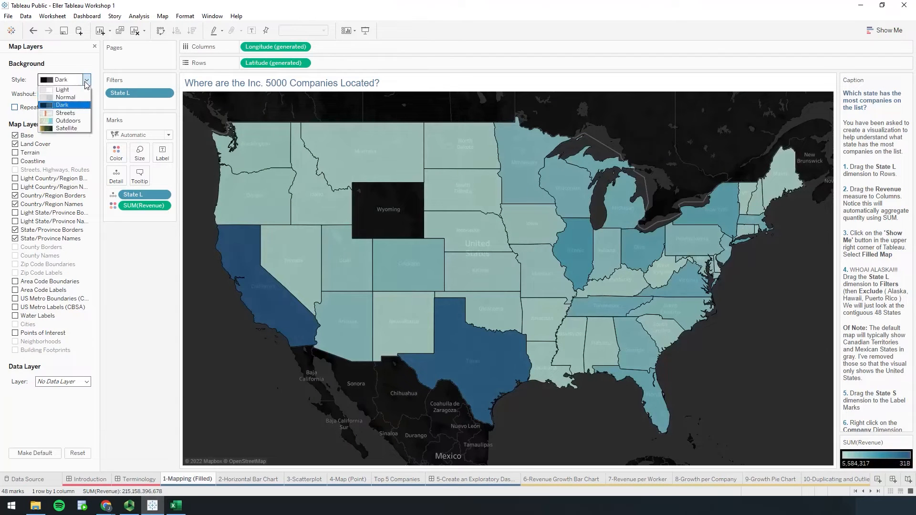
left_click(57, 90)
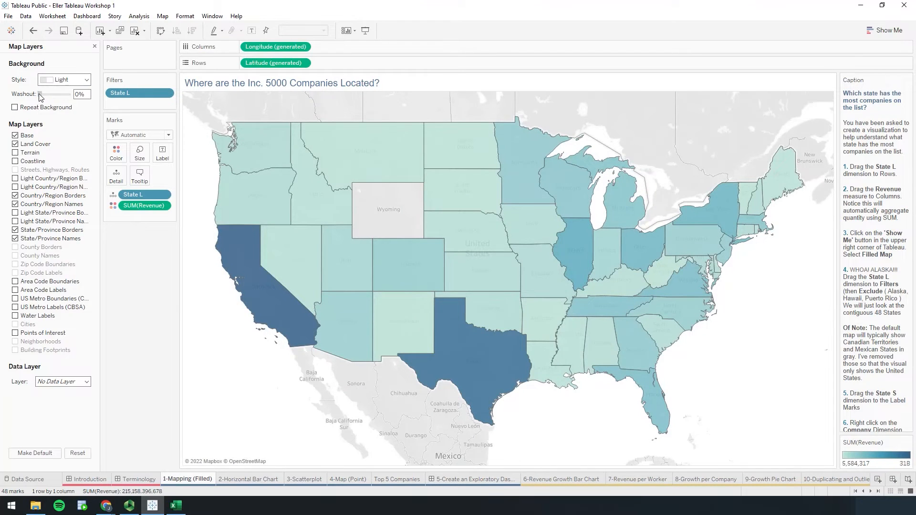
Set the map background's washout to 100%.
left_click_drag(41, 95, 72, 95)
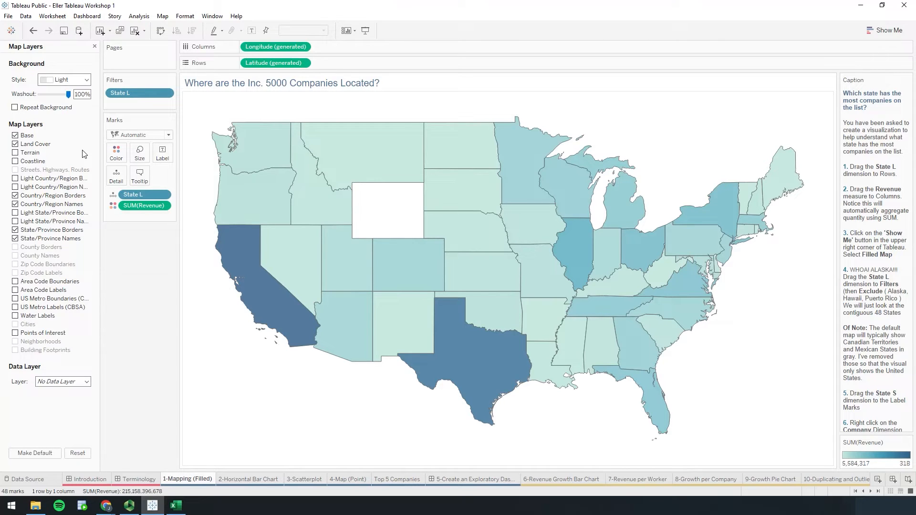
Close the Map Layers settings and label each state on the map with the State S field.
left_click(95, 47)
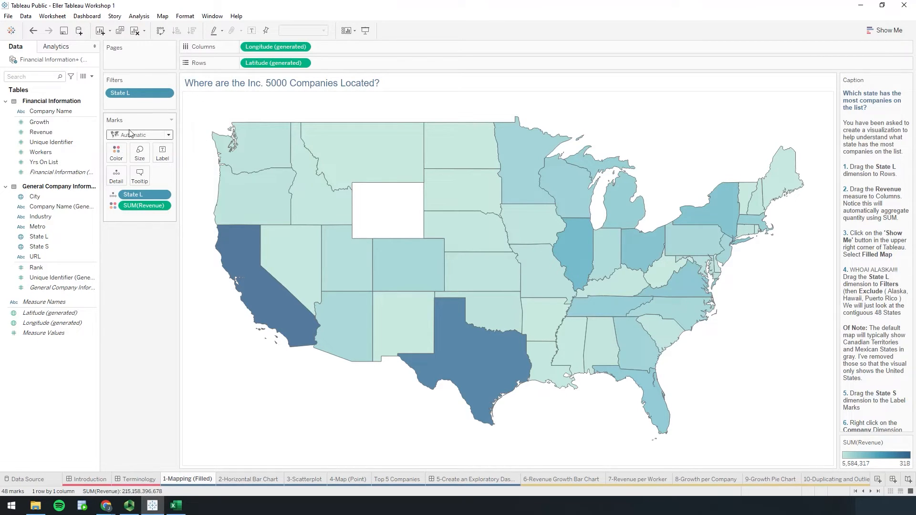
left_click(168, 136)
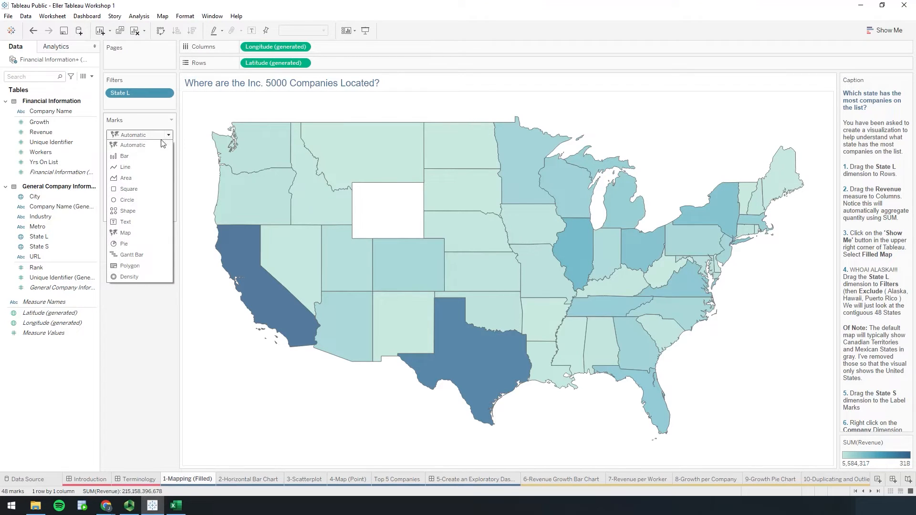
left_click(168, 136)
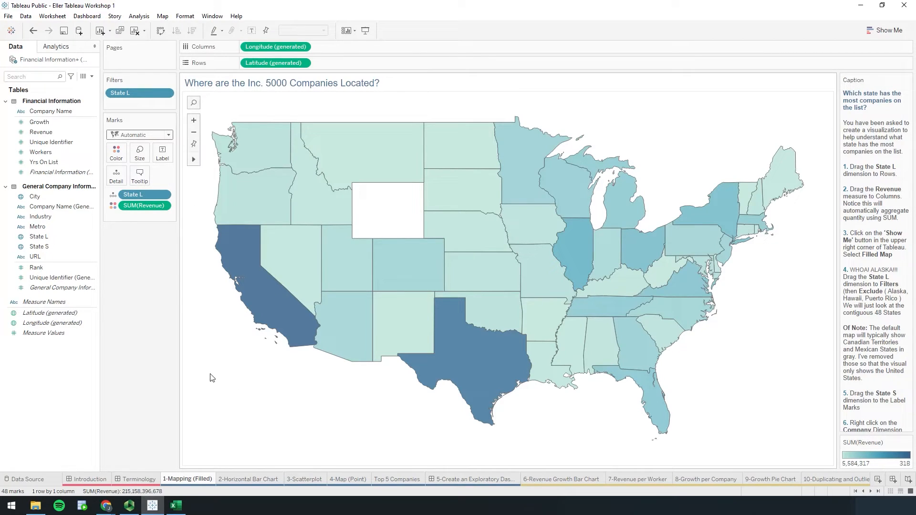
mouse_move(274, 310)
left_click(36, 249)
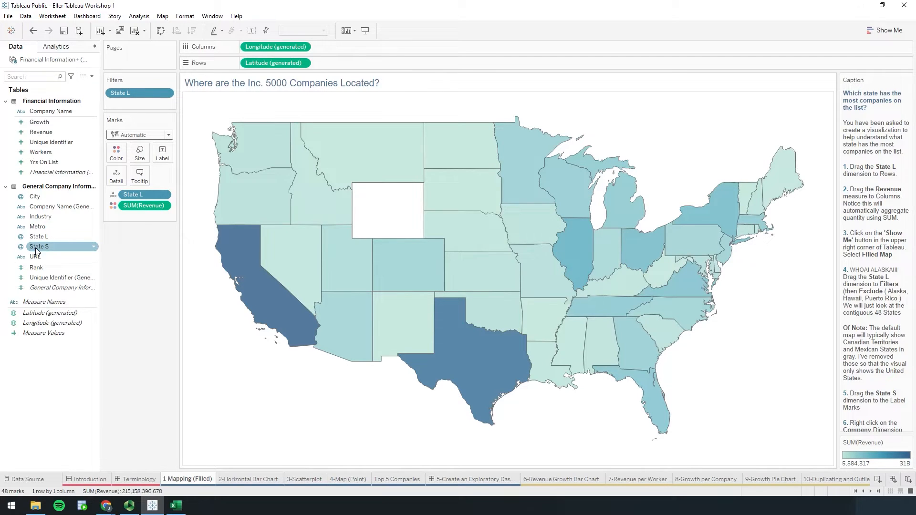
left_click_drag(36, 250, 161, 156)
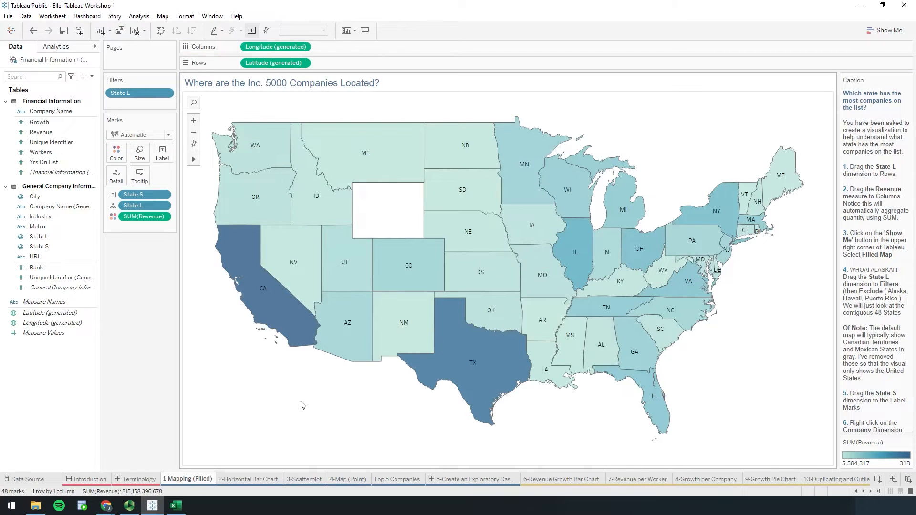
mouse_move(294, 341)
scroll(880, 334, "down", 2)
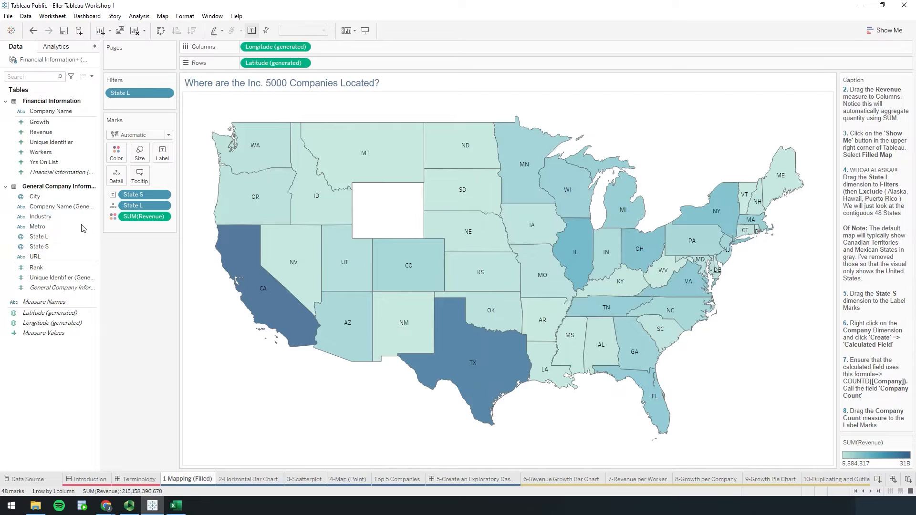
right_click(71, 113)
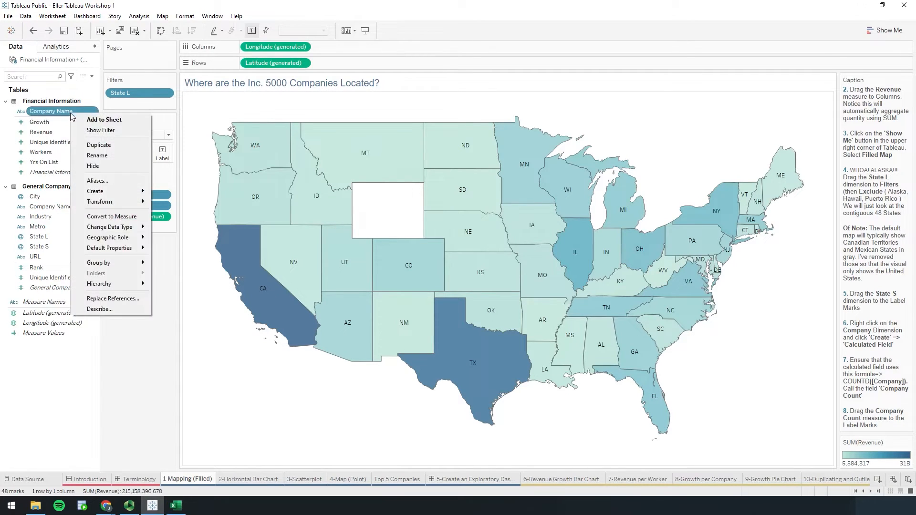
mouse_move(143, 192)
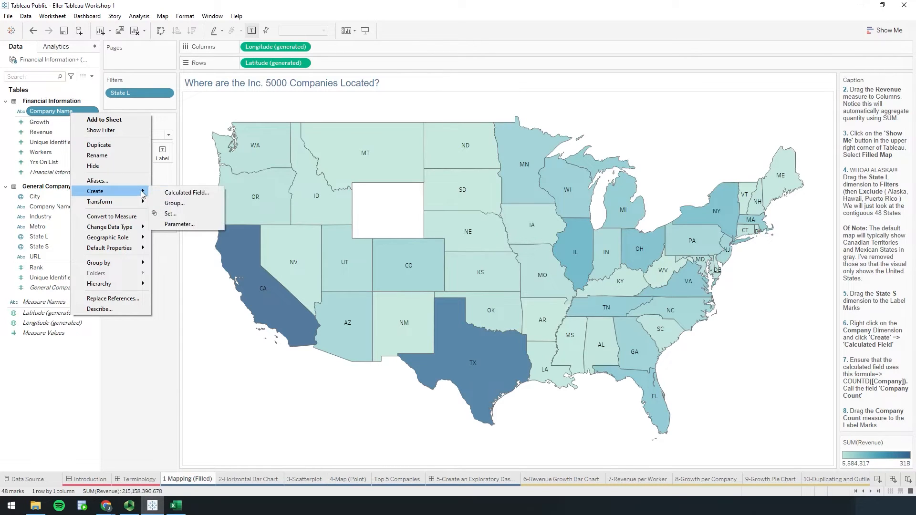
left_click(165, 354)
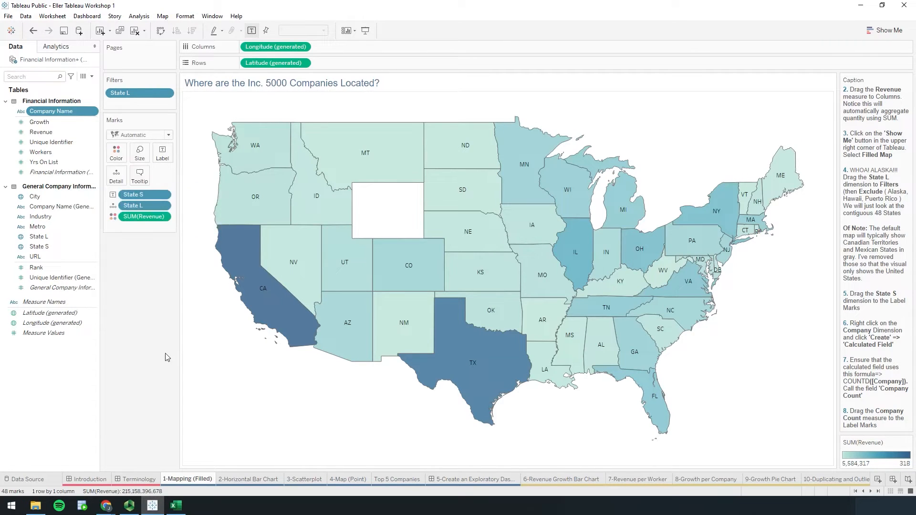
right_click(50, 412)
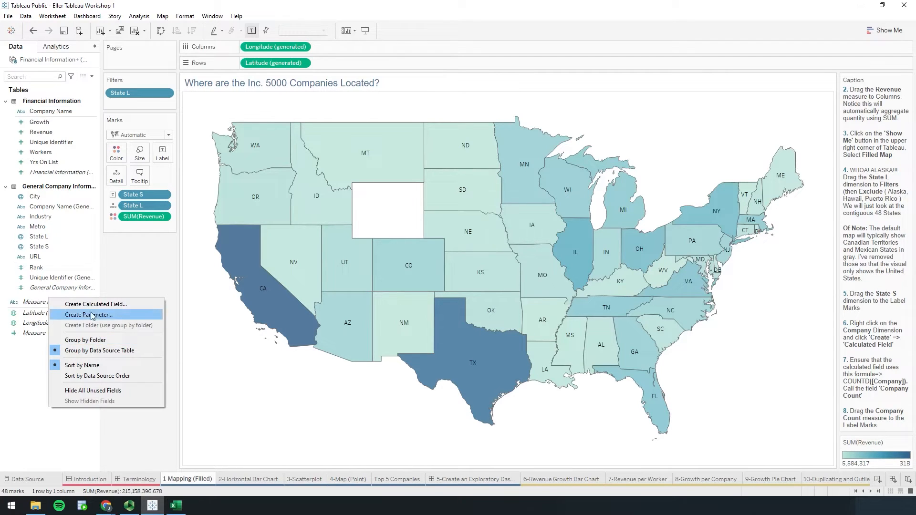
left_click(139, 277)
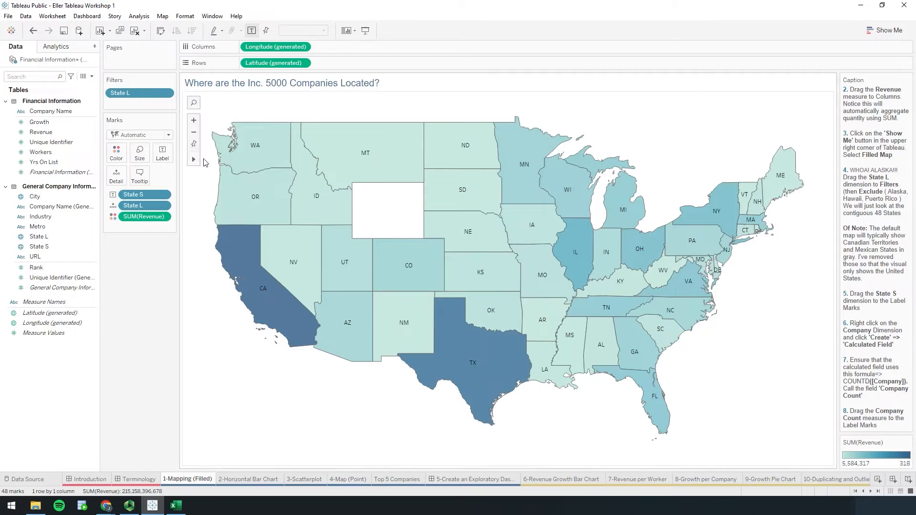
Start a new calculated field and name it Company Count.
left_click(139, 16)
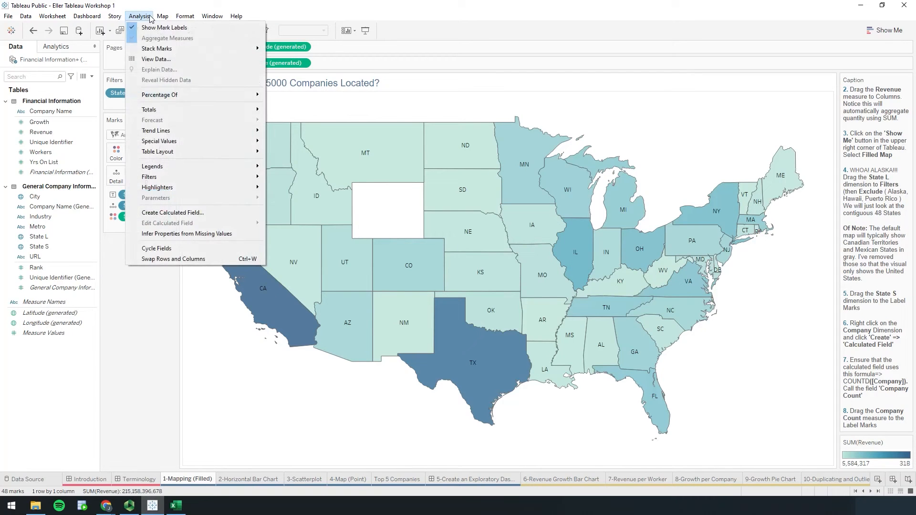
left_click(161, 218)
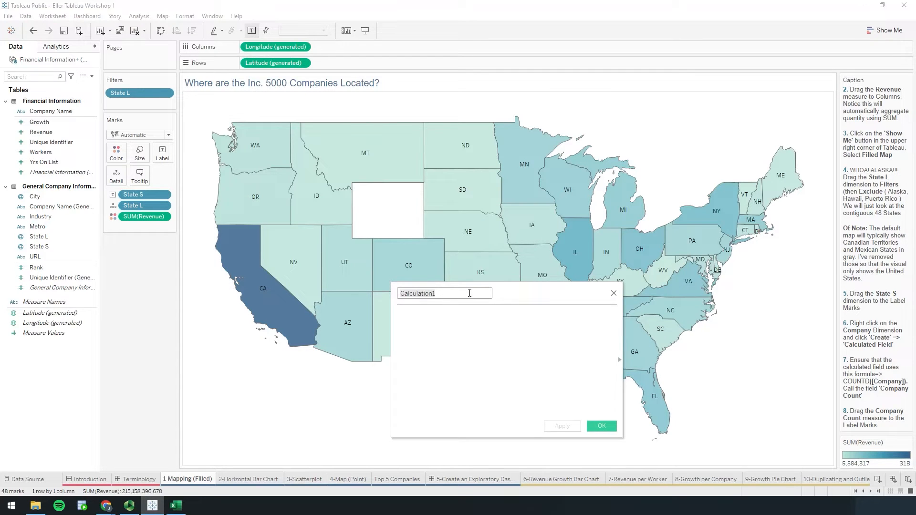
type("Company Count")
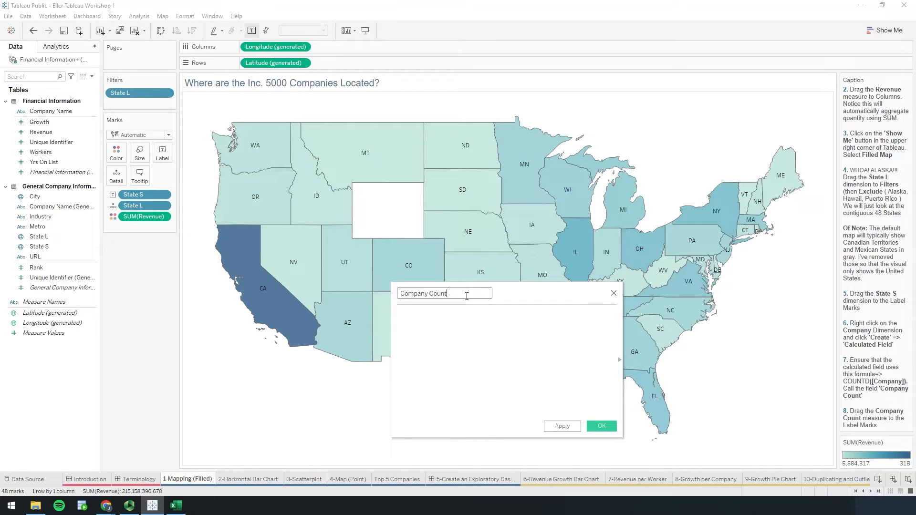
Define the Company Count formula as COUNTD([Company Name]) and save the calculated field.
left_click(450, 319)
type("co")
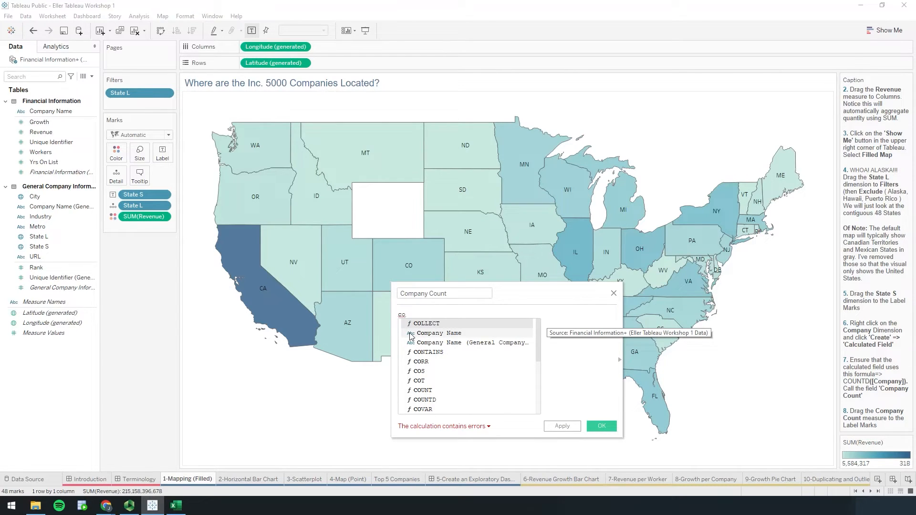
scroll(415, 353, "down", 3)
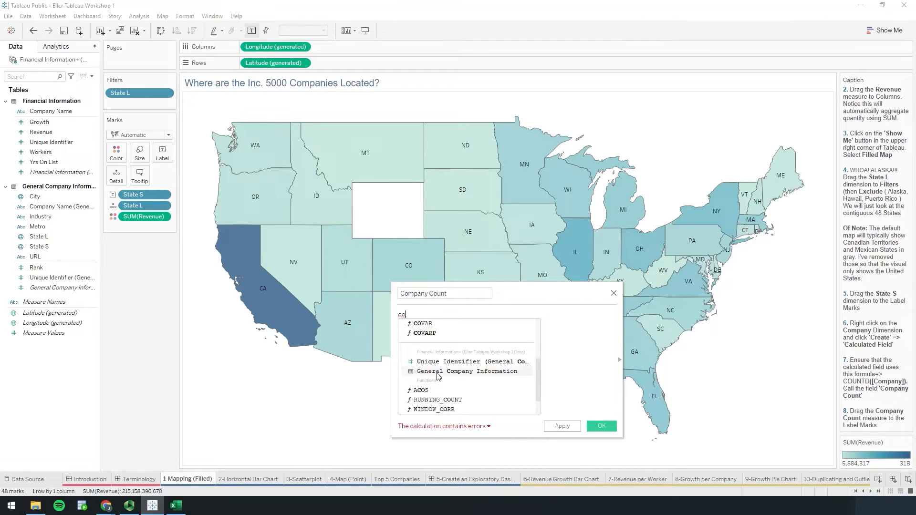
scroll(444, 377, "down", 1)
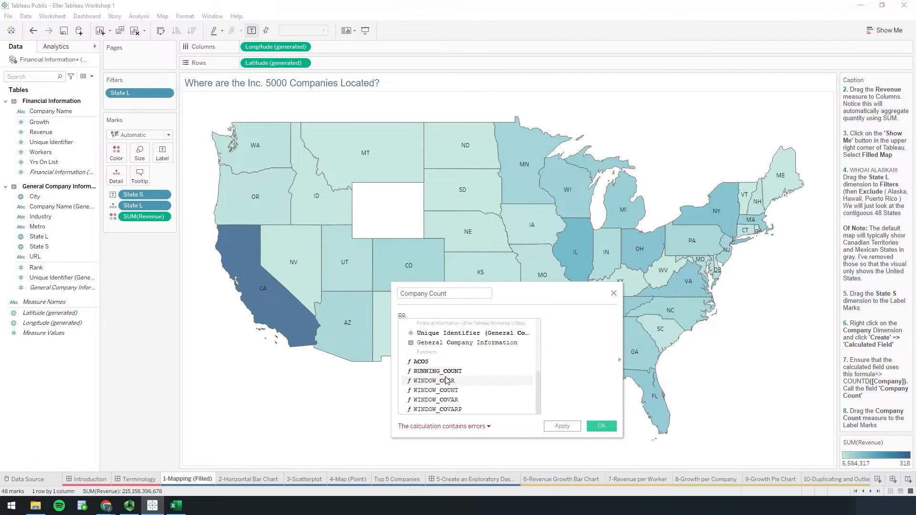
scroll(448, 379, "up", 5)
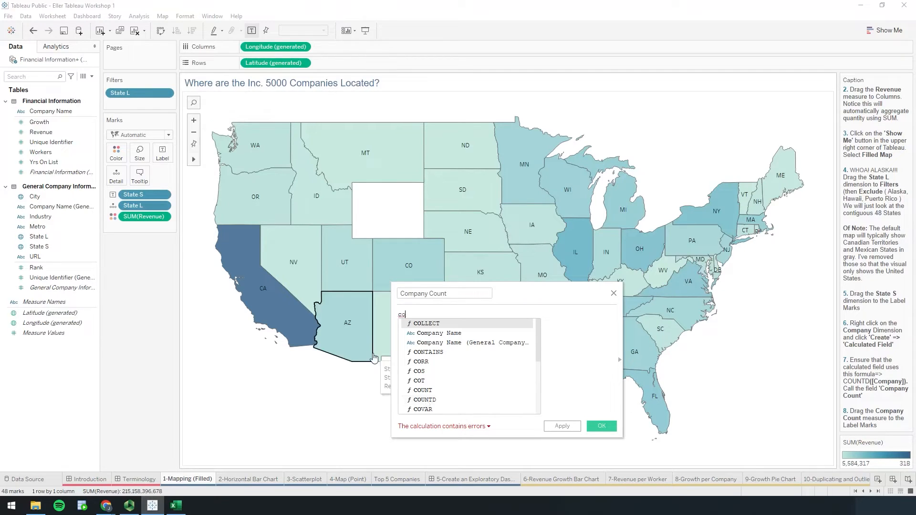
left_click(427, 400)
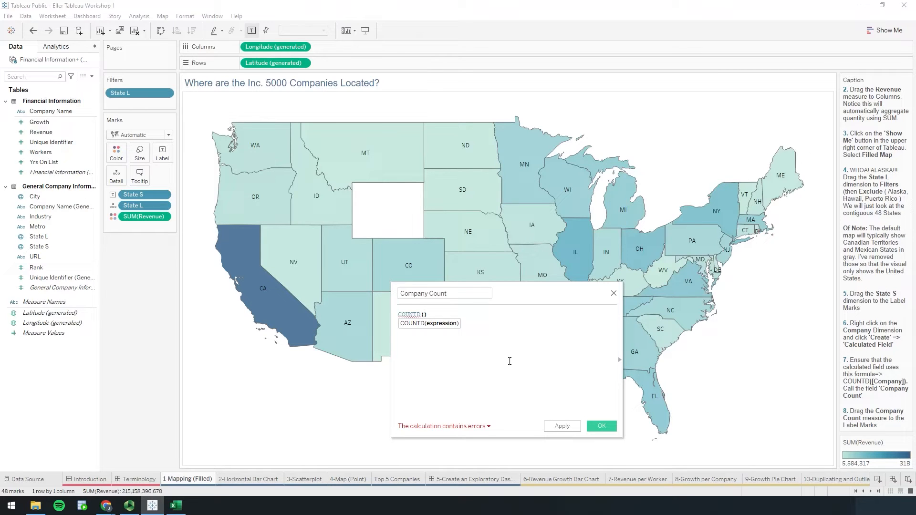
type("comp")
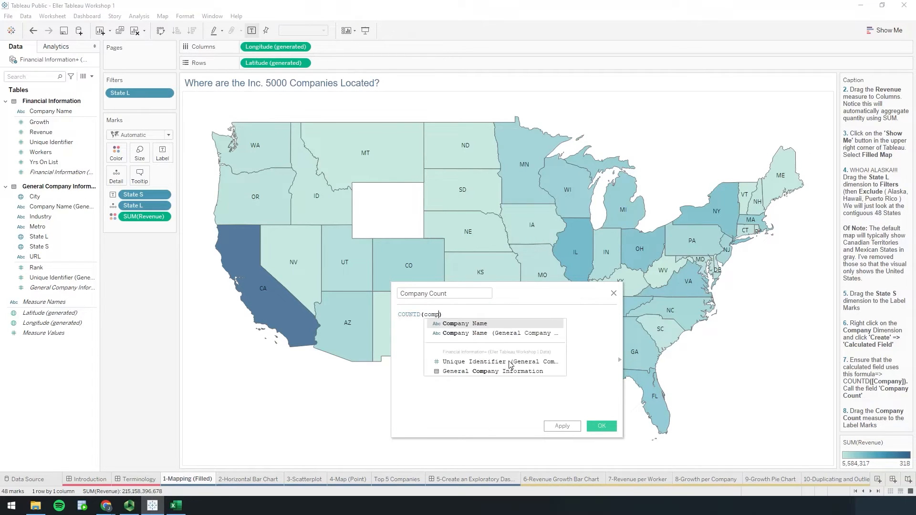
left_click(483, 325)
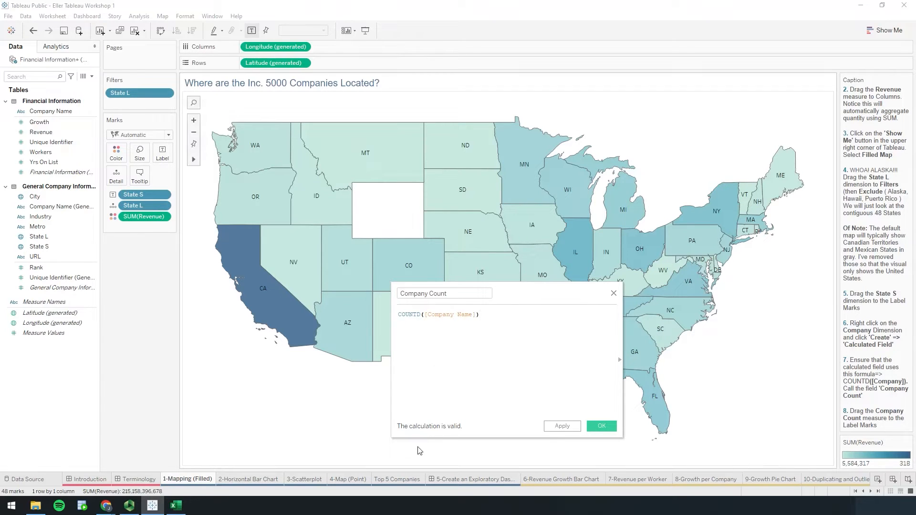
left_click(602, 428)
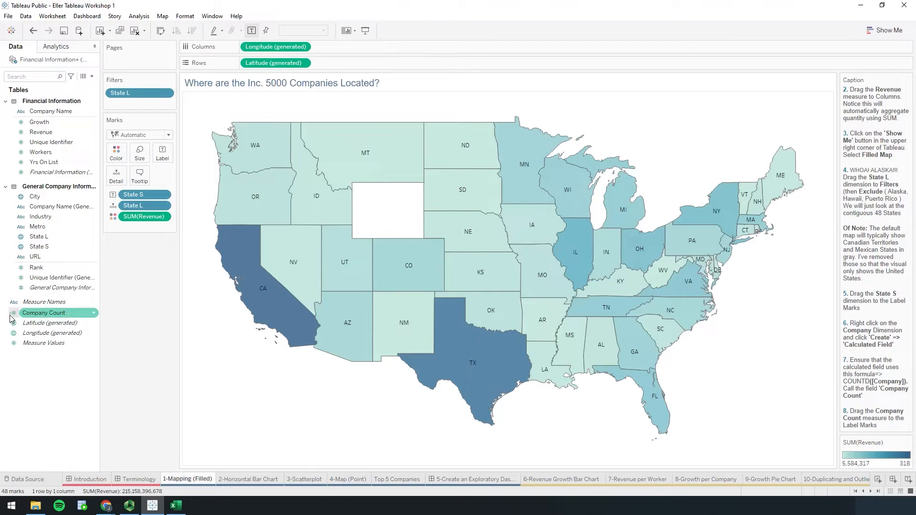
Add the Company Count measure to the state labels on the map.
left_click(96, 365)
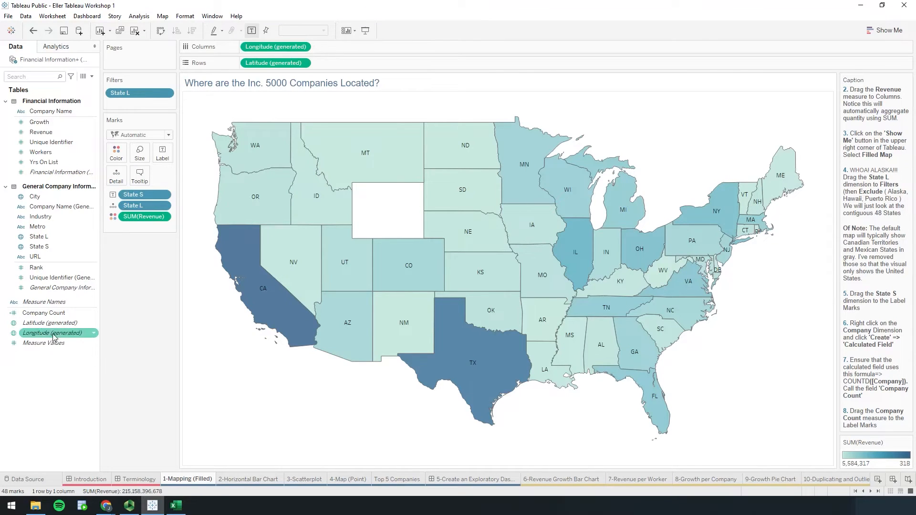
left_click_drag(39, 317, 162, 153)
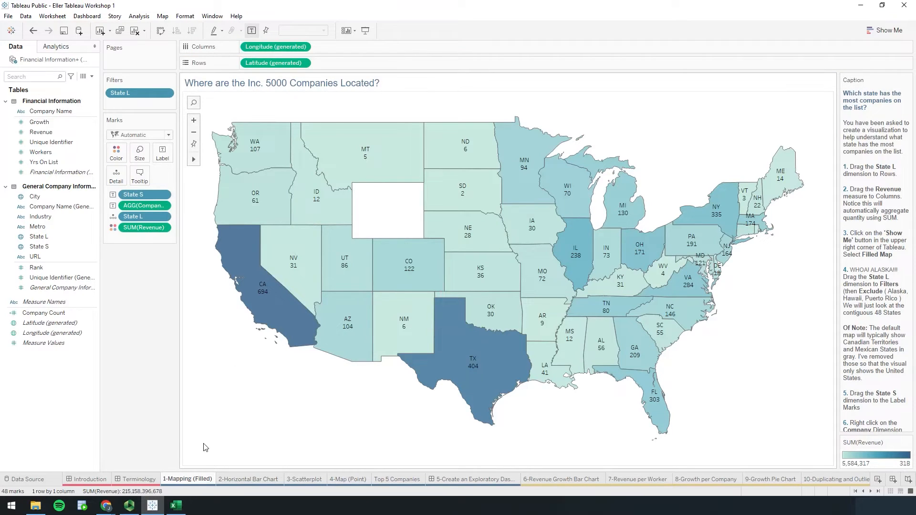
mouse_move(301, 341)
Examine the tooltips of several states, including Wisconsin, Ohio, South Dakota and Texas, and read on in the caption's instructions.
mouse_move(248, 138)
mouse_move(567, 191)
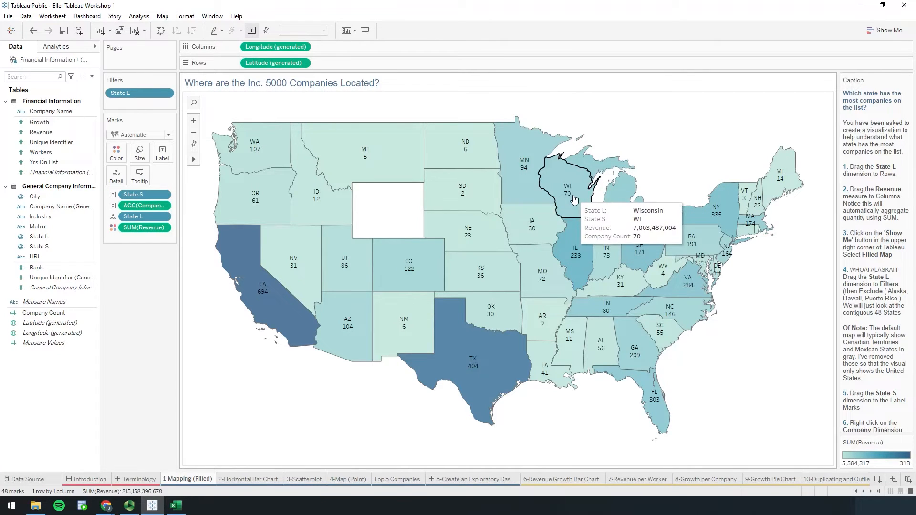
mouse_move(630, 246)
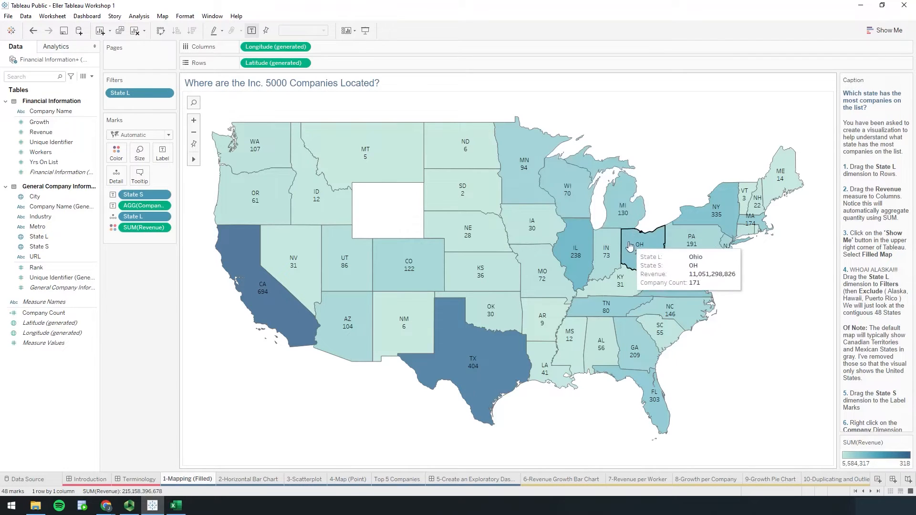
mouse_move(429, 205)
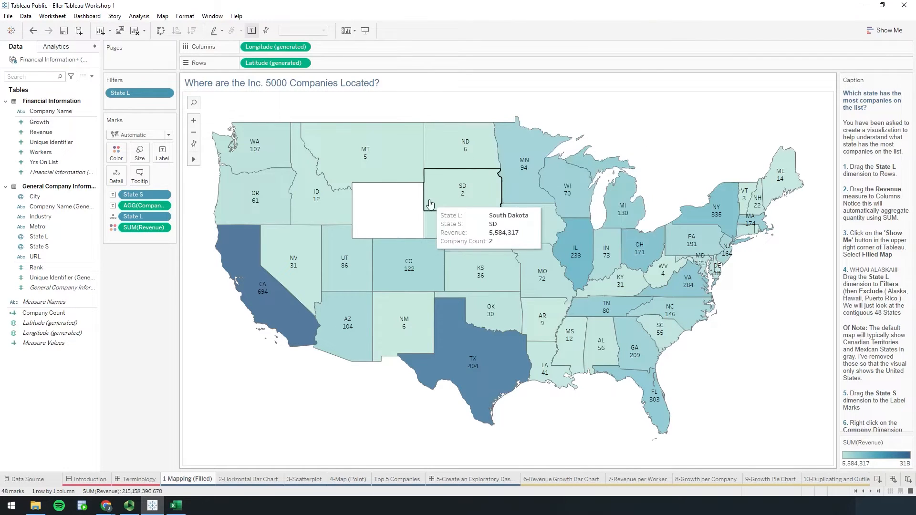
mouse_move(419, 171)
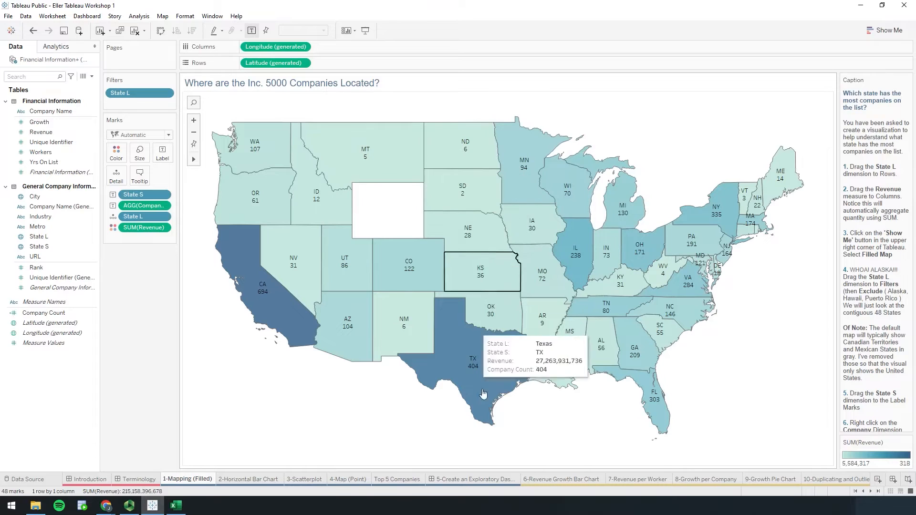
scroll(859, 305, "down", 4)
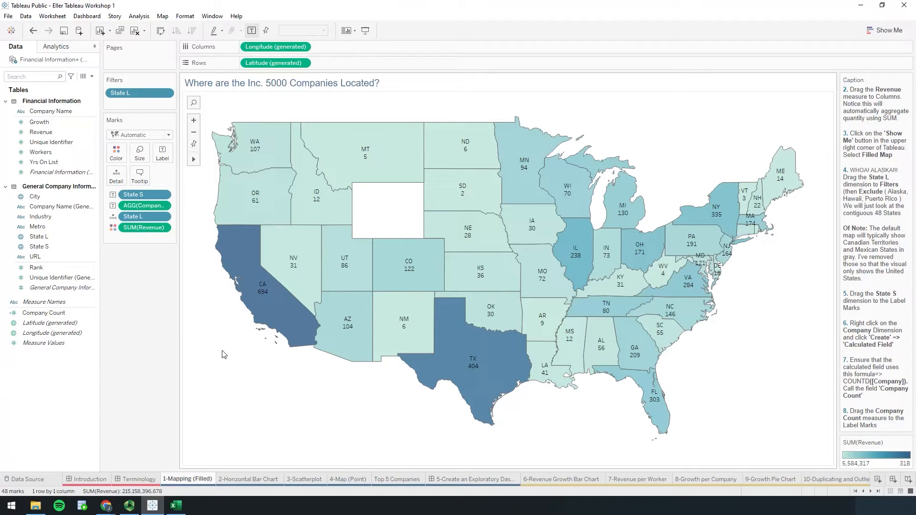
mouse_move(293, 323)
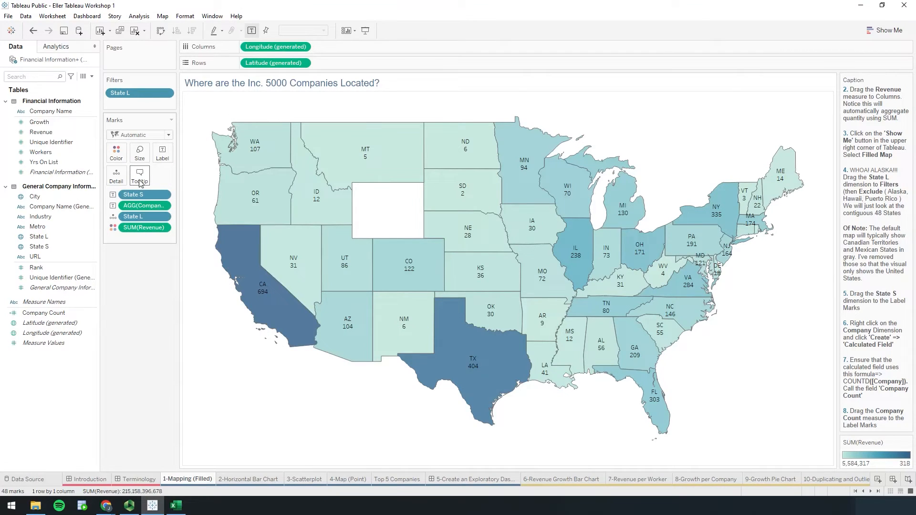
mouse_move(263, 301)
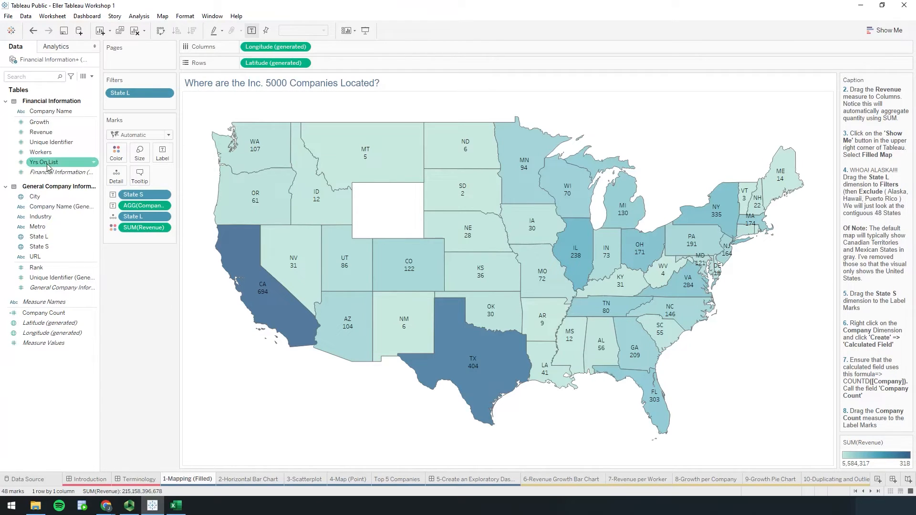
left_click(54, 135)
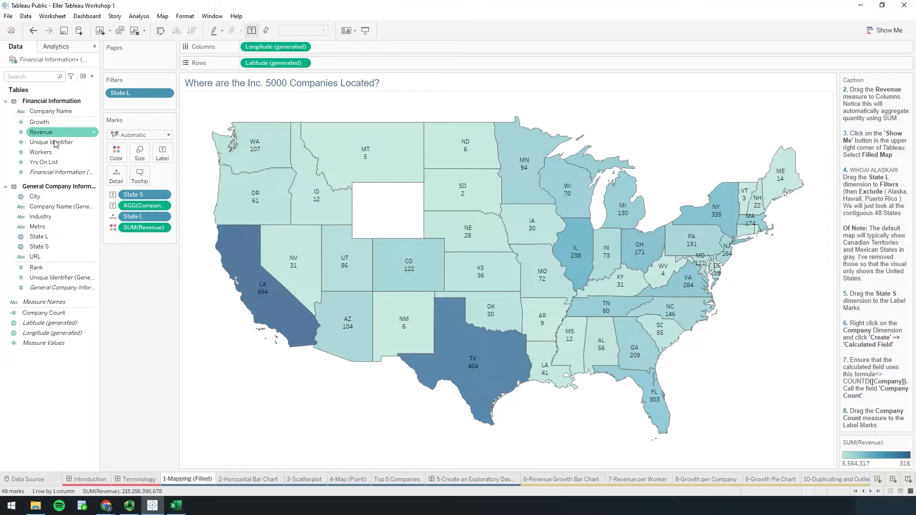
left_click(49, 342)
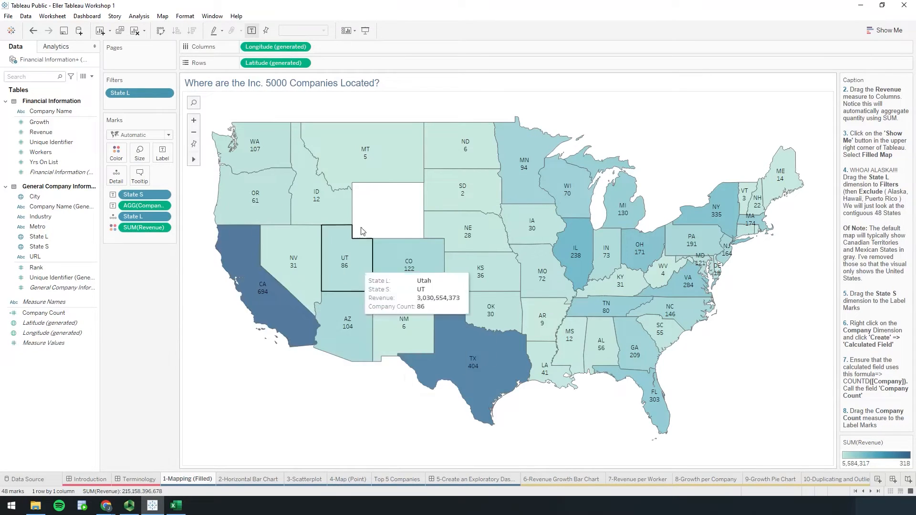
left_click(164, 230)
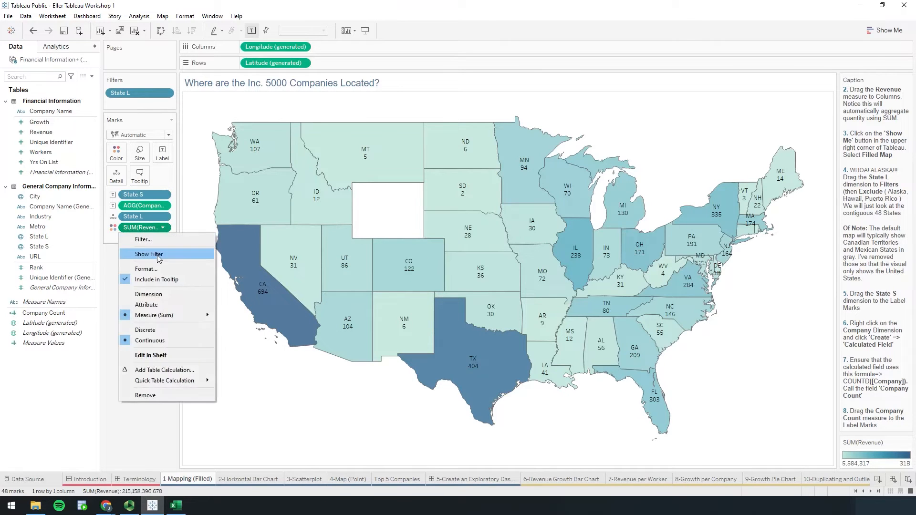
left_click(153, 270)
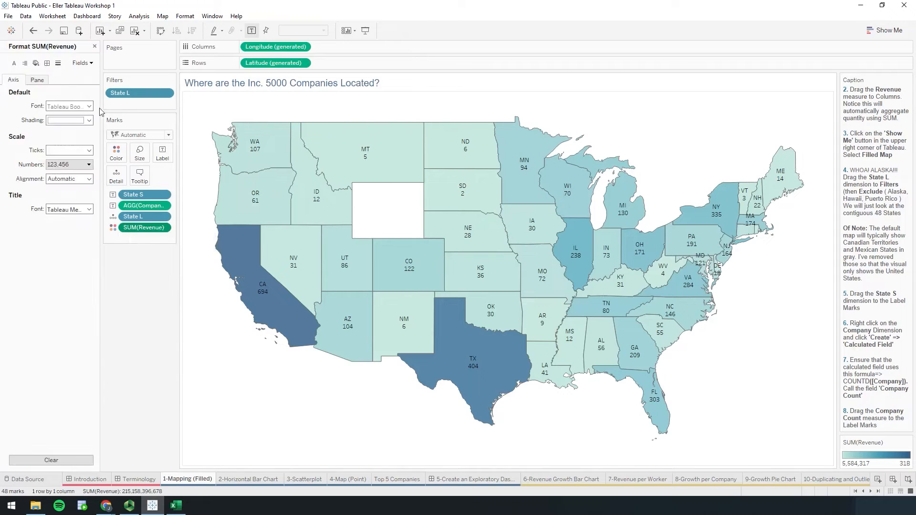
left_click(94, 46)
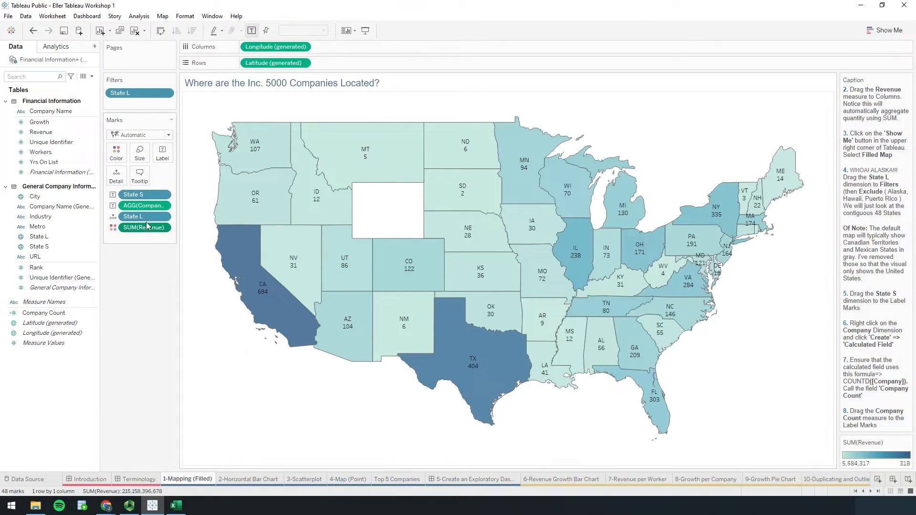
Set the Revenue measure's default number format to Currency (Custom) with two decimal places, a $ prefix and thousands separators.
left_click(53, 132)
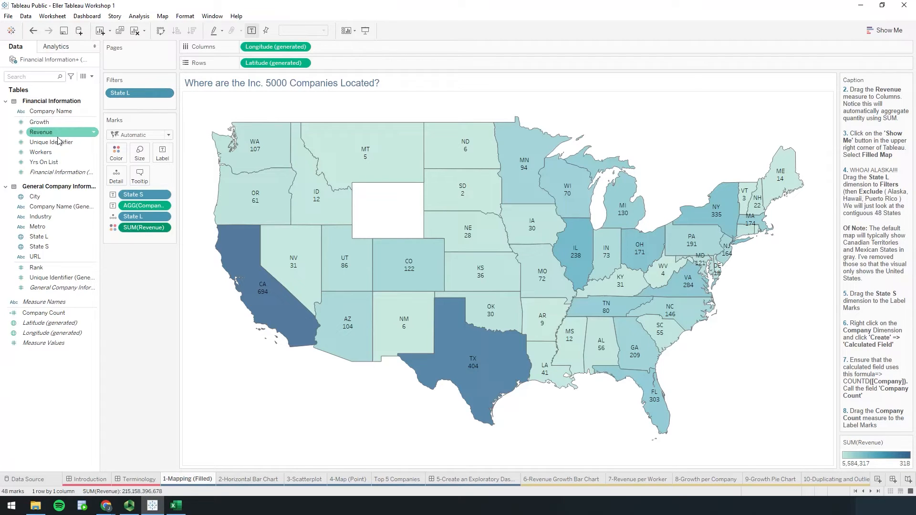
right_click(95, 135)
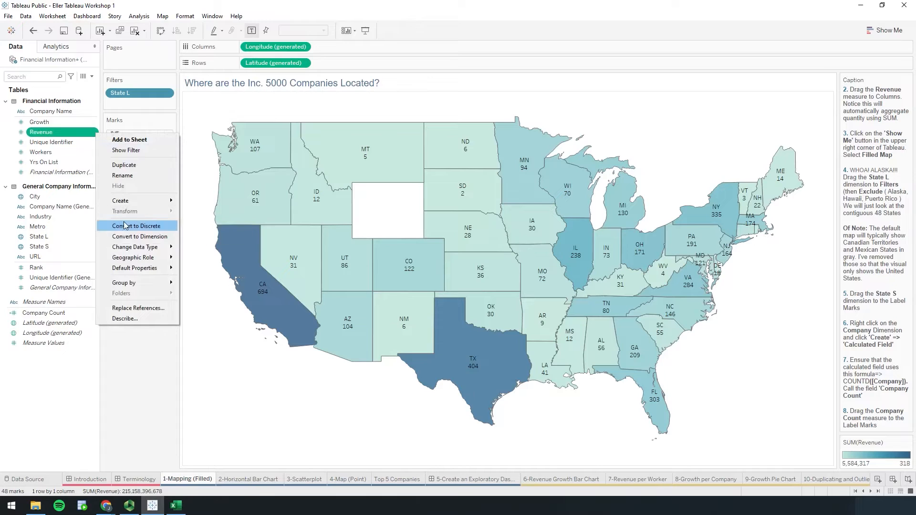
mouse_move(161, 270)
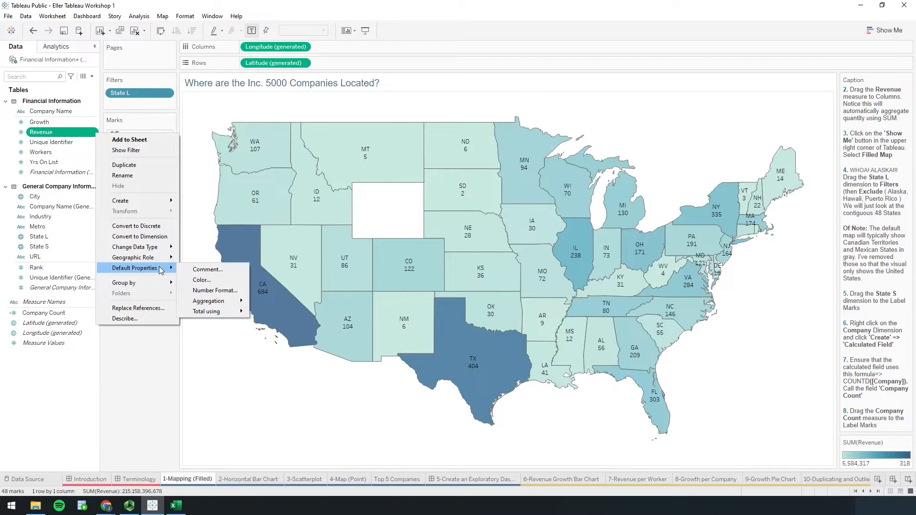
left_click(214, 289)
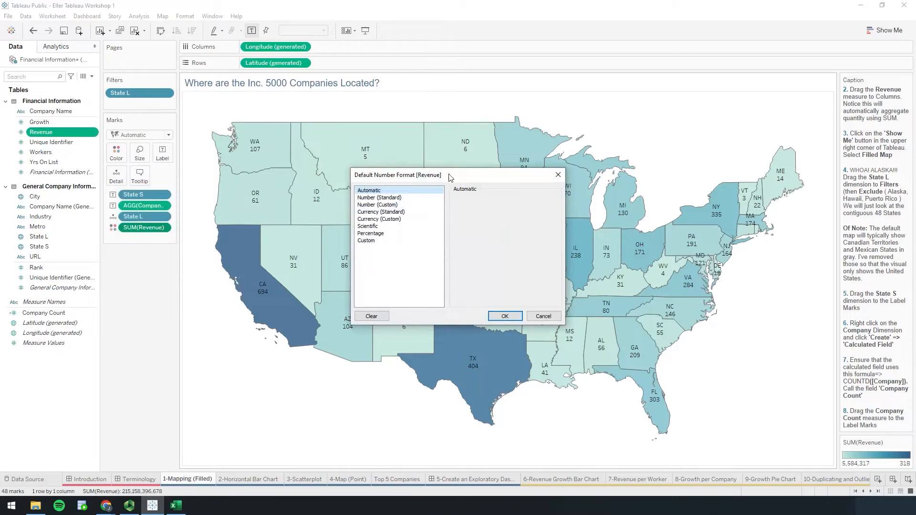
left_click_drag(452, 178, 463, 172)
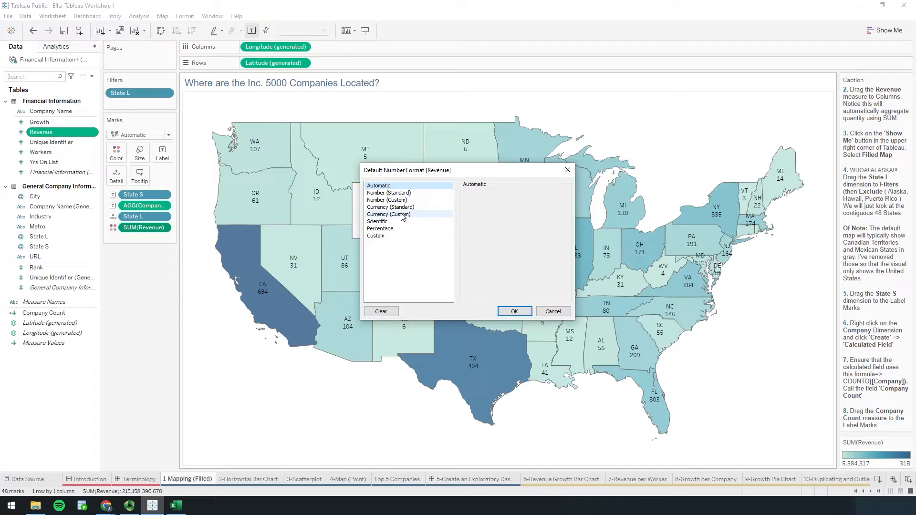
left_click(402, 216)
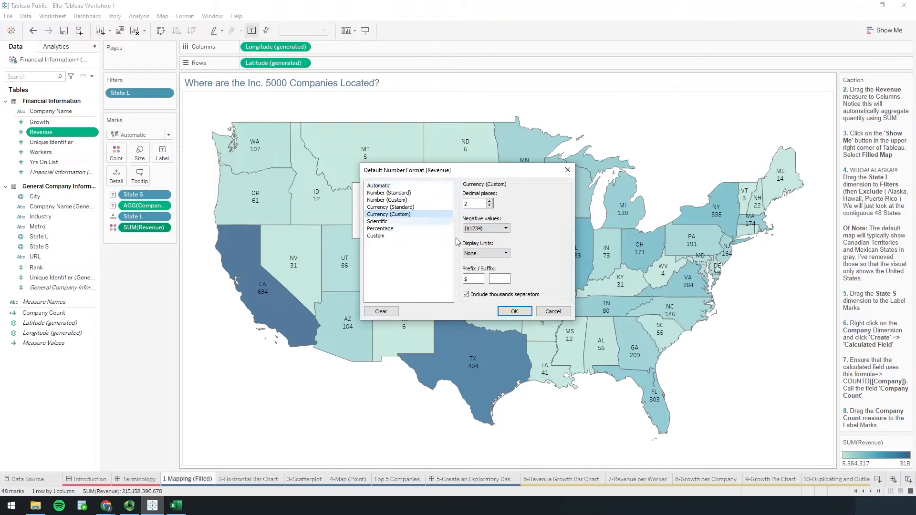
left_click(489, 206)
left_click(490, 206)
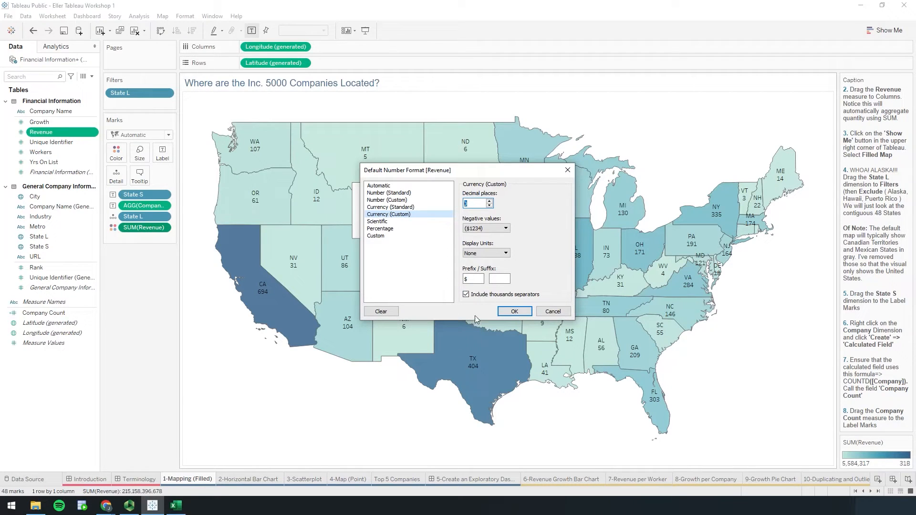
left_click(400, 200)
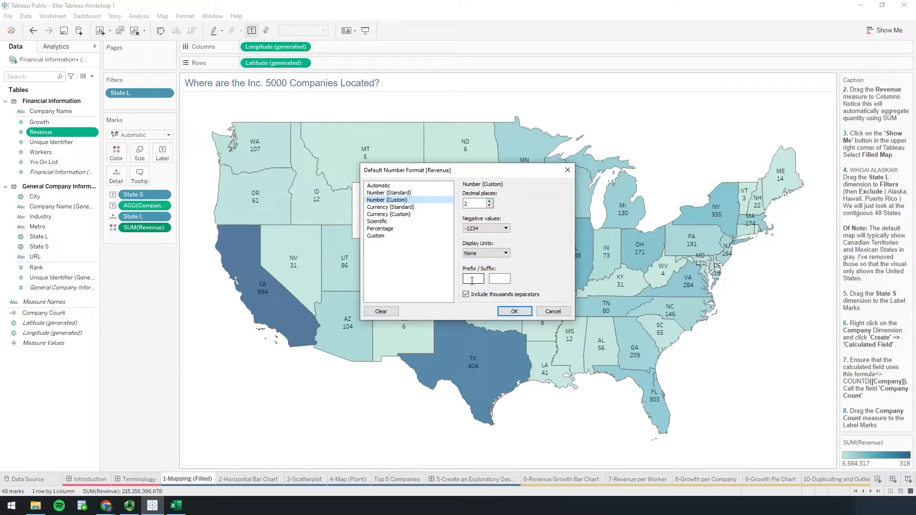
left_click(387, 214)
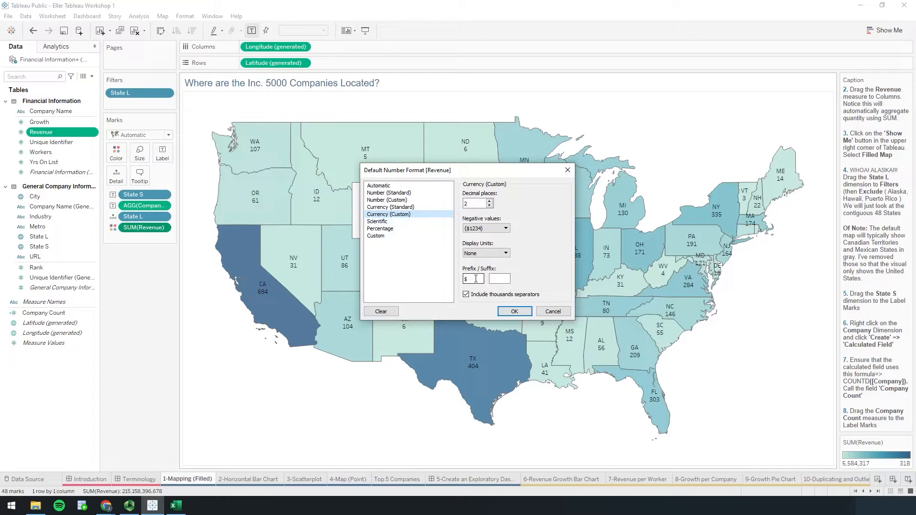
left_click(514, 312)
Review Revenue's default number format settings and check how revenue is displayed in the Texas and New Mexico tooltips.
mouse_move(258, 318)
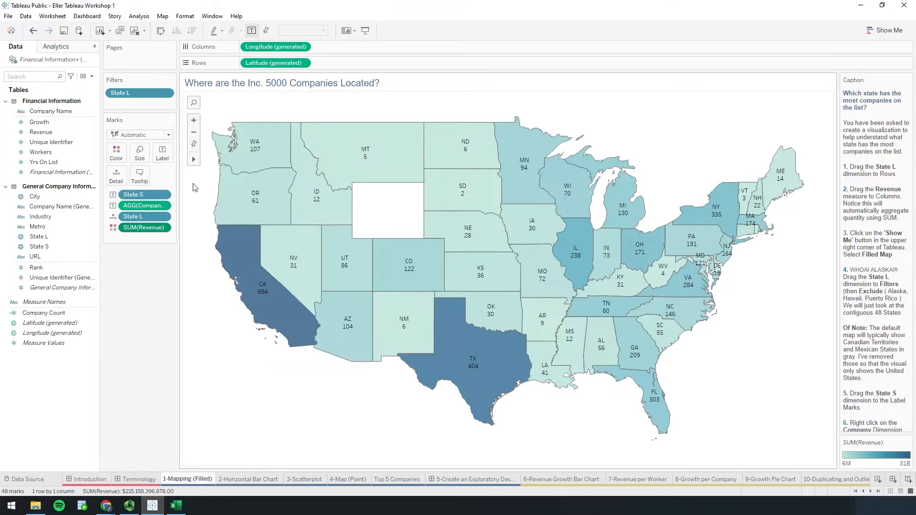
right_click(97, 133)
mouse_move(146, 265)
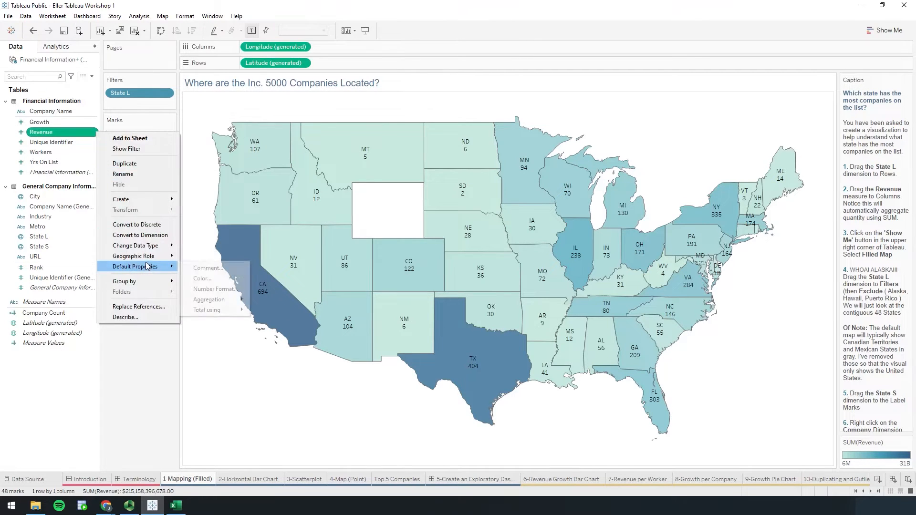
left_click(203, 290)
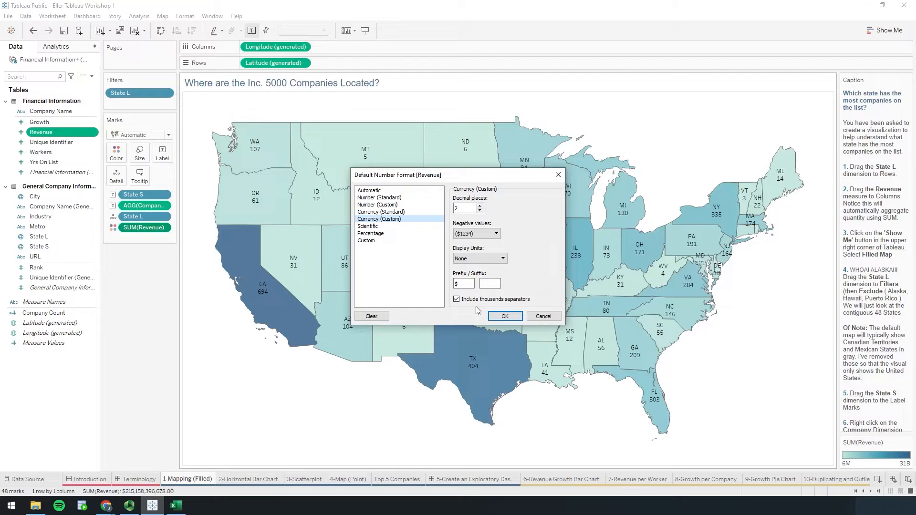
left_click(513, 316)
mouse_move(460, 388)
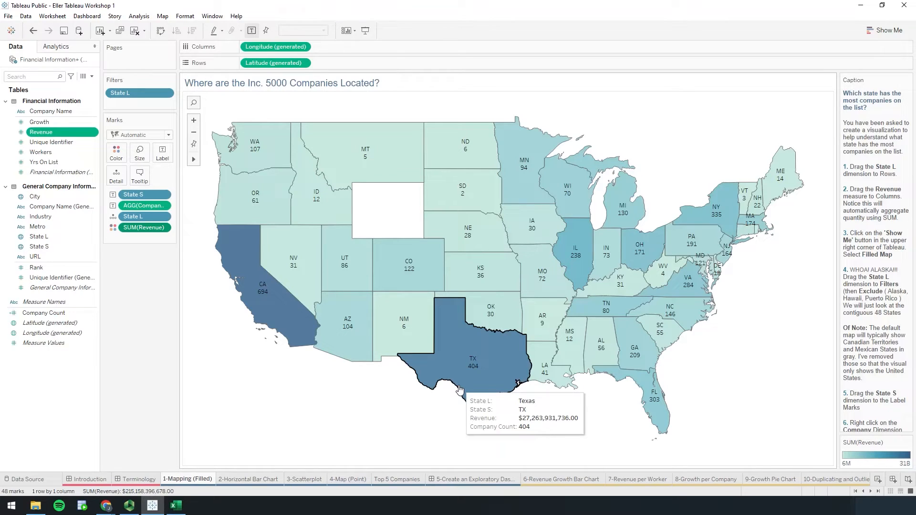
mouse_move(395, 342)
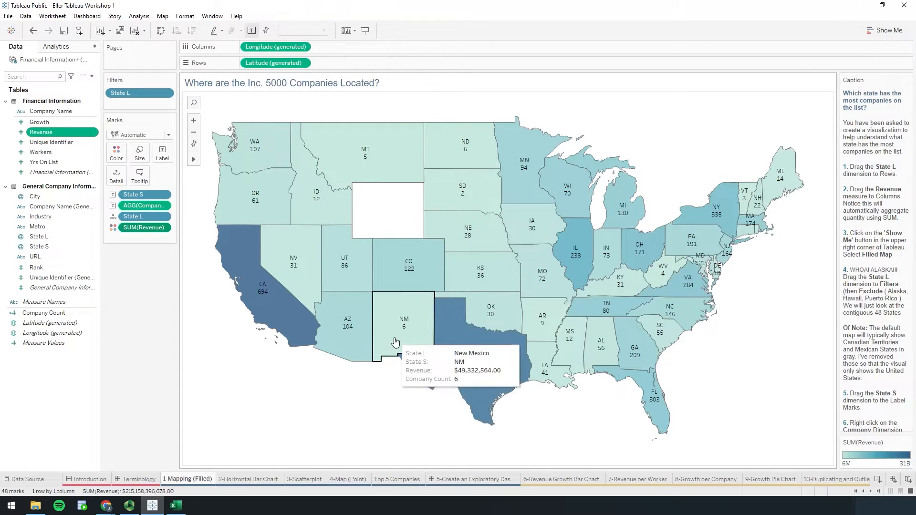
Exclude the State S field from the map's tooltips and check the result on California.
left_click(163, 195)
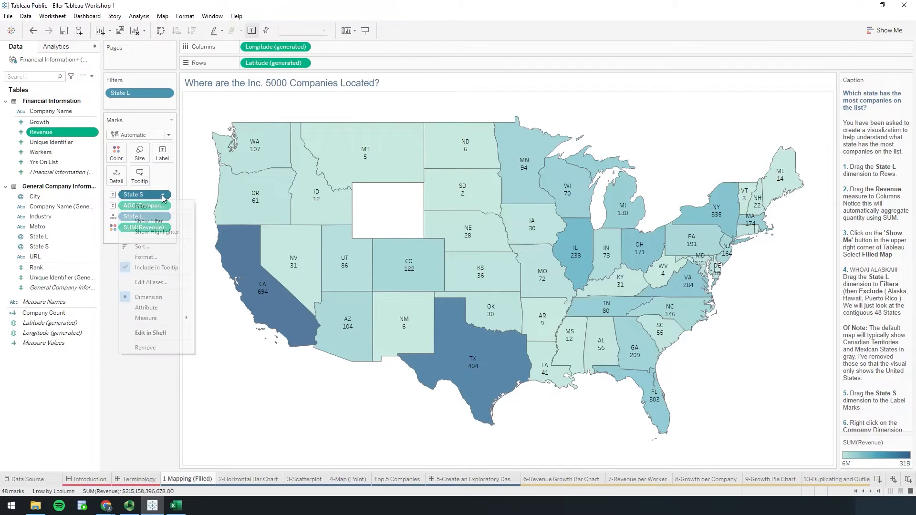
left_click(158, 268)
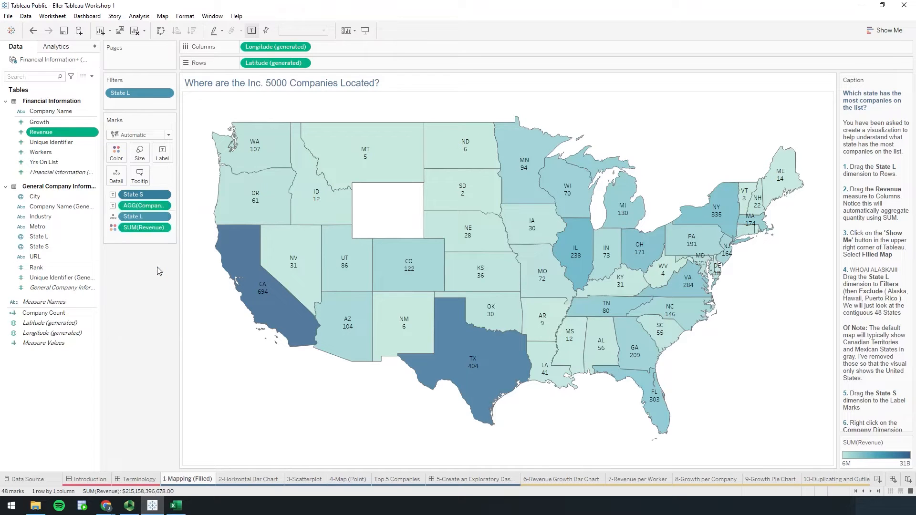
mouse_move(314, 328)
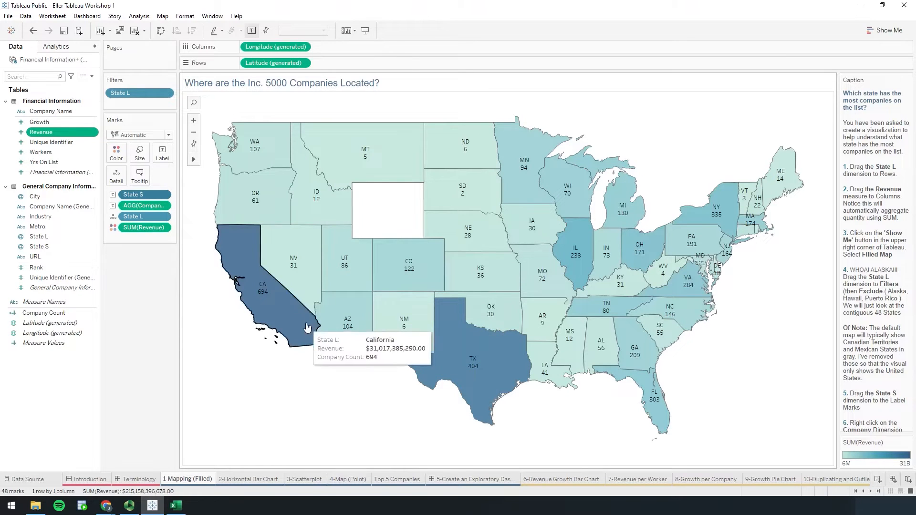
mouse_move(435, 270)
mouse_move(471, 286)
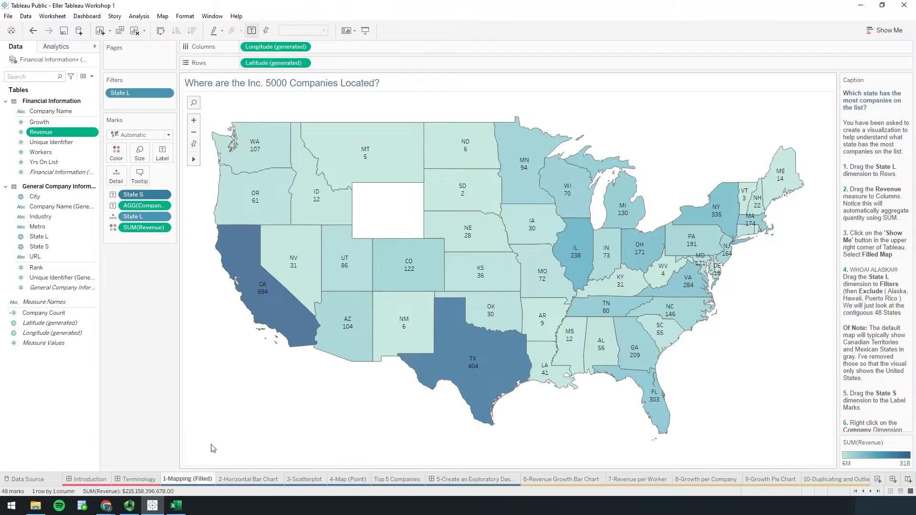
mouse_move(324, 277)
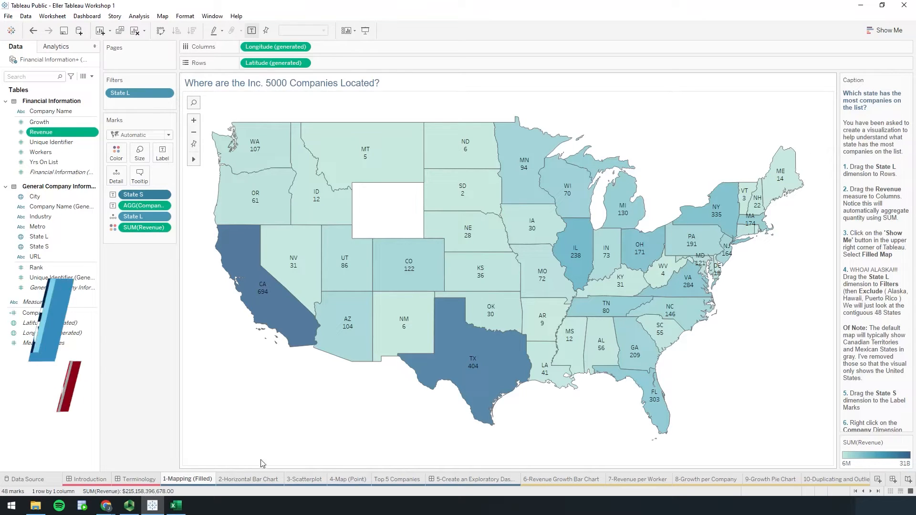
Open the 2-Horizontal Bar Chart worksheet and build a bar chart with Industry on Rows and Company Count on Columns.
left_click(256, 479)
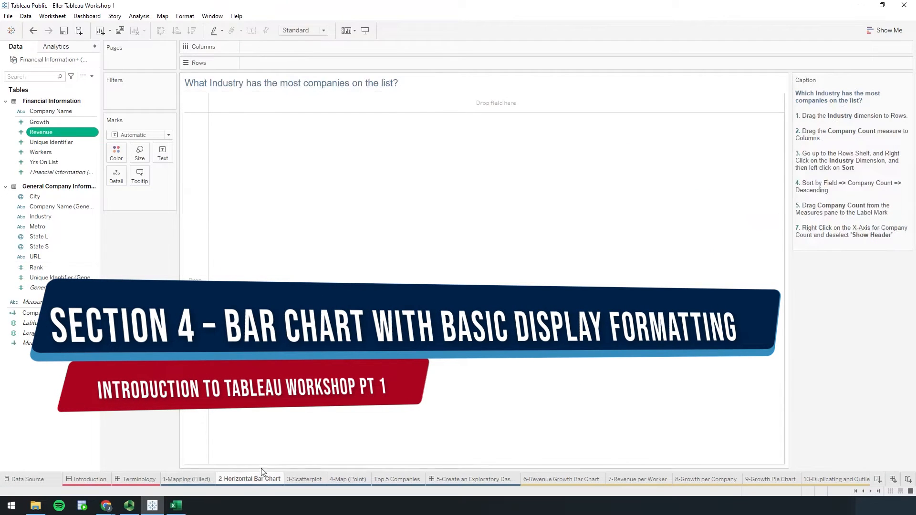
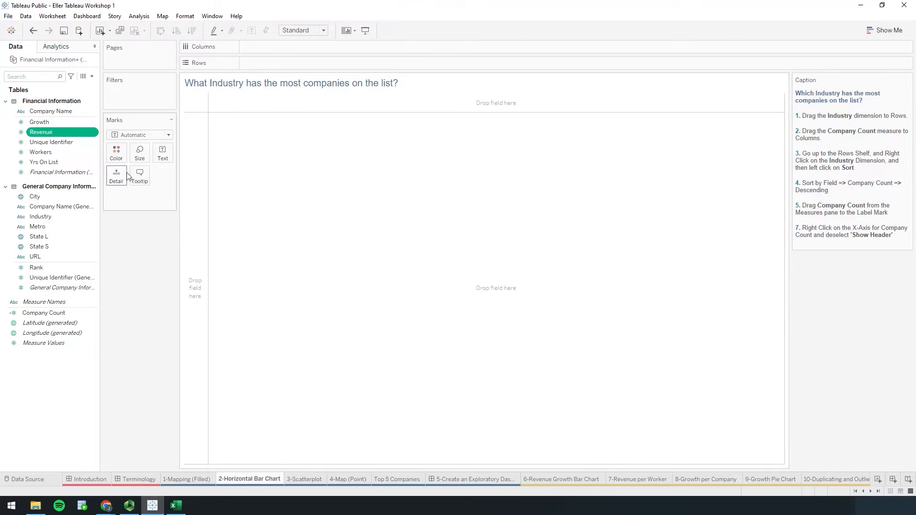
left_click_drag(42, 216, 262, 62)
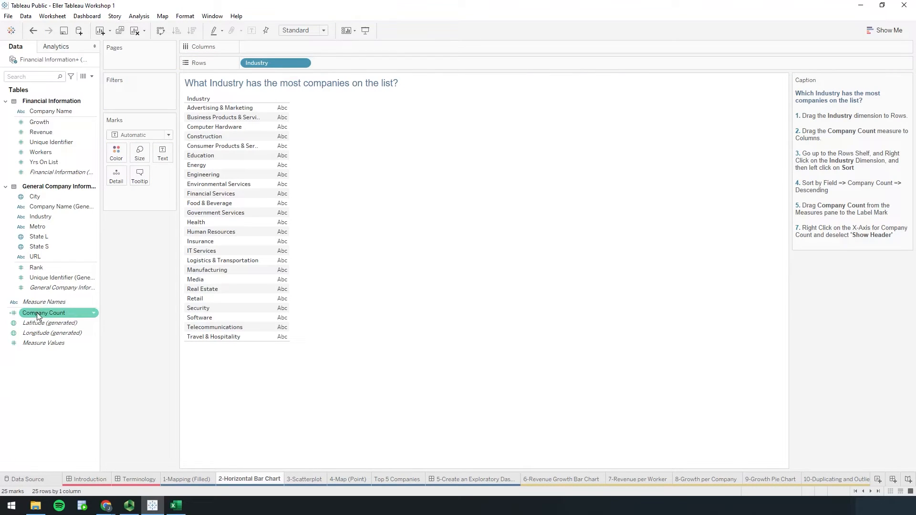
left_click_drag(39, 316, 272, 45)
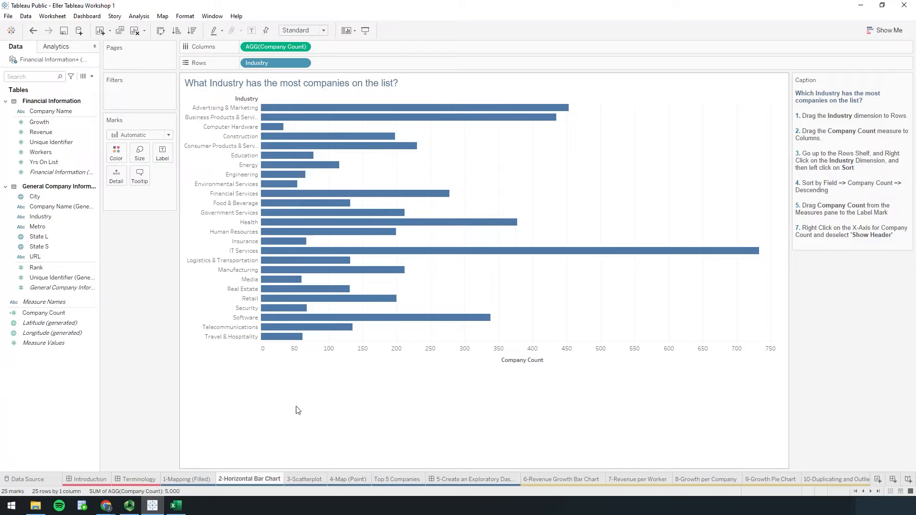
left_click(161, 34)
left_click(302, 63)
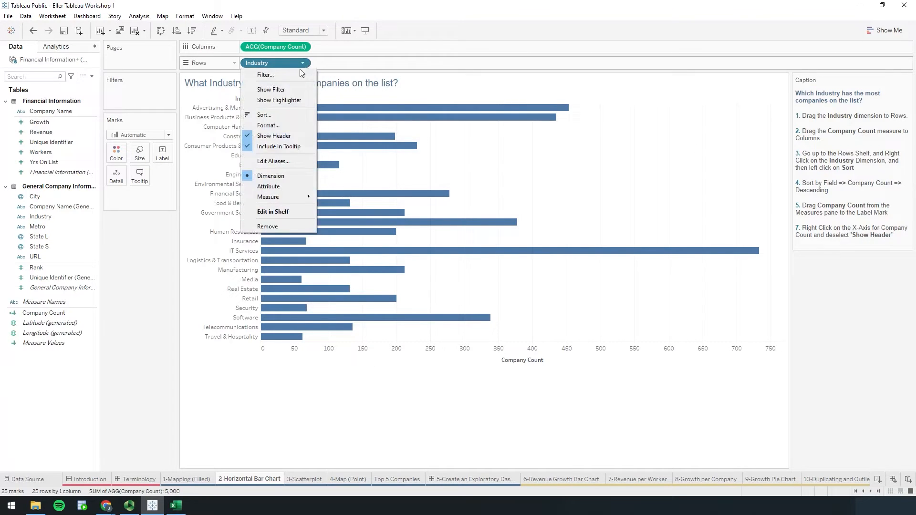
left_click(276, 116)
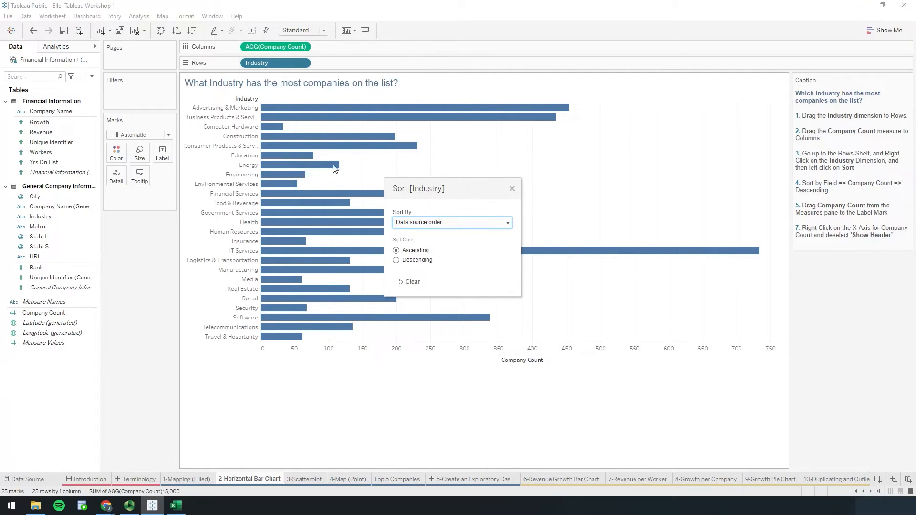
left_click(438, 224)
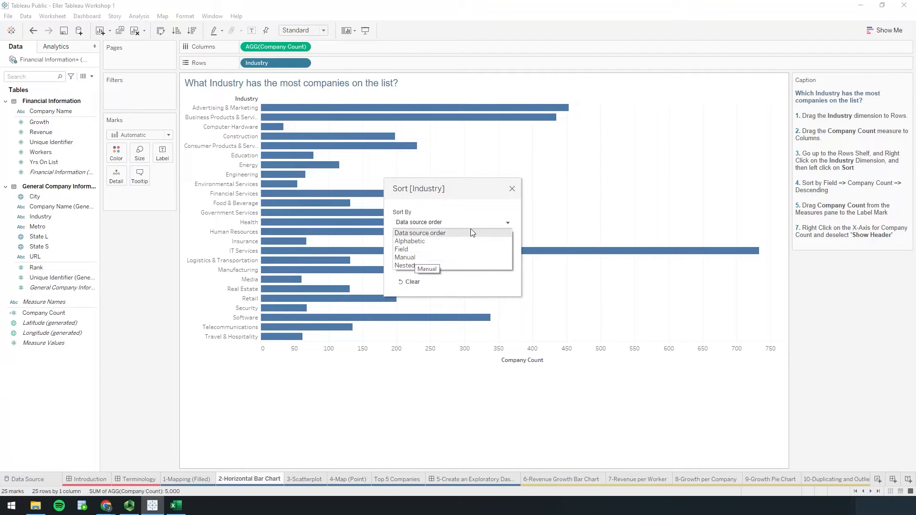
left_click(491, 226)
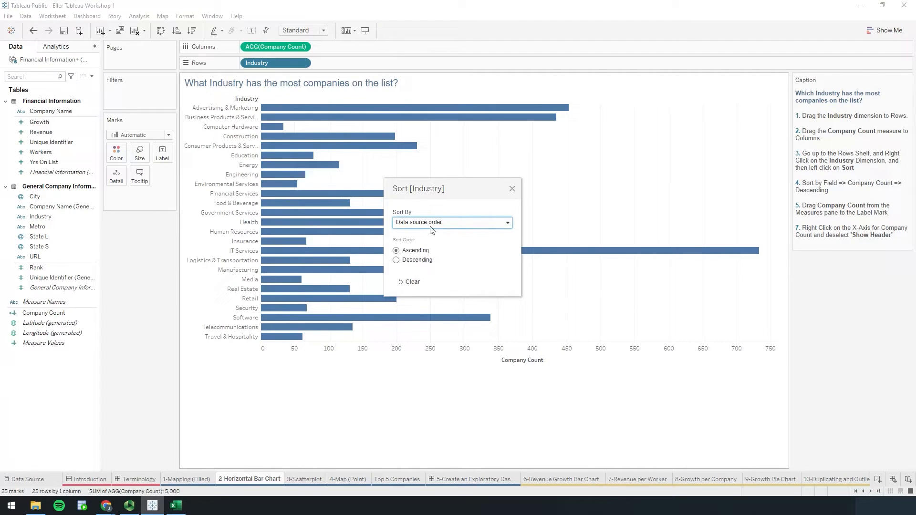
left_click(512, 190)
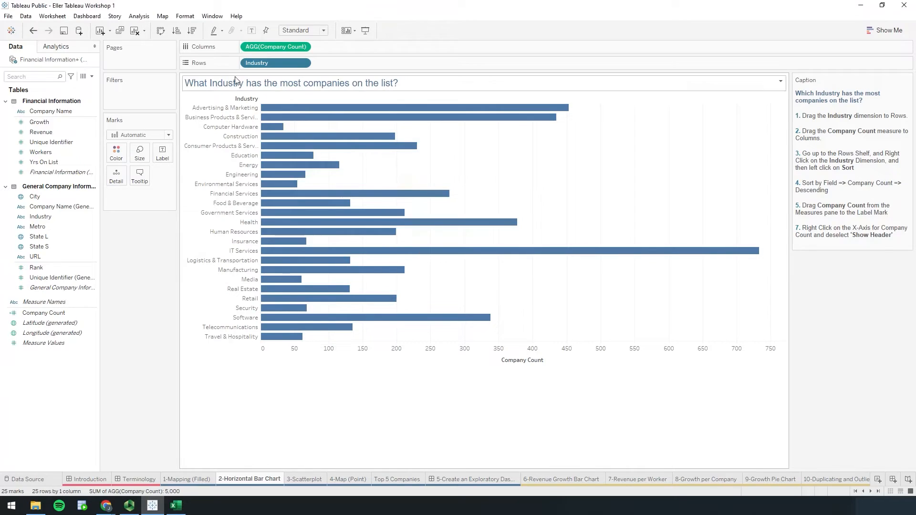
Sort the industries in descending order of Company Count and check the sort options of the Industry field.
left_click(193, 33)
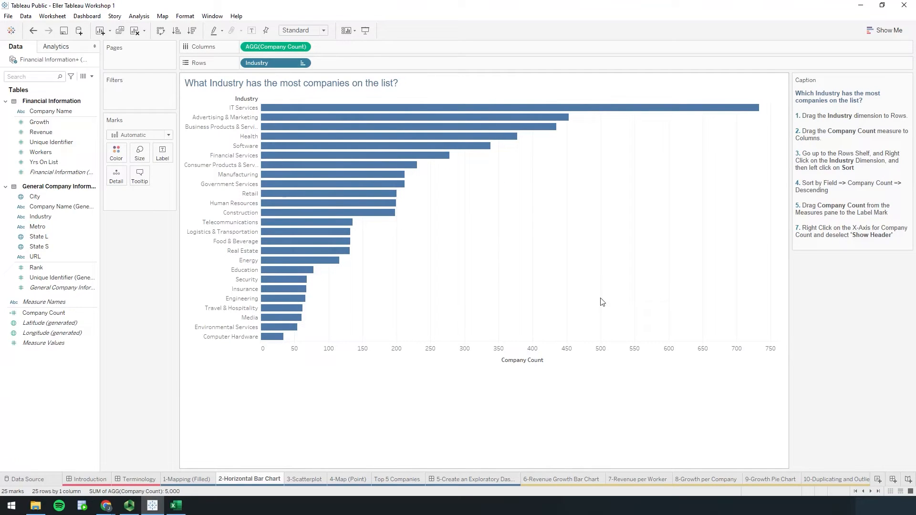
left_click(303, 64)
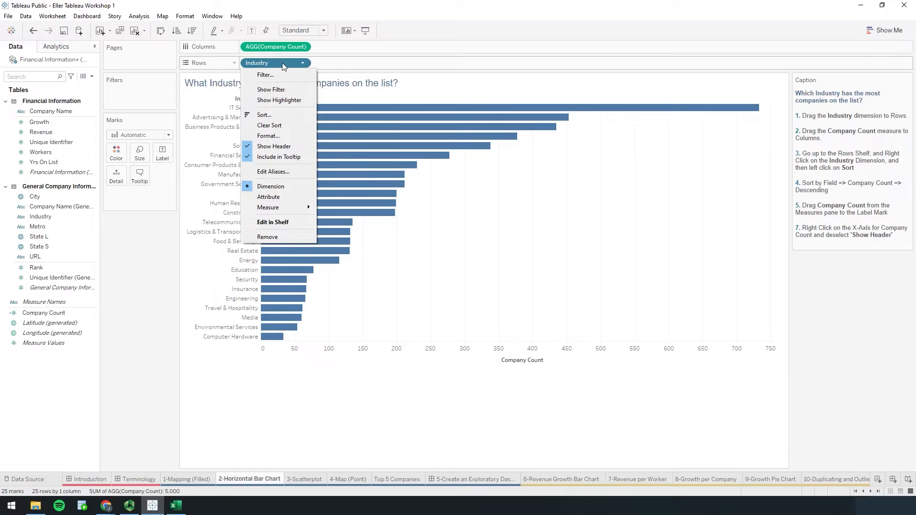
left_click(441, 430)
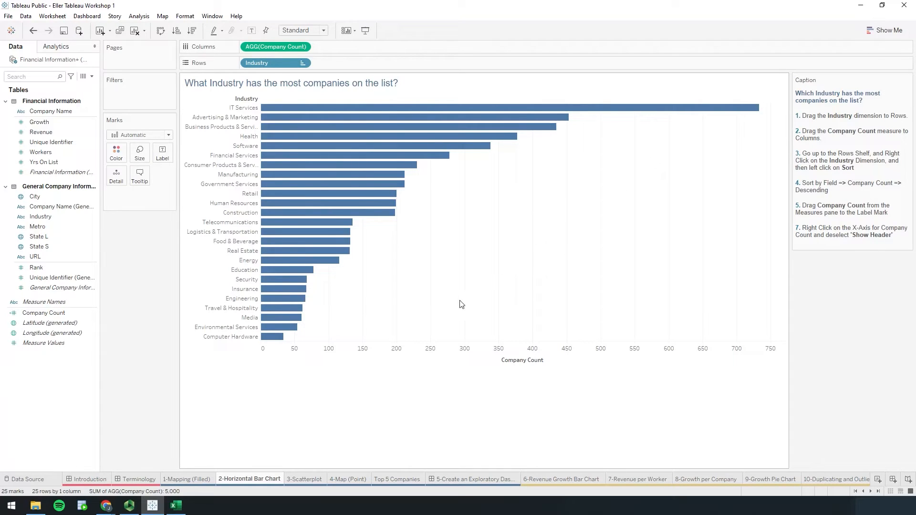
mouse_move(289, 334)
mouse_move(571, 123)
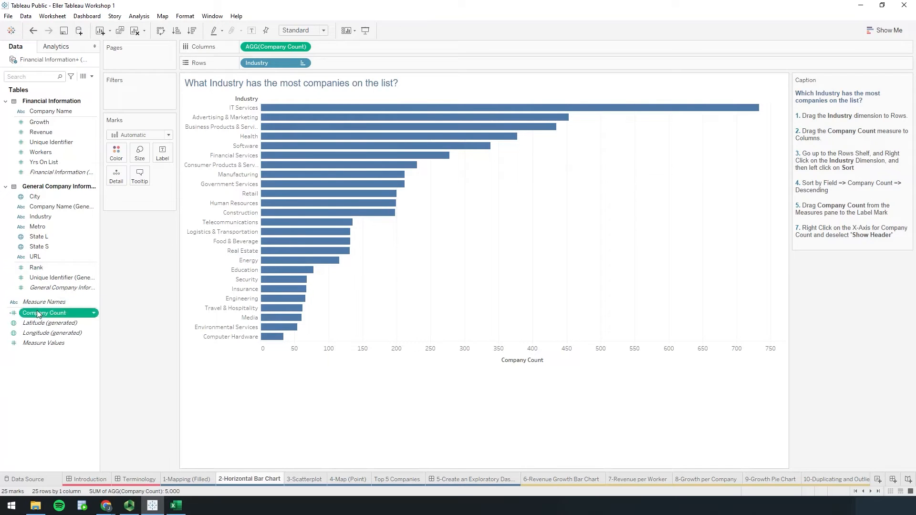
Label the bars with Company Count and hide the Company Count axis header.
left_click_drag(40, 312, 162, 153)
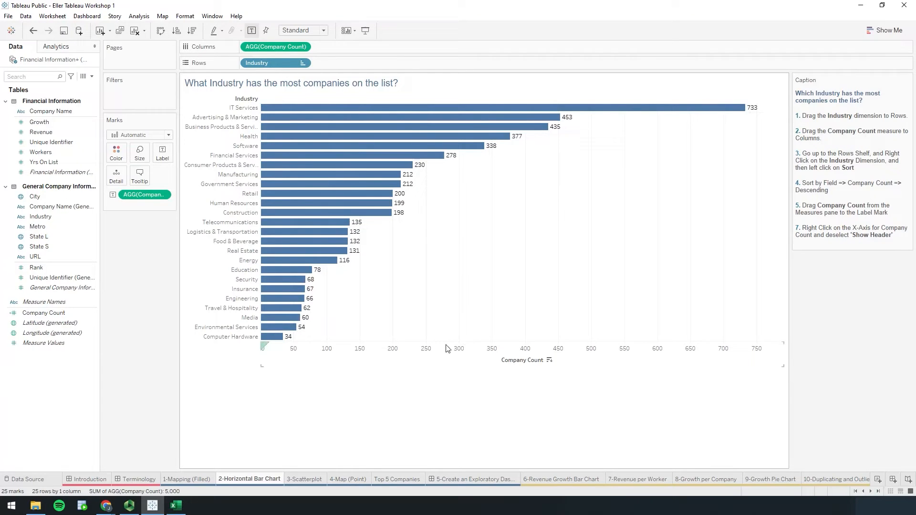
right_click(459, 352)
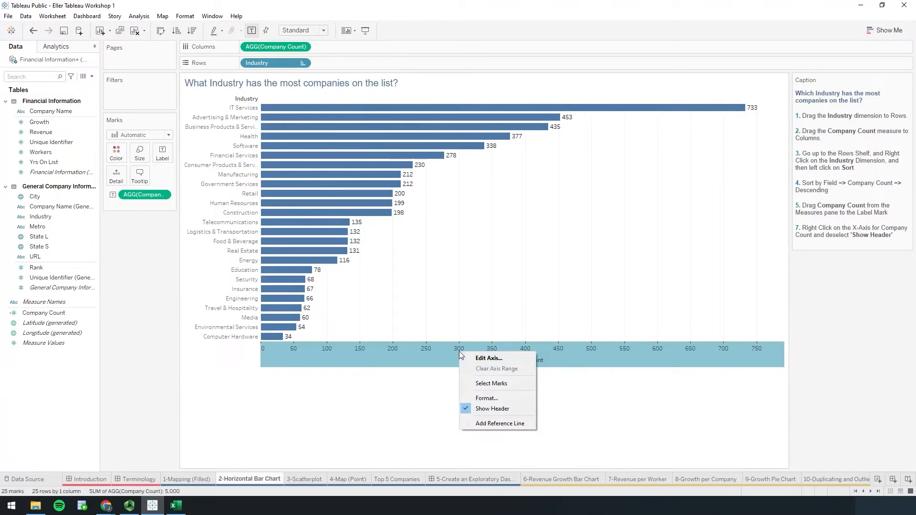
left_click(500, 412)
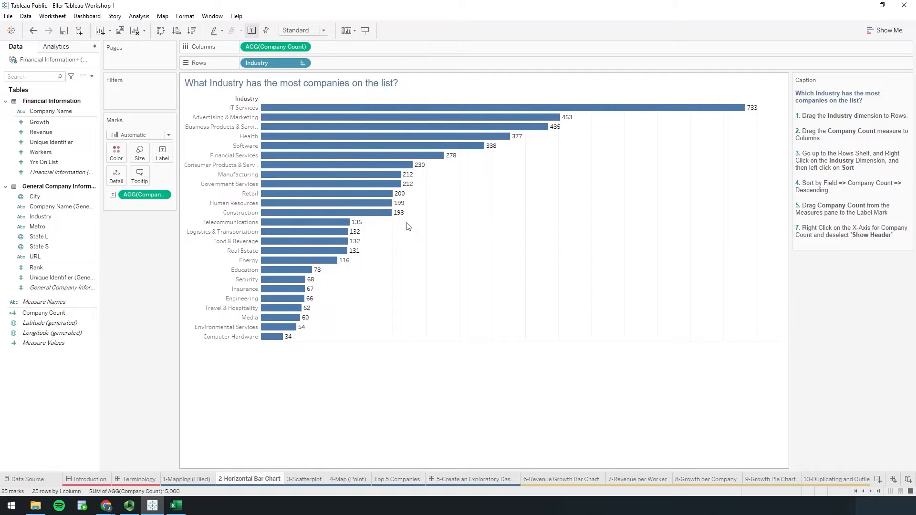
Set the column grid lines of the bar chart to None in the line formatting.
right_click(515, 253)
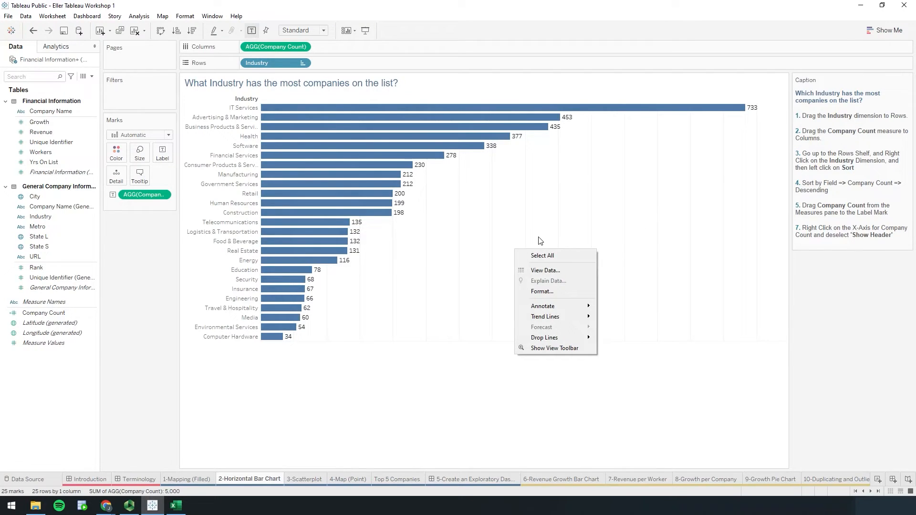
left_click(543, 292)
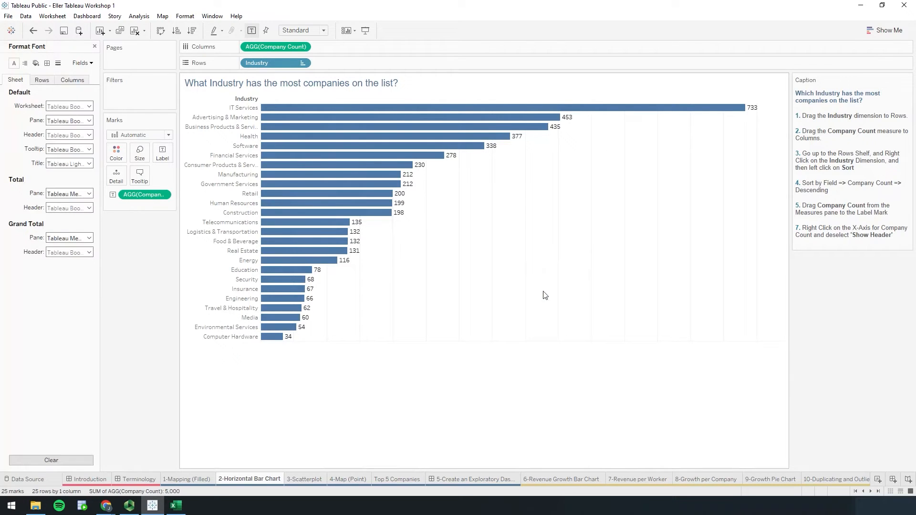
left_click(57, 64)
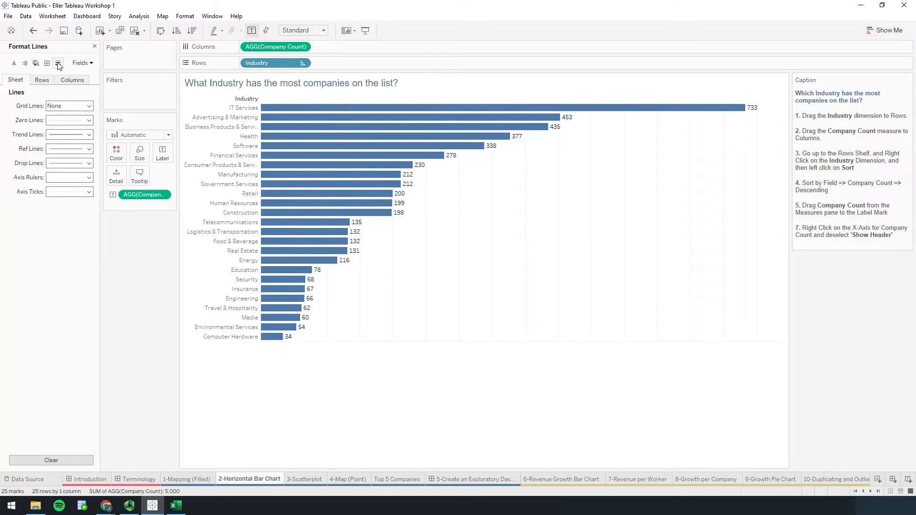
left_click(73, 81)
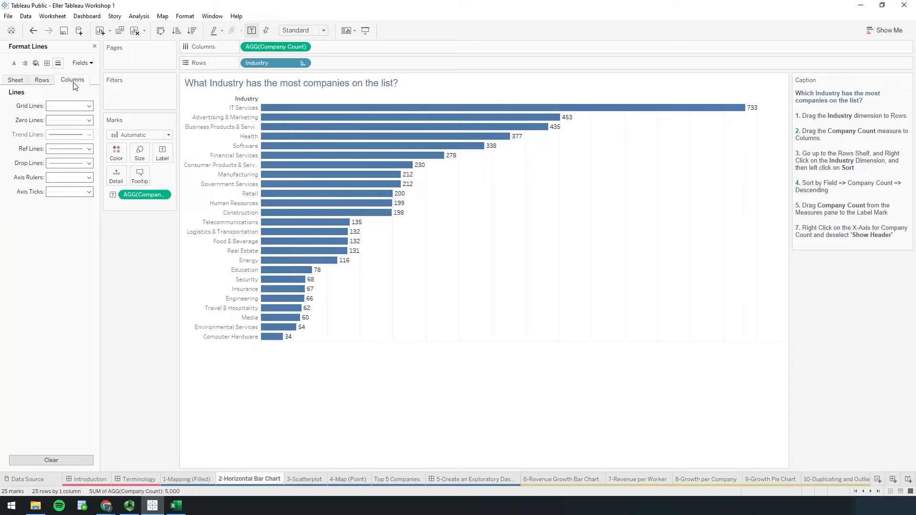
left_click(91, 109)
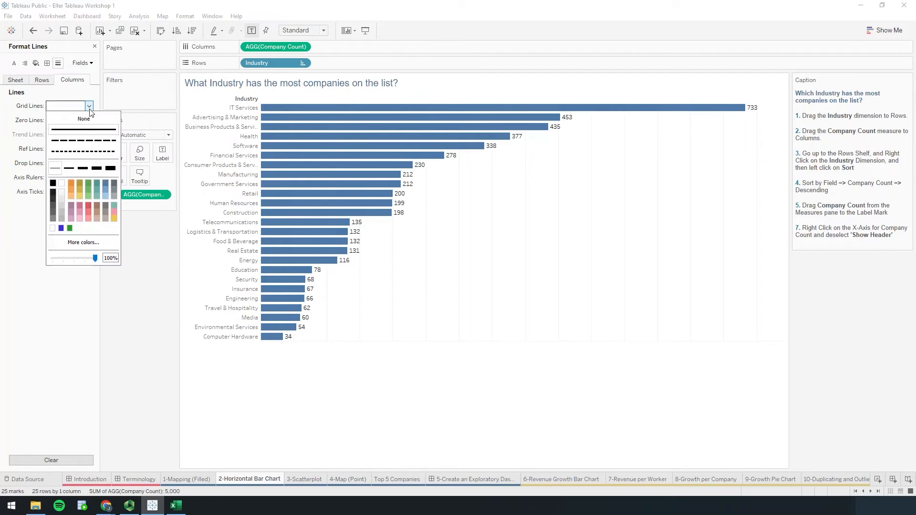
left_click(84, 119)
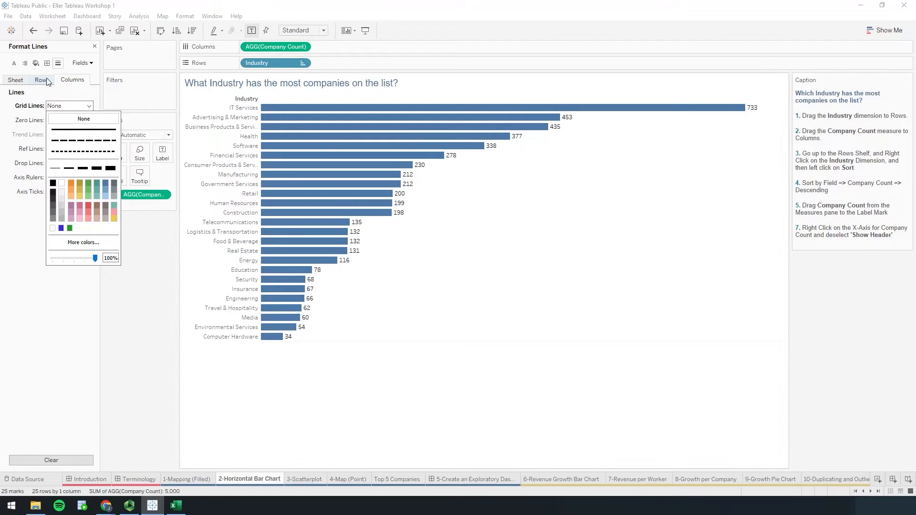
left_click(22, 267)
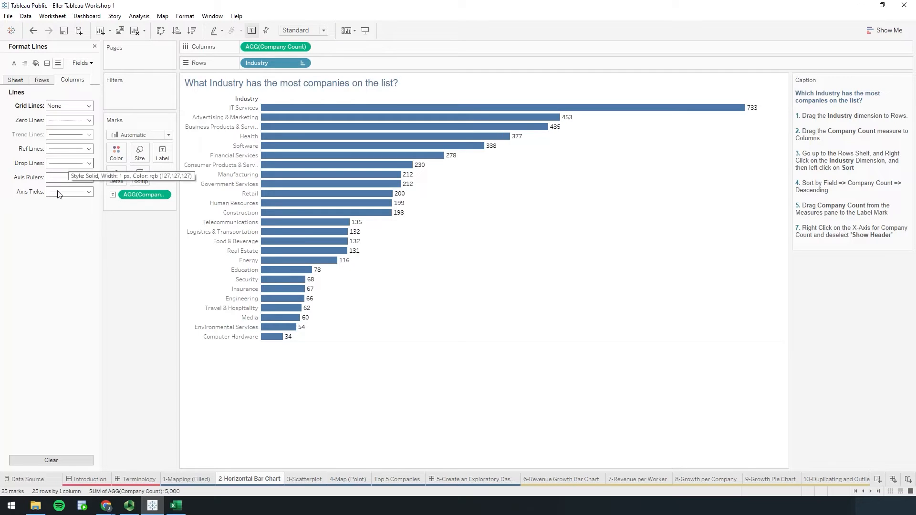
Set the column zero lines, reference lines and axis rulers to None, then widen the Industry label column to fit the full names.
left_click(88, 121)
left_click(80, 133)
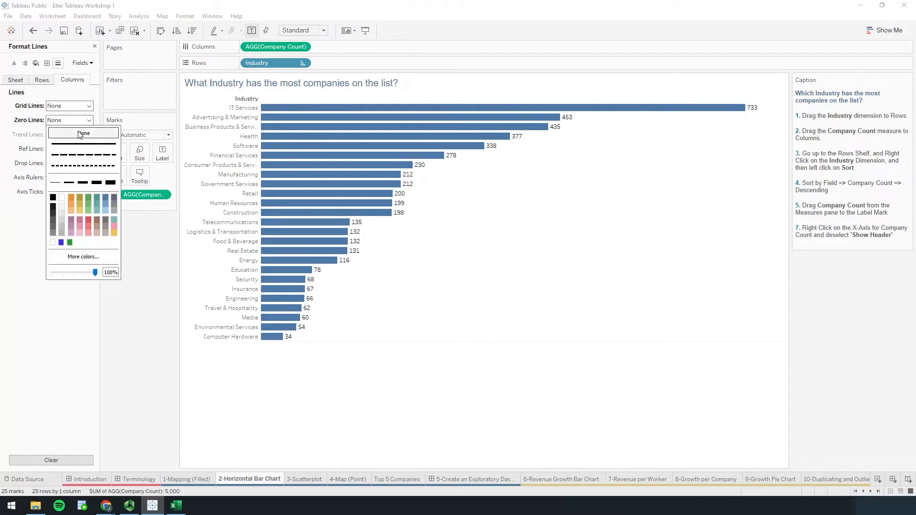
left_click(76, 149)
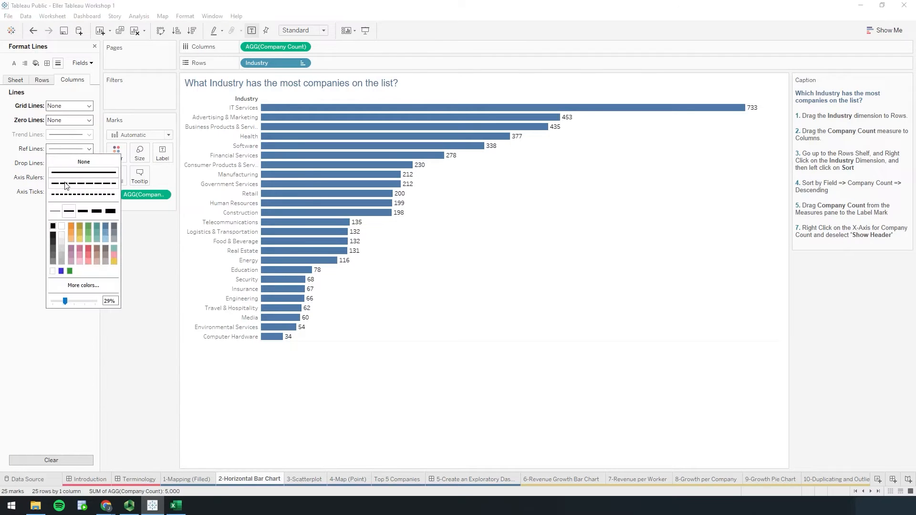
left_click(84, 162)
left_click(17, 307)
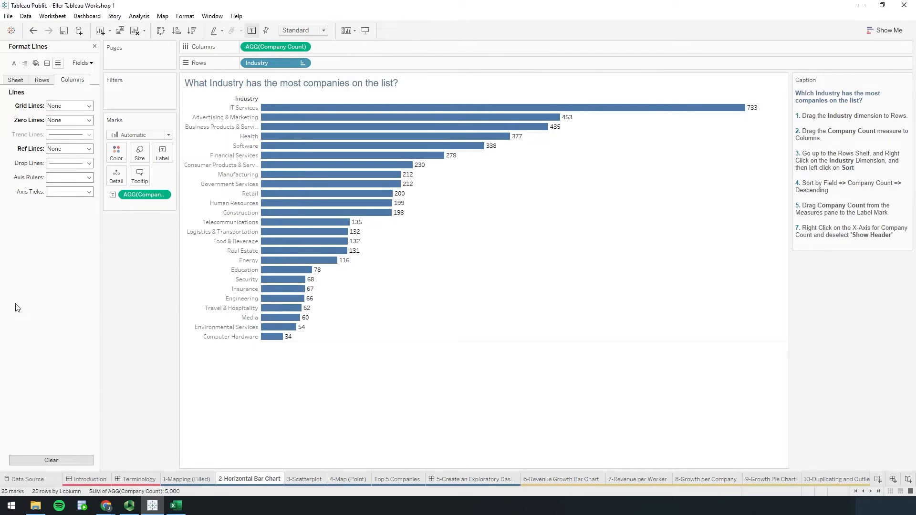
left_click(65, 165)
left_click(63, 180)
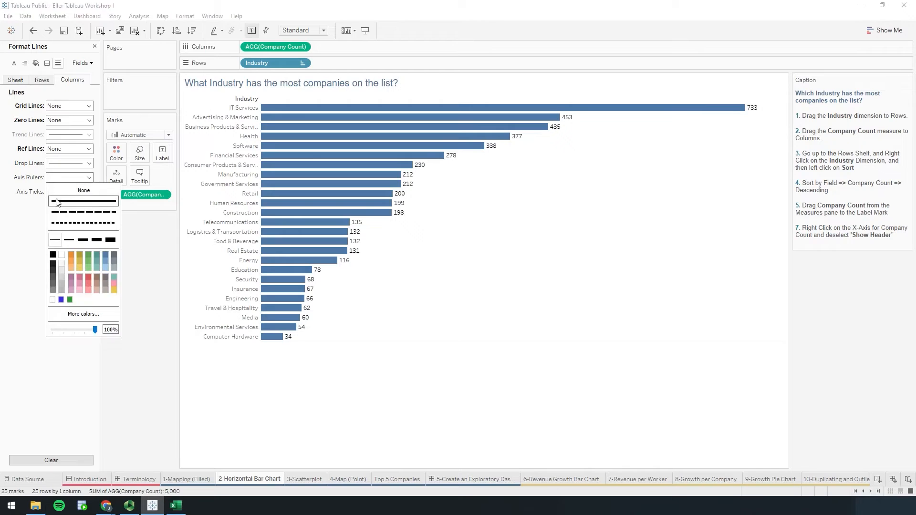
left_click(67, 187)
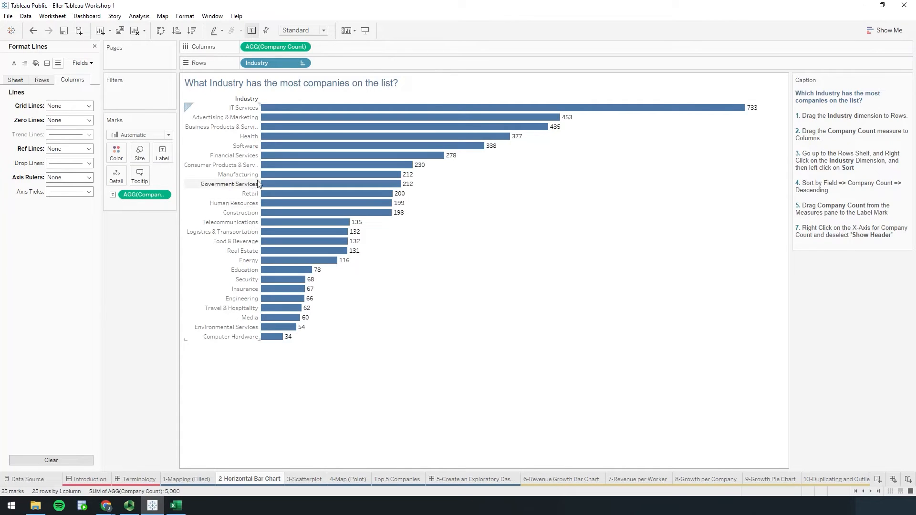
left_click(94, 47)
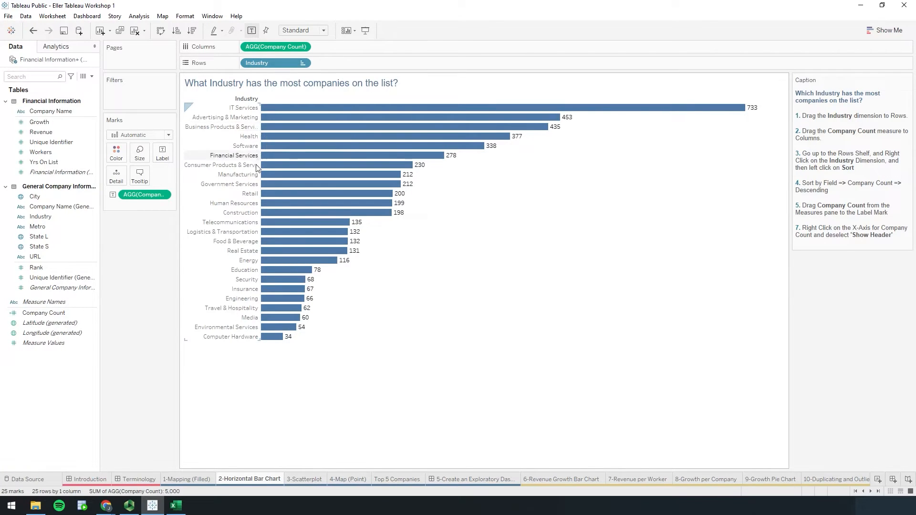
left_click_drag(261, 109, 279, 107)
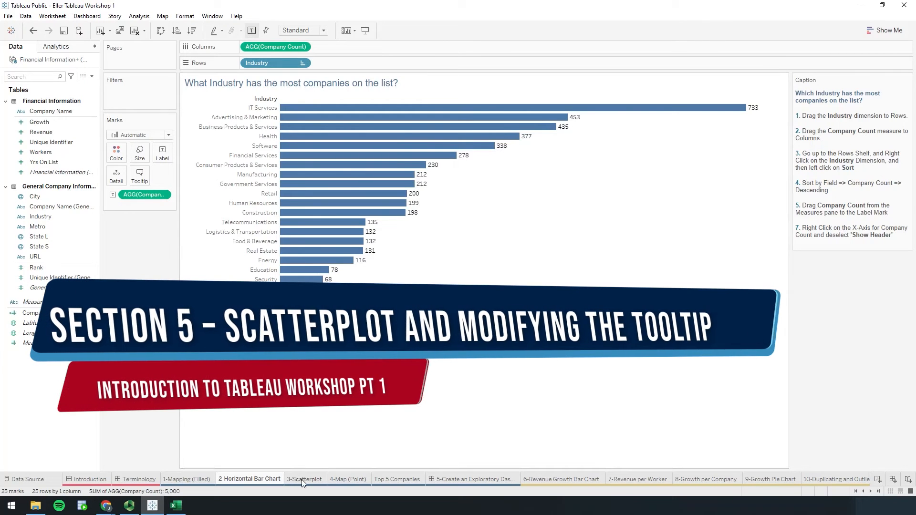
Open the 3-Scatterplot worksheet and plot Workers on Columns against Revenue on Rows.
left_click(301, 479)
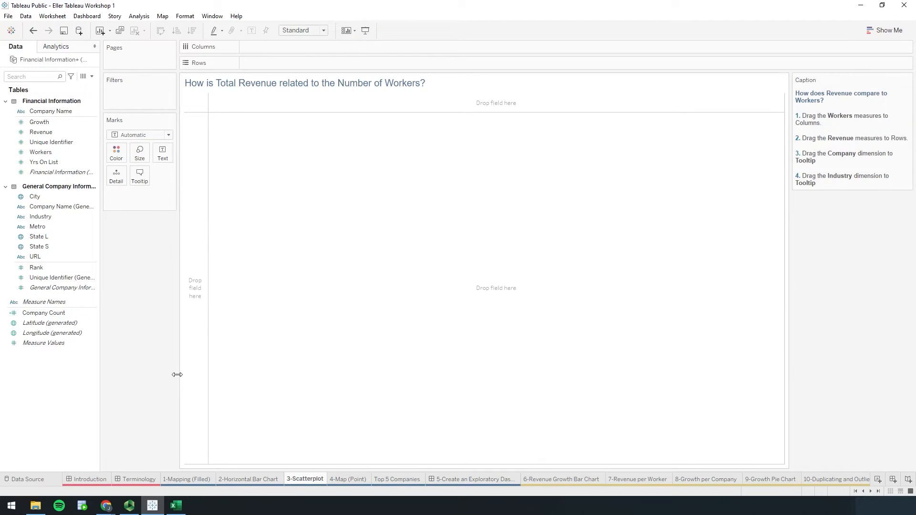
mouse_move(50, 150)
left_mouse_down()
mouse_move(253, 78)
mouse_move(262, 46)
left_mouse_up()
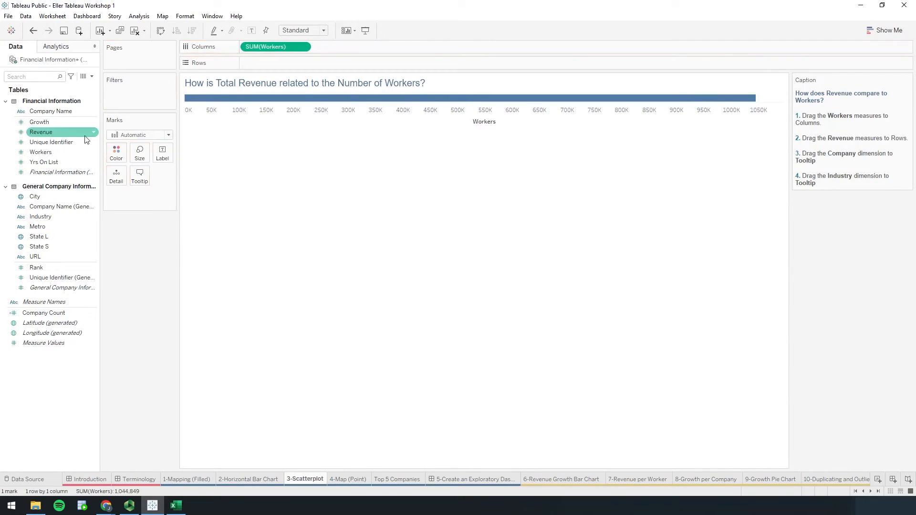
mouse_move(52, 134)
left_mouse_down()
mouse_move(177, 105)
mouse_move(262, 68)
left_mouse_up()
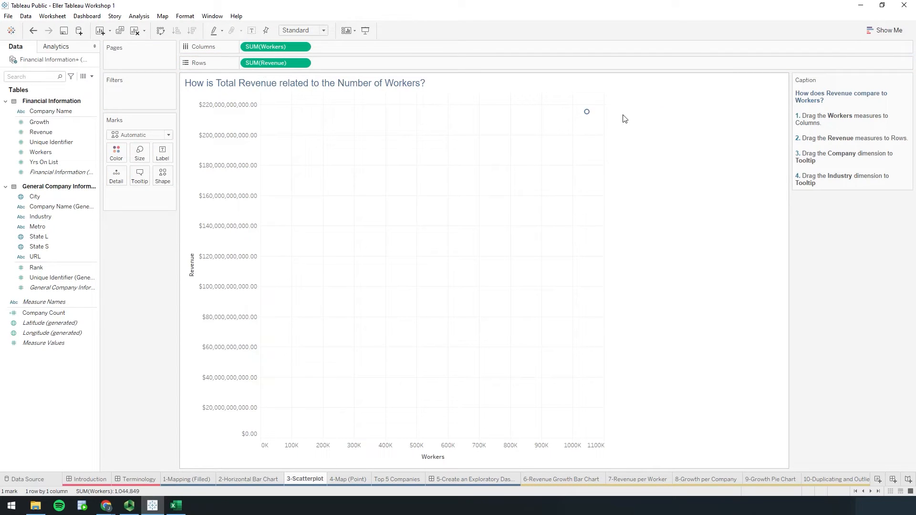
mouse_move(590, 118)
left_click(140, 17)
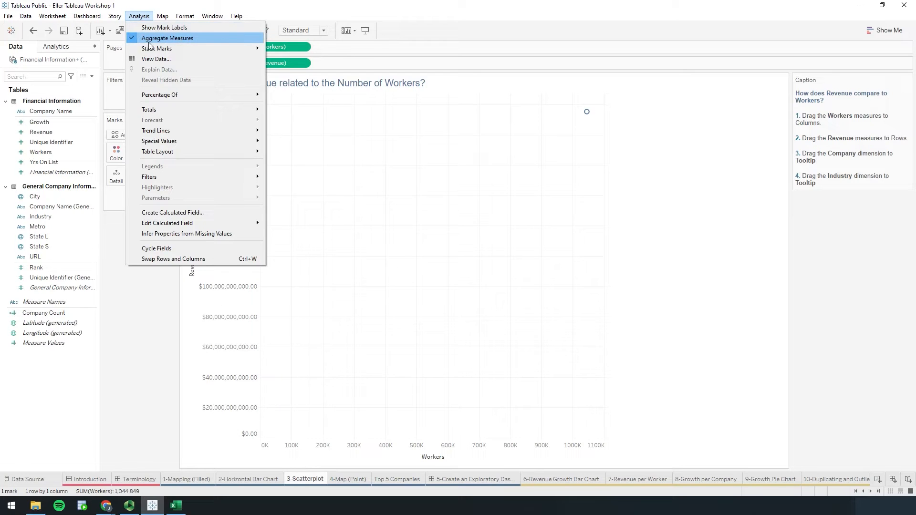
left_click(134, 344)
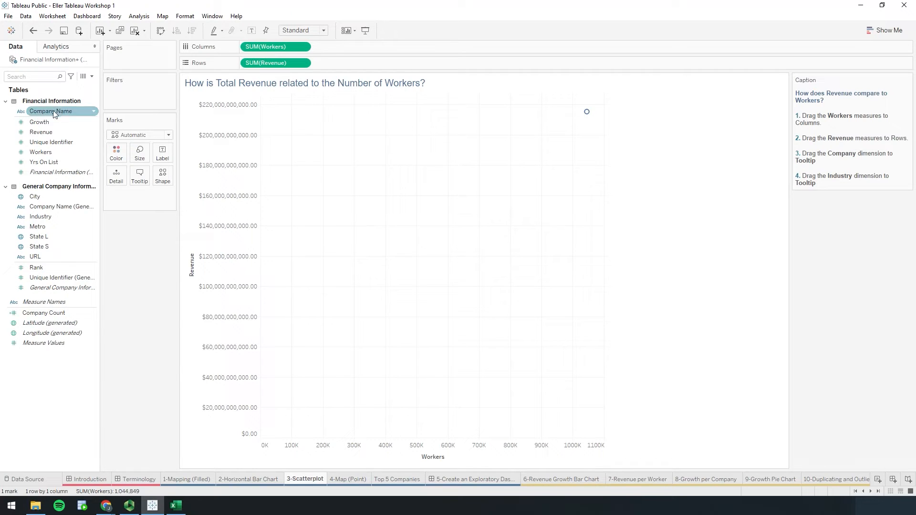
Add Company Name to the marks' Detail and check the tooltips of several companies in the scatterplot.
left_click_drag(53, 111, 118, 180)
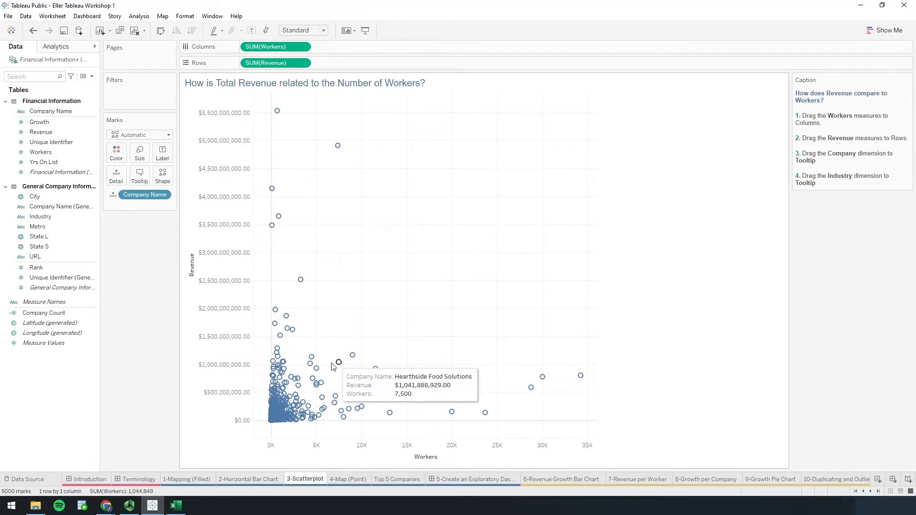
mouse_move(314, 380)
mouse_move(530, 389)
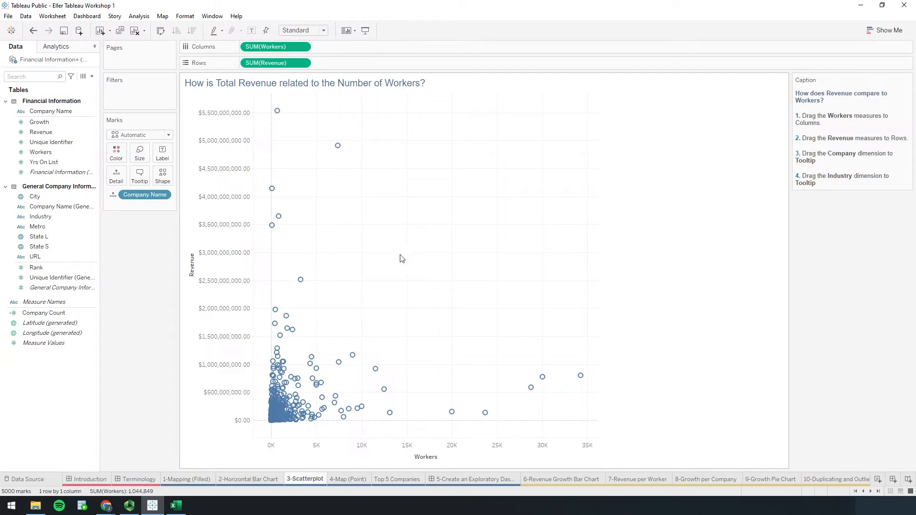
mouse_move(285, 370)
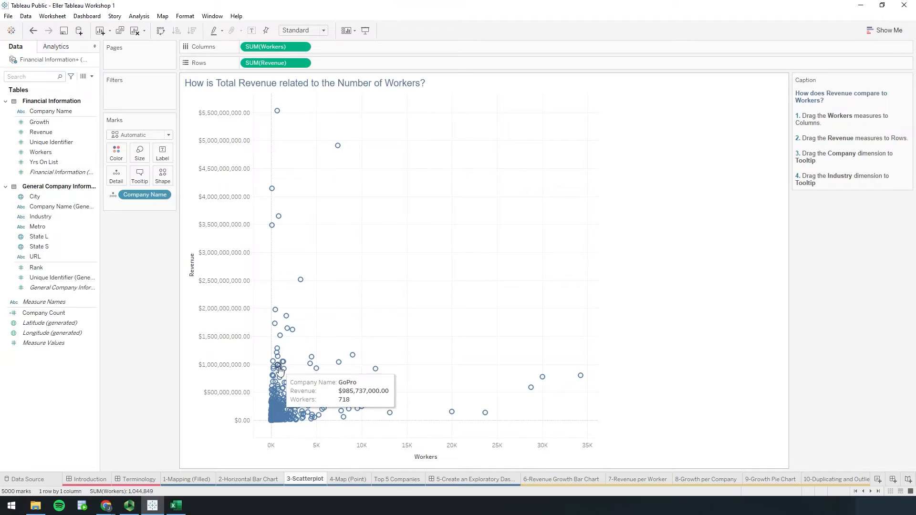
mouse_move(336, 368)
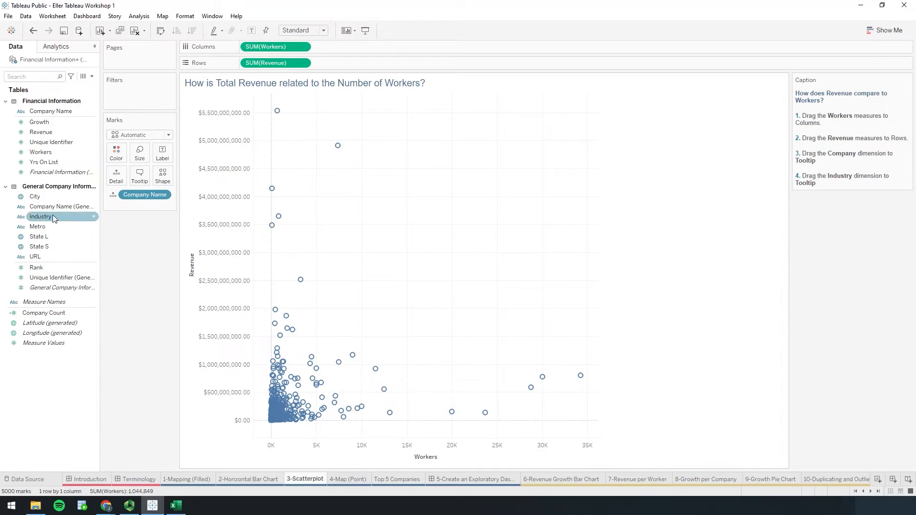
Add Industry to the scatterplot's tooltip and check it on a company mark.
left_click_drag(53, 218, 140, 176)
left_click_drag(140, 176, 141, 178)
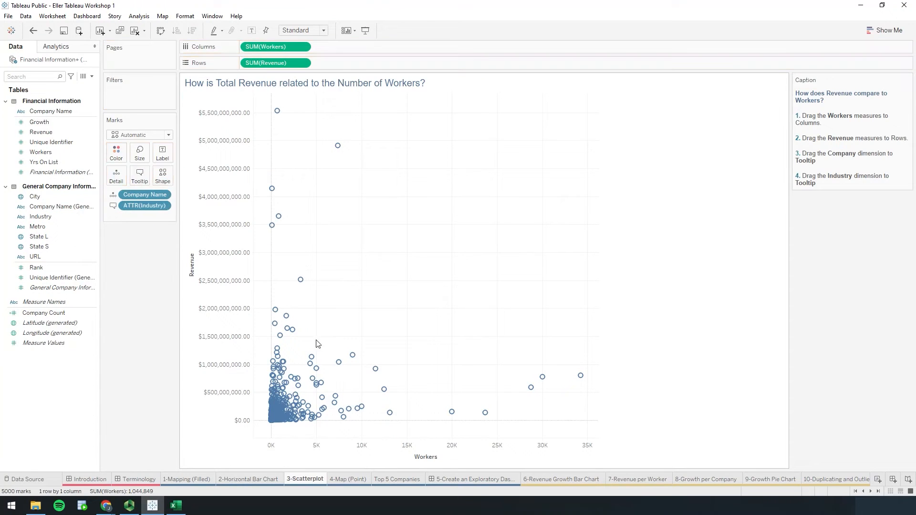
mouse_move(314, 366)
Edit the scatterplot's tooltip so the Workers line sits between the Industry and Revenue lines.
left_click(138, 182)
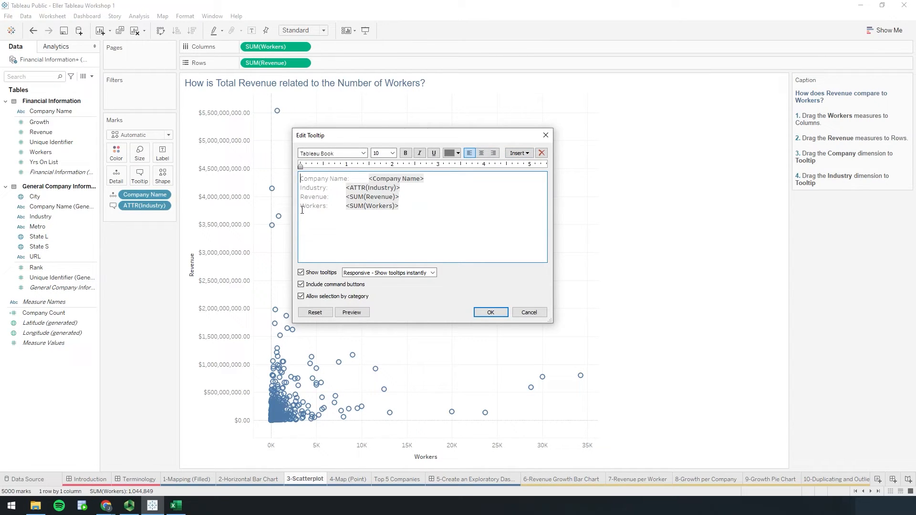
left_click_drag(302, 210, 328, 213)
key("ctrl+c")
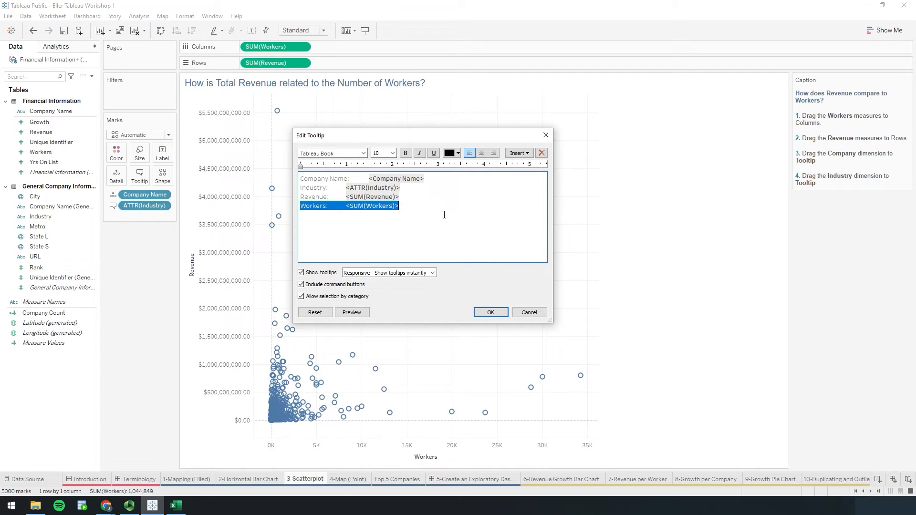
key("Delete")
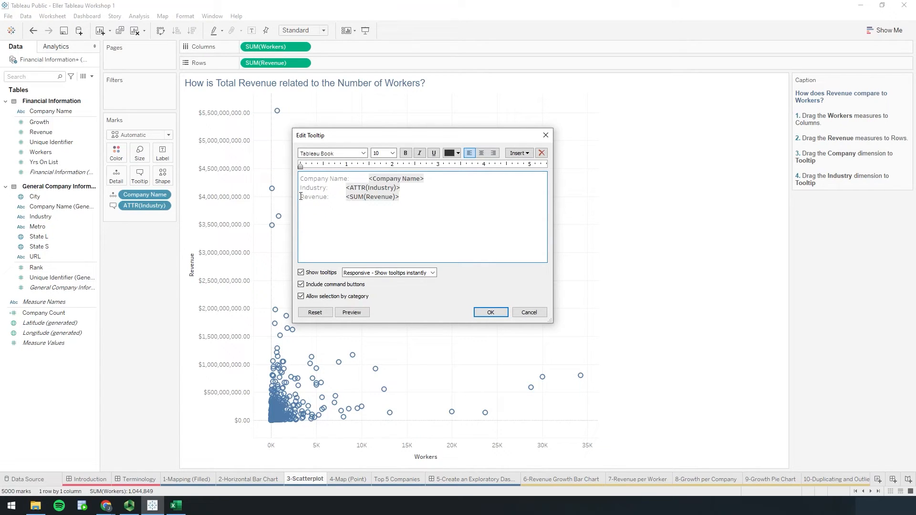
left_click(359, 202)
key("Return")
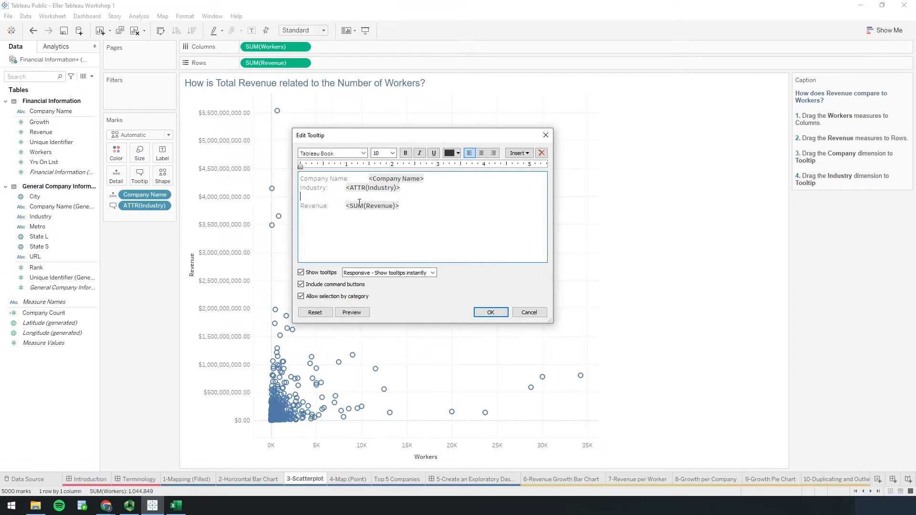
key("ctrl+v")
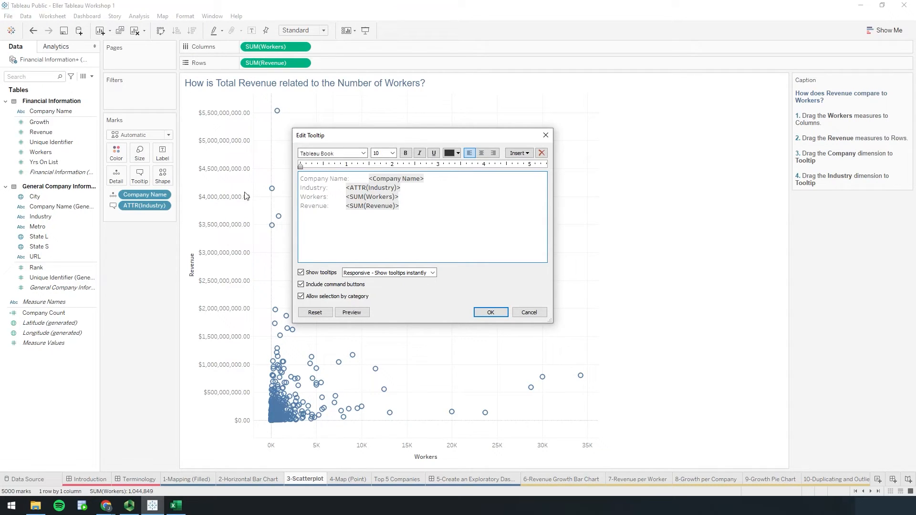
left_click(491, 313)
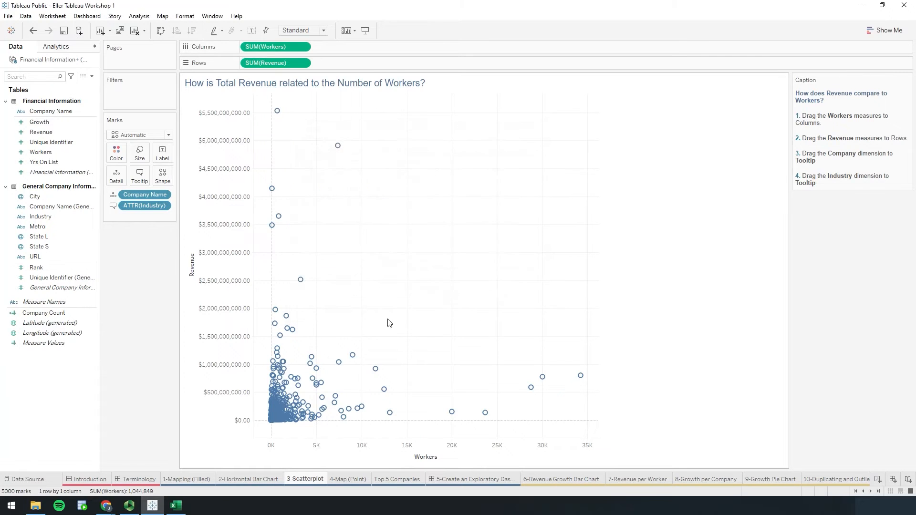
Open the 4-Map (Point) worksheet and place State L and City on Columns and Revenue on Rows.
mouse_move(353, 358)
left_click(347, 479)
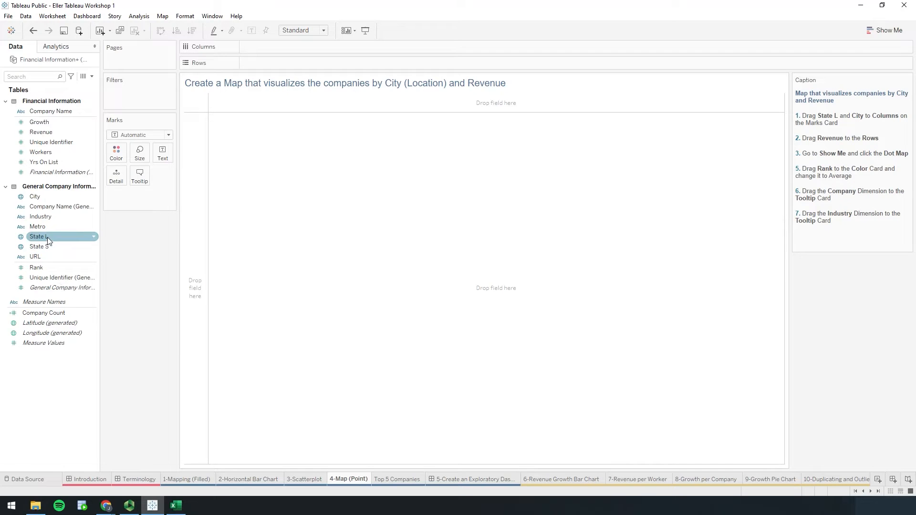
left_click_drag(47, 236, 270, 49)
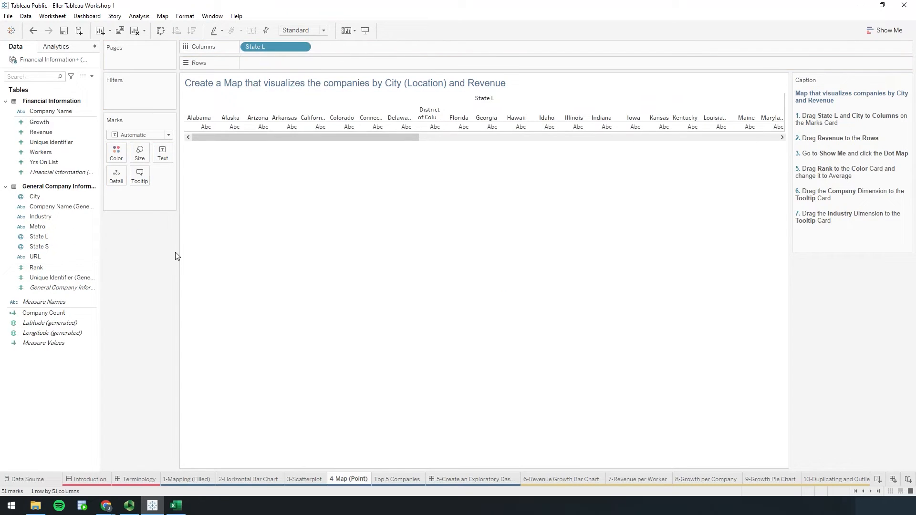
left_click_drag(34, 196, 334, 50)
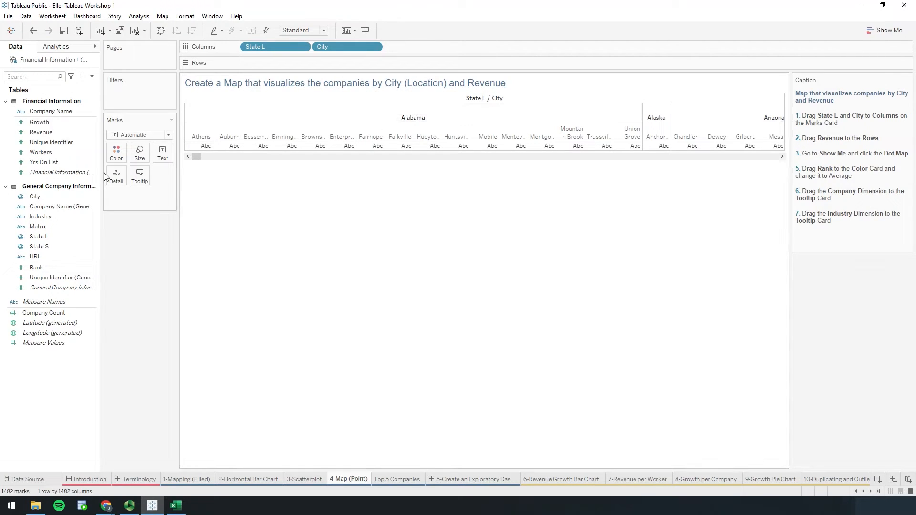
left_click(54, 133)
left_click_drag(54, 139, 301, 65)
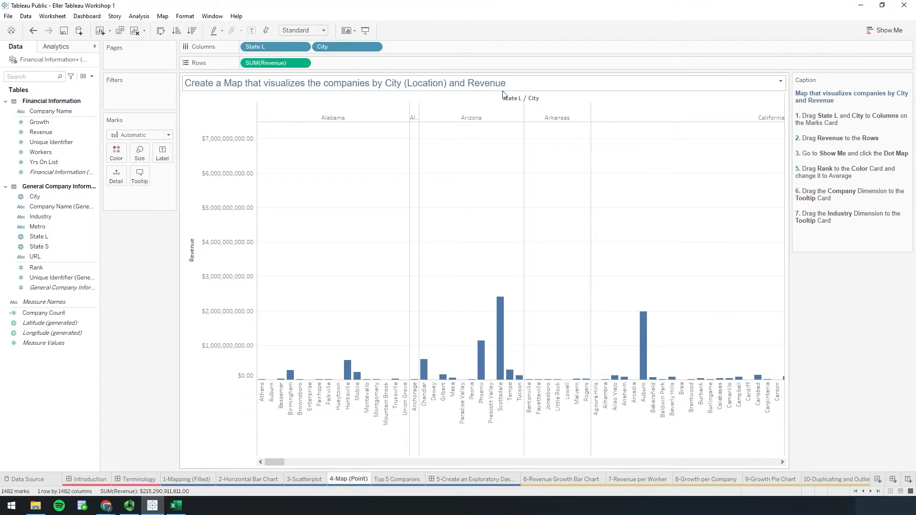
Convert the State and City revenue bar chart into a symbol map with Show Me.
left_click(876, 30)
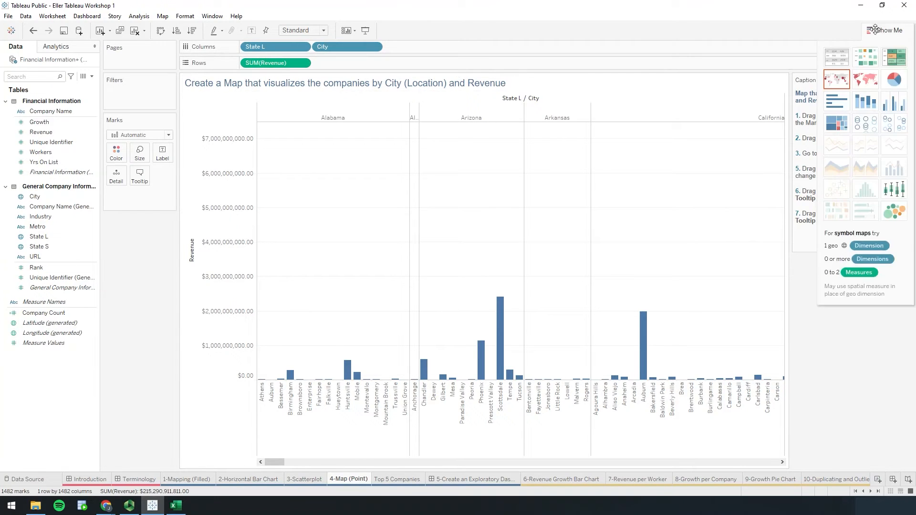
left_click(836, 81)
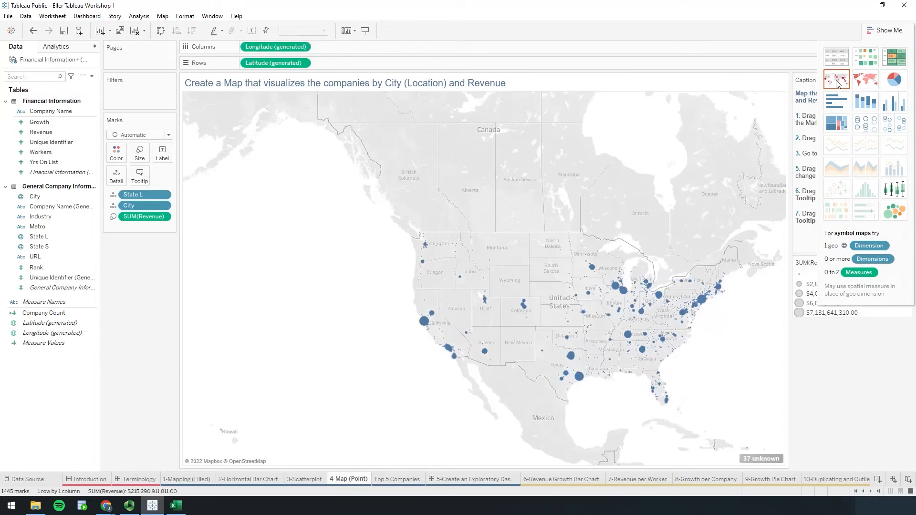
left_click(902, 33)
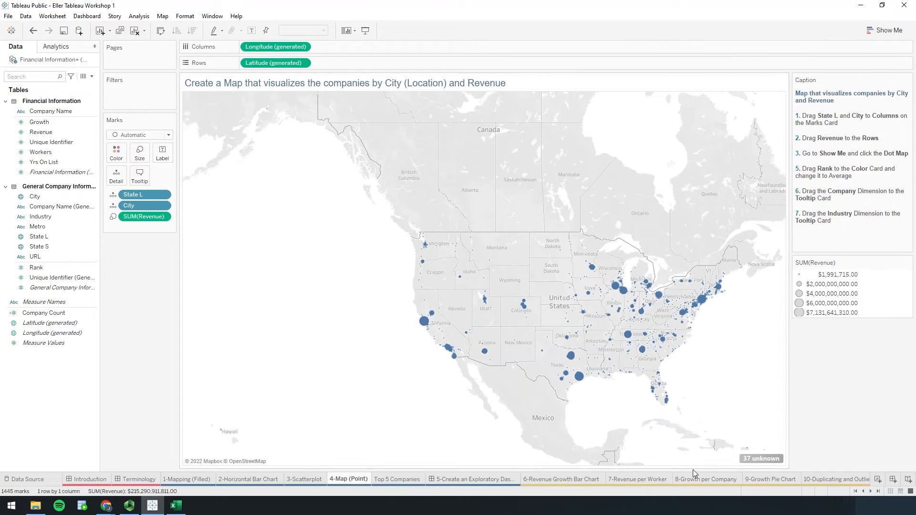
Filter the map by State L to exclude Alaska, Hawaii and Puerto Rico.
left_click(40, 123)
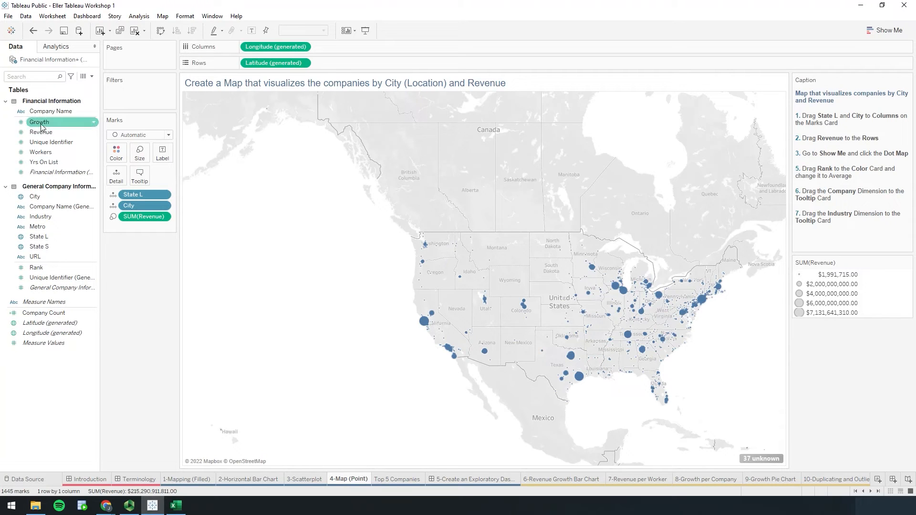
left_click(39, 237)
left_click_drag(39, 237, 134, 97)
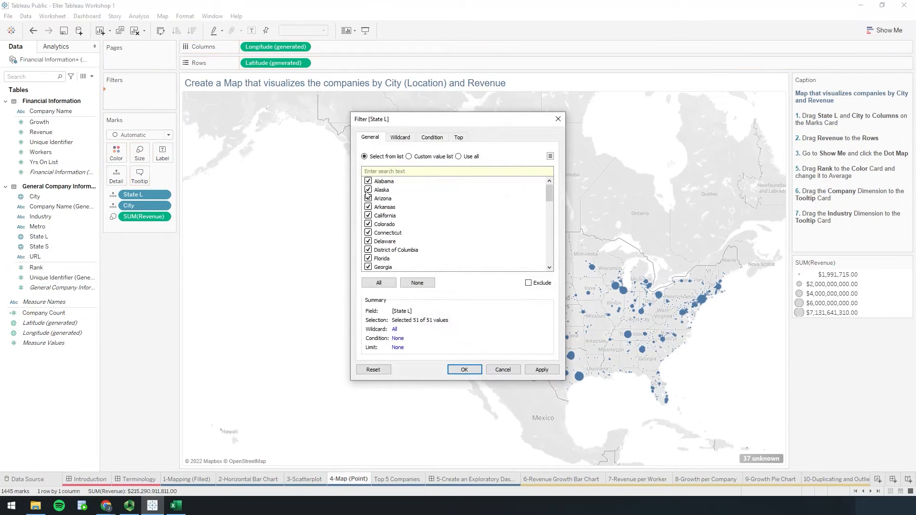
scroll(375, 248, "down", 2)
left_click(369, 249)
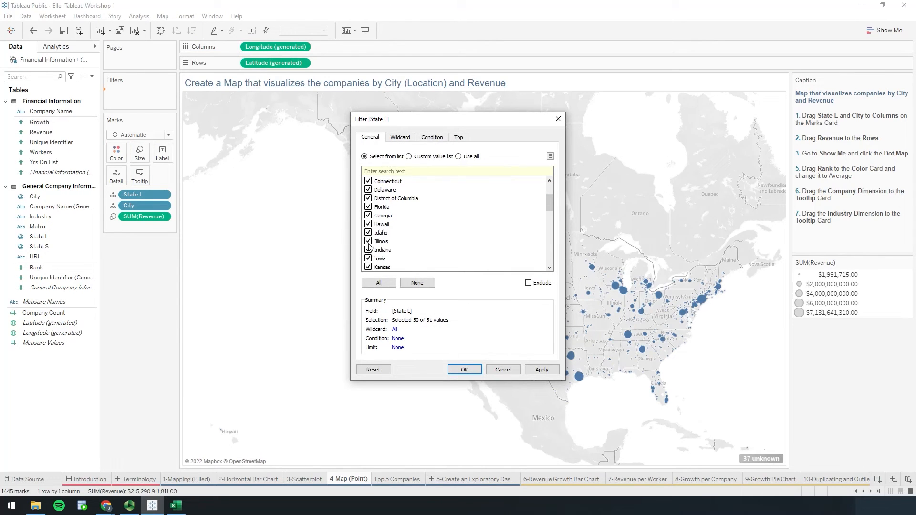
left_click(369, 224)
scroll(377, 234, "down", 3)
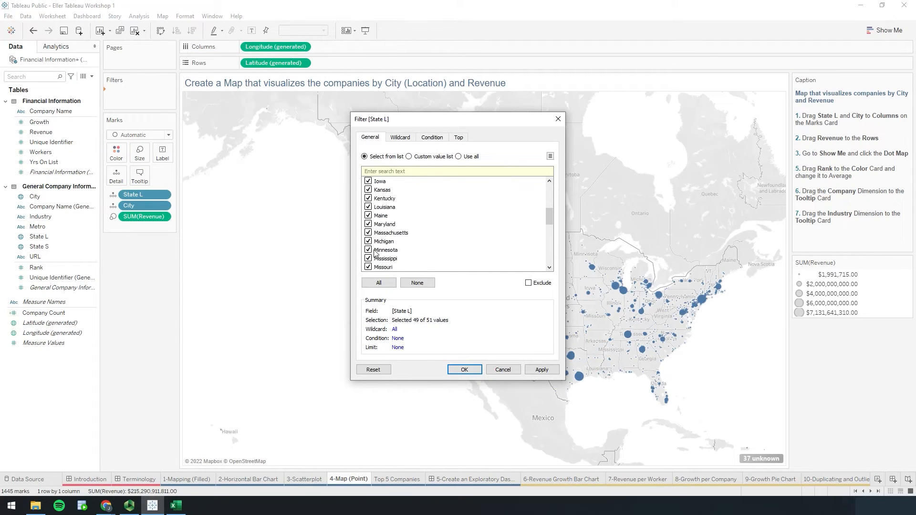
scroll(376, 253, "down", 2)
scroll(381, 248, "down", 1)
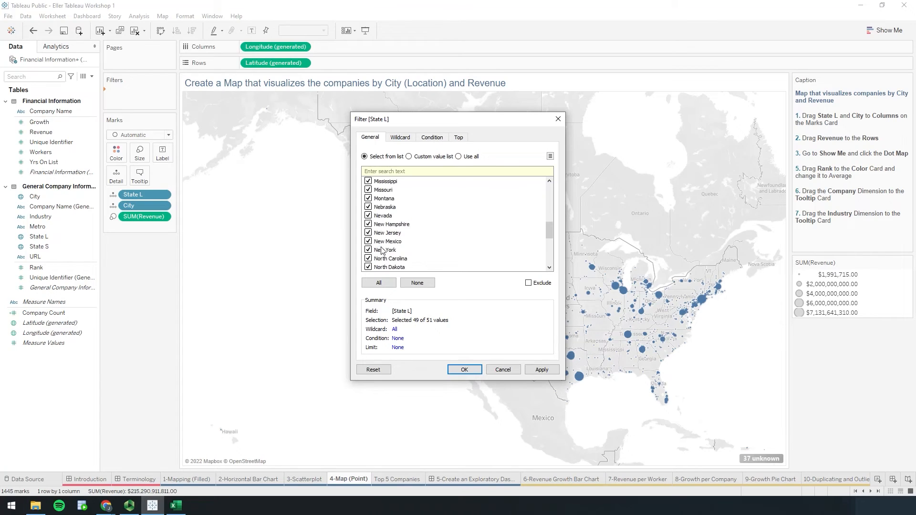
scroll(381, 250, "down", 2)
left_click(368, 258)
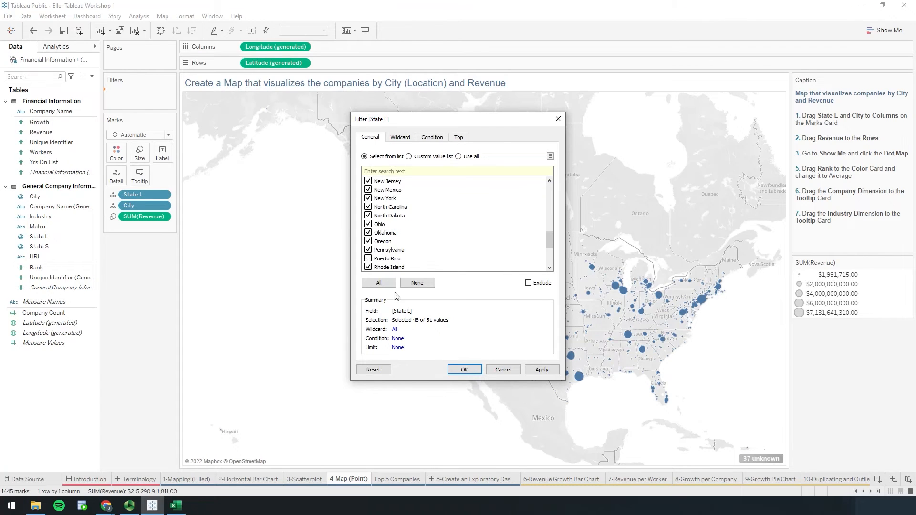
left_click(457, 371)
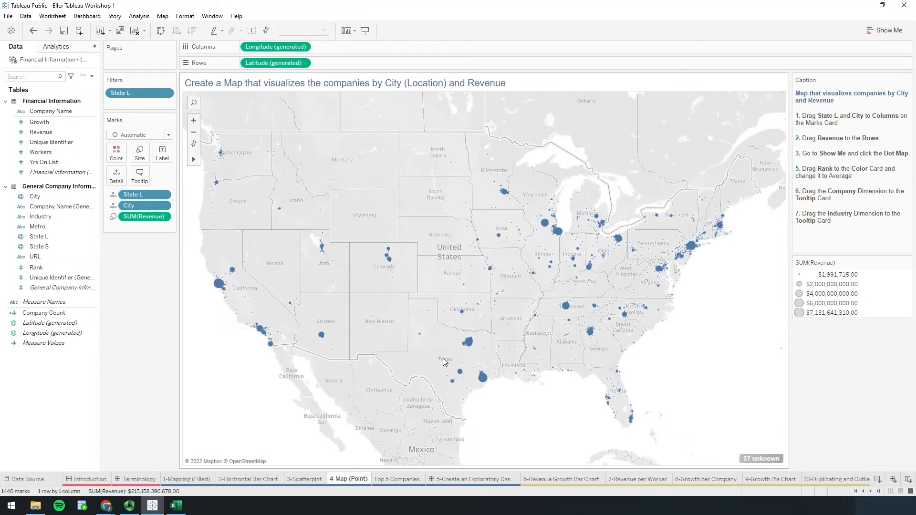
Examine the unrecognized cities among the map's unknown locations without changing any location match or hiding the indicator.
left_click(759, 457)
left_click(417, 227)
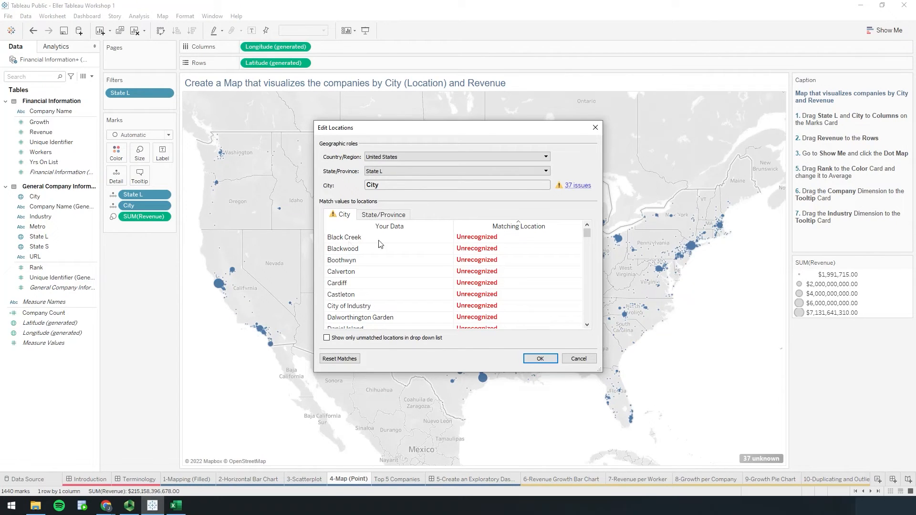
left_click(478, 239)
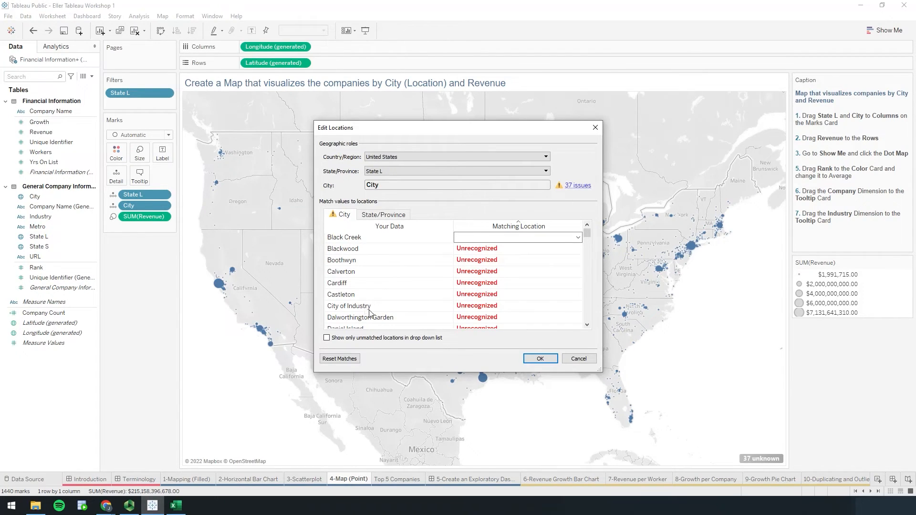
scroll(366, 309, "down", 2)
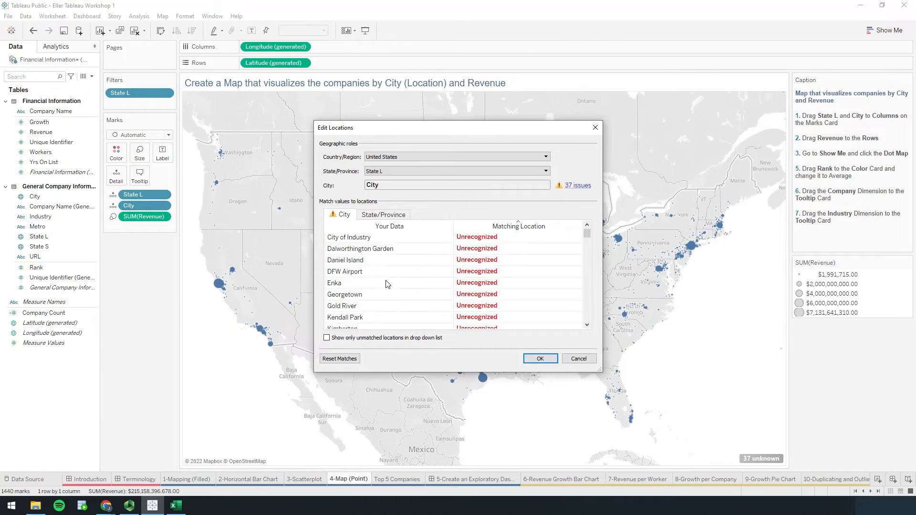
scroll(387, 282, "up", 2)
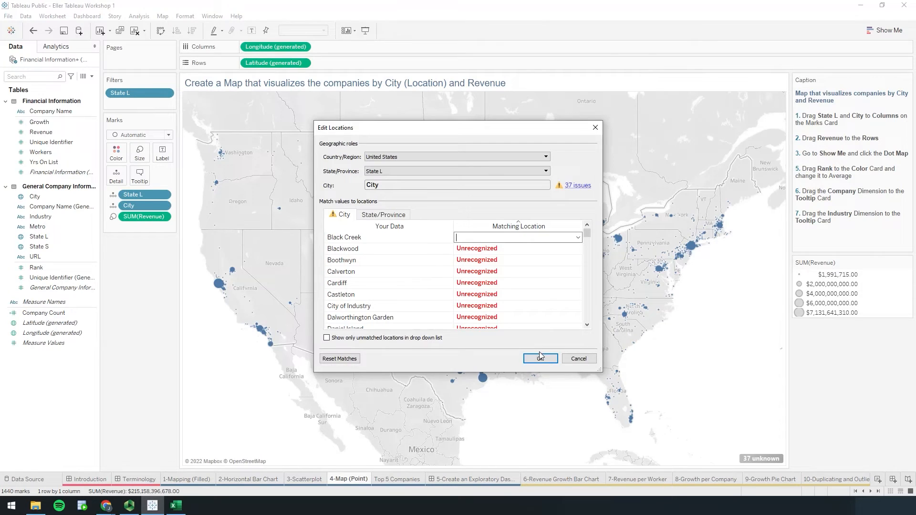
left_click(567, 358)
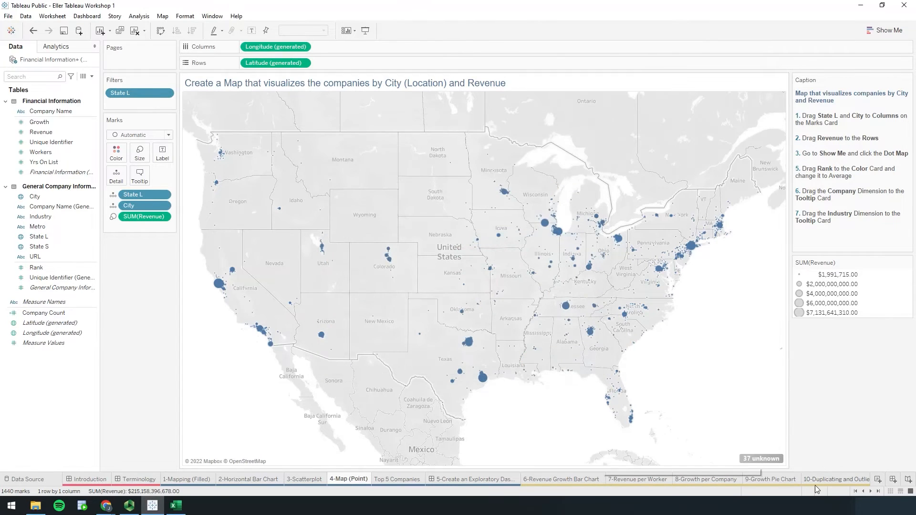
right_click(779, 461)
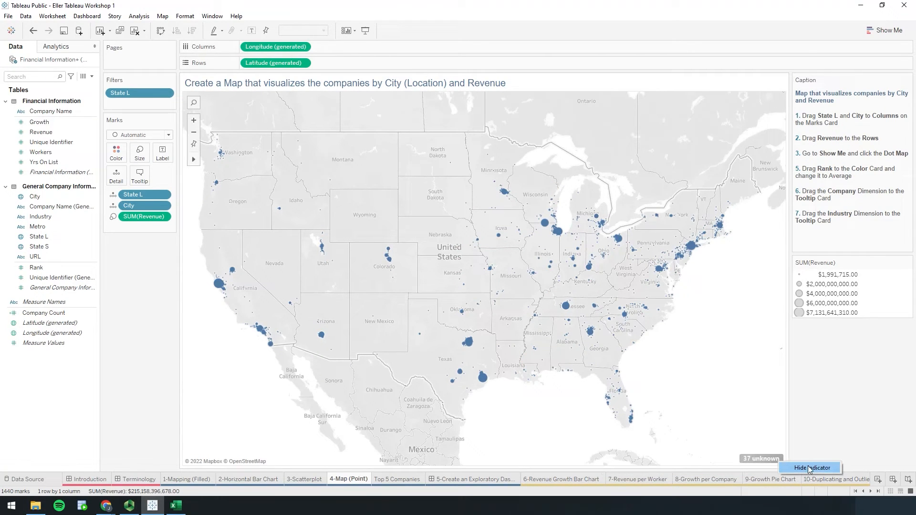
left_click(750, 389)
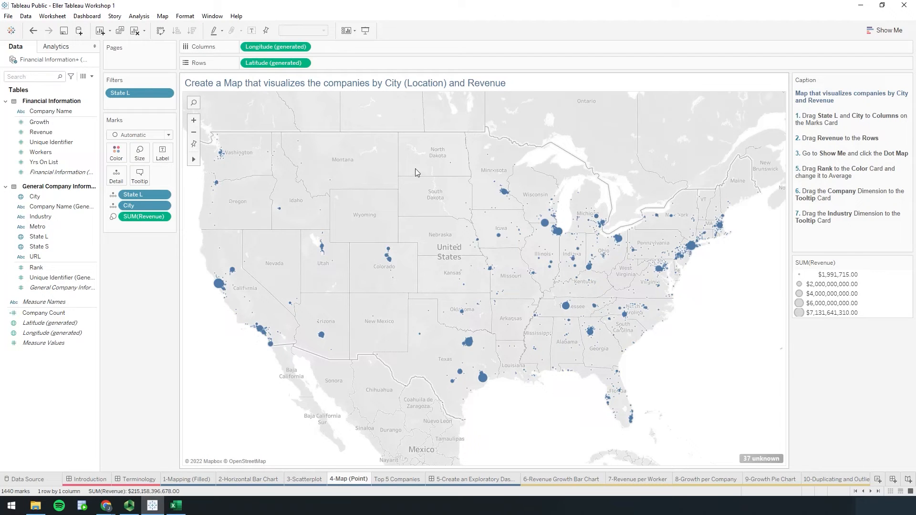
Open the map layers, try the Dark and Outdoors background styles, and return the map's style to Light.
left_click(213, 17)
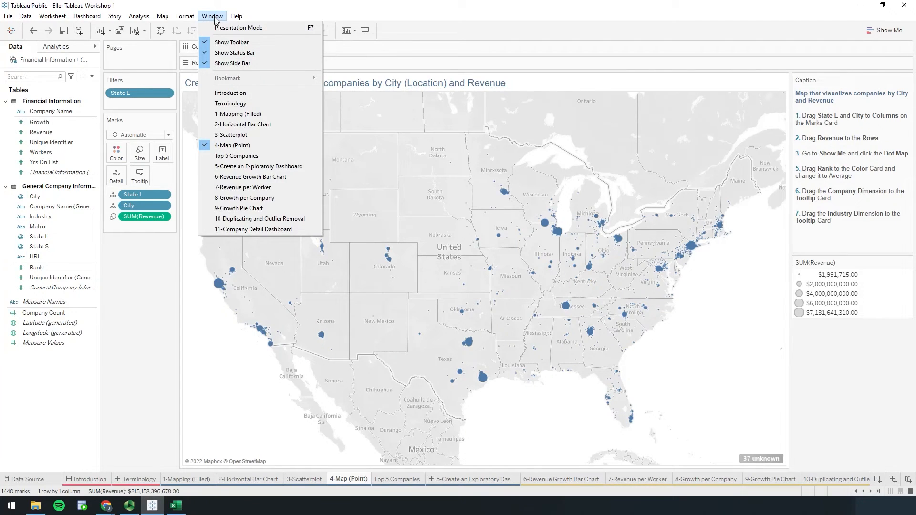
mouse_move(172, 19)
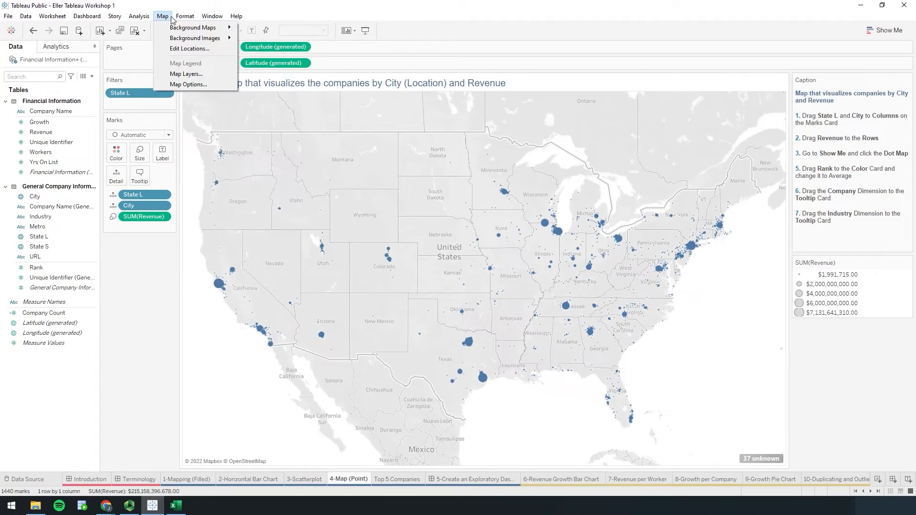
left_click(180, 77)
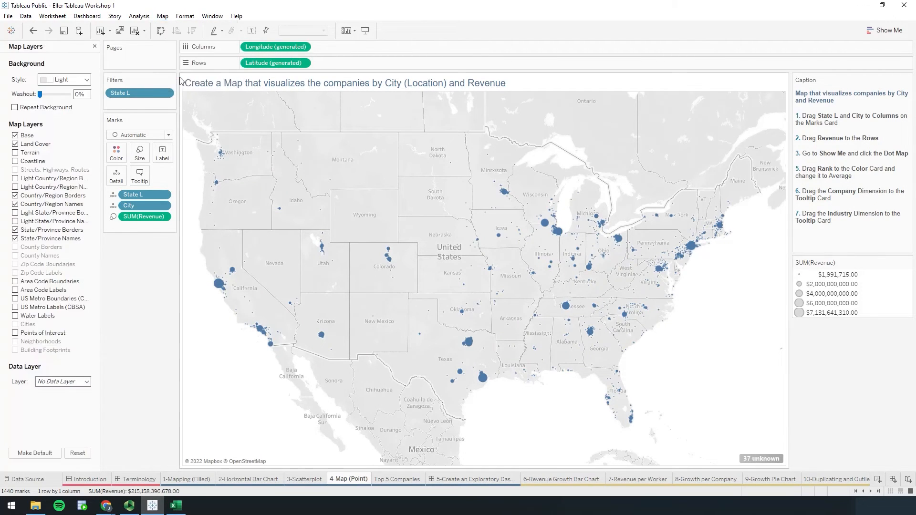
left_click(87, 81)
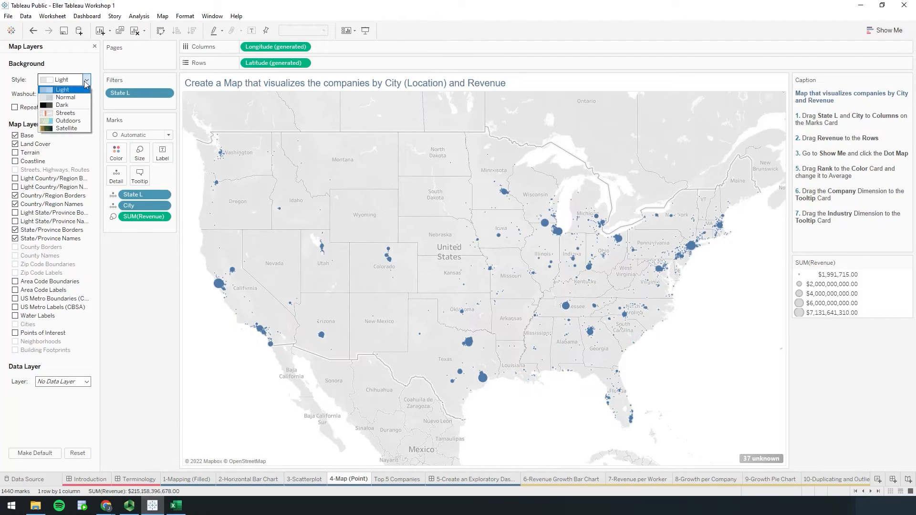
left_click(69, 105)
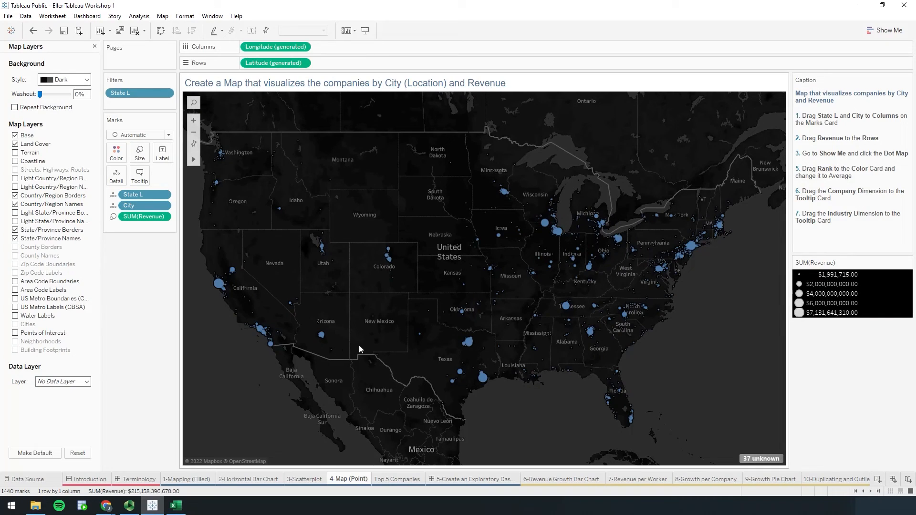
left_click(86, 80)
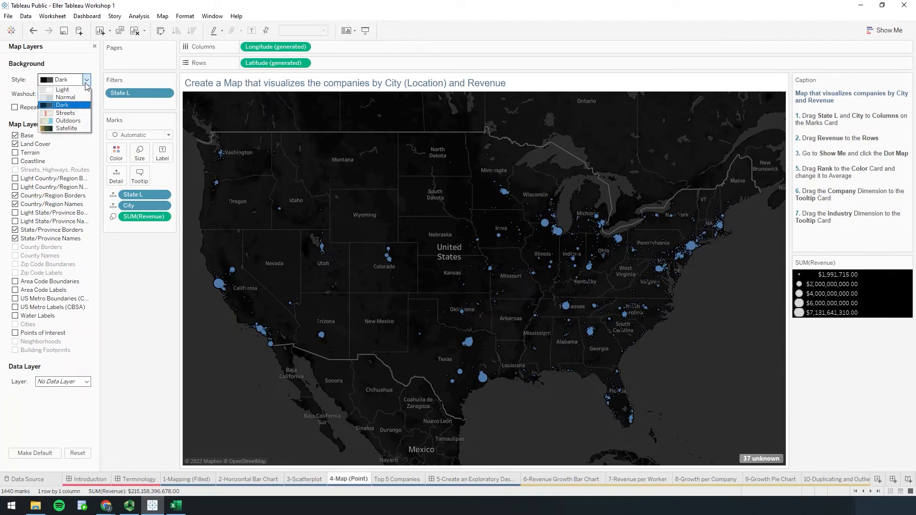
left_click(68, 122)
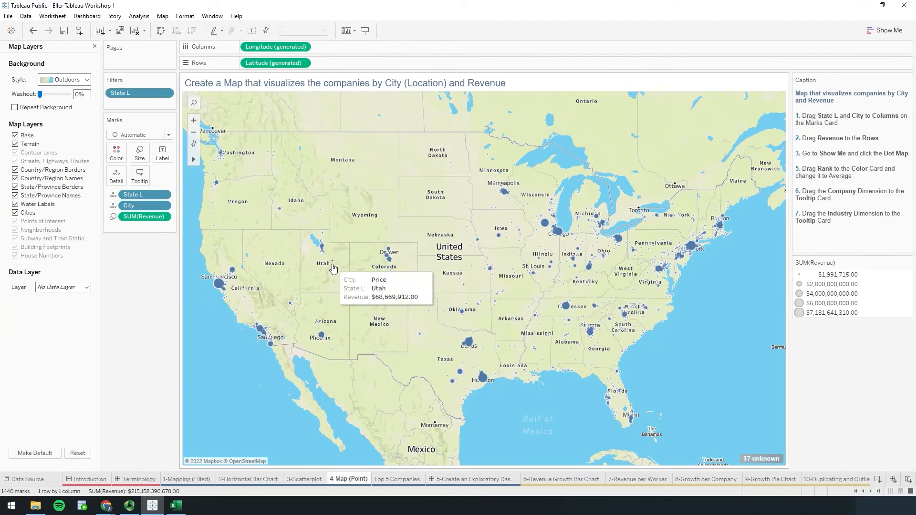
left_click(86, 80)
left_click(63, 90)
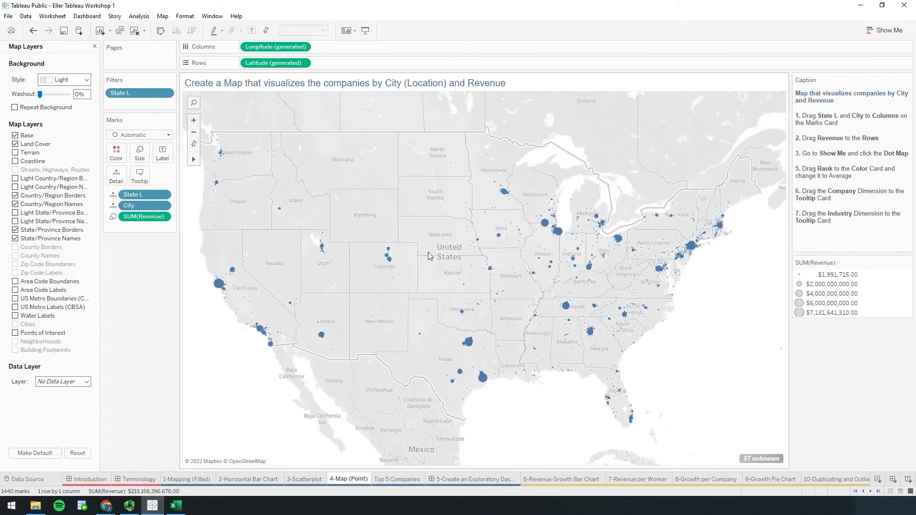
Hide the country/region names on the map, keep the state/province names shown, and close the map layers.
mouse_move(389, 276)
left_click(15, 239)
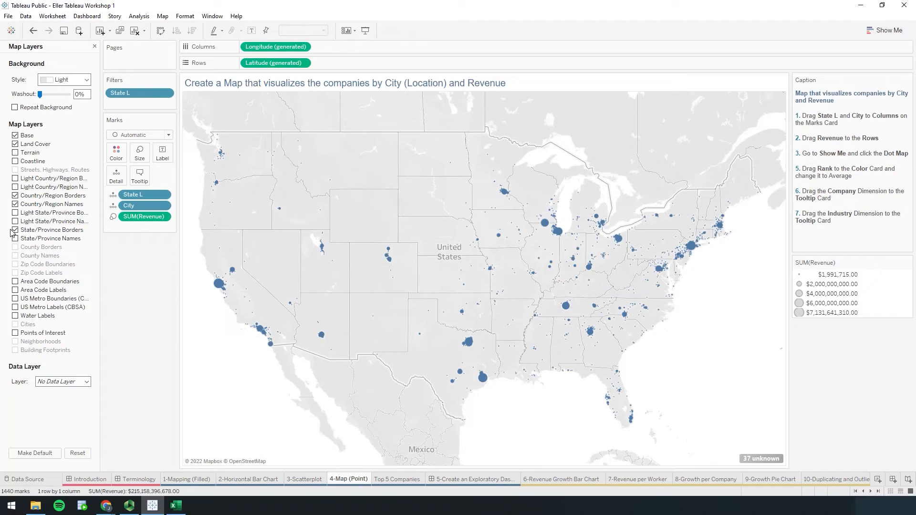
left_click(15, 238)
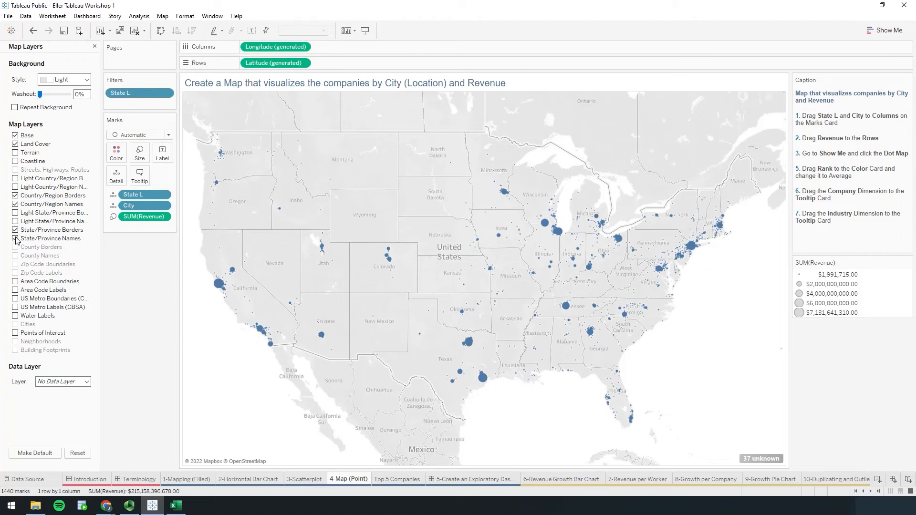
left_click(15, 204)
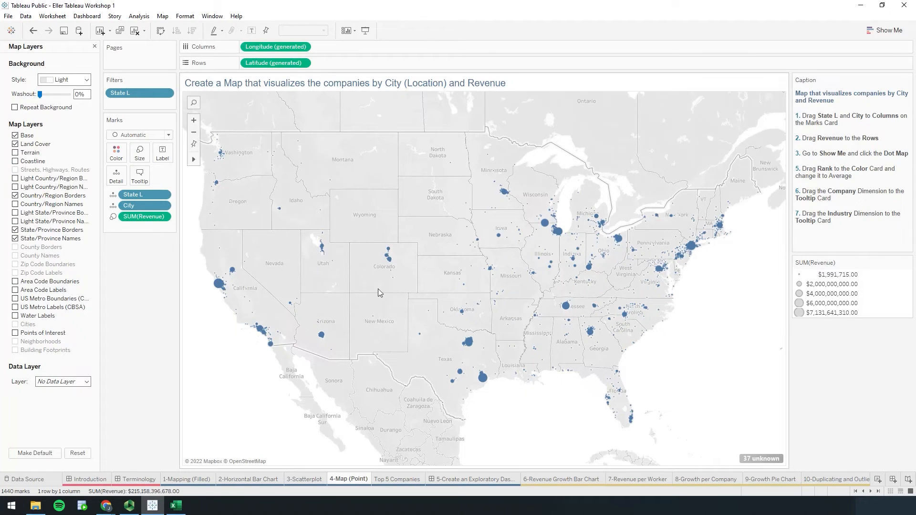
left_click(94, 47)
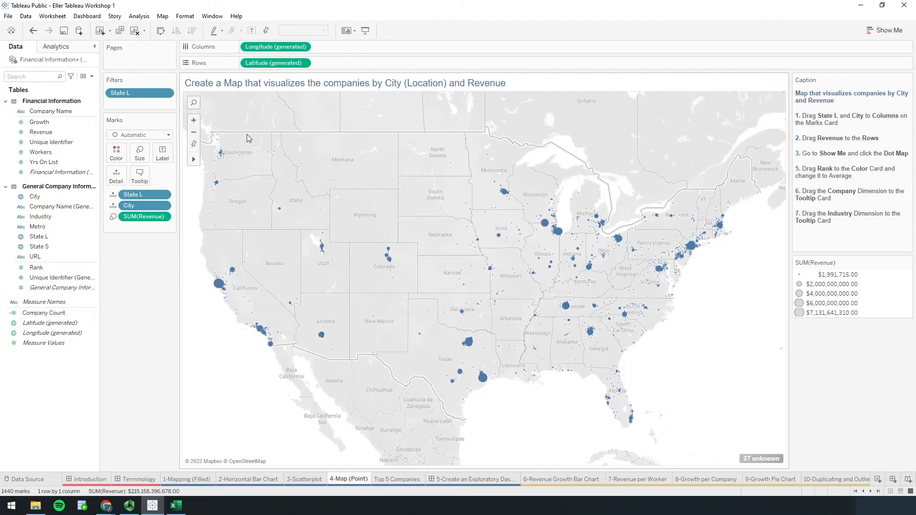
Disable panning and zooming on the map and hide its view toolbar, leaving map search on.
left_click(163, 17)
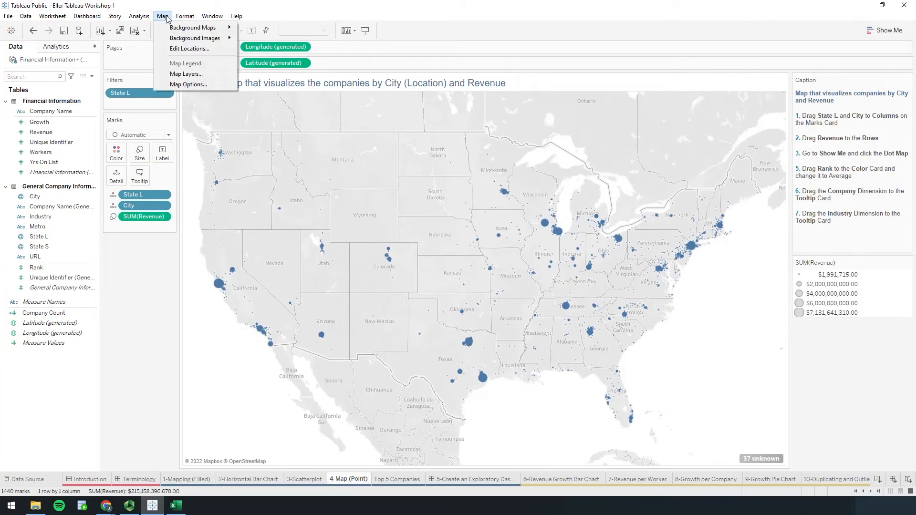
left_click(188, 85)
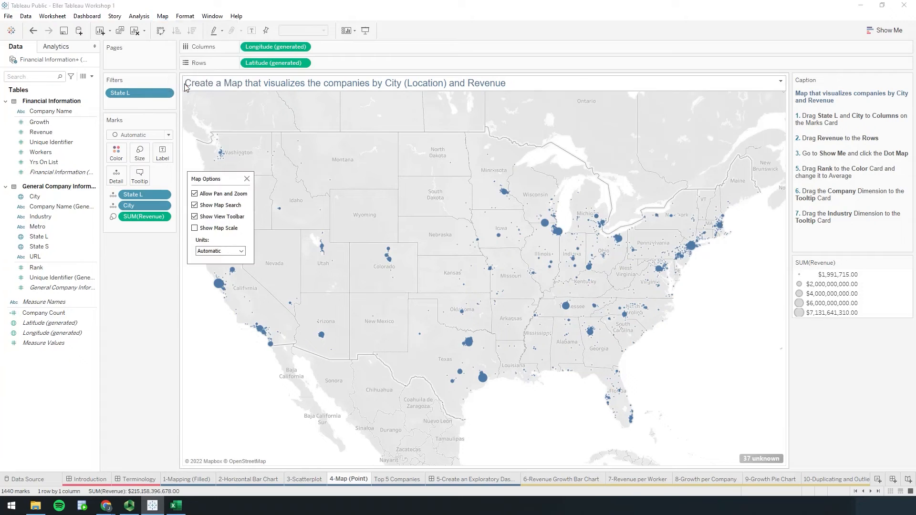
left_click(195, 194)
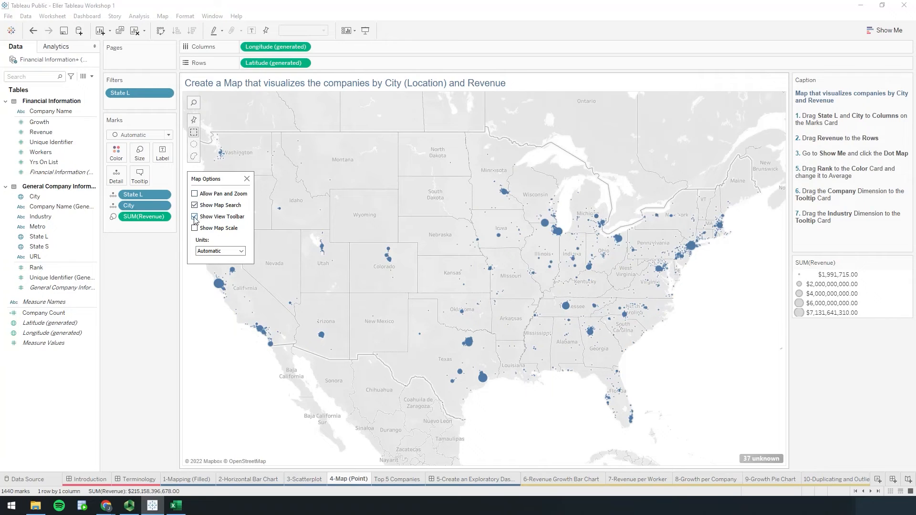
left_click(195, 218)
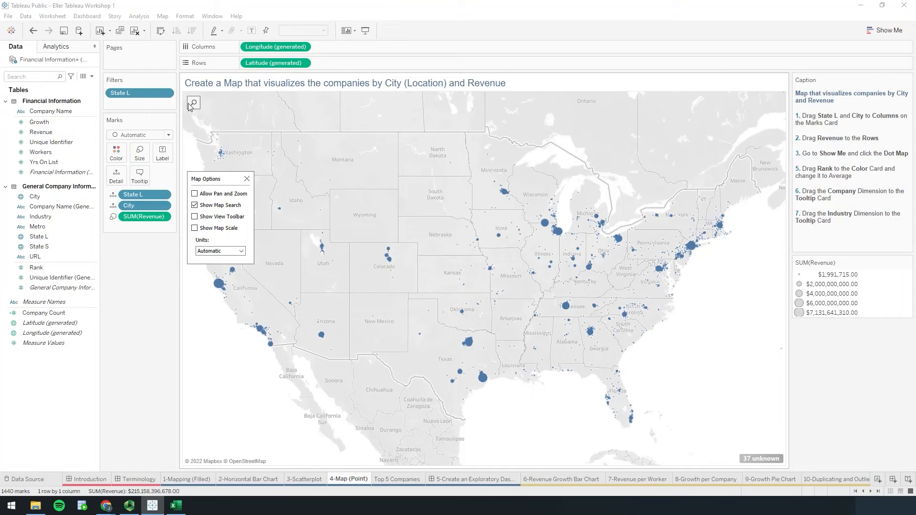
left_click(246, 179)
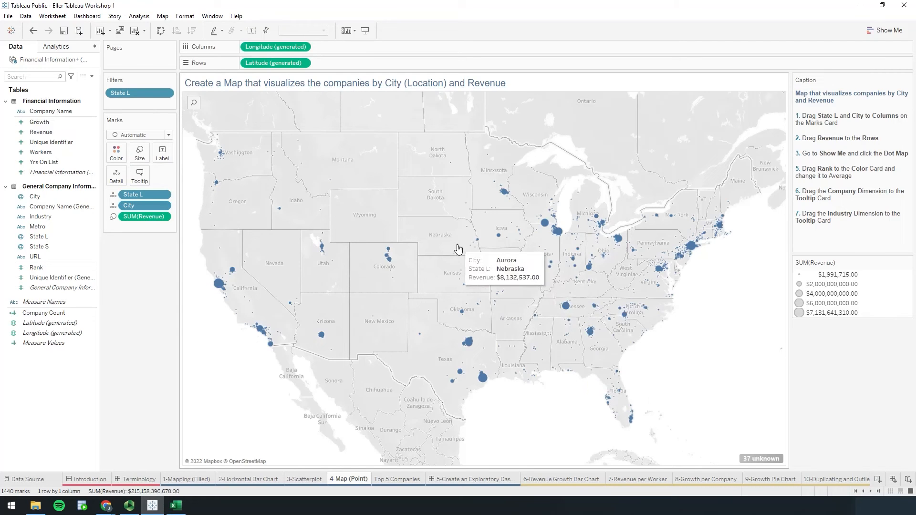
Open the Revenue size settings, enlarge the mark size range, and apply it to the map.
mouse_move(681, 298)
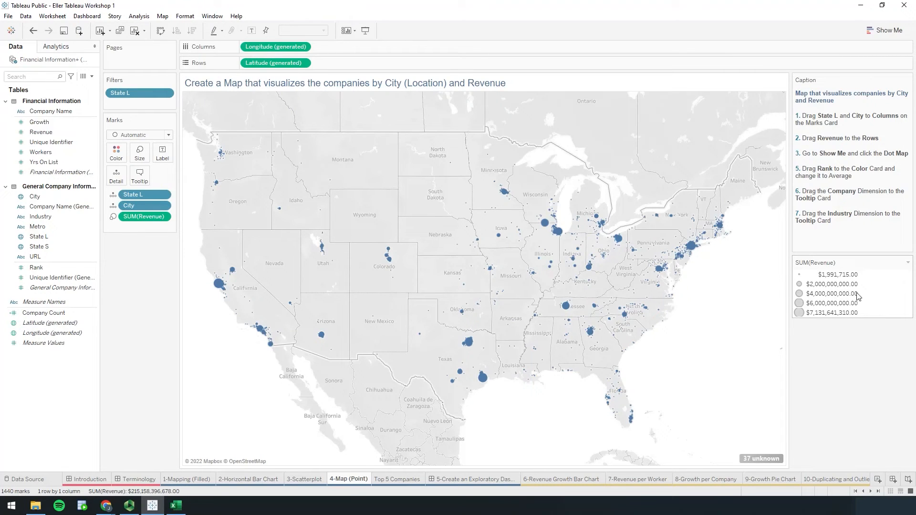
left_click(908, 263)
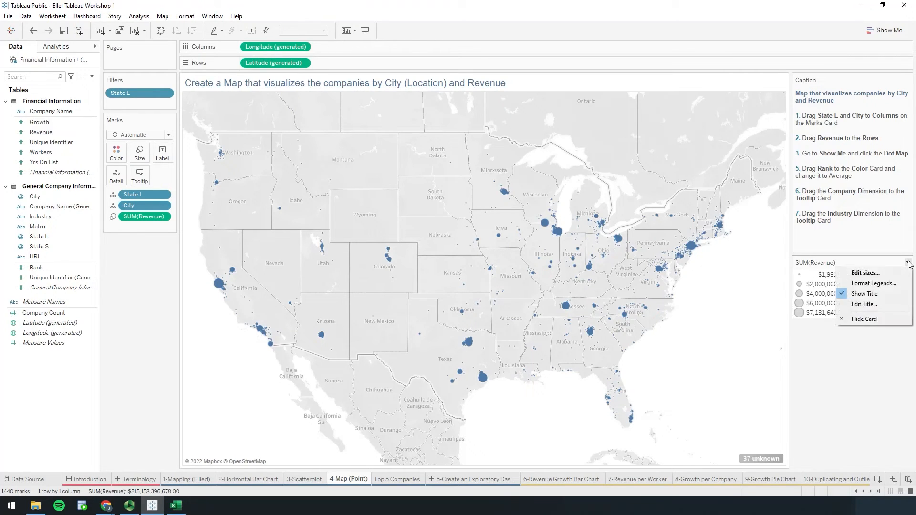
left_click(865, 273)
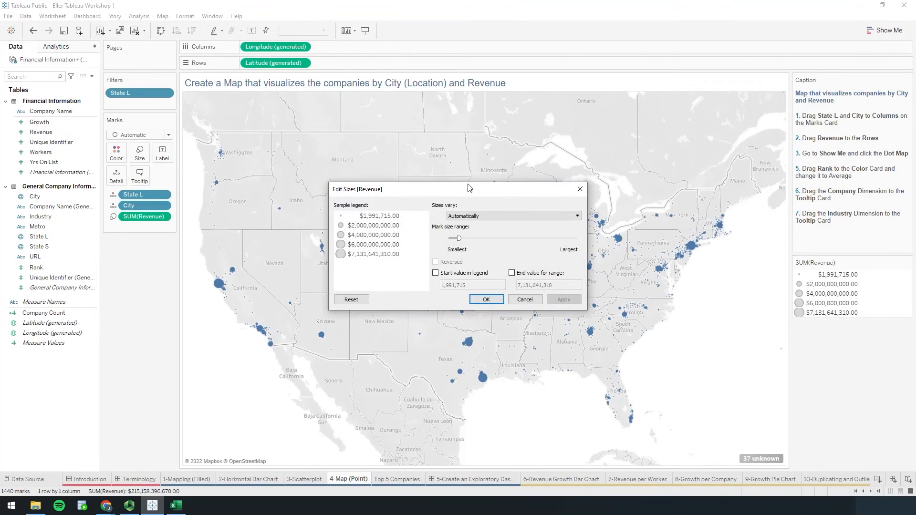
left_click_drag(469, 194, 672, 206)
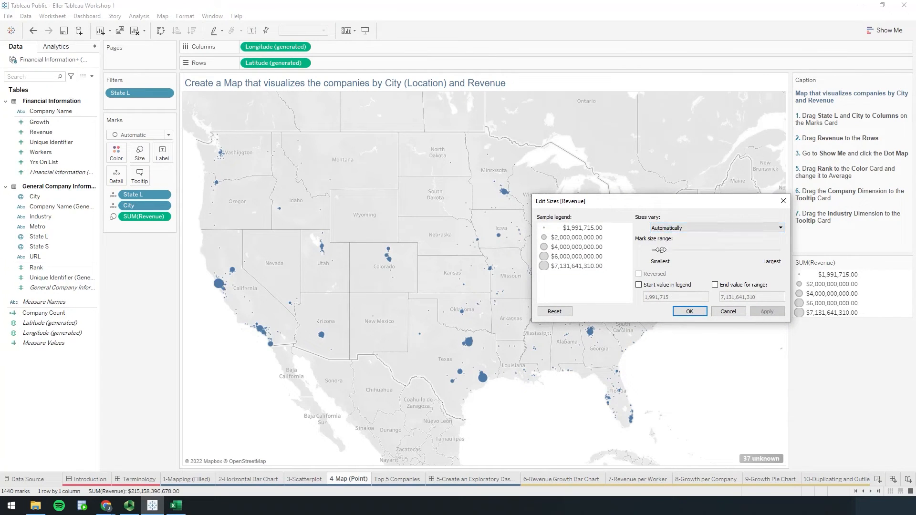
left_click_drag(662, 250, 673, 248)
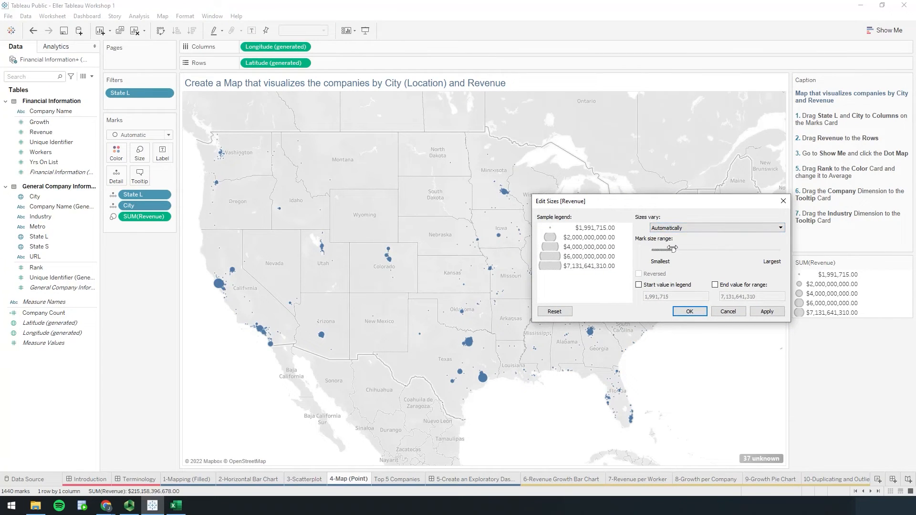
left_click(773, 315)
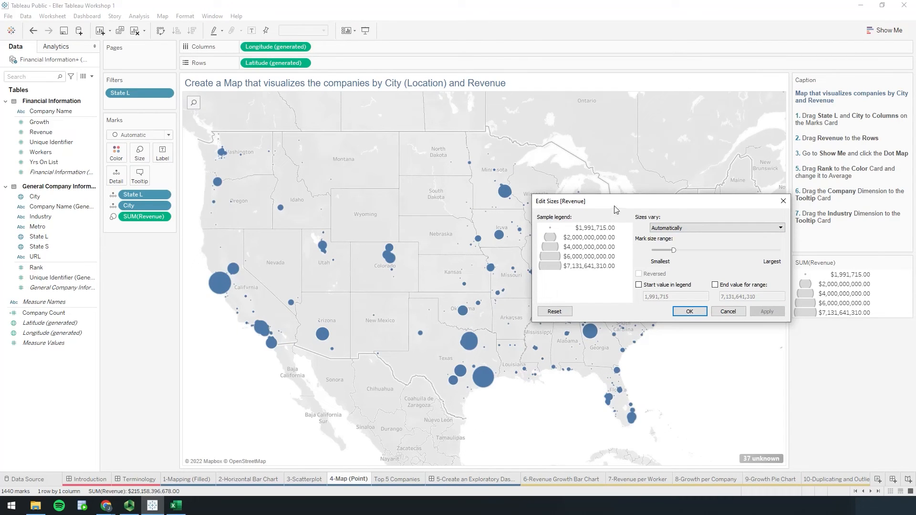
Reduce the largest Revenue mark size, make sizes vary by range, raise the smallest size slightly, and apply.
left_click_drag(618, 207, 406, 171)
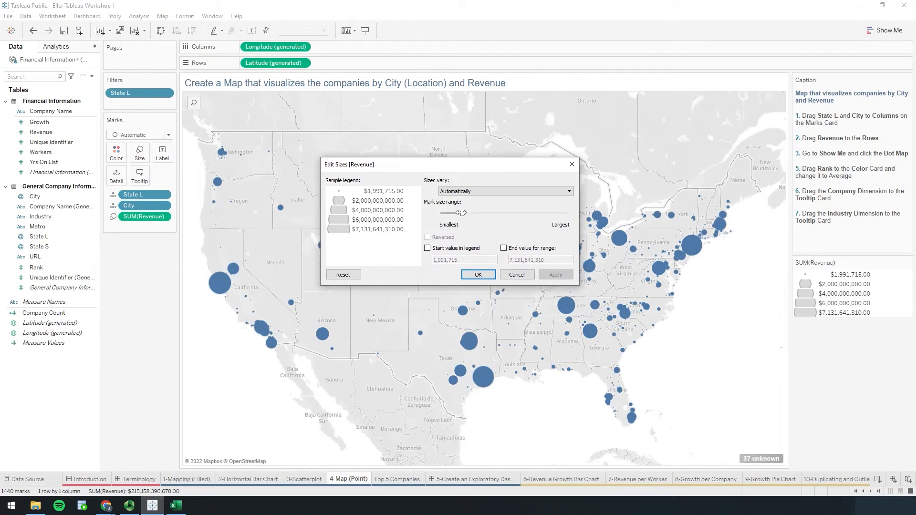
left_click_drag(462, 215, 454, 214)
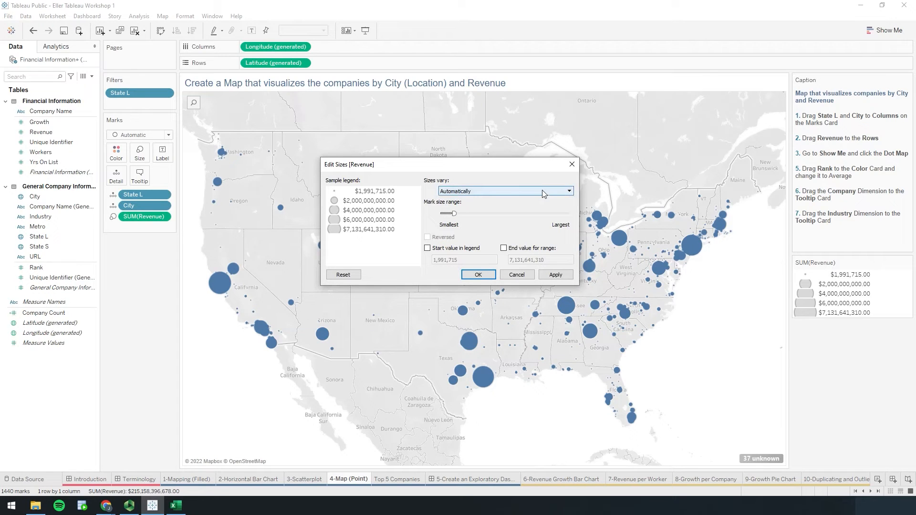
left_click(477, 192)
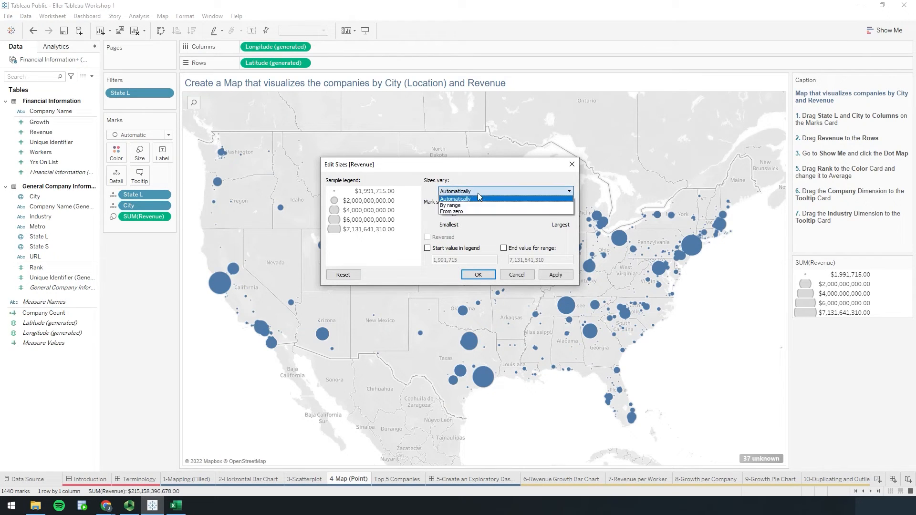
left_click(455, 205)
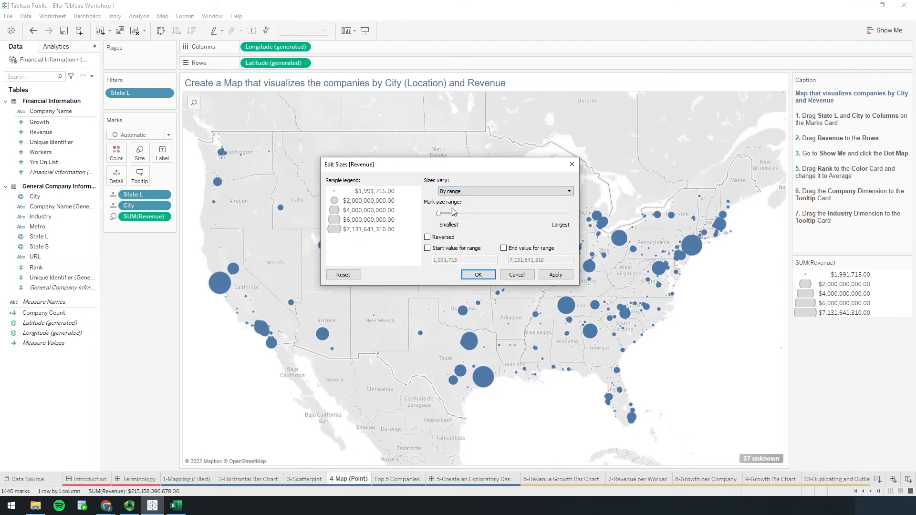
left_click_drag(454, 168, 613, 161)
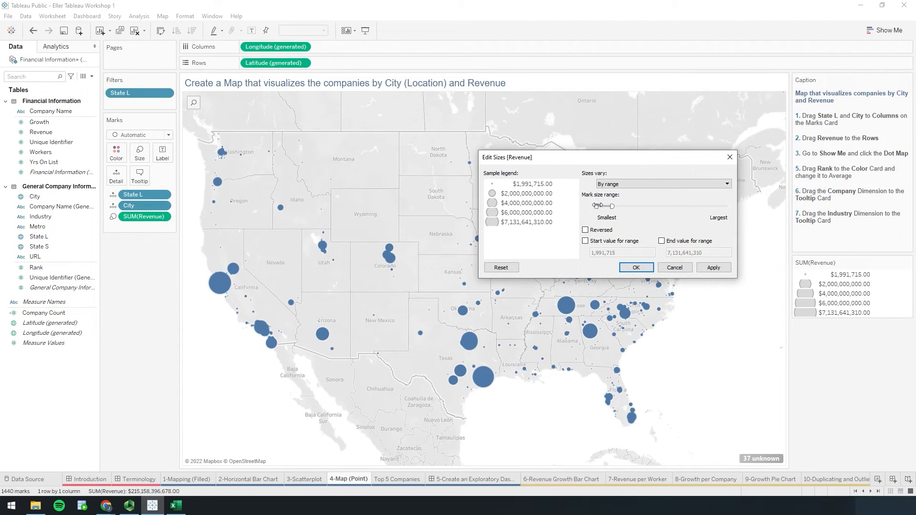
left_click_drag(596, 206, 602, 205)
left_click(728, 271)
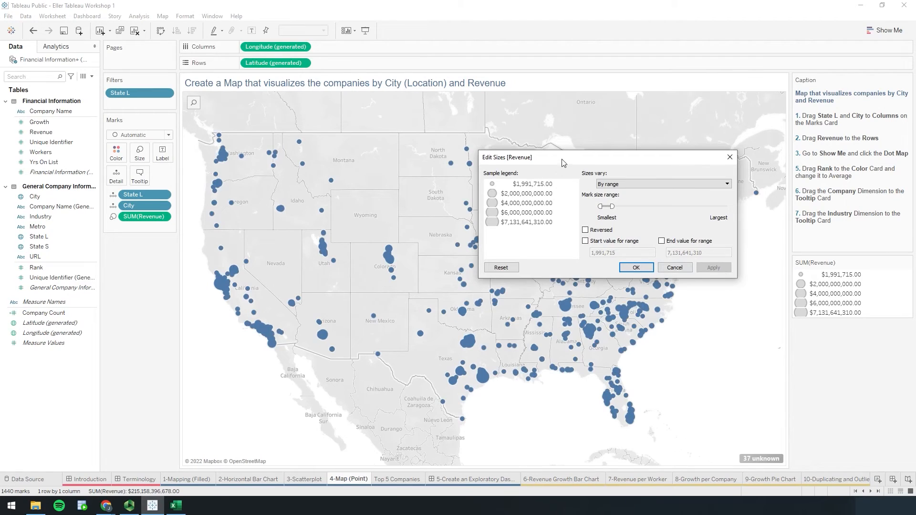
Increase the largest Revenue mark size slightly, apply it, and accept the size settings.
left_click_drag(561, 162, 533, 138)
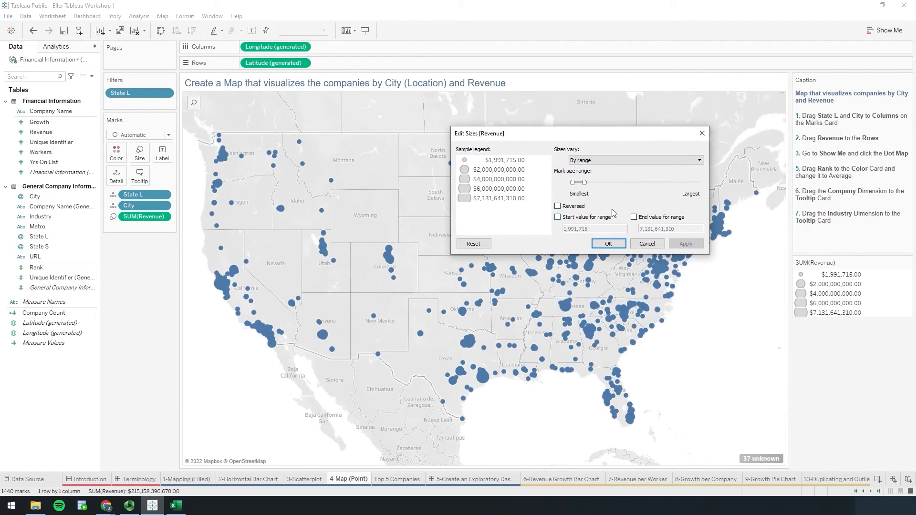
left_click_drag(585, 182, 588, 182)
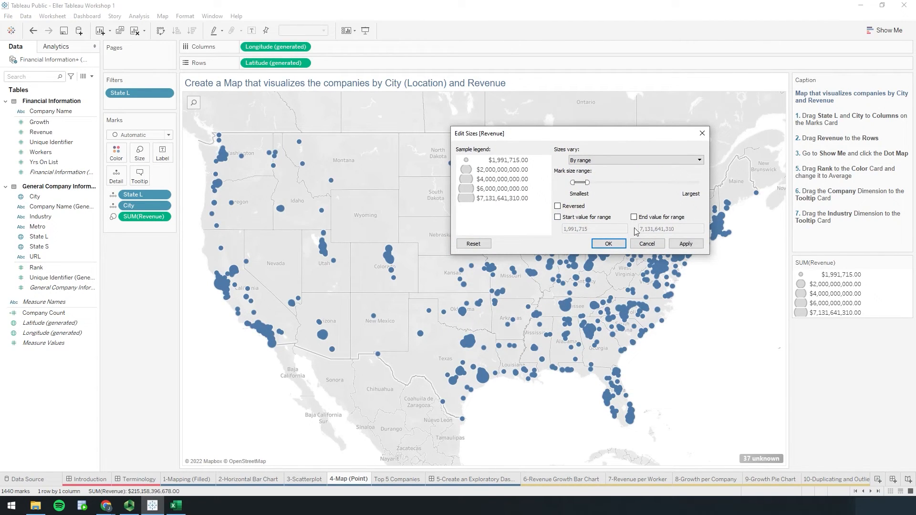
left_click(685, 245)
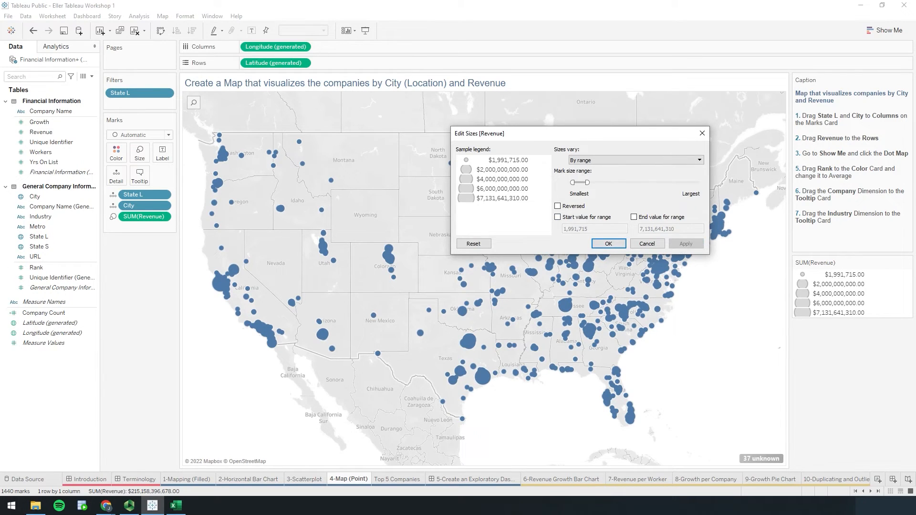
left_click_drag(594, 135, 449, 302)
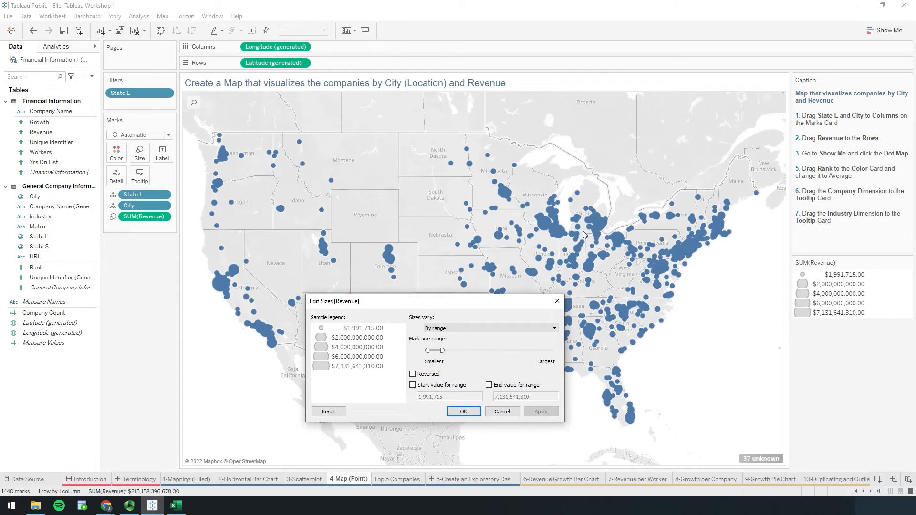
left_click(462, 411)
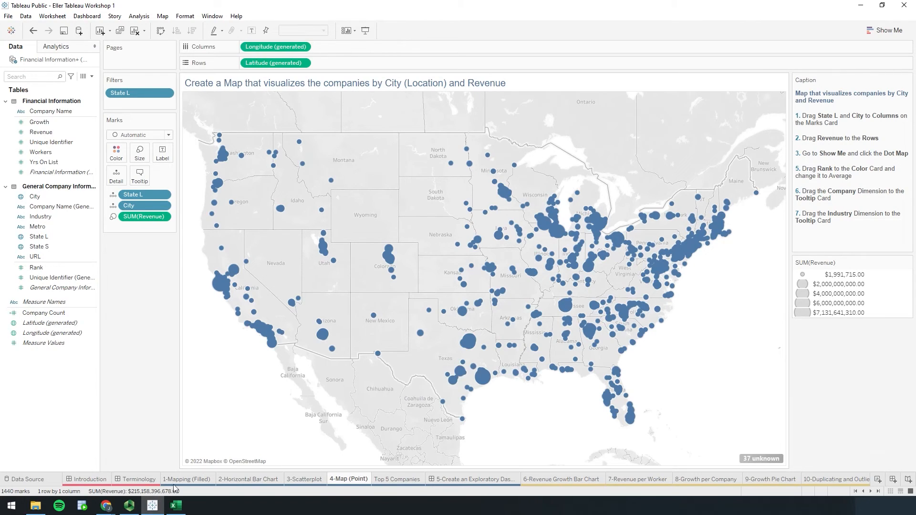
View the 1-Mapping (Filled) sheet for comparison, return to 4-Map (Point), and color its marks by Rank.
left_click(188, 480)
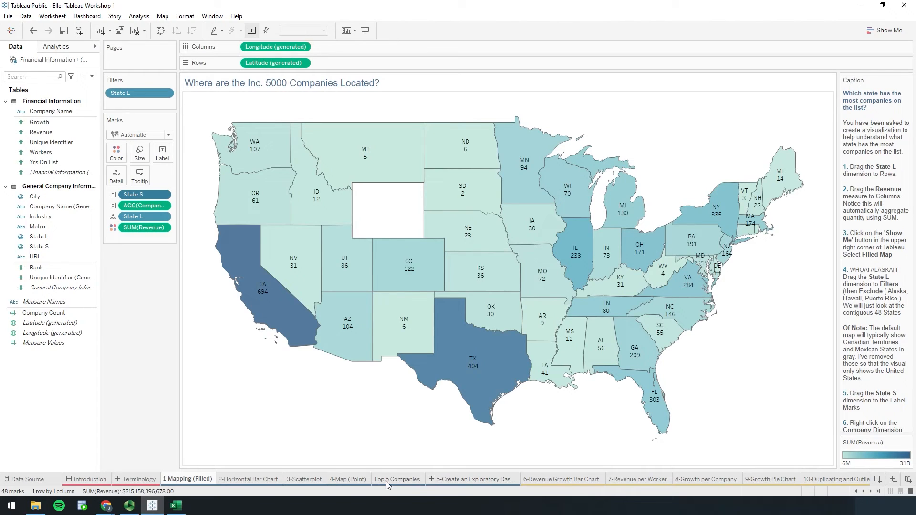
left_click(341, 481)
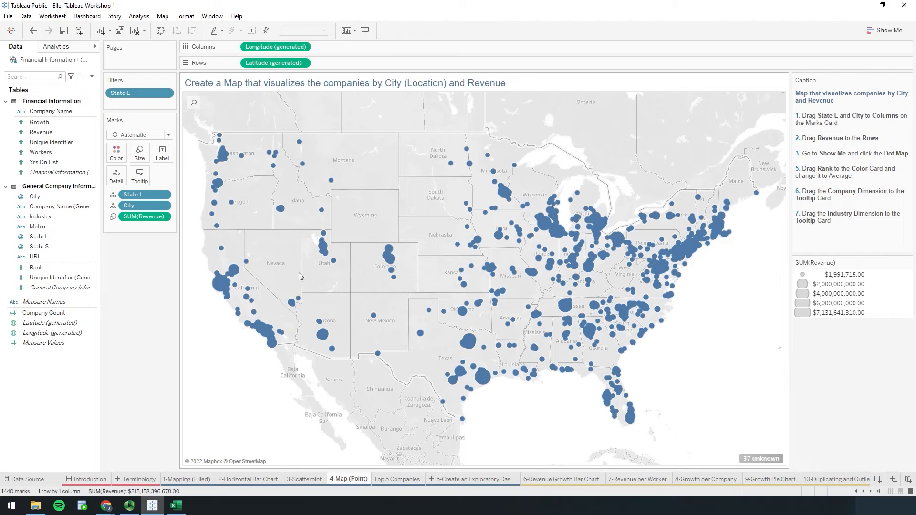
left_click_drag(36, 267, 116, 152)
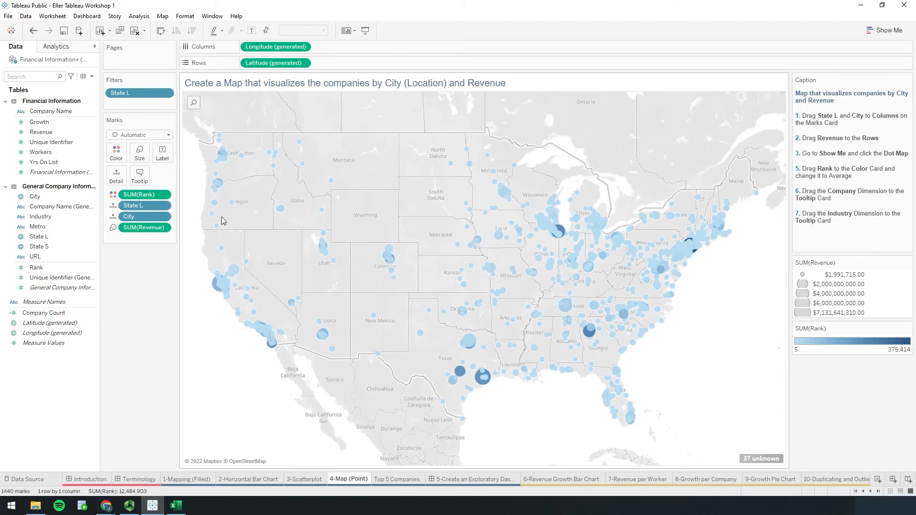
Try treating the Rank color field as a dimension and undo the change.
left_click(163, 195)
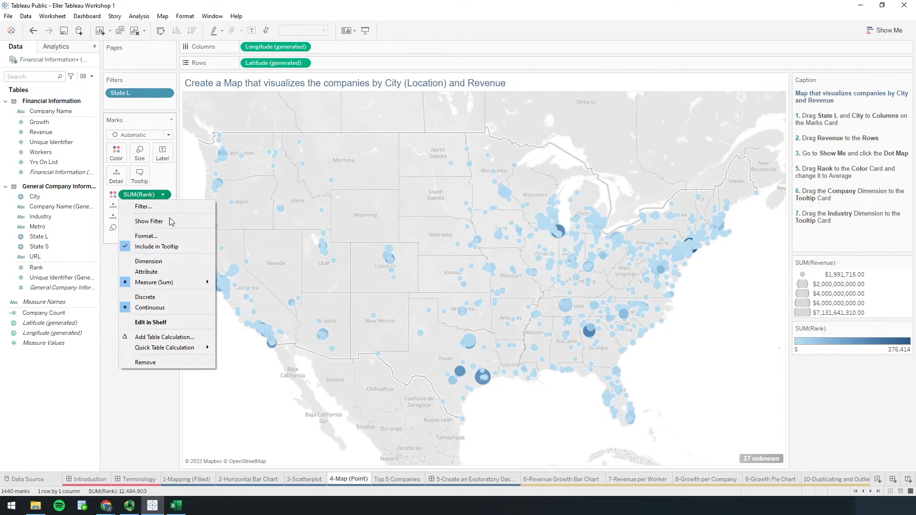
left_click(157, 261)
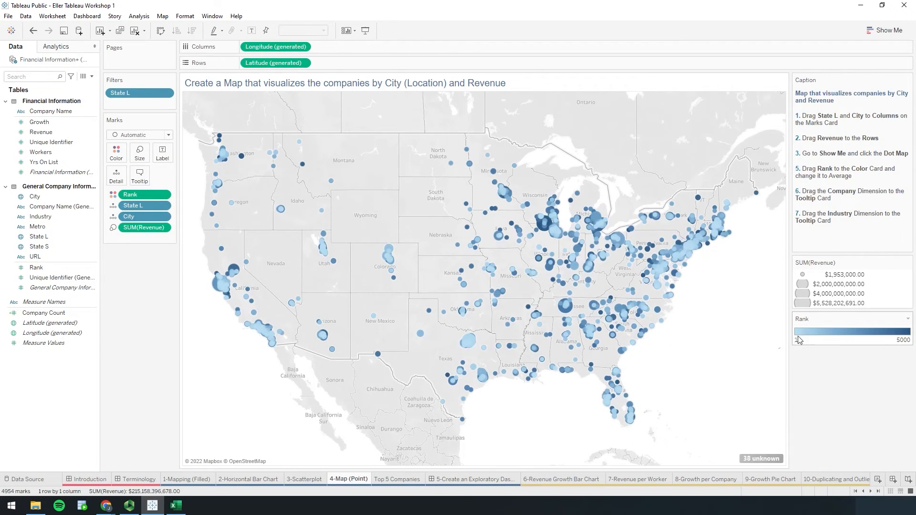
key("ctrl+z")
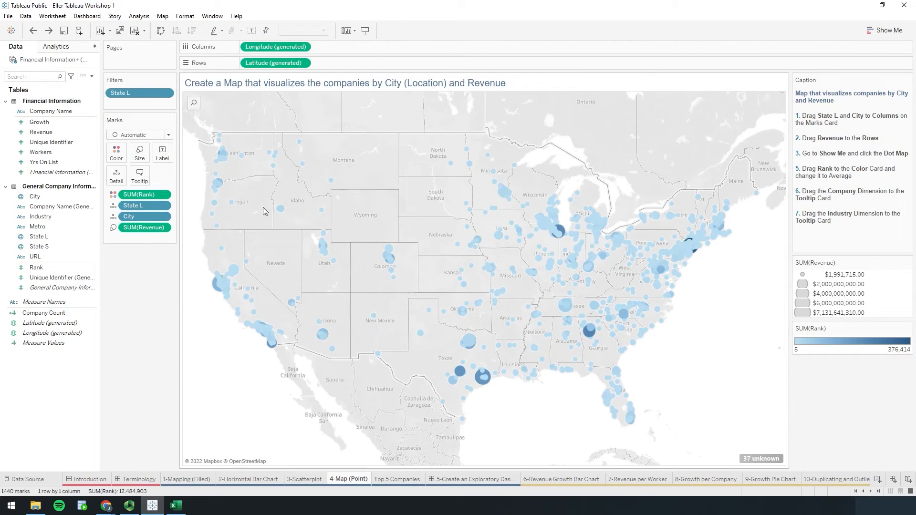
Change the aggregation of the Rank color field to Average.
left_click(163, 195)
mouse_move(172, 283)
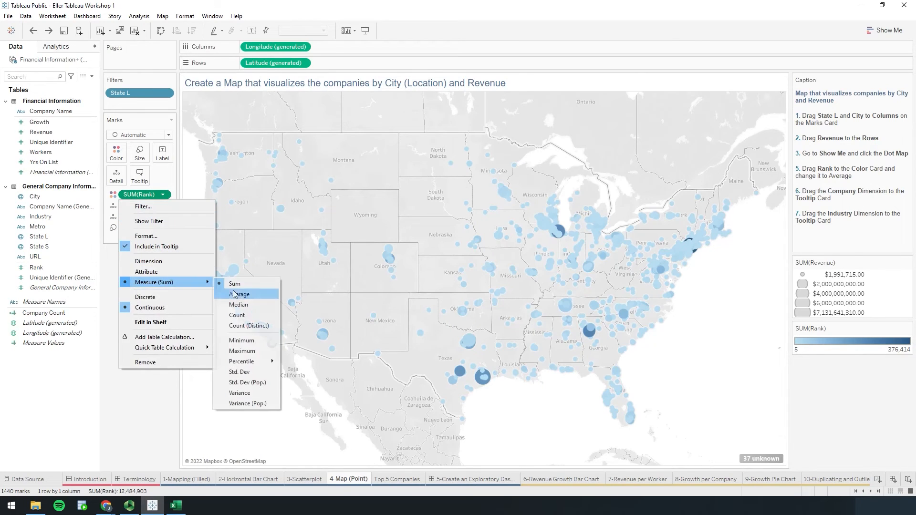
left_click(239, 294)
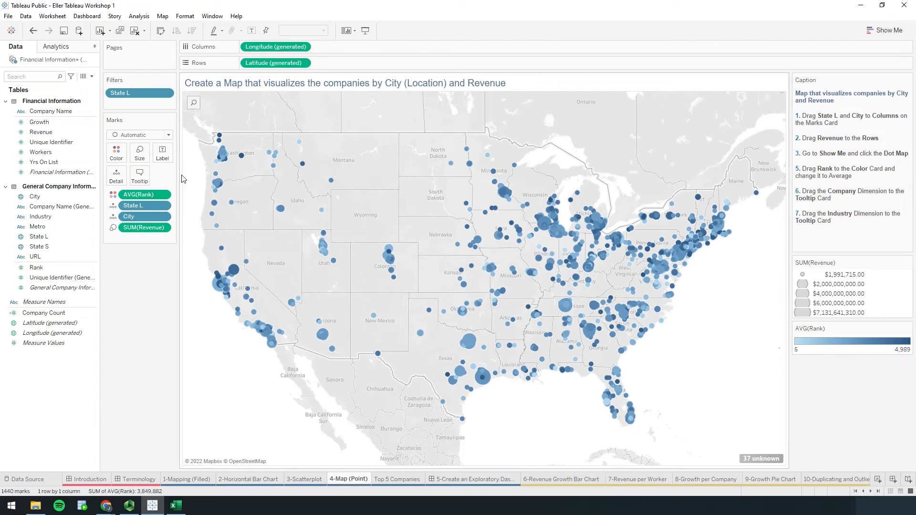
Change the Rank color field on the map to a dimension.
left_click(162, 195)
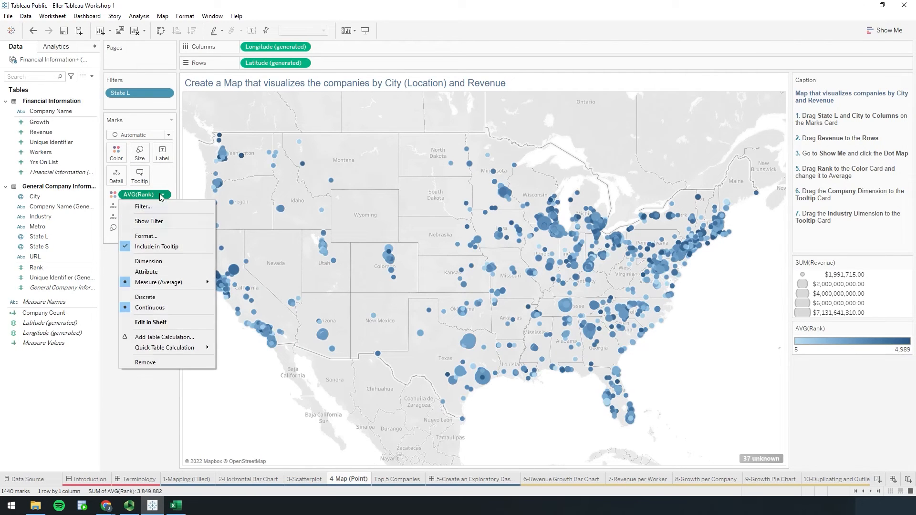
left_click(157, 262)
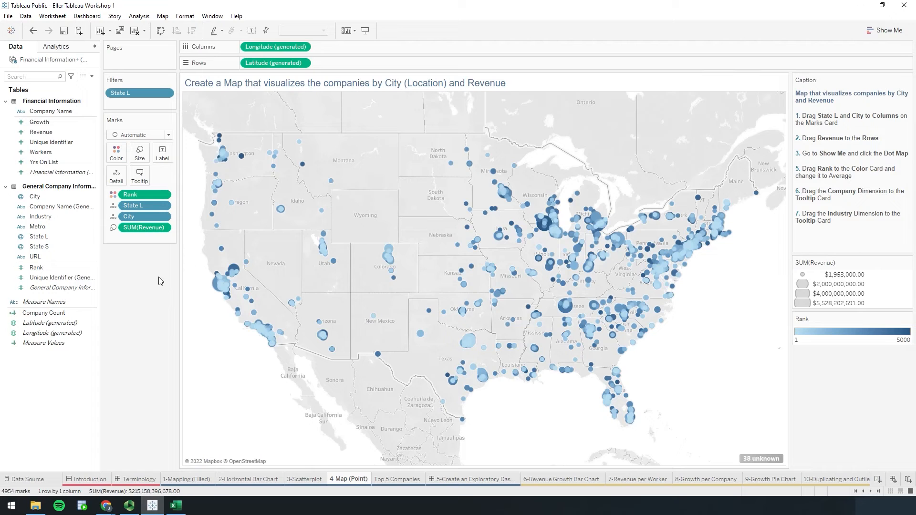
mouse_move(541, 233)
Reverse the color palette of the Rank legend and accept the color settings.
double_click(820, 331)
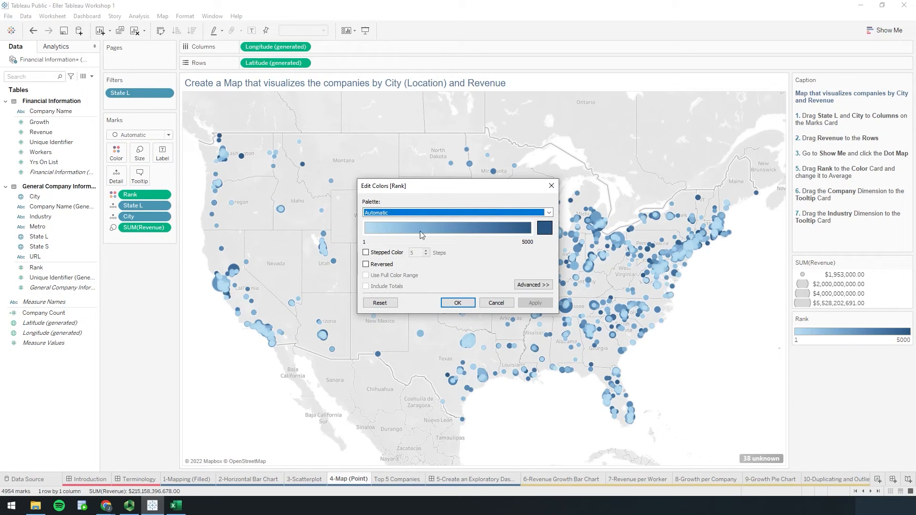
left_click(366, 264)
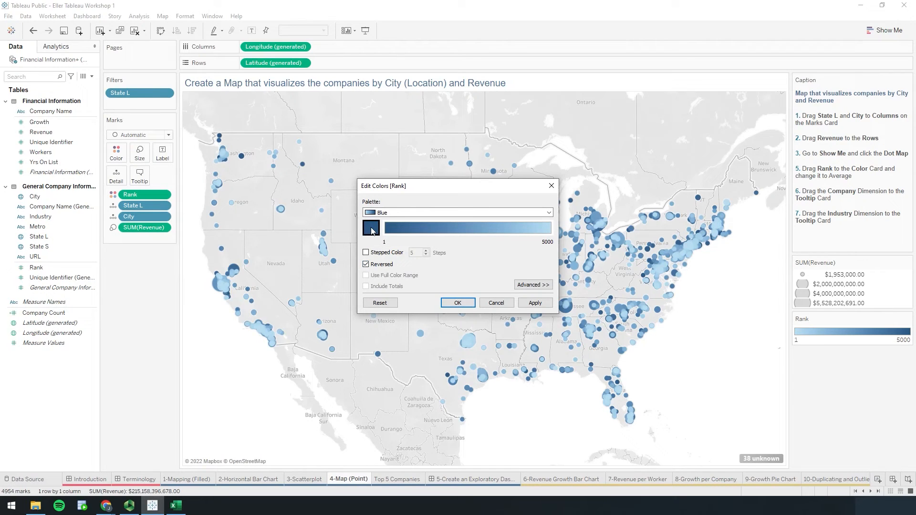
left_click(372, 229)
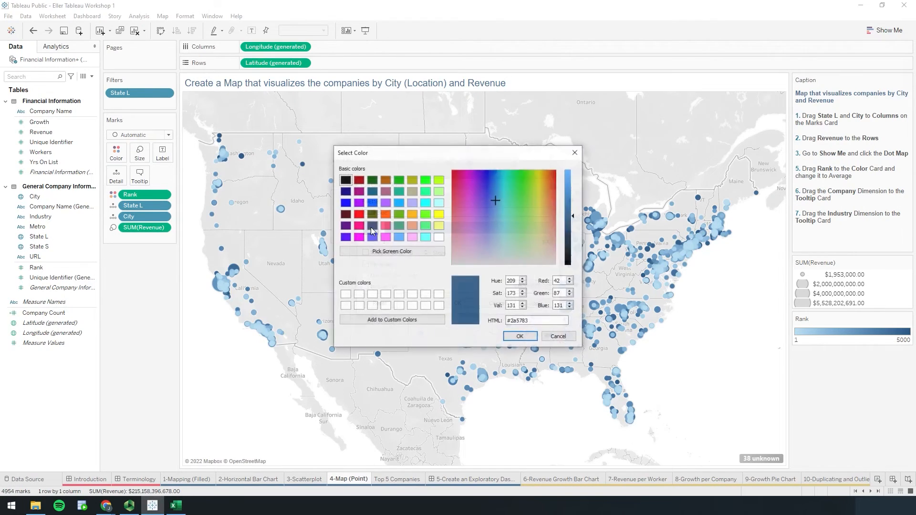
left_click(572, 338)
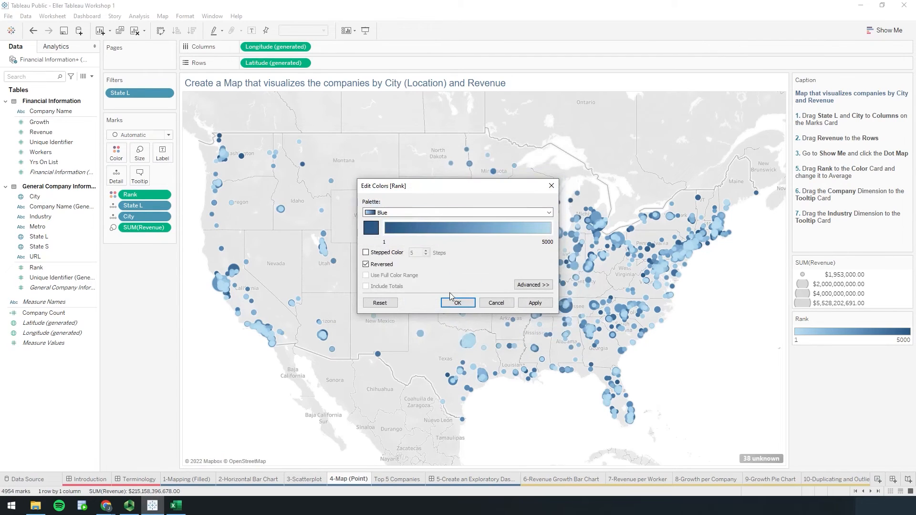
left_click(458, 303)
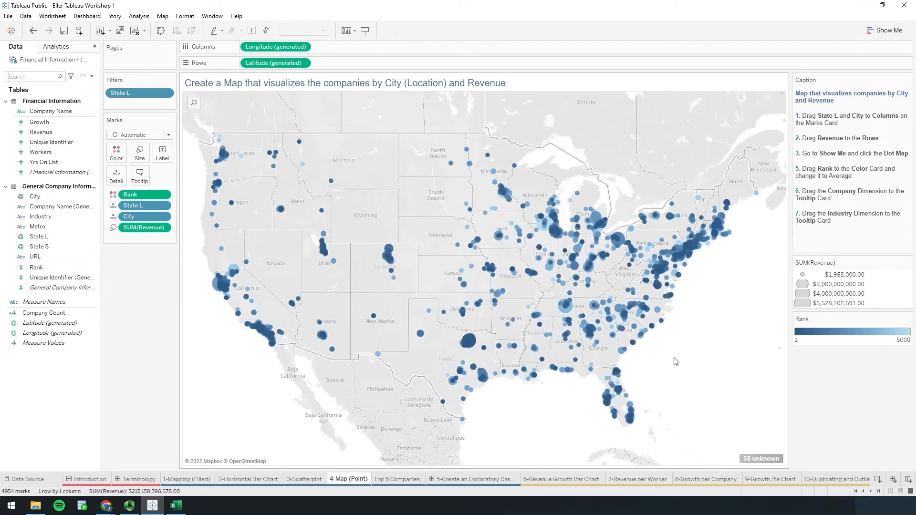
Open the Top 5 Companies sheet and place Company Name from Financial Information on Rows, adding all members.
mouse_move(484, 349)
mouse_move(540, 371)
mouse_move(413, 485)
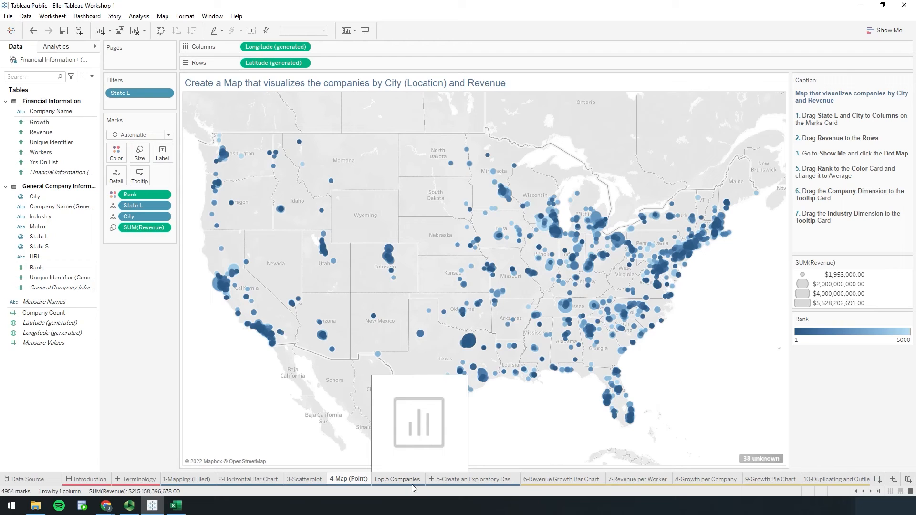
left_click(411, 485)
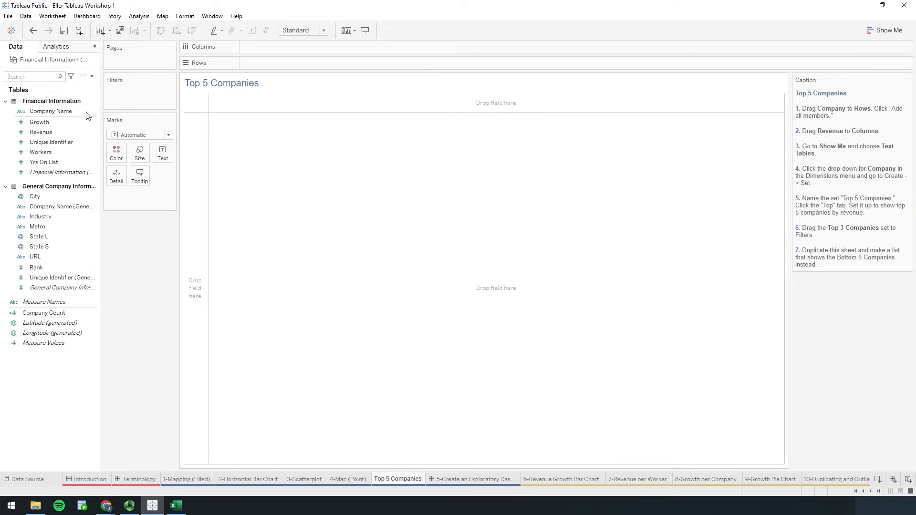
left_click(46, 110)
left_click_drag(46, 110, 259, 62)
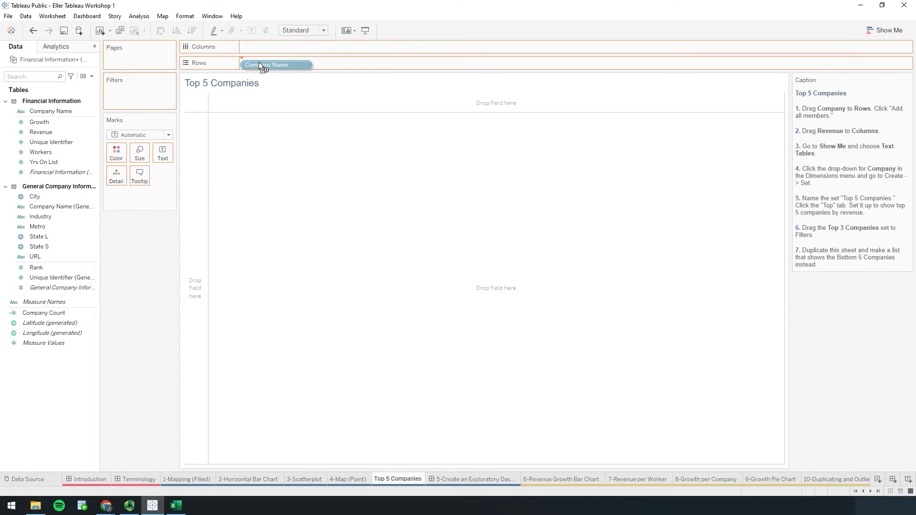
left_click_drag(259, 62, 259, 65)
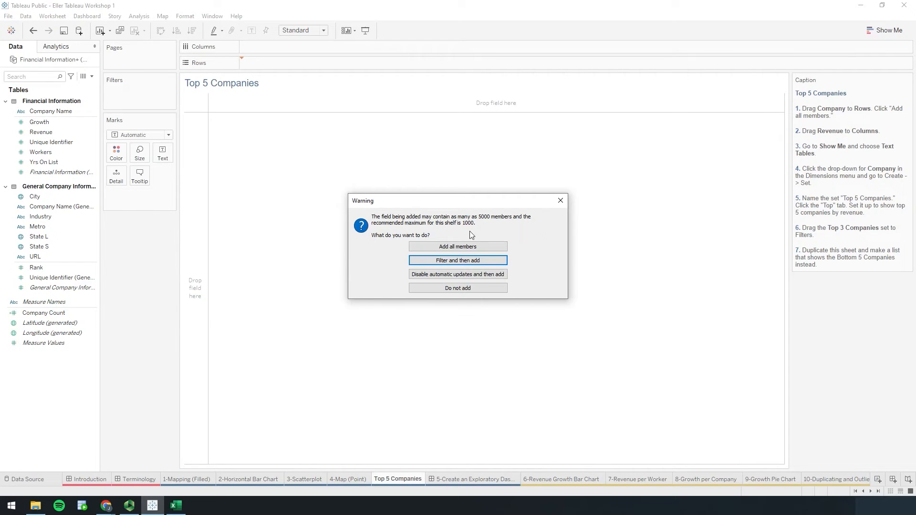
left_click(459, 246)
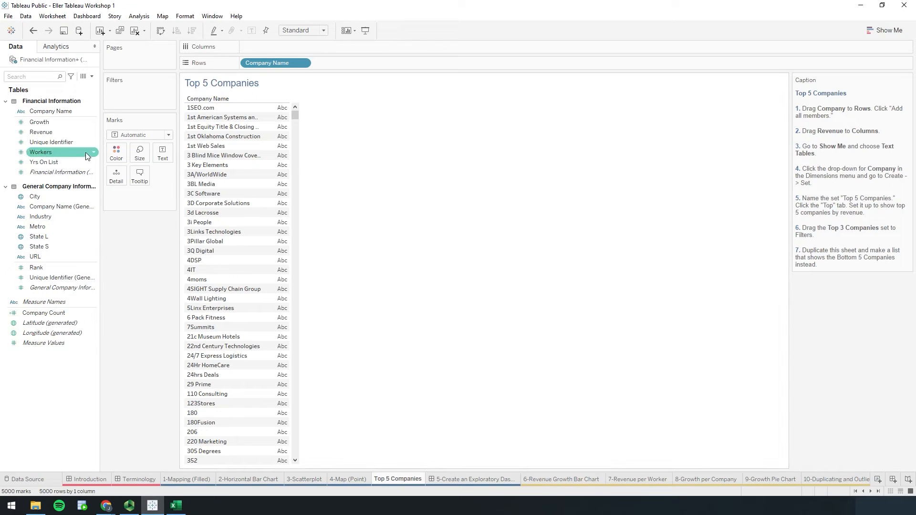
Add Revenue to Columns and convert the Top 5 Companies view into a text table.
left_click_drag(41, 132, 259, 51)
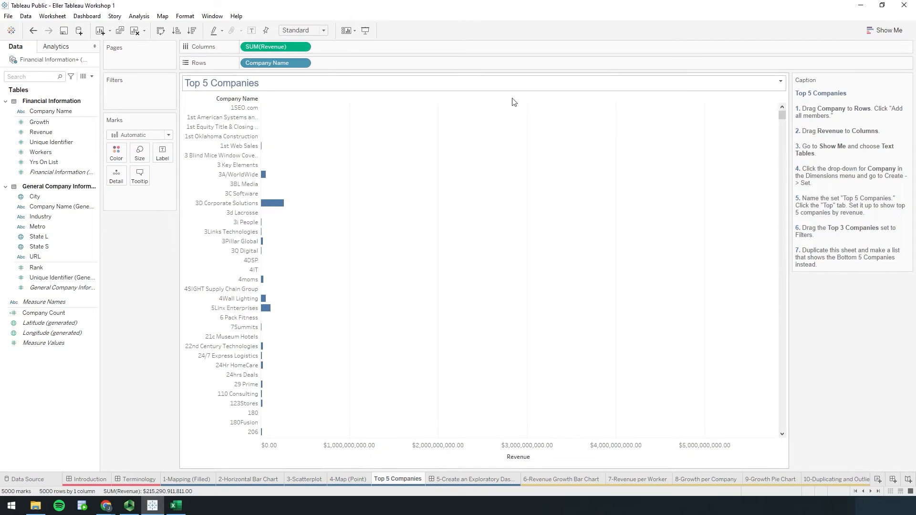
left_click(887, 31)
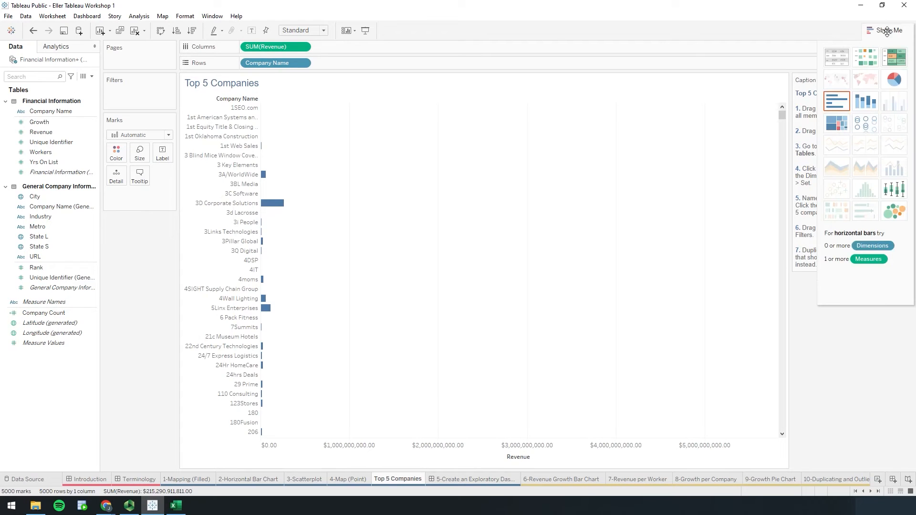
left_click(844, 58)
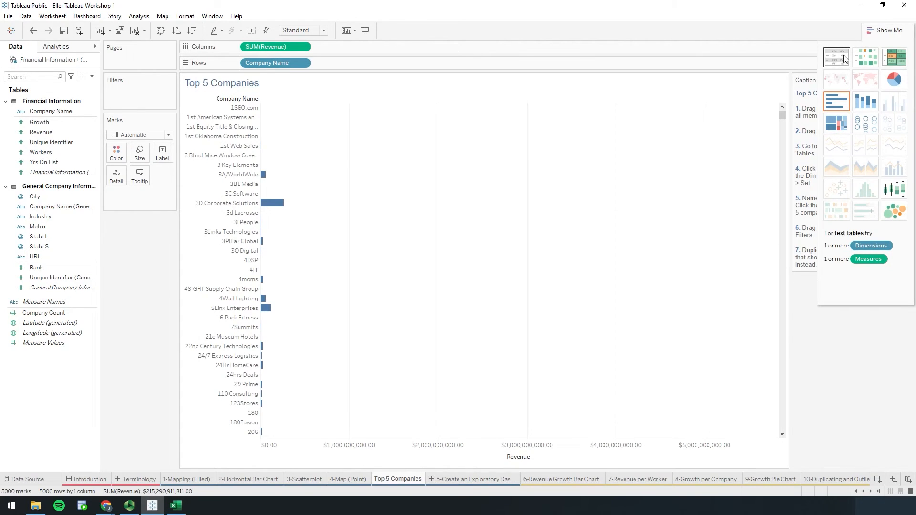
left_click(876, 30)
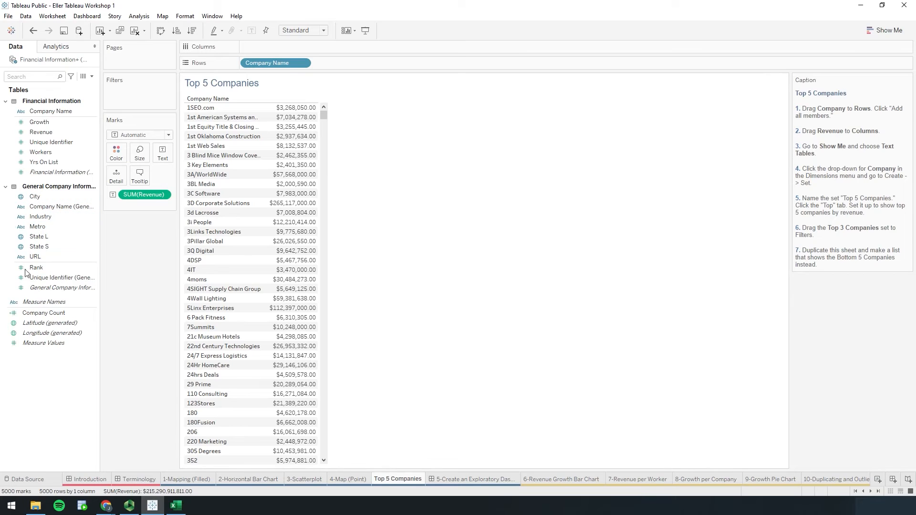
left_click(69, 278)
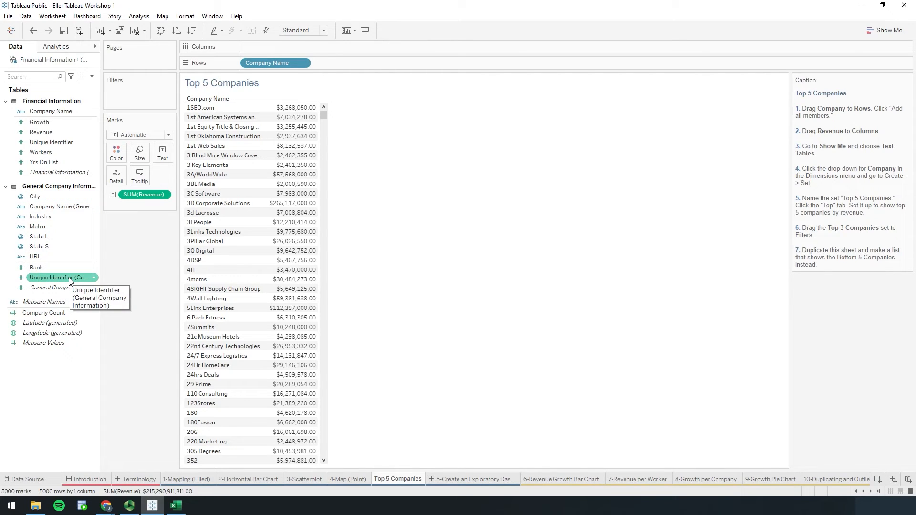
left_click(377, 252)
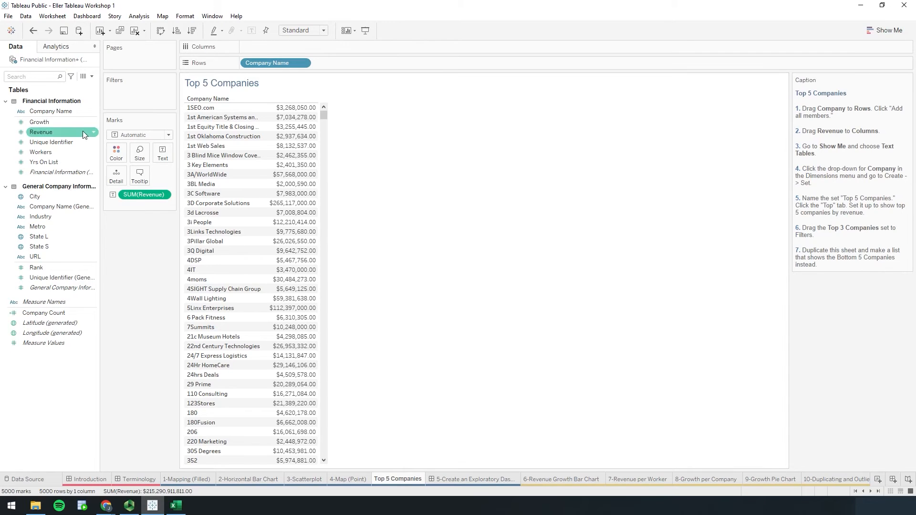
Create a set from the Company Name field in Financial Information and name it "Top 5 Companies".
left_click(94, 113)
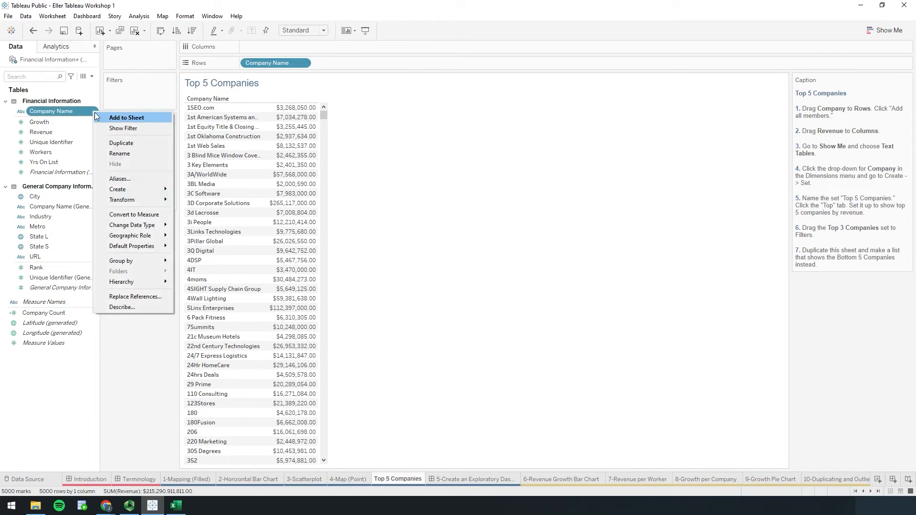
mouse_move(131, 188)
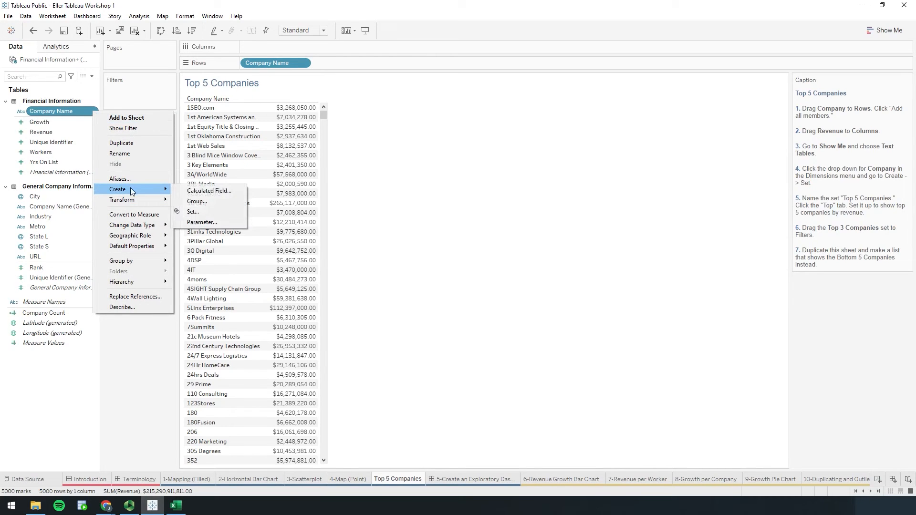
left_click(199, 212)
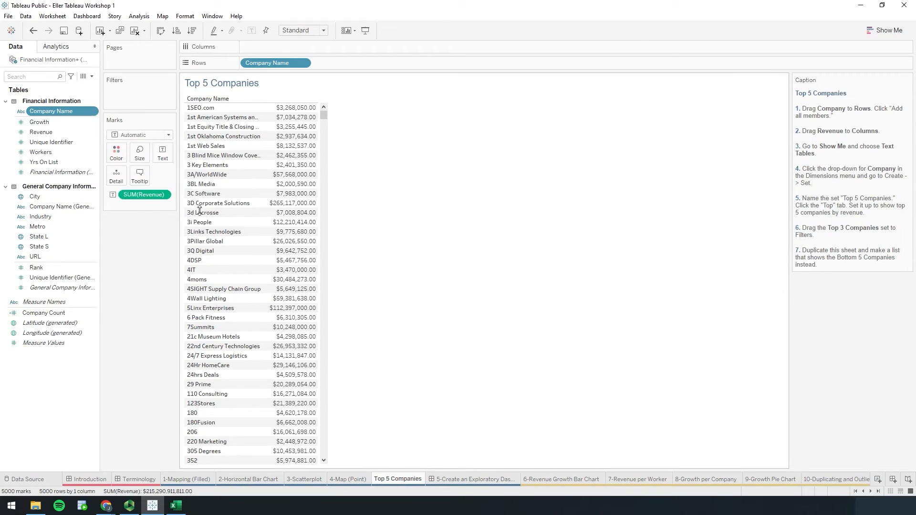
left_click_drag(420, 131, 371, 125)
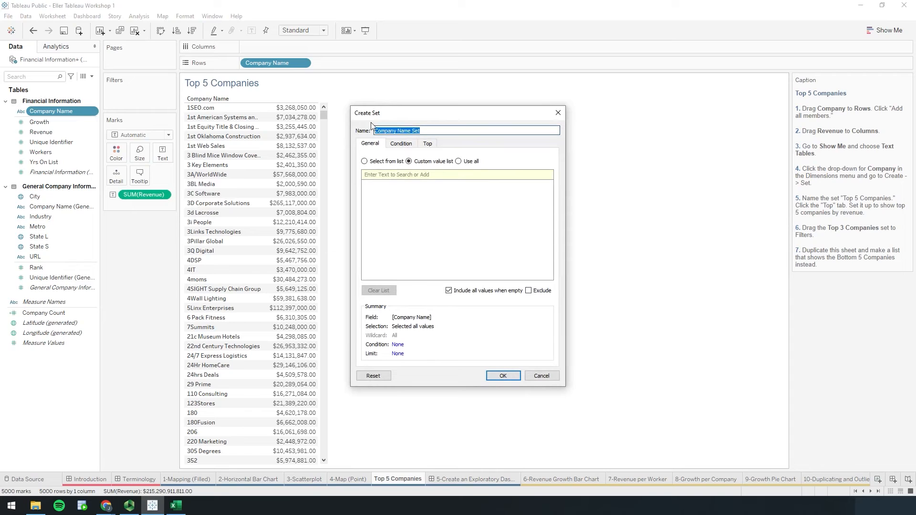
type("To")
key("BackSpace")
type("5 Companies")
Limit the set by field to the top 5 by sum of Revenue and save it.
left_click(427, 145)
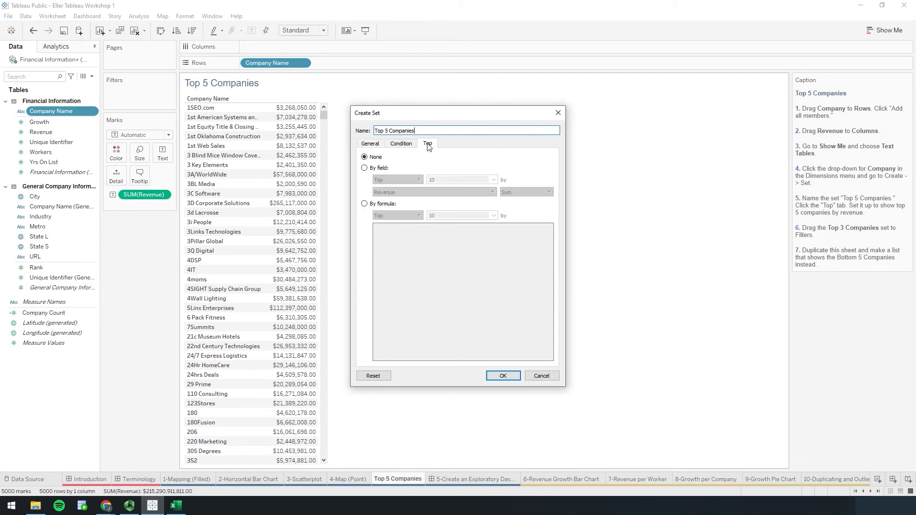
left_click(364, 168)
left_click(437, 179)
left_click_drag(437, 178, 427, 185)
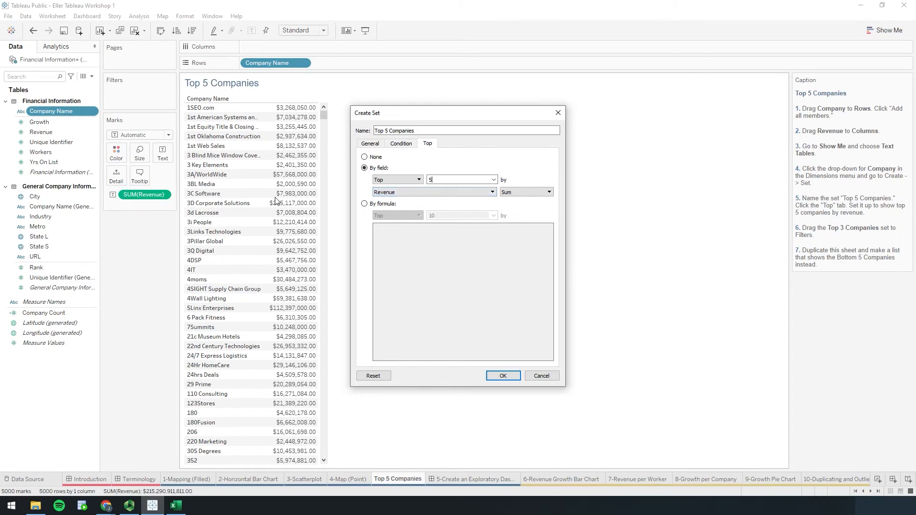
left_click(503, 376)
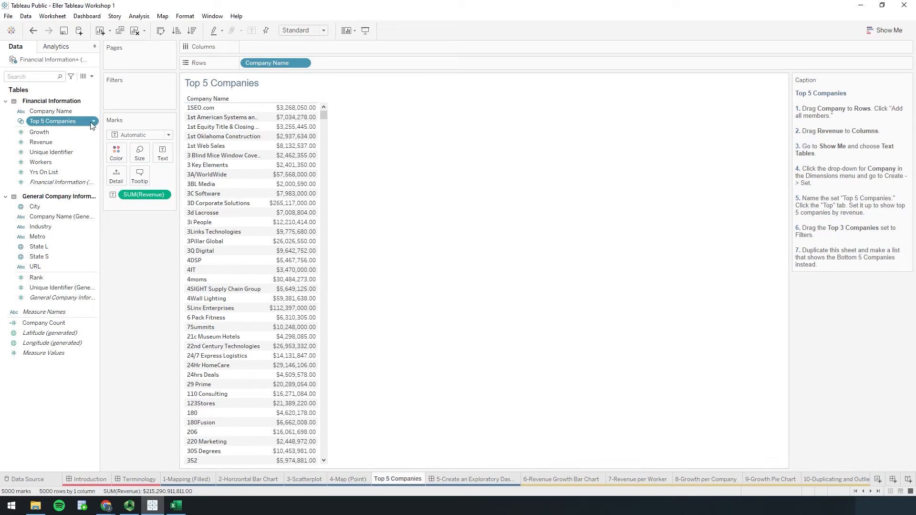
Filter the table with the Top 5 Companies set and sort the companies by revenue in descending order.
left_click_drag(75, 125, 139, 90)
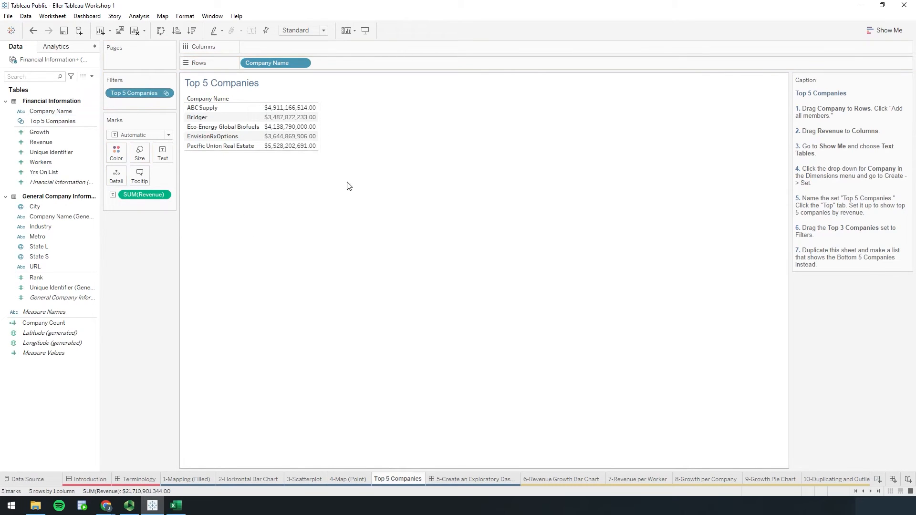
left_click(196, 36)
mouse_move(288, 111)
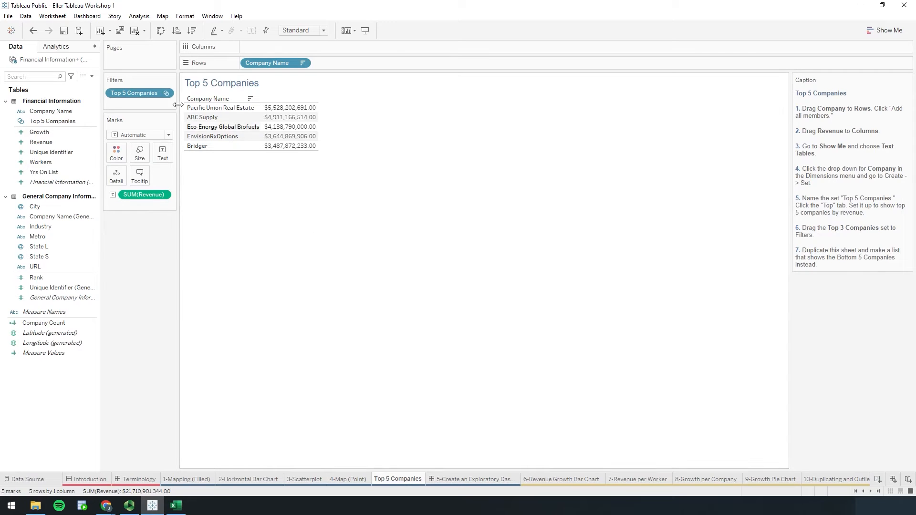
left_click(55, 122)
Duplicate the Top 5 Companies worksheet and rename the copy "Bottom 5 Companies".
mouse_move(405, 479)
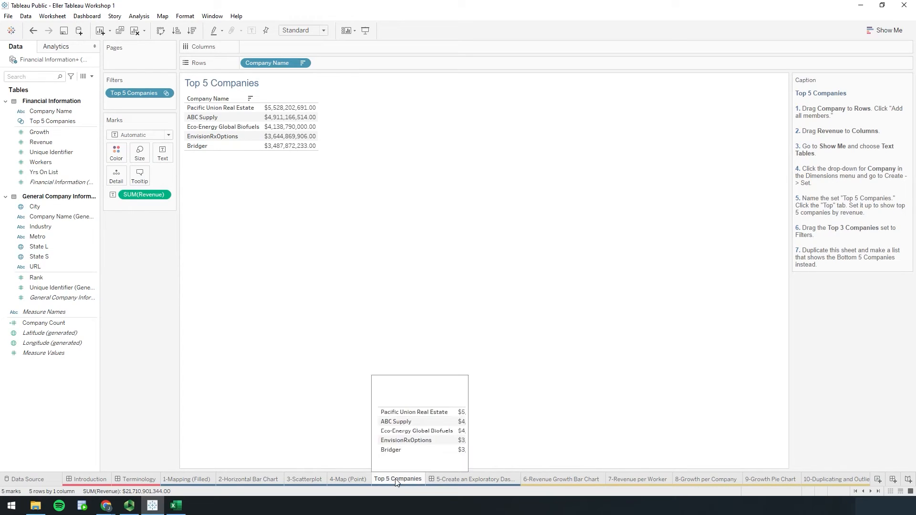
right_click(395, 480)
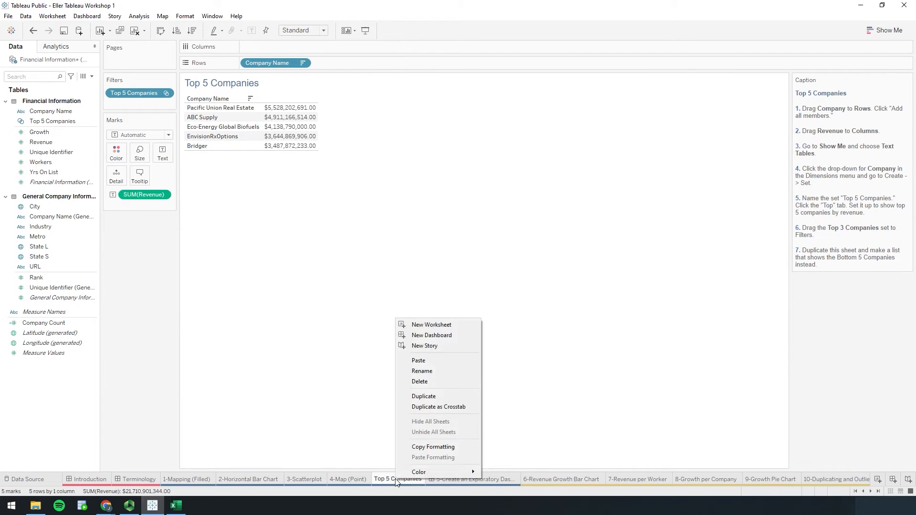
left_click(427, 397)
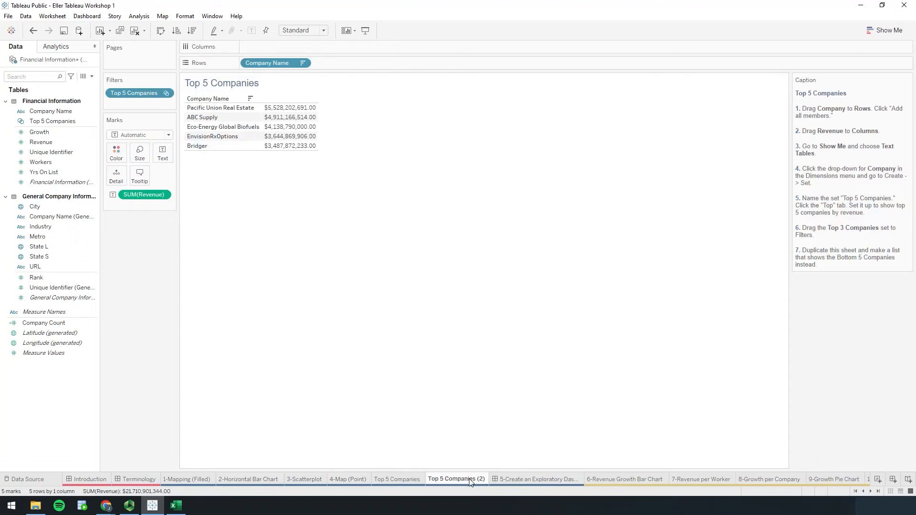
mouse_move(470, 480)
double_click(470, 480)
type("Bottom 5 Companies")
left_click(437, 421)
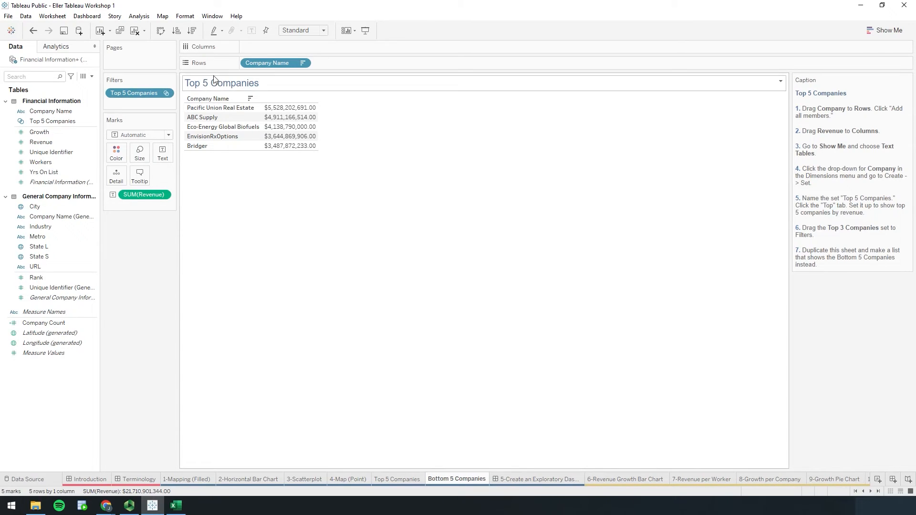
Remove the Top 5 Companies filter and start a new Company Name set named "Bottom 5 Companies".
left_click_drag(153, 98, 47, 165)
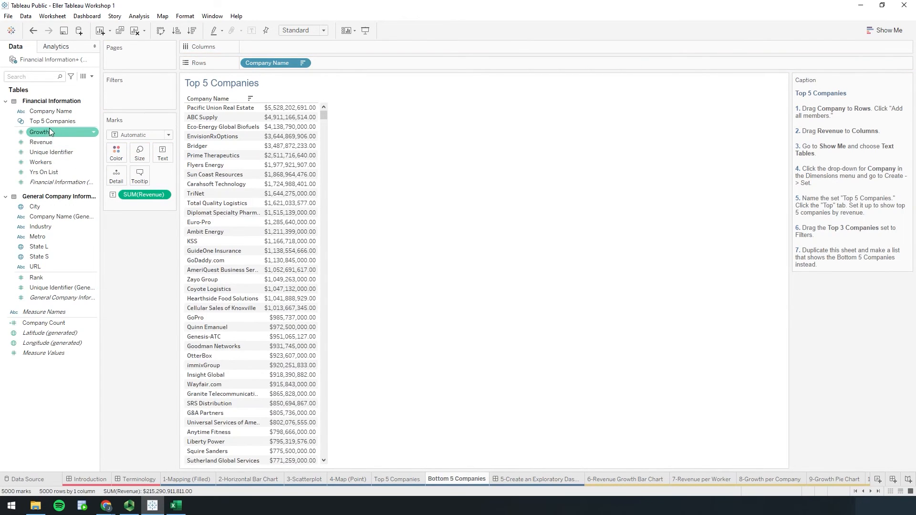
left_click(92, 112)
mouse_move(151, 195)
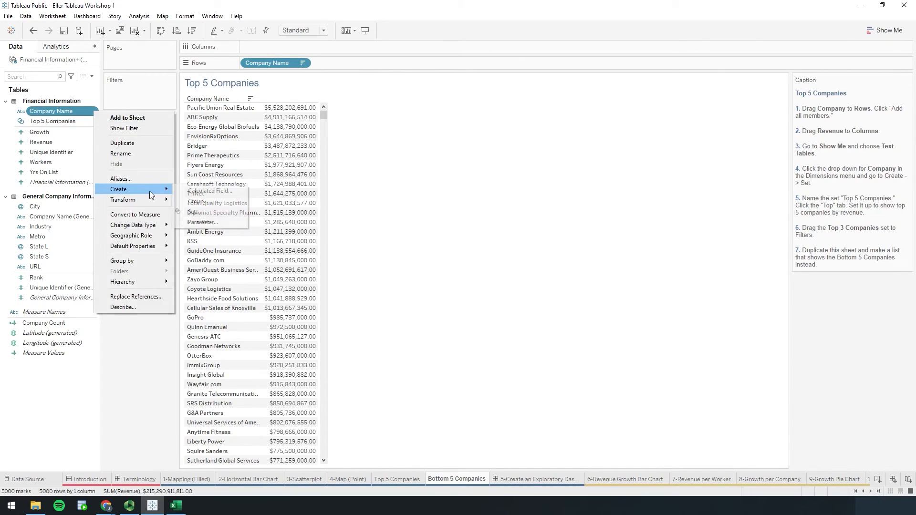
left_click(206, 213)
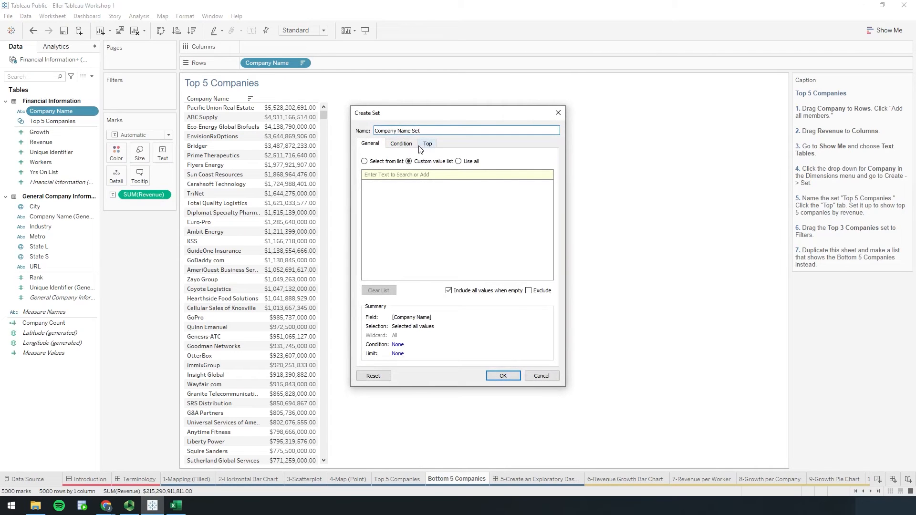
left_click_drag(426, 130, 352, 130)
type("Bottom 5 Companies")
Limit the new set by field to the bottom 5 by sum of Revenue and save it.
left_click(432, 144)
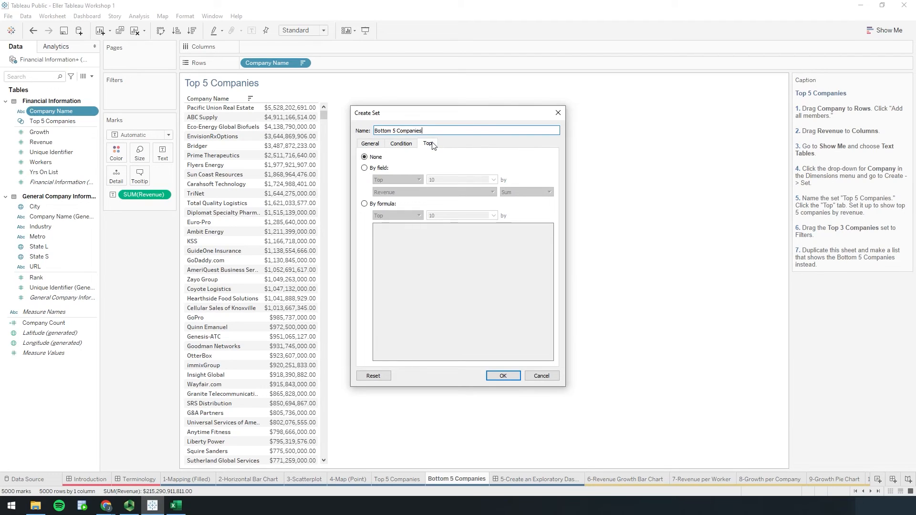
left_click(372, 168)
left_click(387, 179)
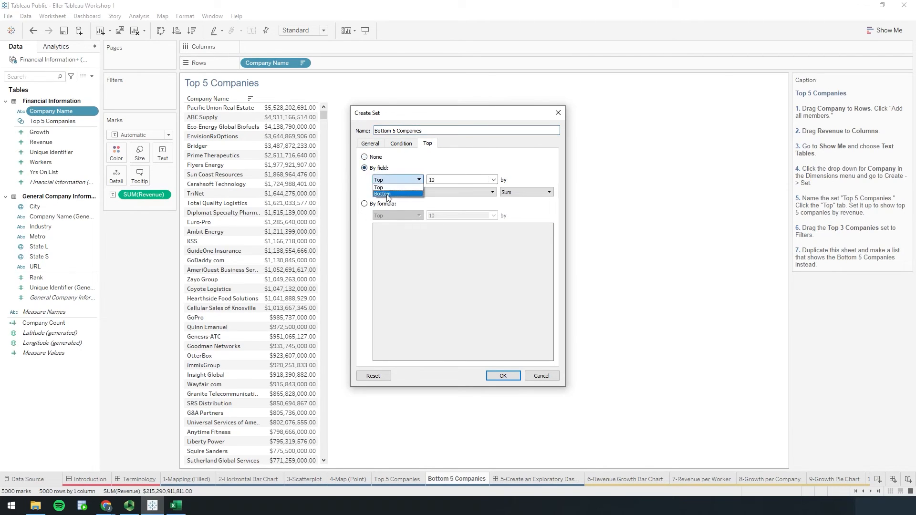
left_click(386, 193)
left_click(434, 180)
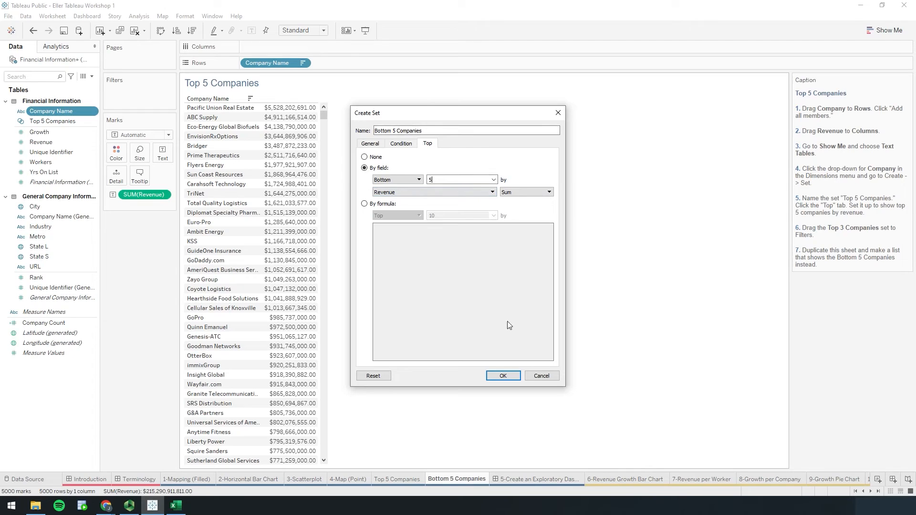
left_click(506, 376)
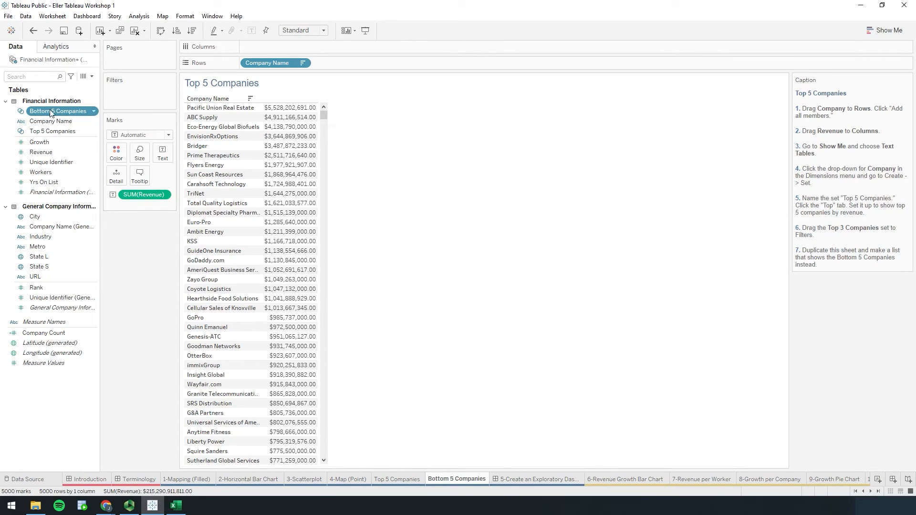
Filter the table with the Bottom 5 Companies set and sort the companies by revenue in ascending order.
left_click_drag(47, 110, 128, 91)
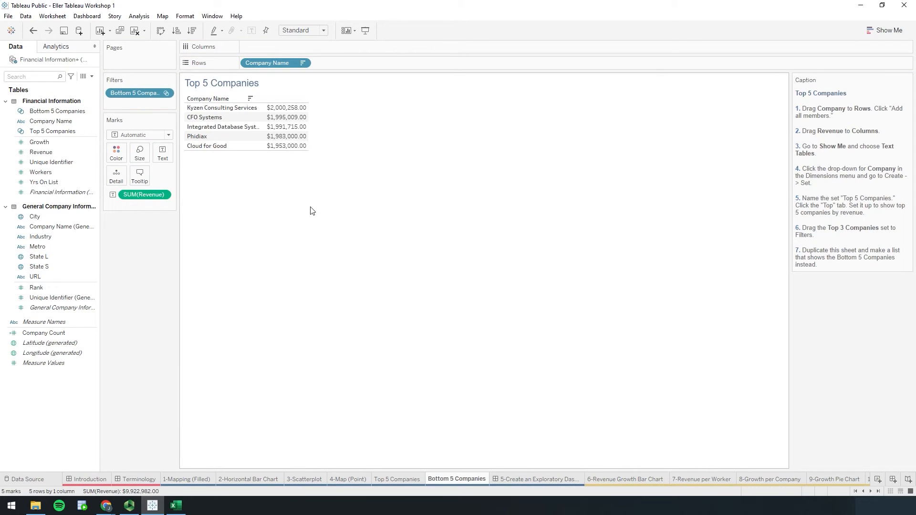
left_click(176, 30)
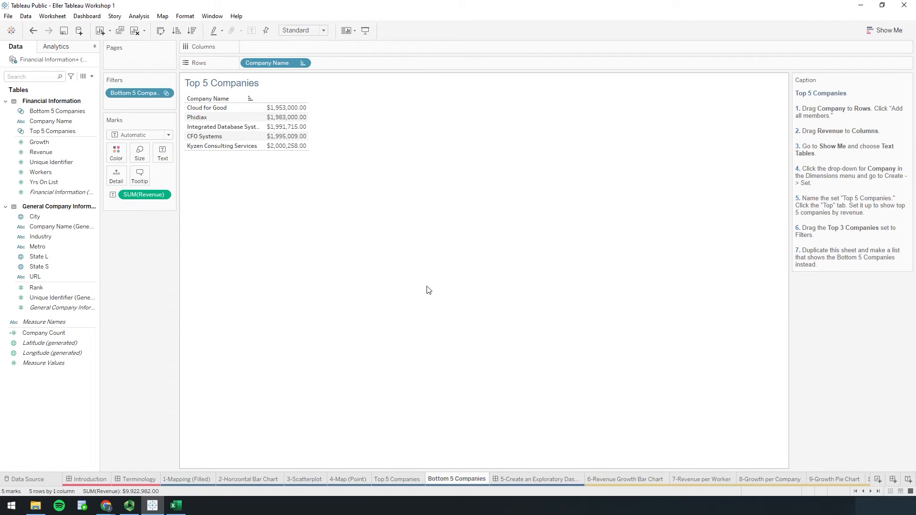
Open the empty exploratory dashboard numbered 5.
left_click(521, 485)
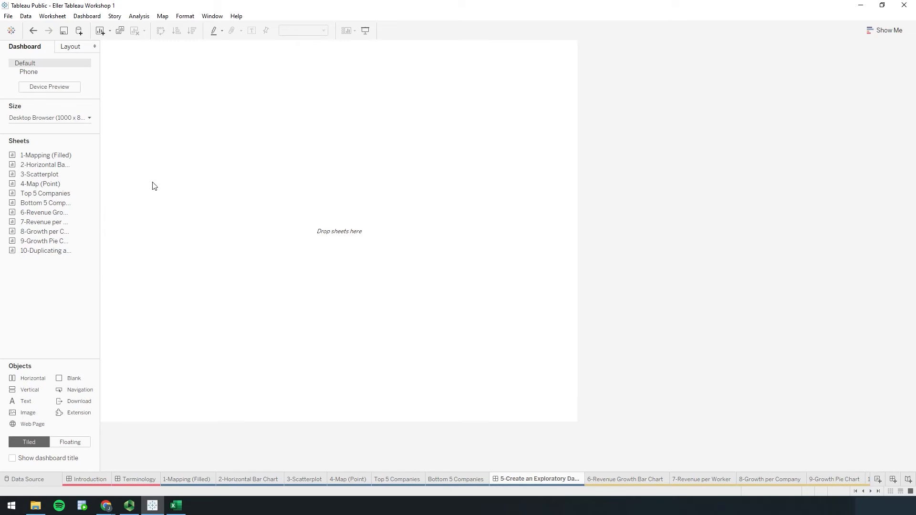
mouse_move(95, 176)
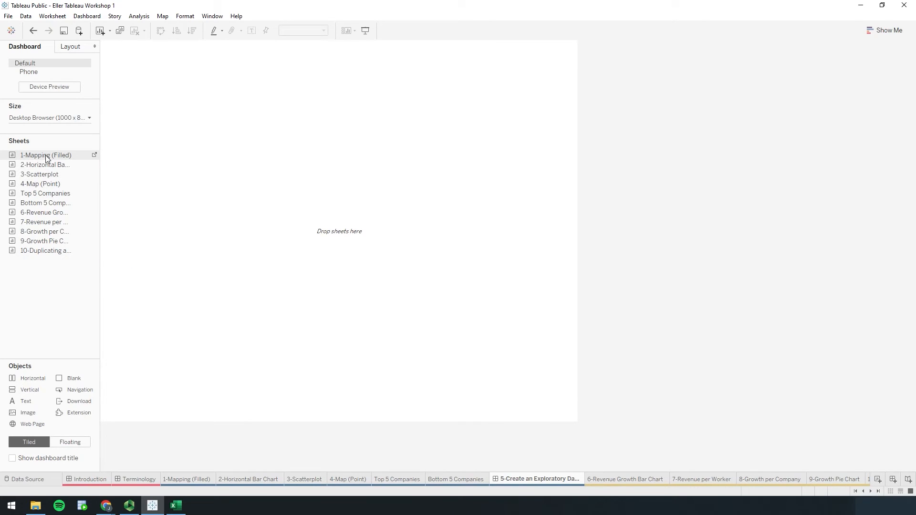
Add the 1-Mapping (Filled) sheet to the dashboard and remove the container with its Revenue legend.
left_click_drag(45, 158, 253, 116)
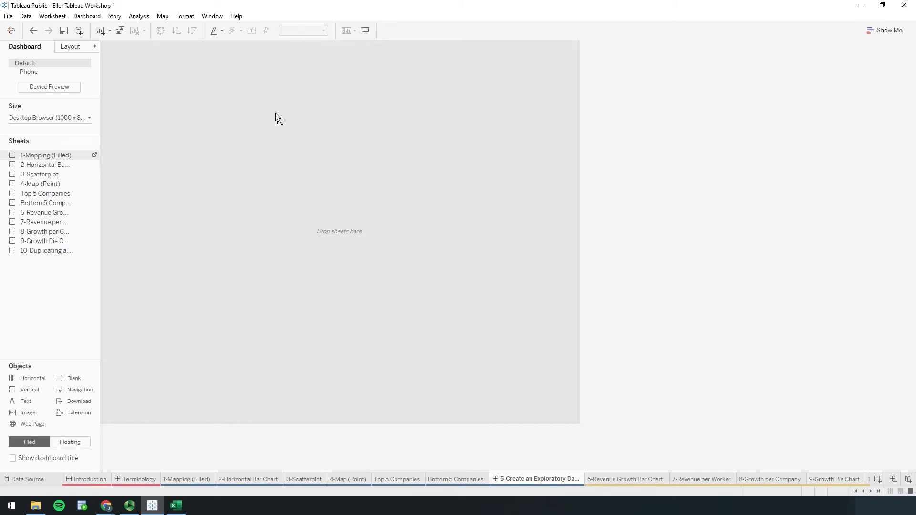
left_click_drag(275, 114, 276, 115)
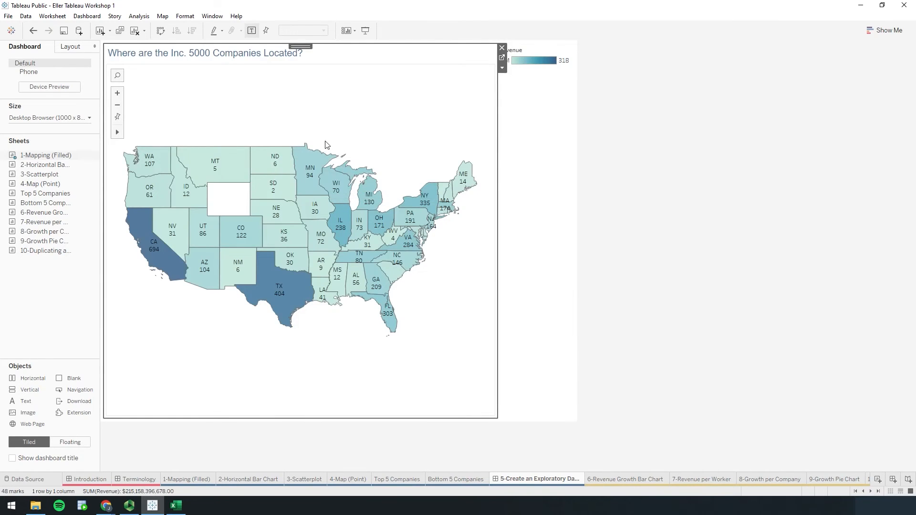
left_click(548, 89)
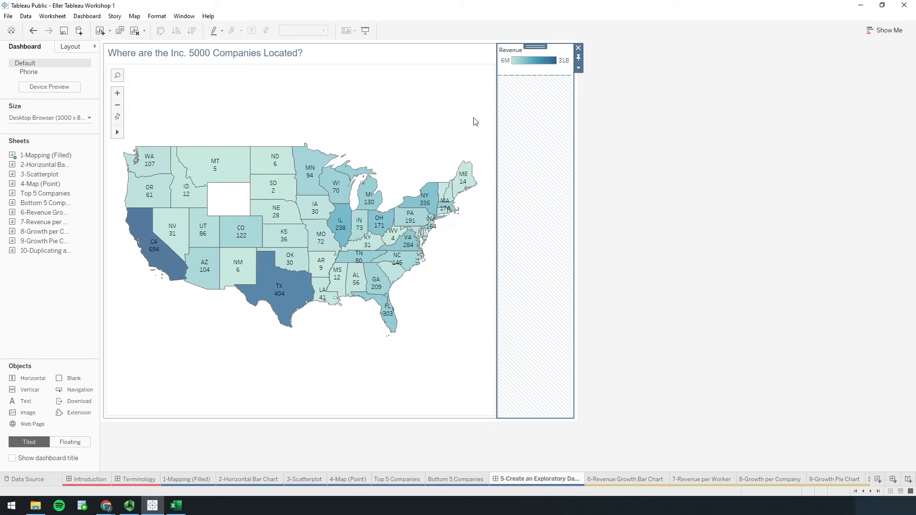
left_click(579, 50)
left_click(505, 271)
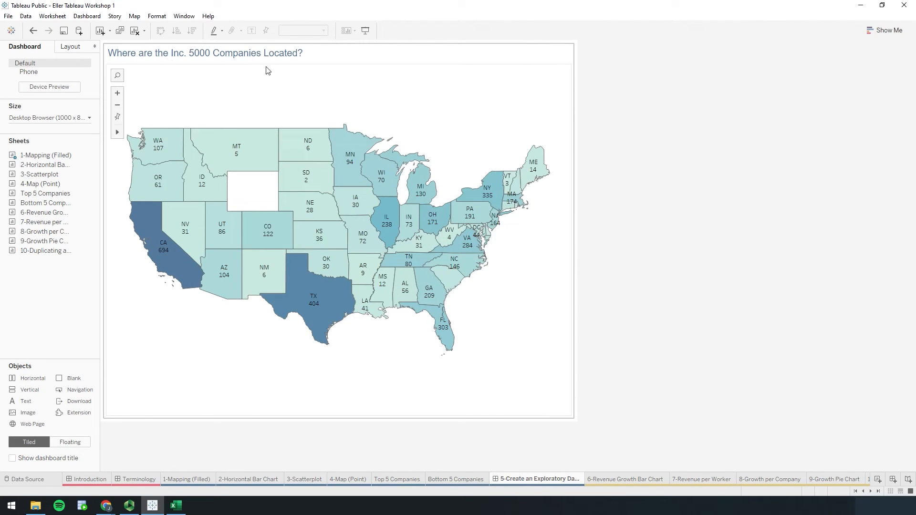
Hide the map's title and remove the map from the dashboard.
double_click(208, 57)
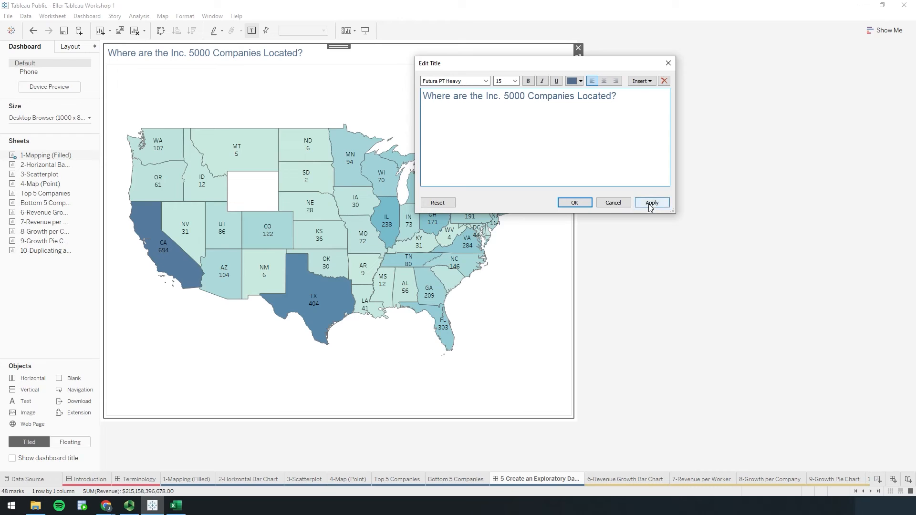
left_click(613, 203)
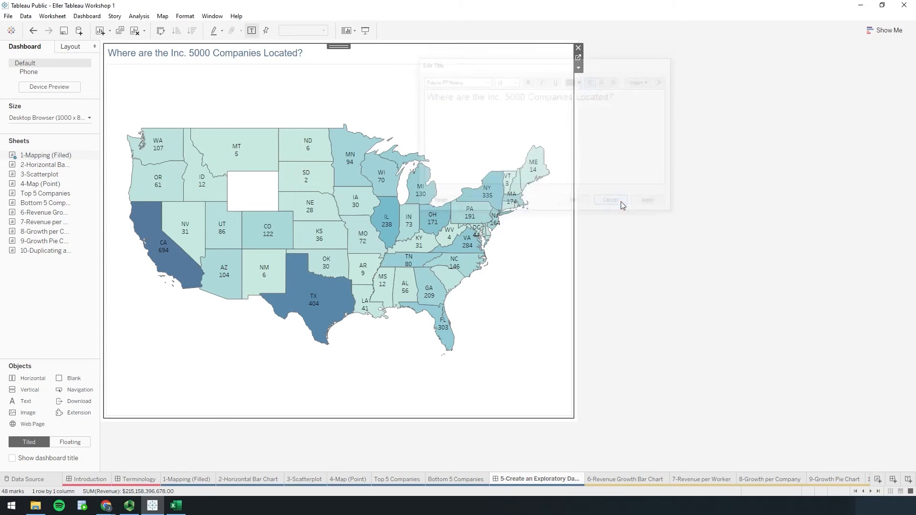
right_click(269, 59)
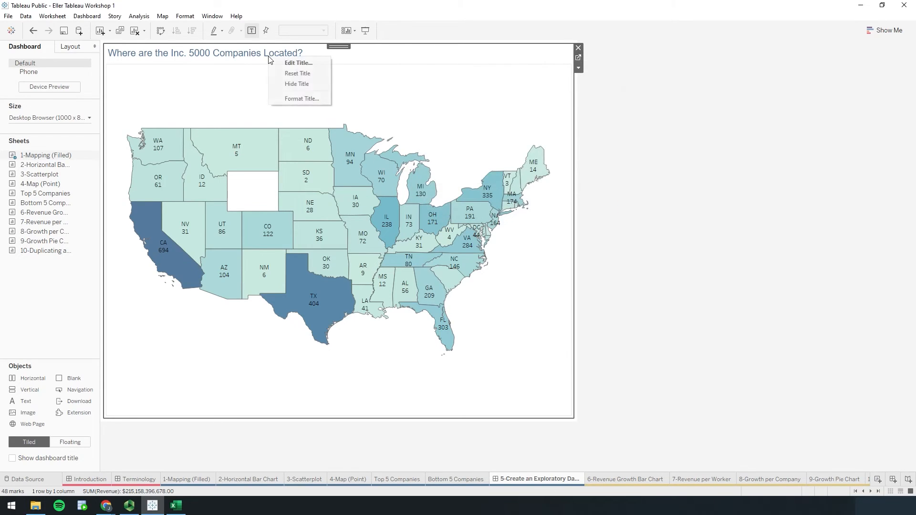
left_click(288, 84)
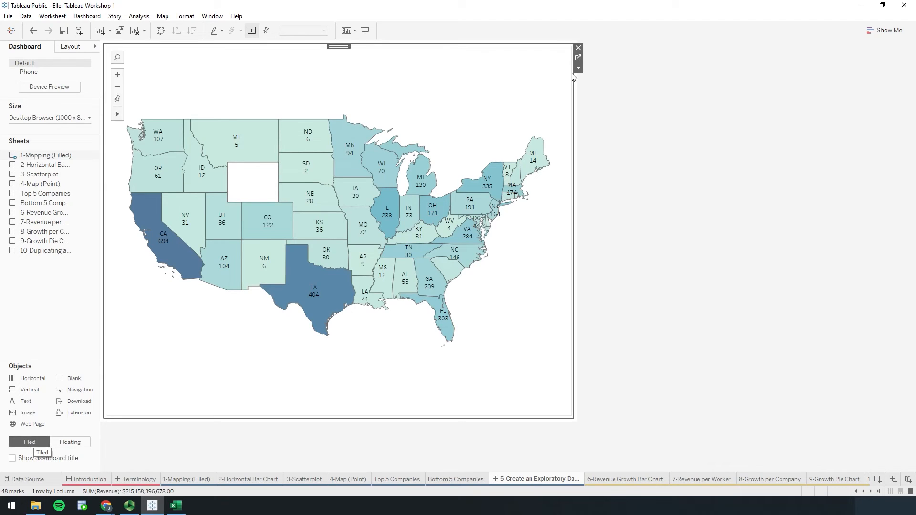
left_click(578, 47)
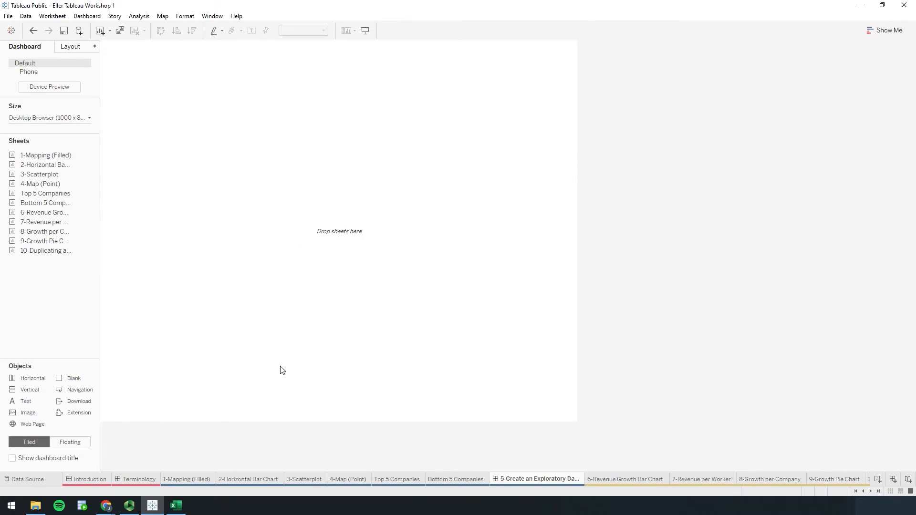
Add the 1-Mapping (Filled) sheet as a floating object, enlarge it to about 534 by 430 and move it to about x 48, y 90.
left_click(72, 442)
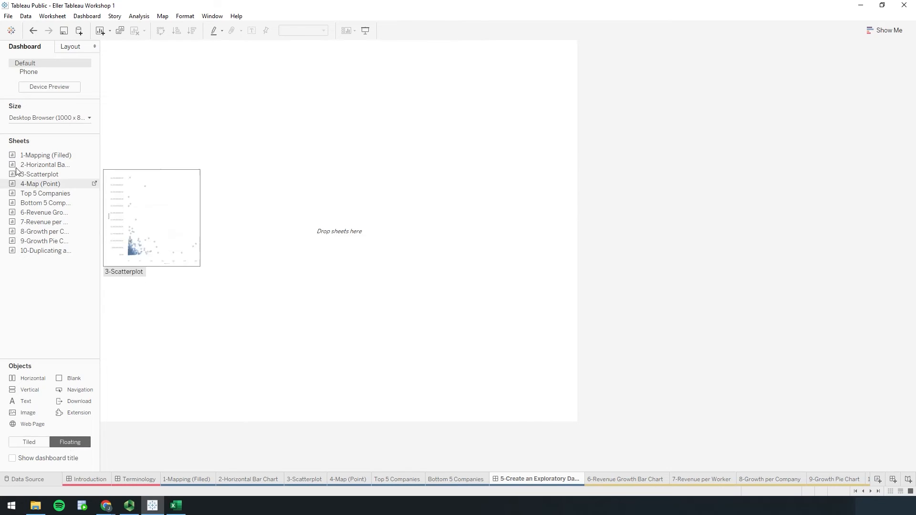
left_click_drag(46, 159, 194, 103)
left_click_drag(269, 106, 255, 125)
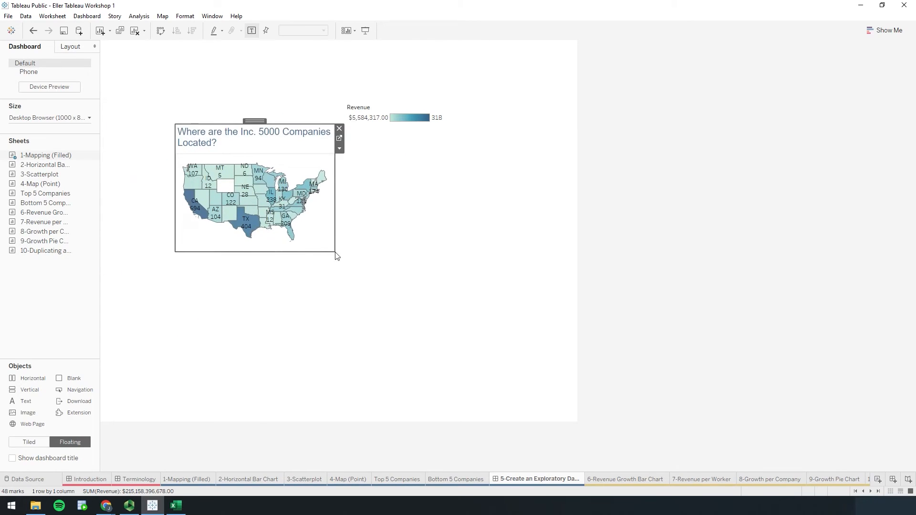
left_click_drag(337, 257, 430, 328)
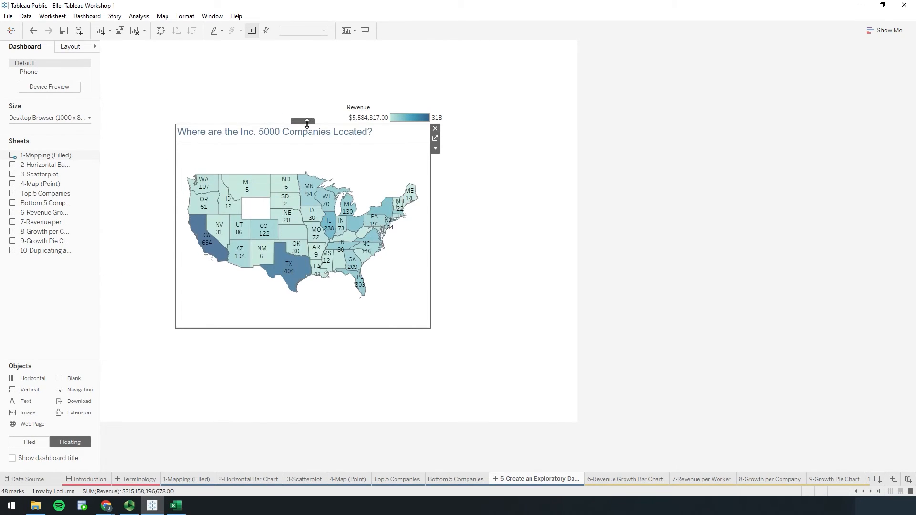
left_click_drag(307, 123, 253, 81)
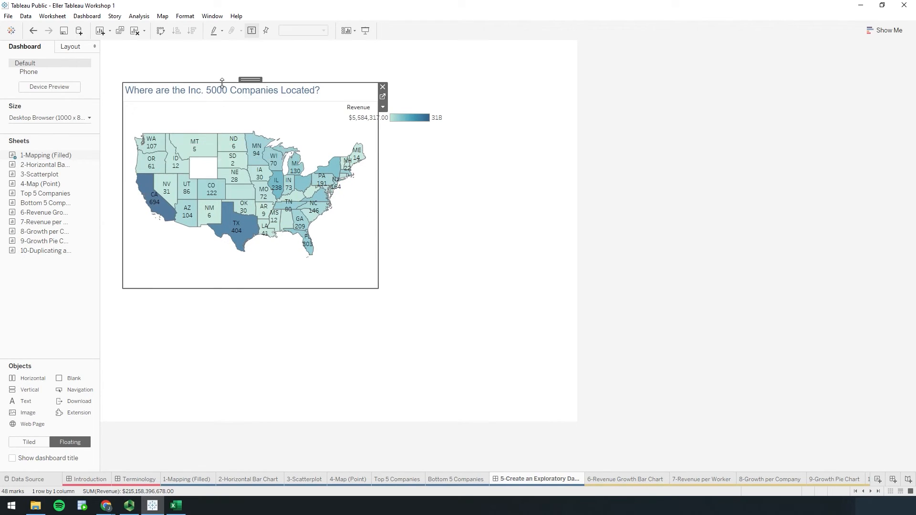
Remove the floating map from the dashboard and switch the placement of new objects back to tiled.
left_click(71, 46)
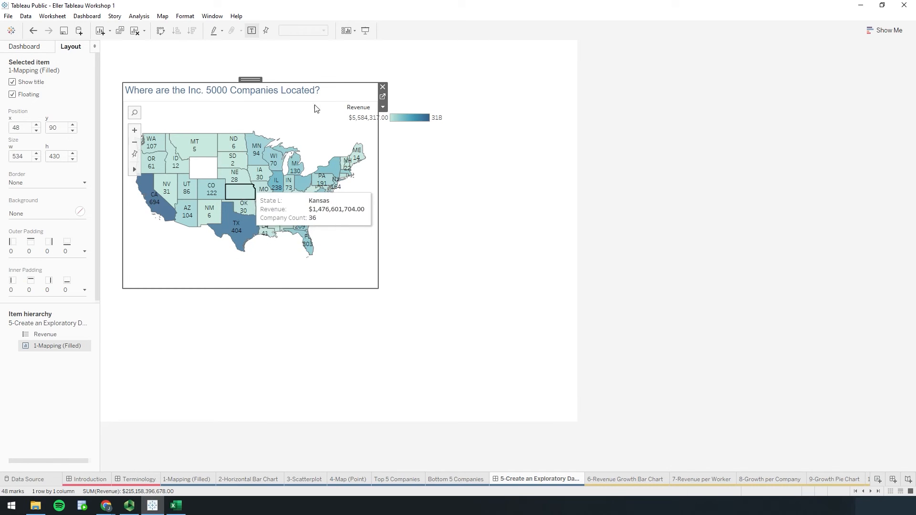
left_click(382, 87)
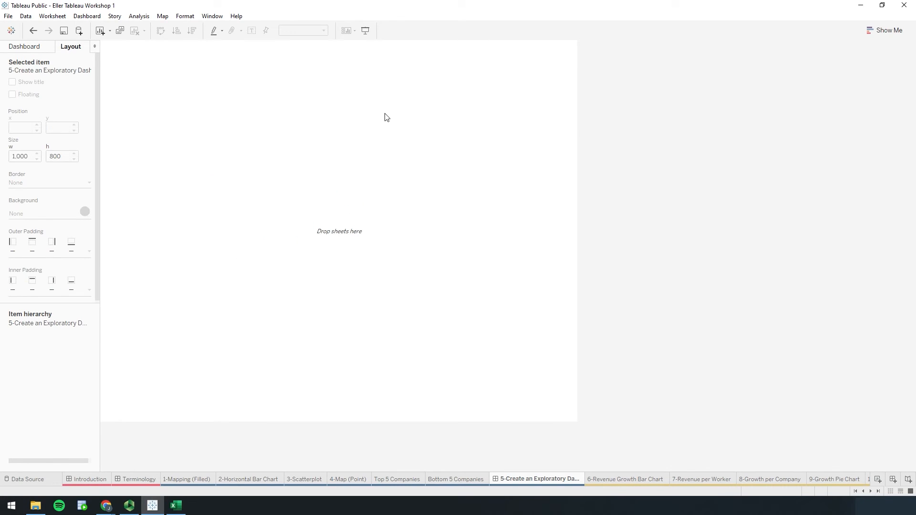
left_click(37, 51)
left_click(28, 441)
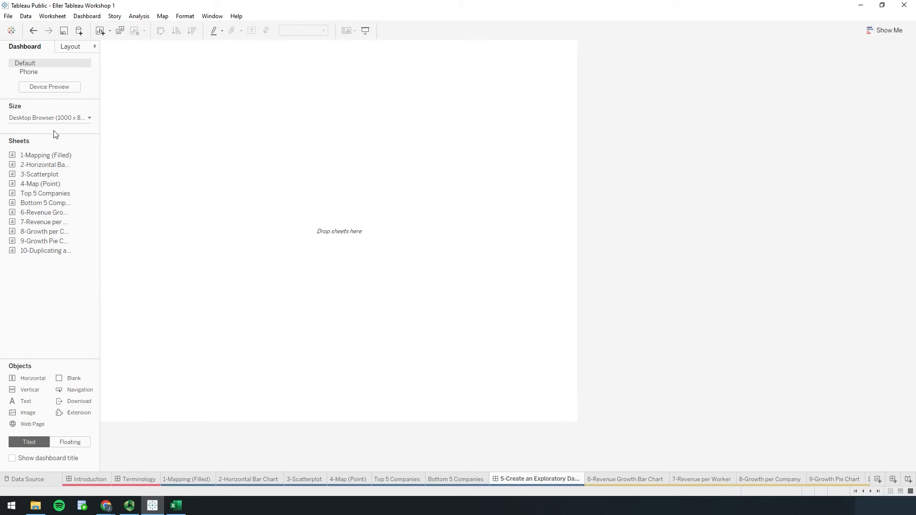
Add the 1-Mapping (Filled) sheet as a tiled object, remove its Revenue legend and hide the map's title.
left_click_drag(46, 155, 245, 133)
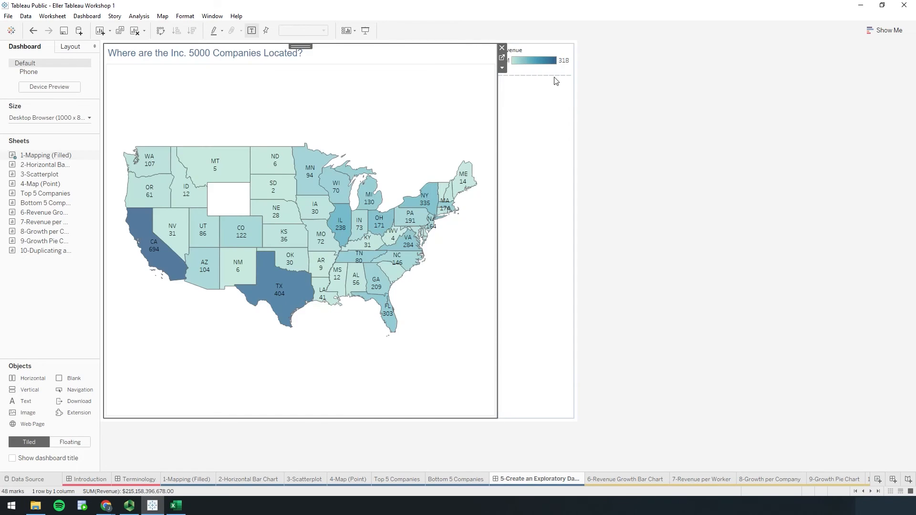
left_click(578, 48)
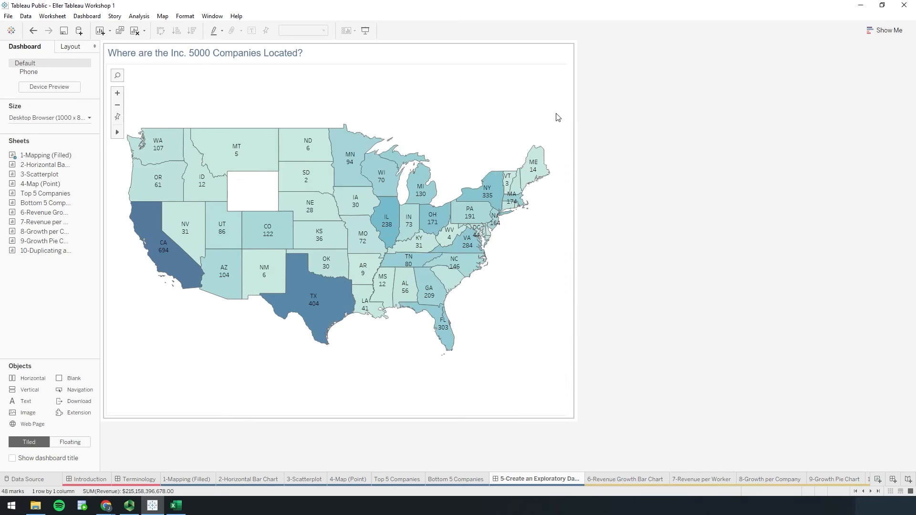
right_click(248, 58)
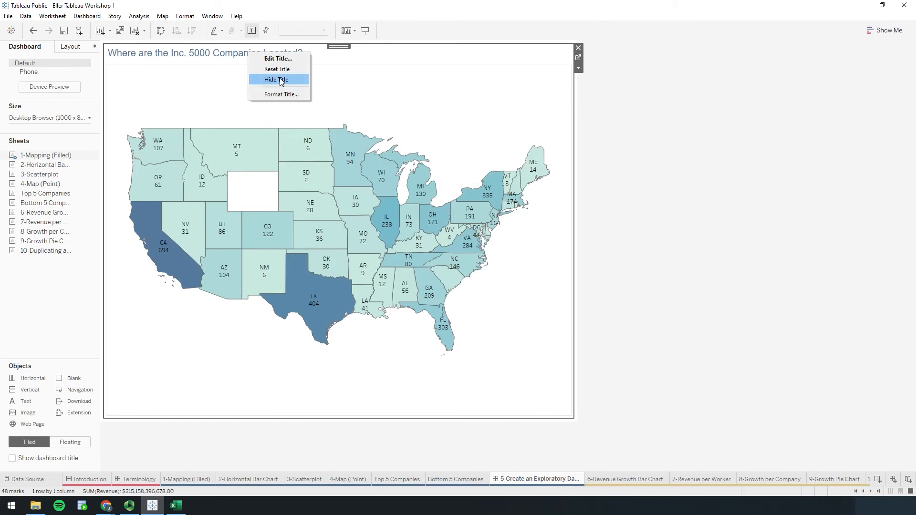
left_click(280, 80)
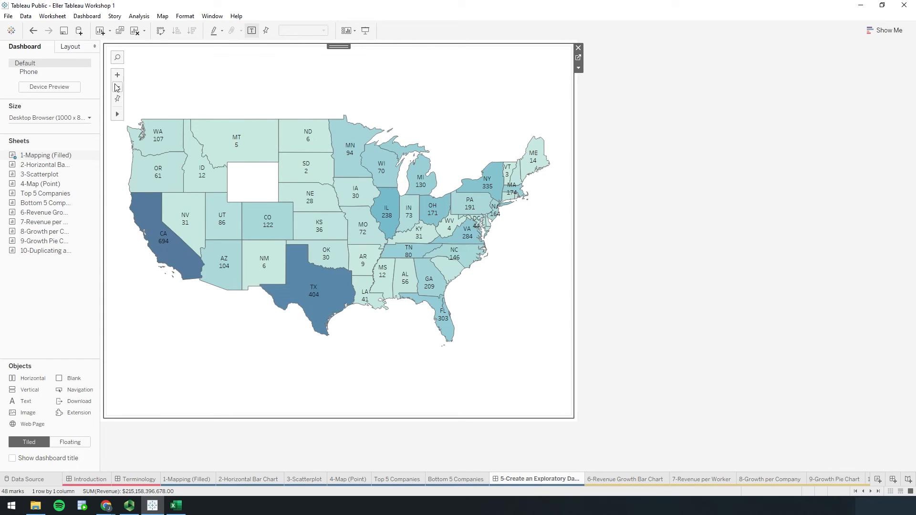
Turn off Allow Pan and Zoom and Show View Toolbar in the map options of the 1-Mapping (Filled) worksheet.
left_click(201, 481)
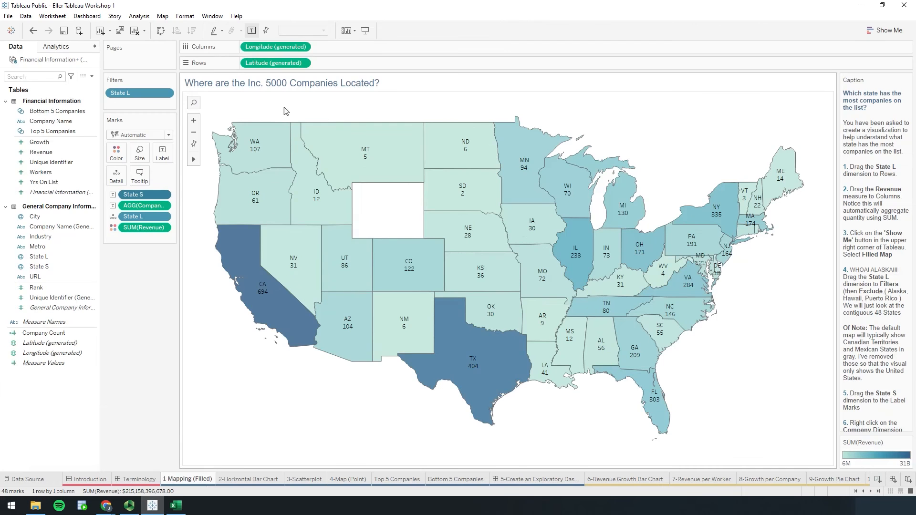
left_click(163, 16)
left_click(186, 87)
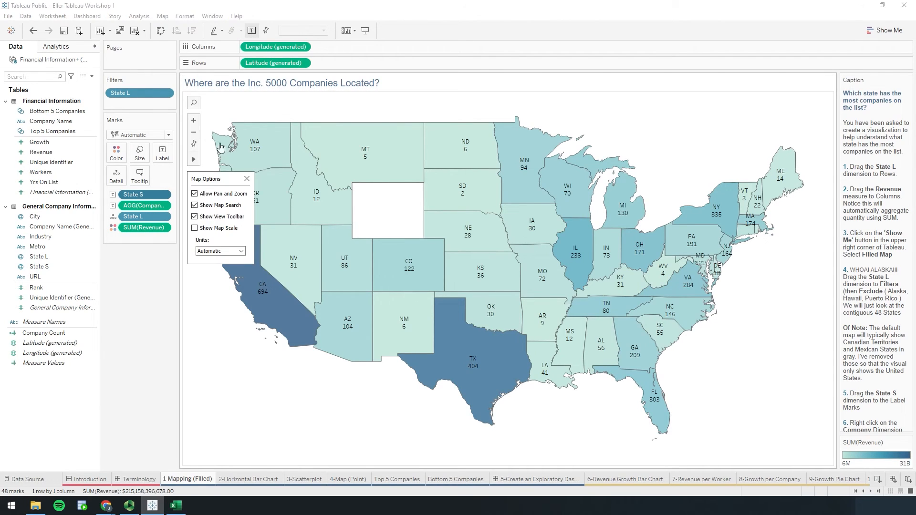
left_click(194, 205)
left_click(195, 216)
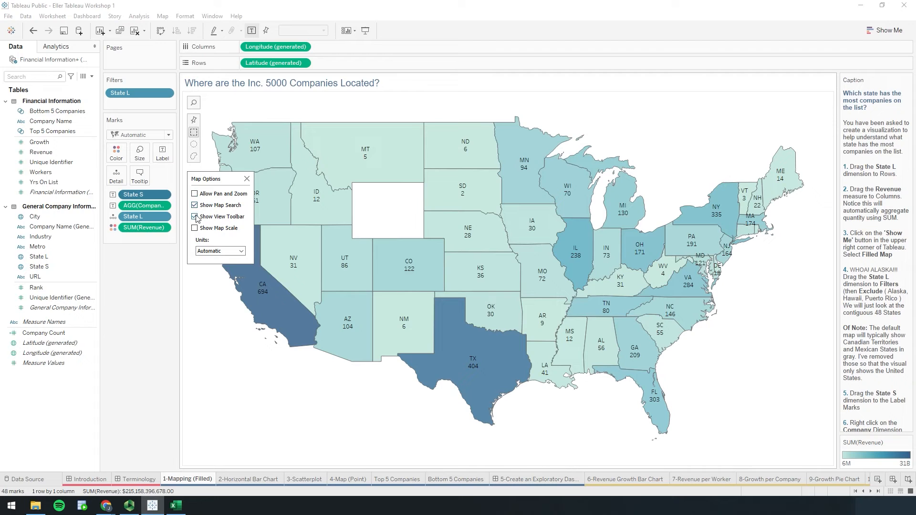
left_click(247, 180)
Replace the map on the exploratory dashboard with a fresh copy of 1-Mapping (Filled), without its Revenue legend and title.
left_click(547, 479)
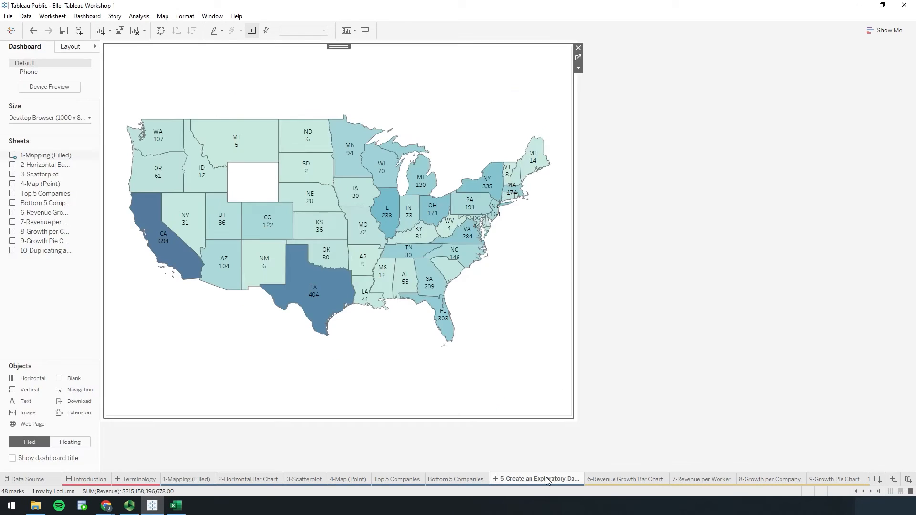
left_click(577, 49)
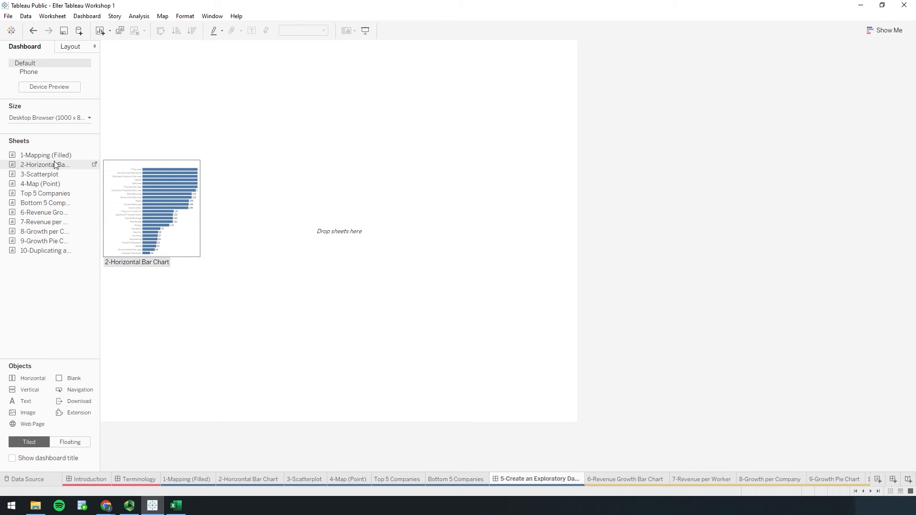
left_click_drag(57, 163, 239, 138)
left_click(553, 62)
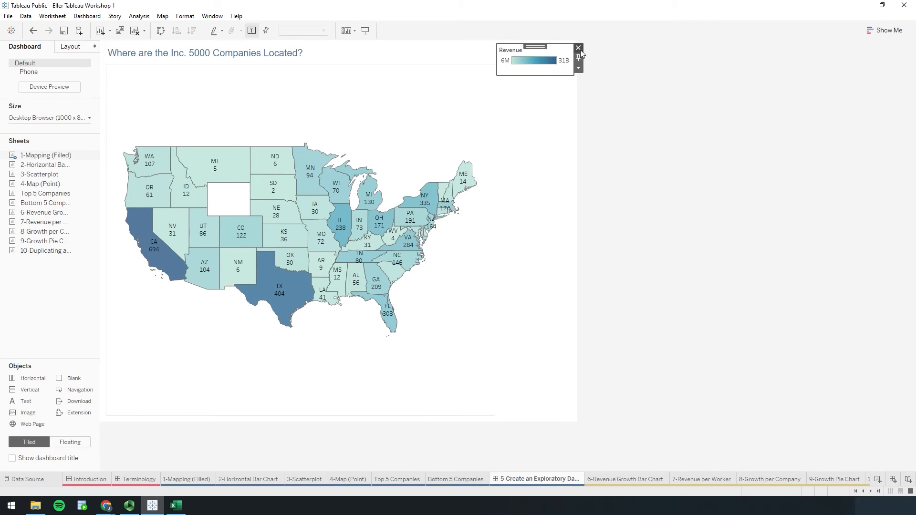
left_click(581, 50)
right_click(247, 60)
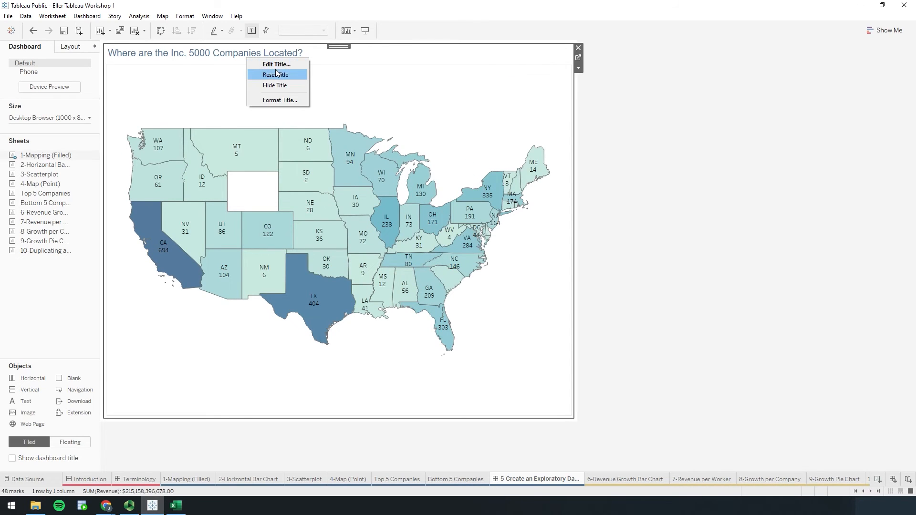
left_click(279, 86)
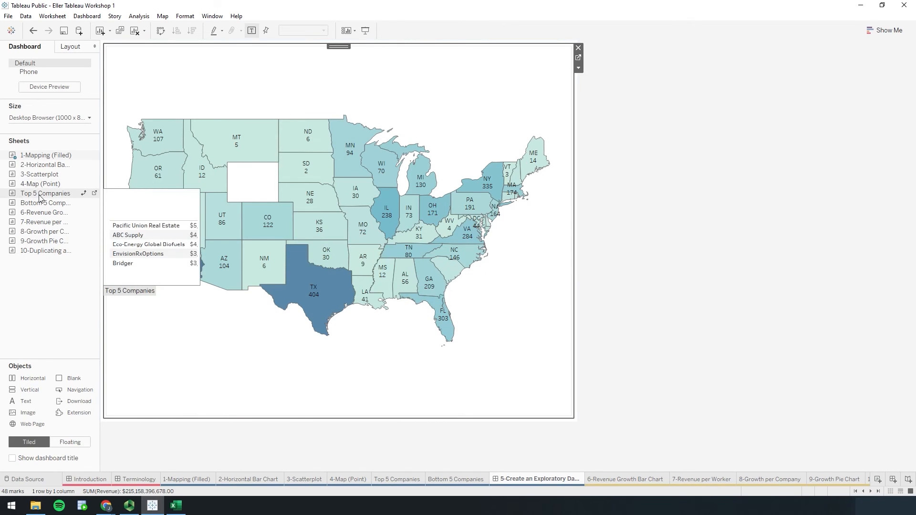
Place the Top 5 and Bottom 5 Companies sheets side by side beneath the map, giving the map about two thirds of the height.
left_click_drag(41, 198, 301, 266)
left_click_drag(396, 267, 366, 331)
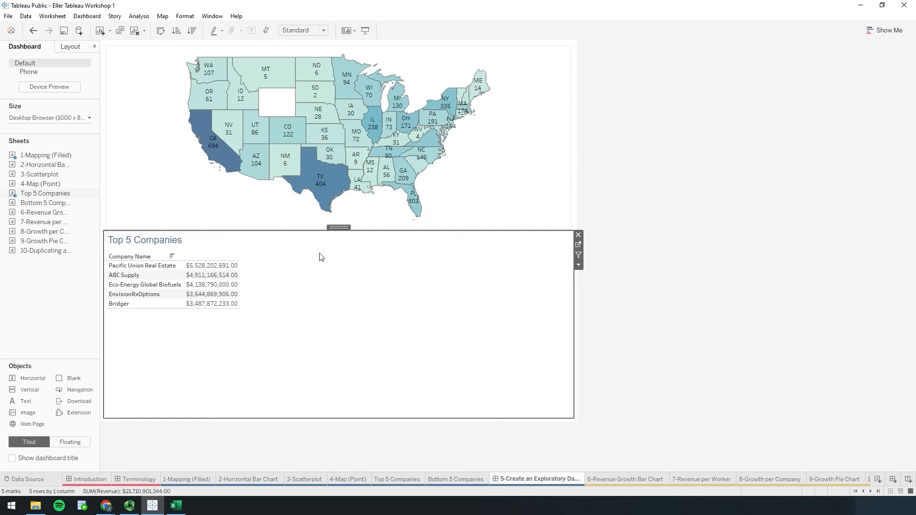
left_click_drag(311, 231, 317, 304)
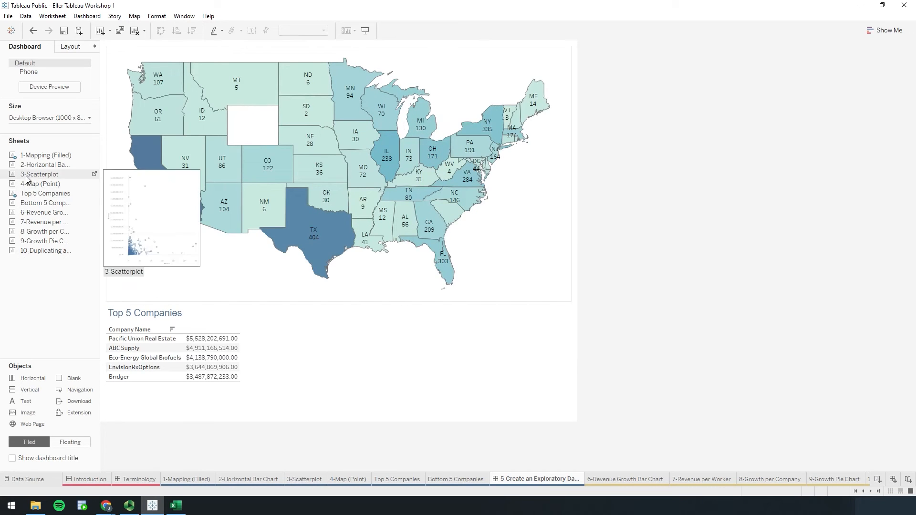
mouse_move(42, 203)
left_click_drag(41, 204, 418, 348)
Set the fit of both company tables on the dashboard to Entire View.
left_click(247, 358)
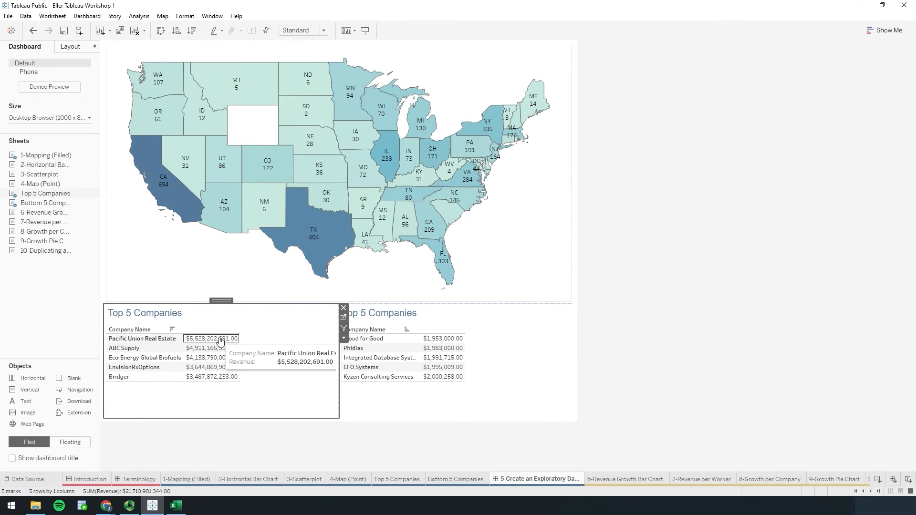
left_click(325, 32)
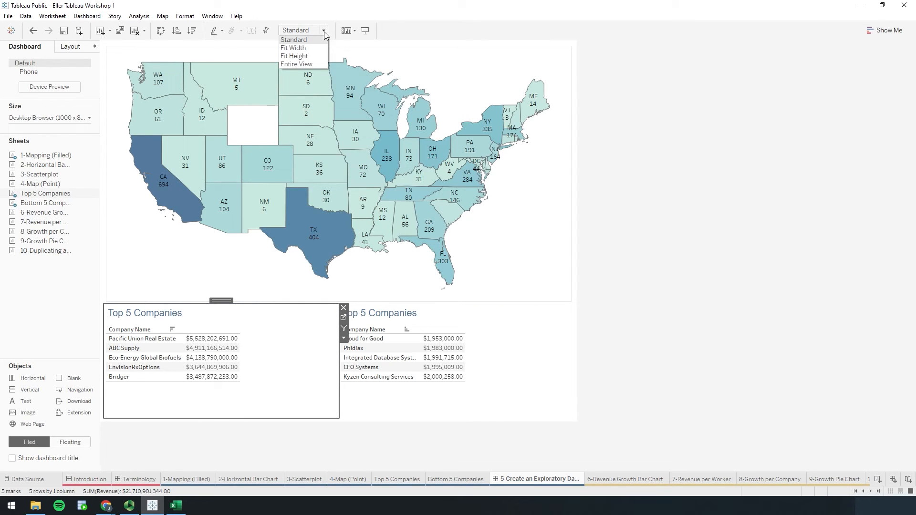
left_click(305, 65)
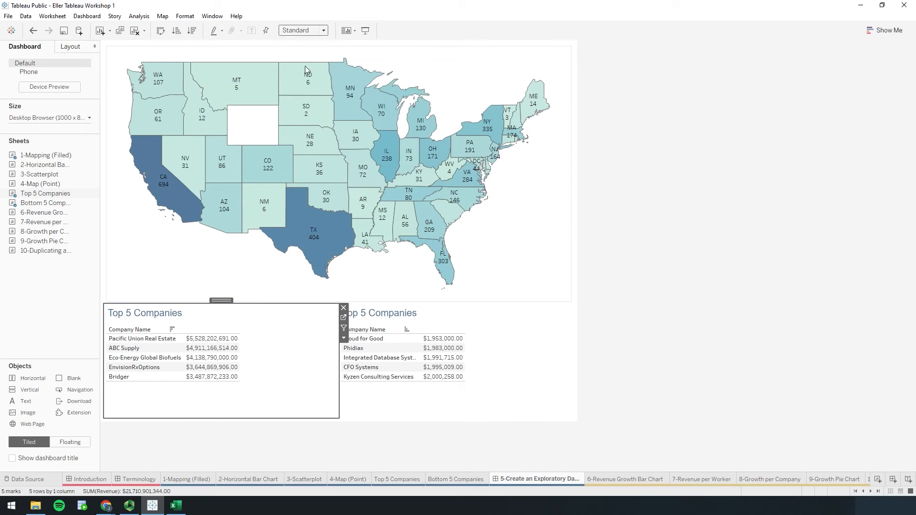
left_click(522, 362)
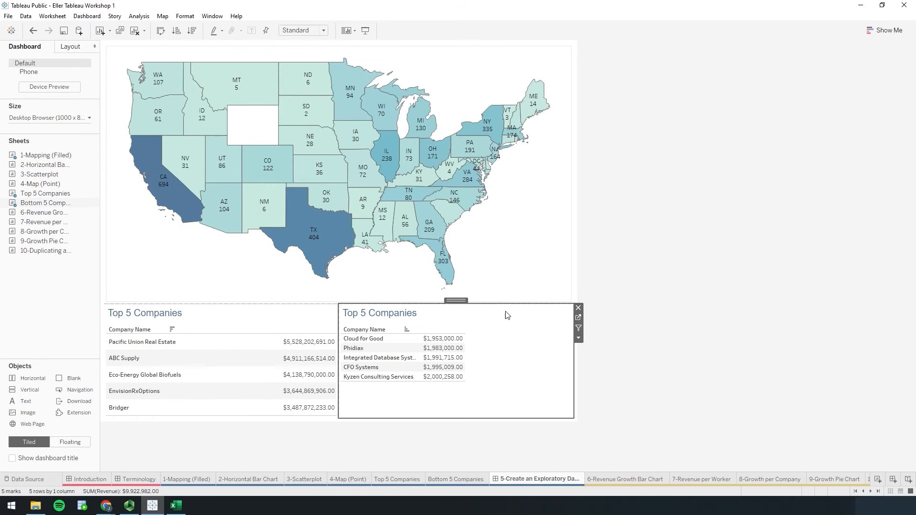
left_click(324, 31)
left_click(305, 65)
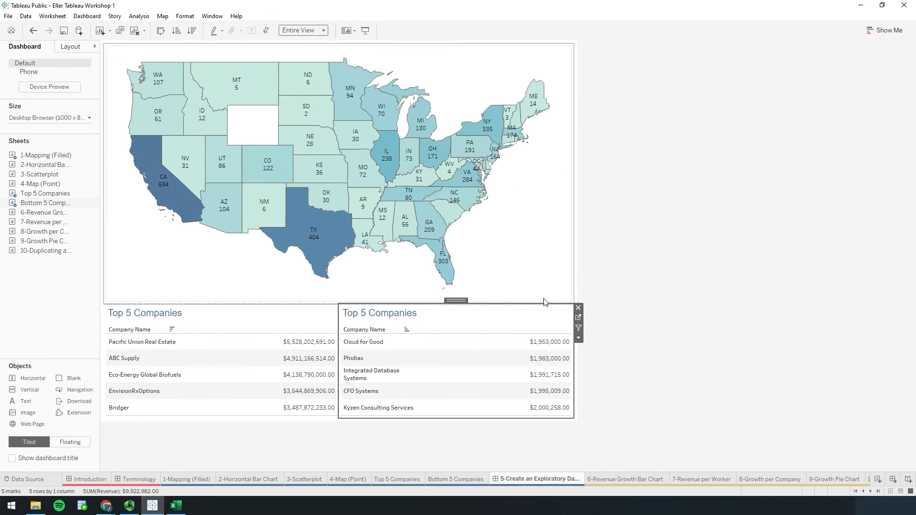
left_click(161, 266)
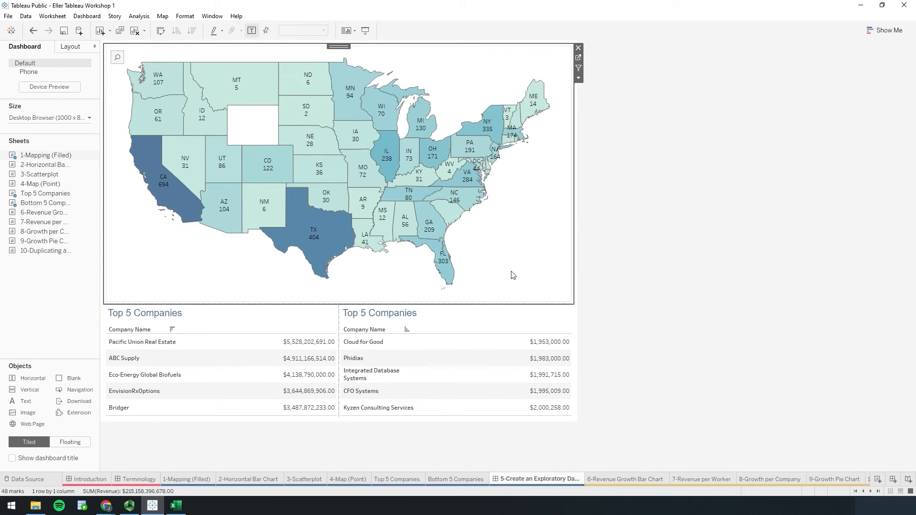
mouse_move(220, 234)
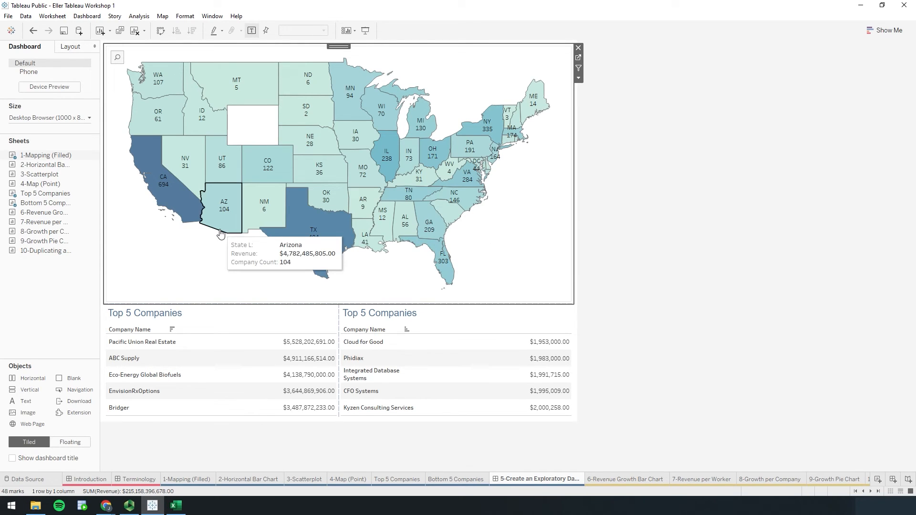
mouse_move(167, 234)
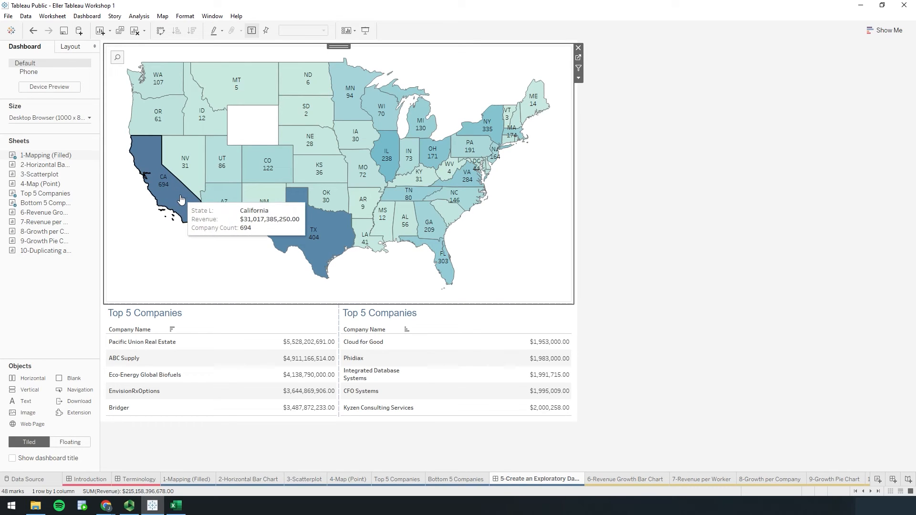
Change the title of the dashboard table with the lowest-revenue companies to "Bottom 5 Companies".
left_click(440, 320)
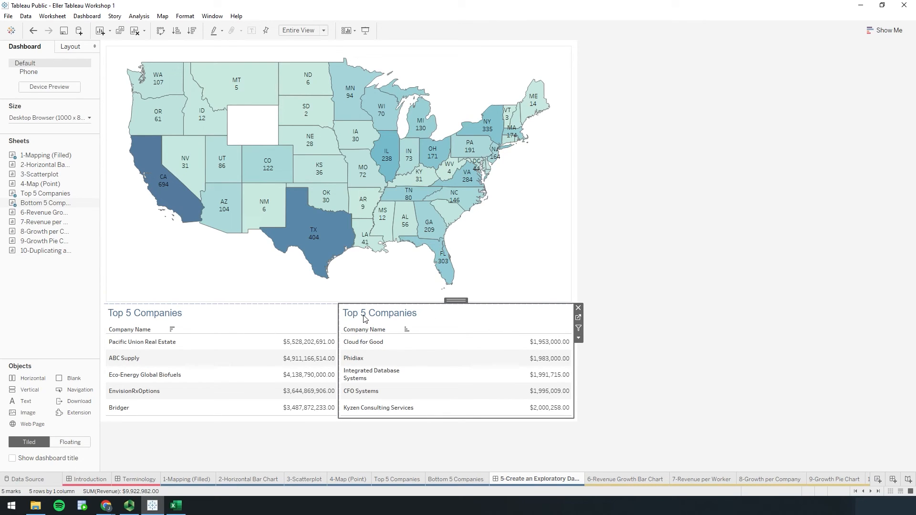
double_click(375, 316)
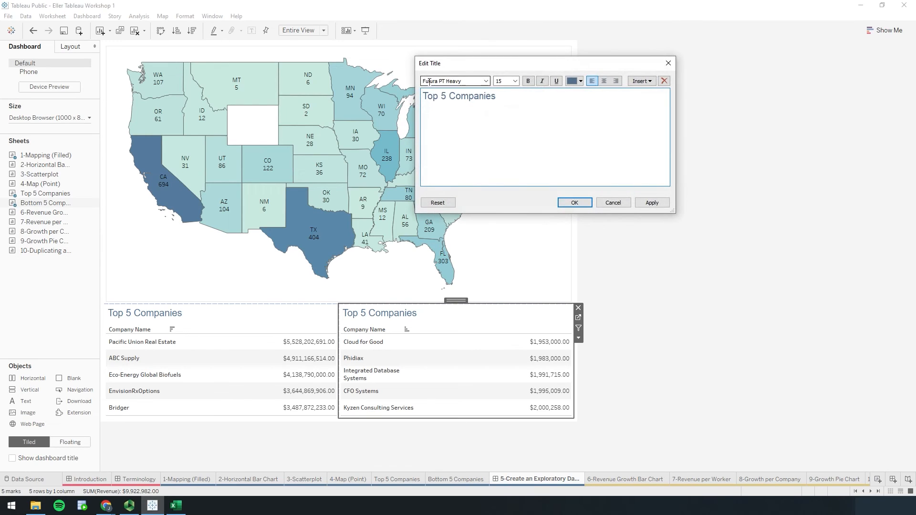
left_click_drag(448, 96, 431, 97)
left_click(438, 100)
left_click_drag(437, 100, 422, 98)
type("Bottom")
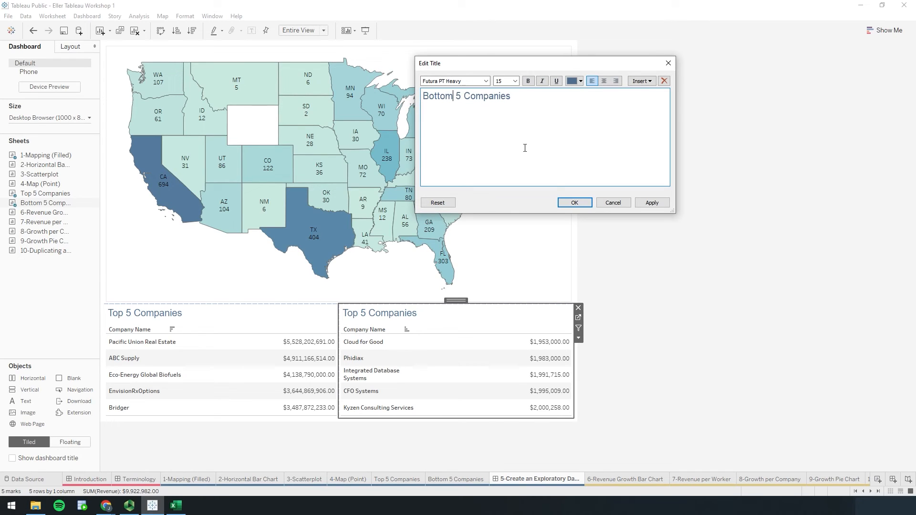
left_click(574, 202)
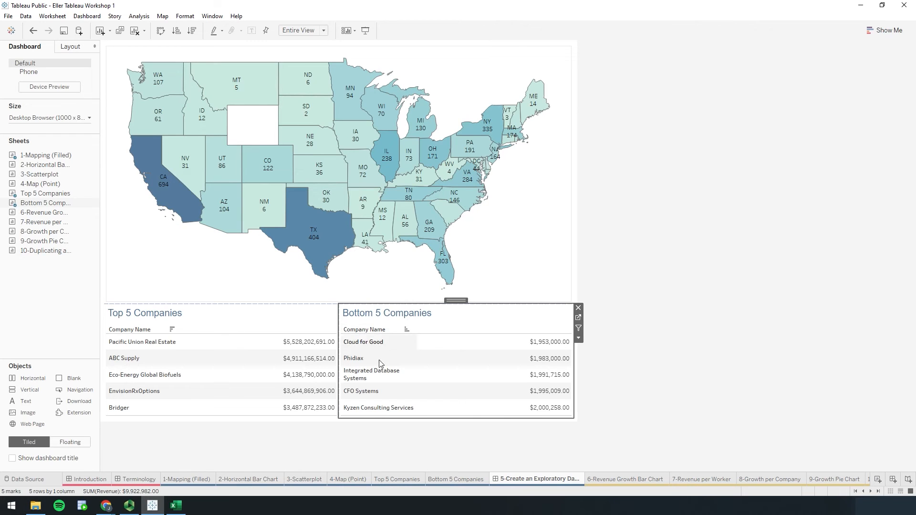
Replace the typed title of the Bottom 5 Companies sheet with the automatic Sheet Name field.
left_click(460, 481)
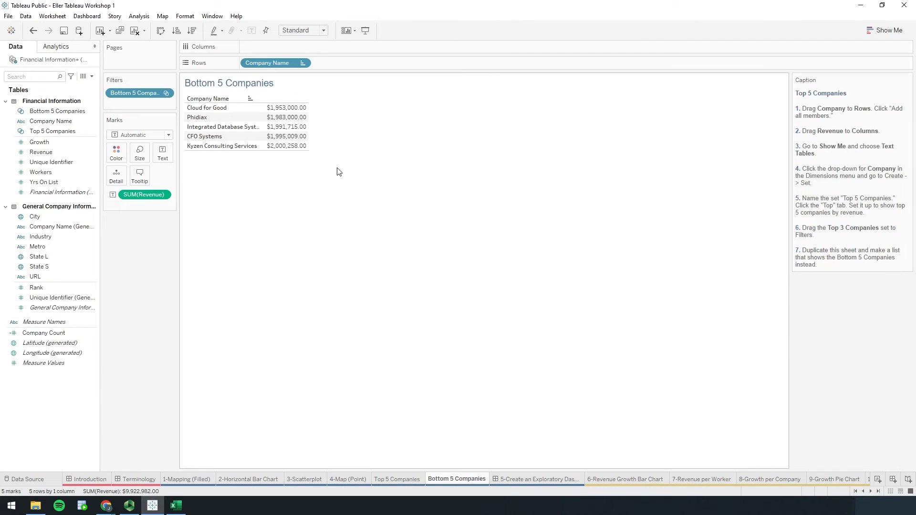
double_click(263, 85)
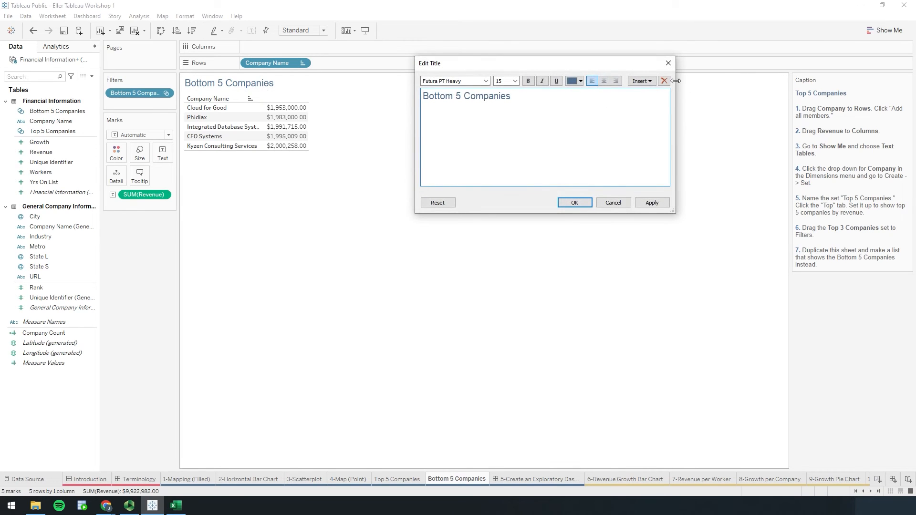
left_click(651, 81)
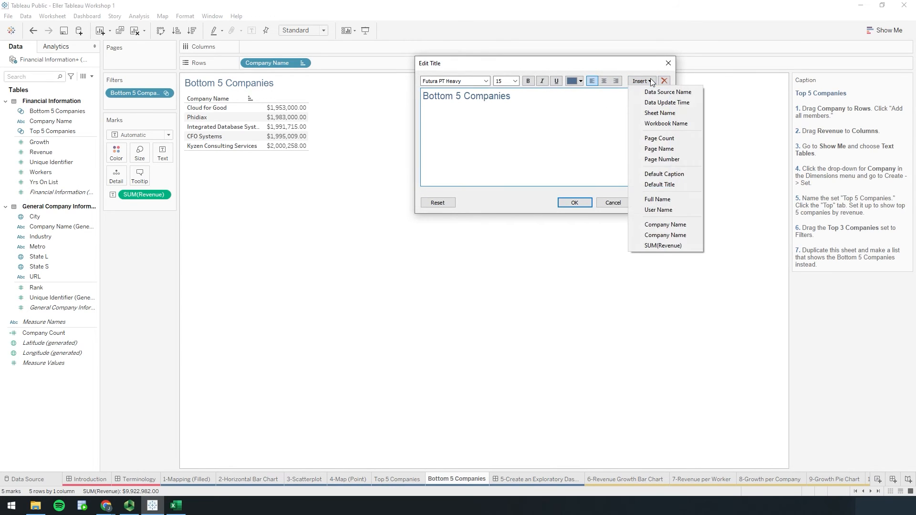
left_click(617, 203)
double_click(269, 84)
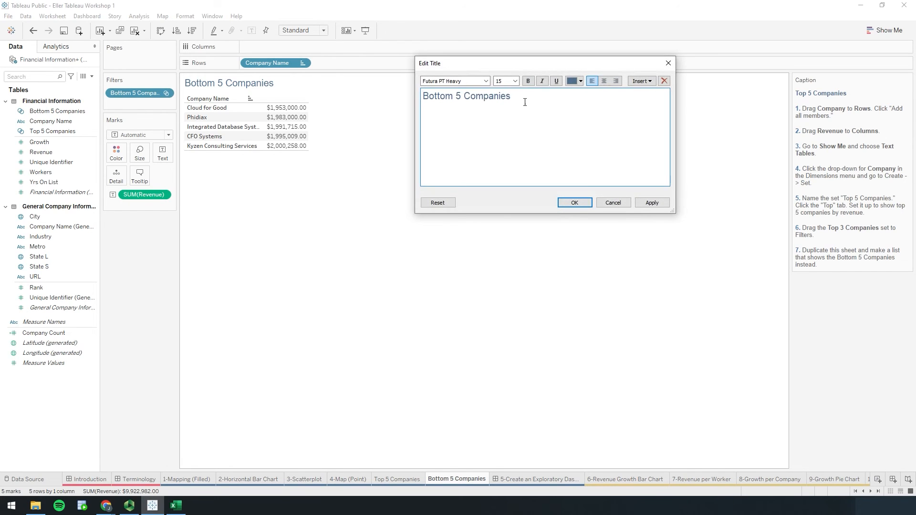
left_click_drag(525, 102, 416, 98)
key("BackSpace")
left_click(639, 80)
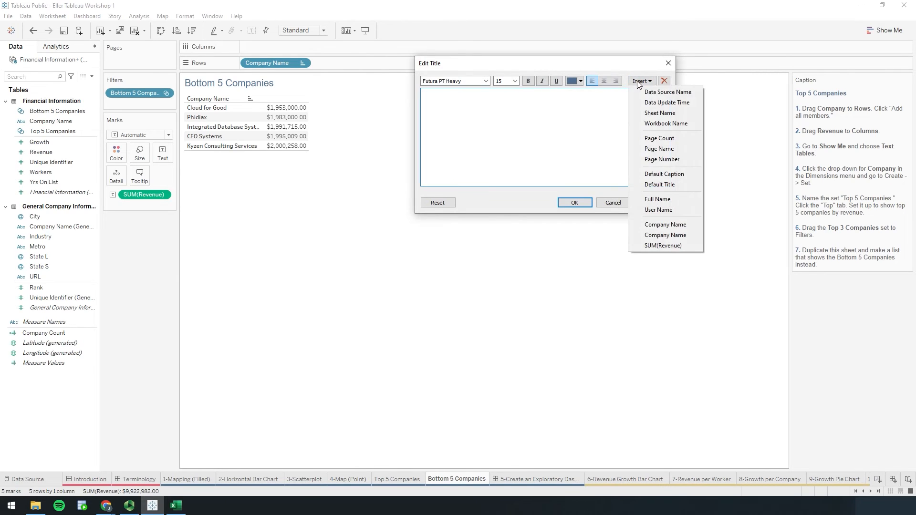
left_click(659, 113)
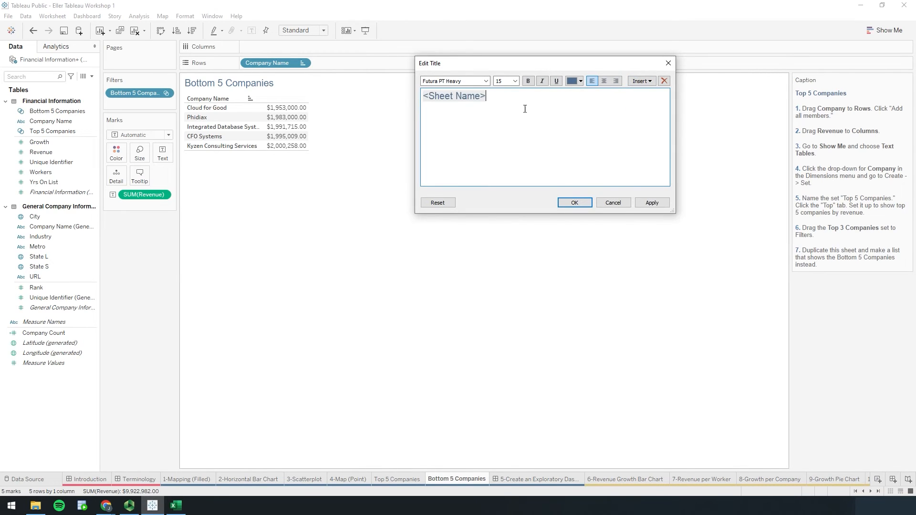
left_click(572, 203)
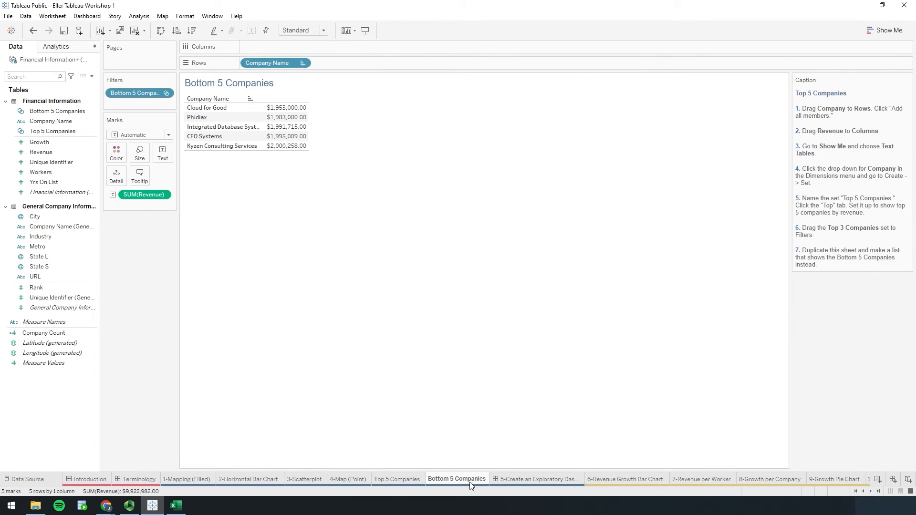
Create a new filter action for the 5-Create an Exploratory Dashboard dashboard.
left_click(525, 482)
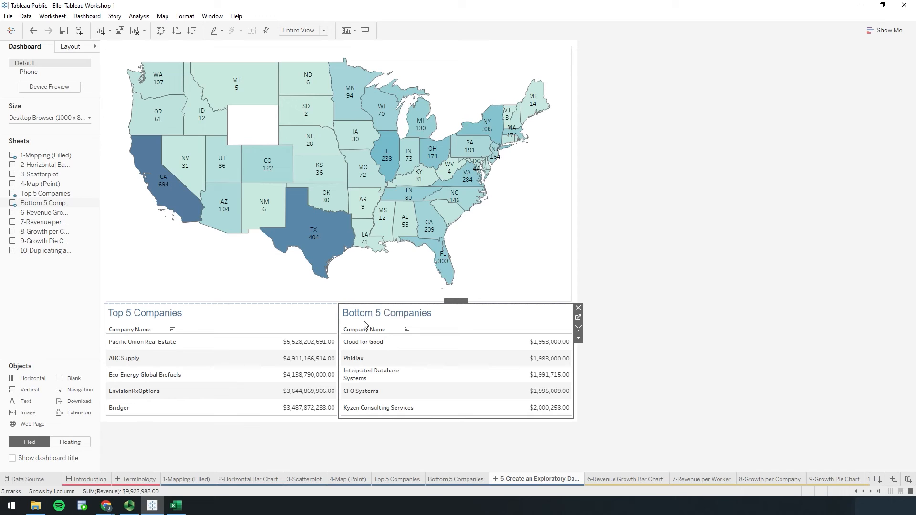
left_click(224, 278)
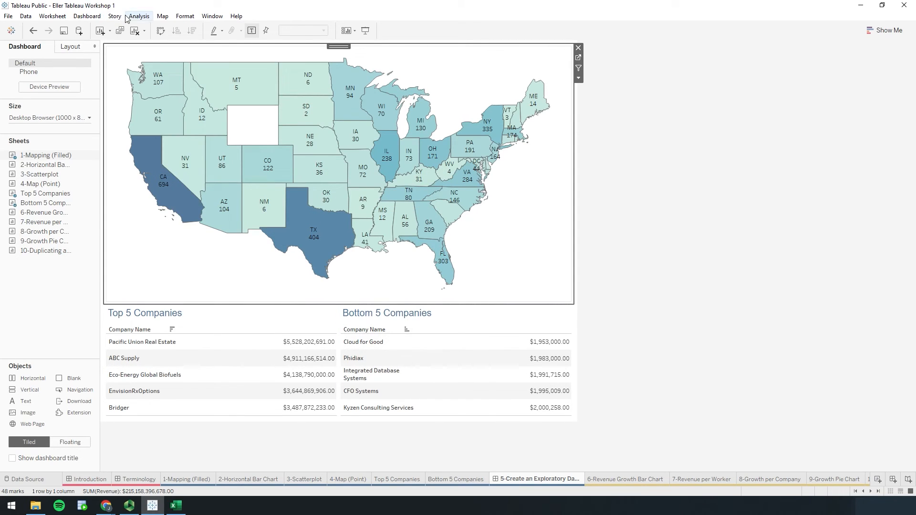
left_click(95, 19)
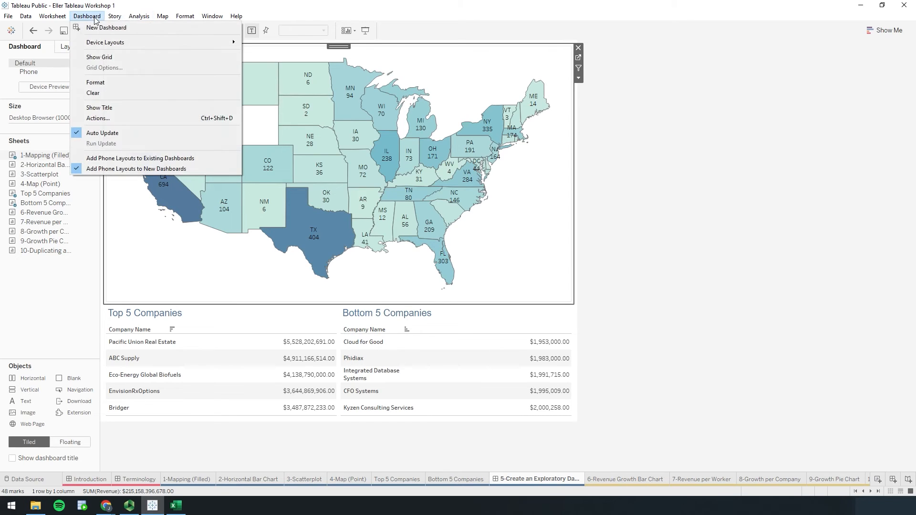
left_click(98, 119)
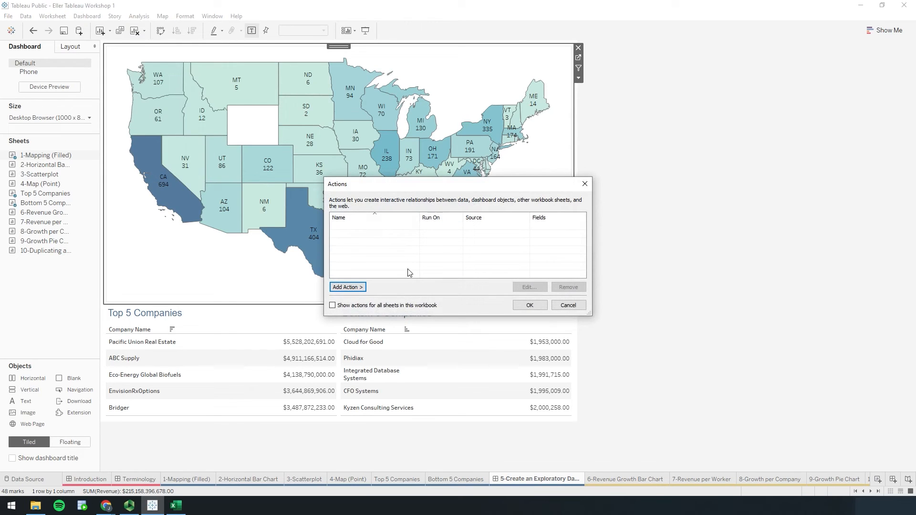
left_click(350, 288)
left_click(437, 192)
left_click_drag(486, 187, 742, 163)
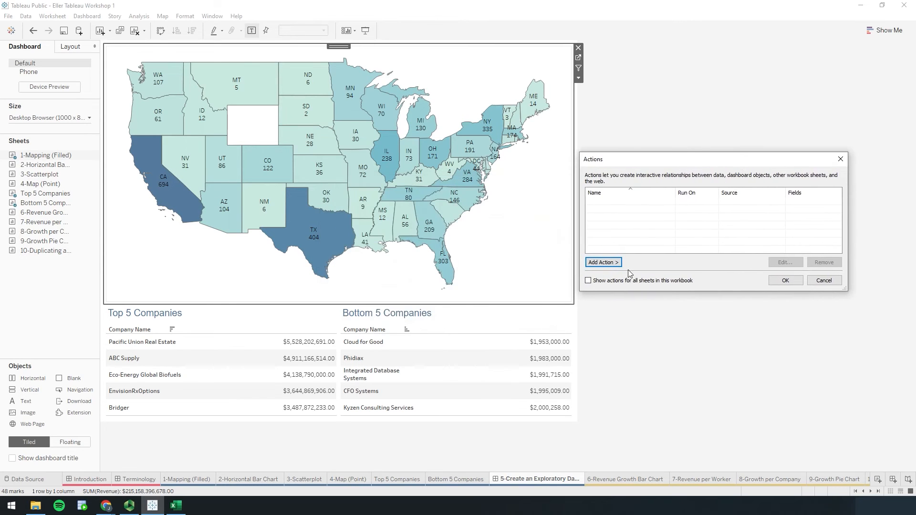
left_click(588, 265)
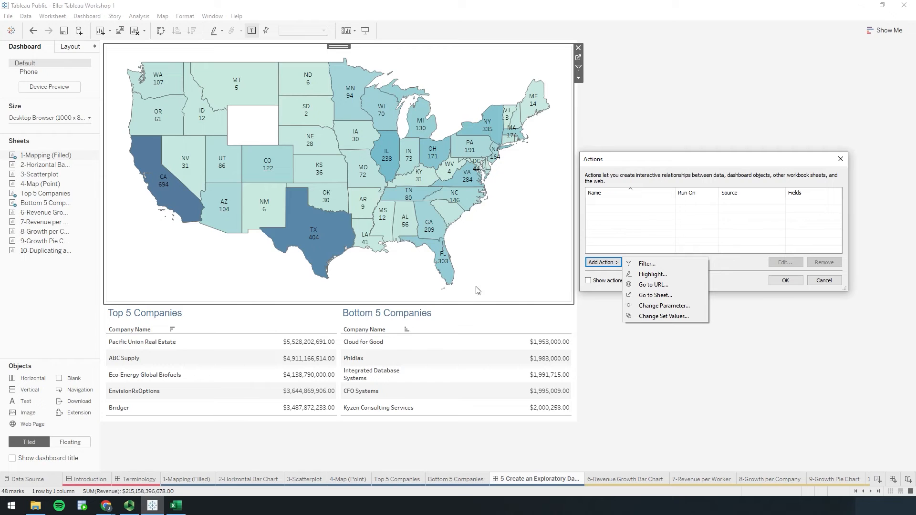
left_click(641, 269)
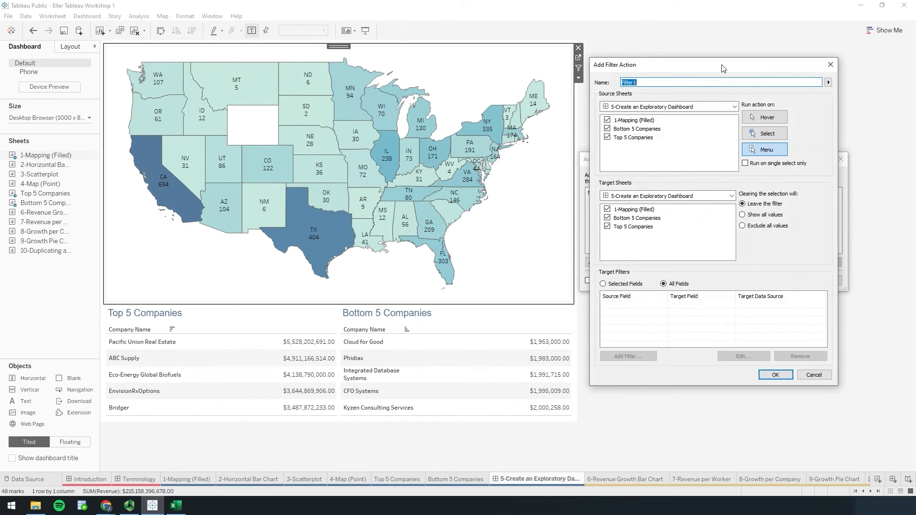
left_click_drag(720, 70, 694, 74)
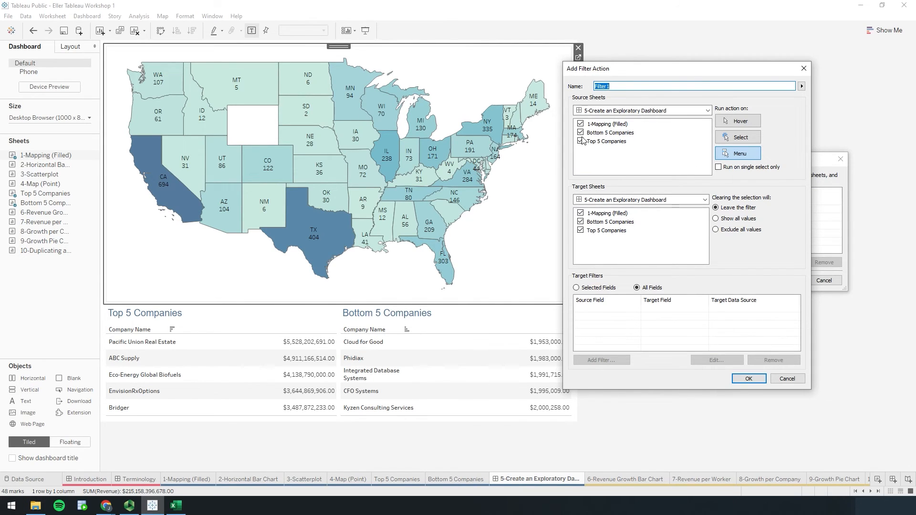
Make the filter action run on hover from 1-Mapping (Filled) only, targeting just the Top 5 and Bottom 5 tables and showing all values when cleared.
left_click(581, 141)
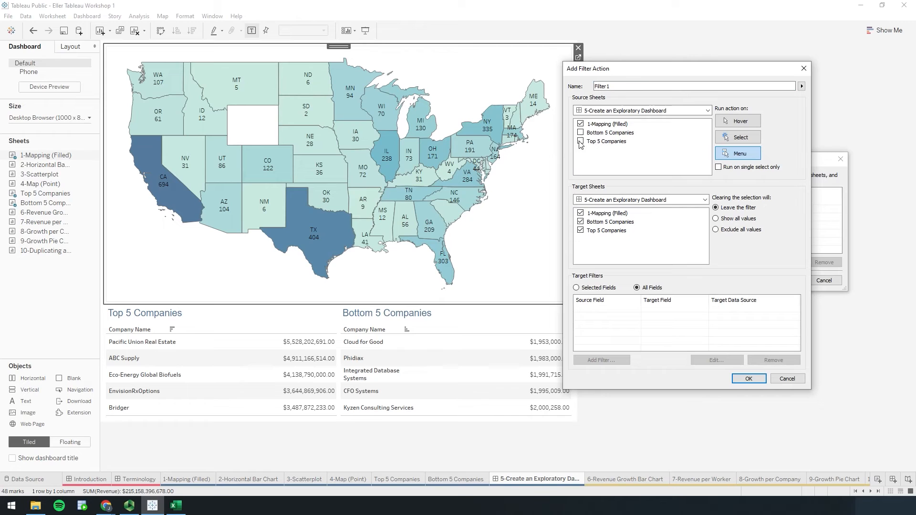
left_click(579, 132)
left_click(733, 124)
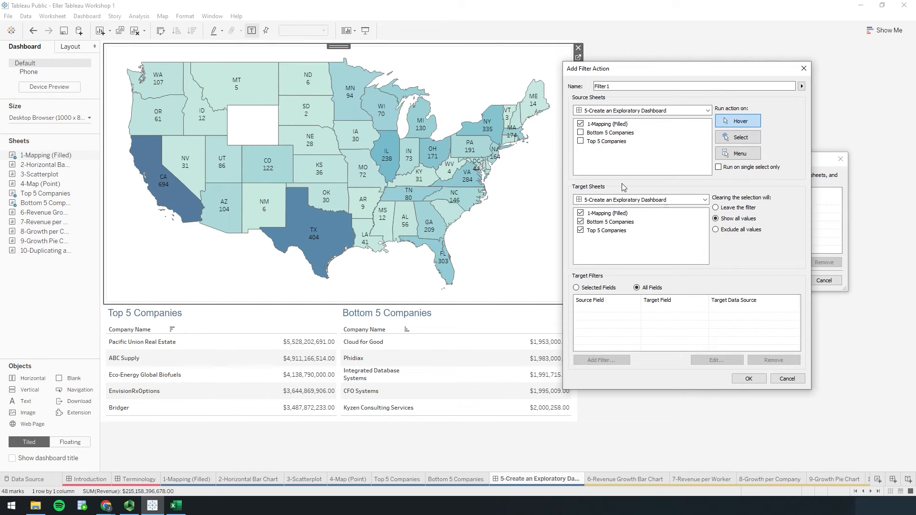
left_click(580, 214)
left_click(746, 379)
left_click(787, 284)
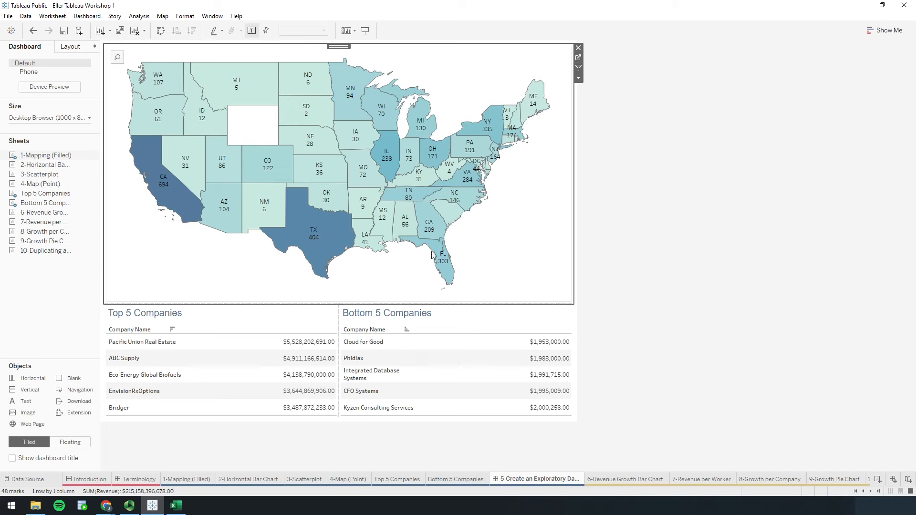
Test the map's hover filter on the two company tables with states such as Georgia, Texas and California.
left_click(428, 229)
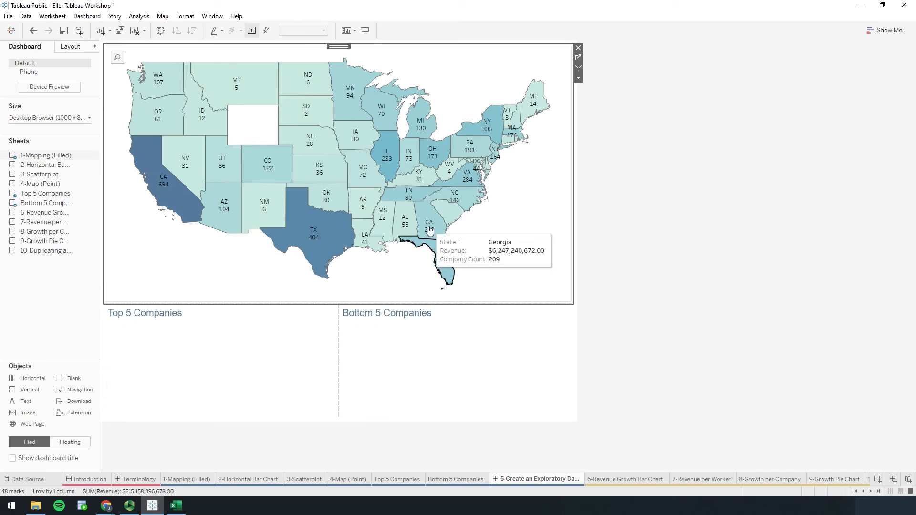
left_click(342, 246)
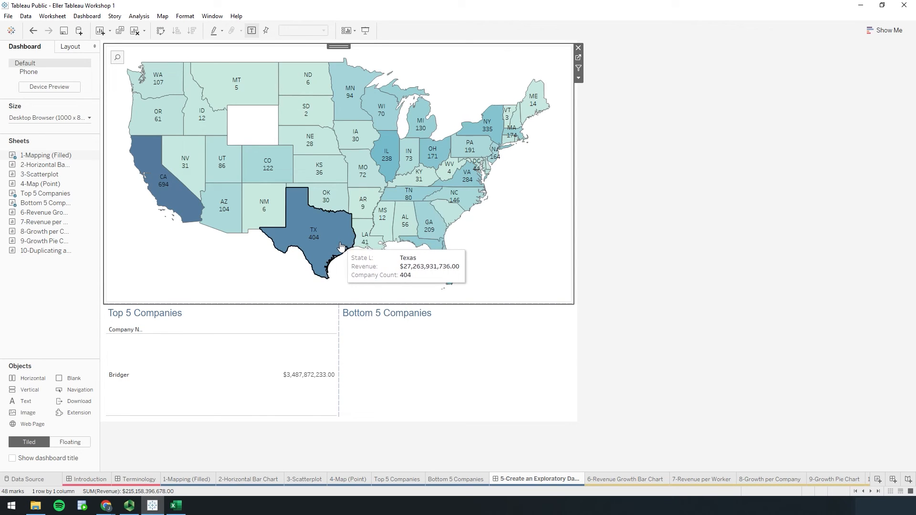
left_click(190, 217)
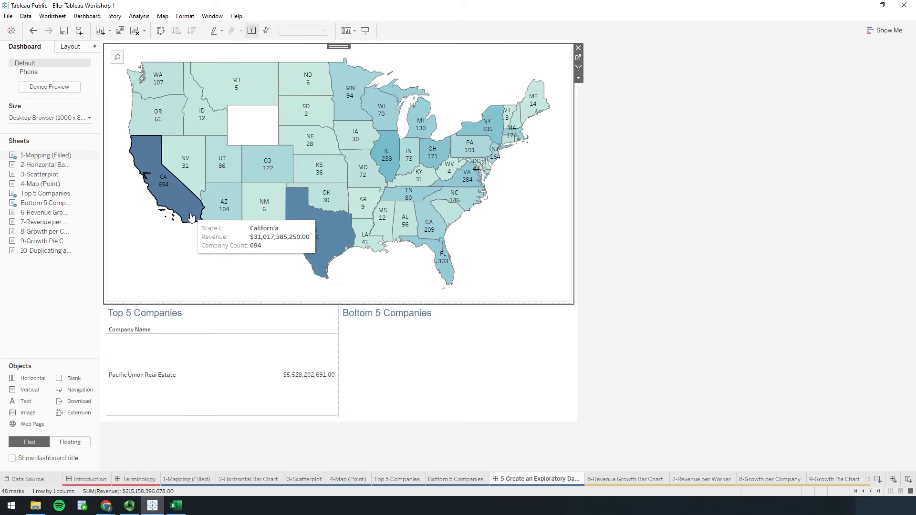
left_click(130, 290)
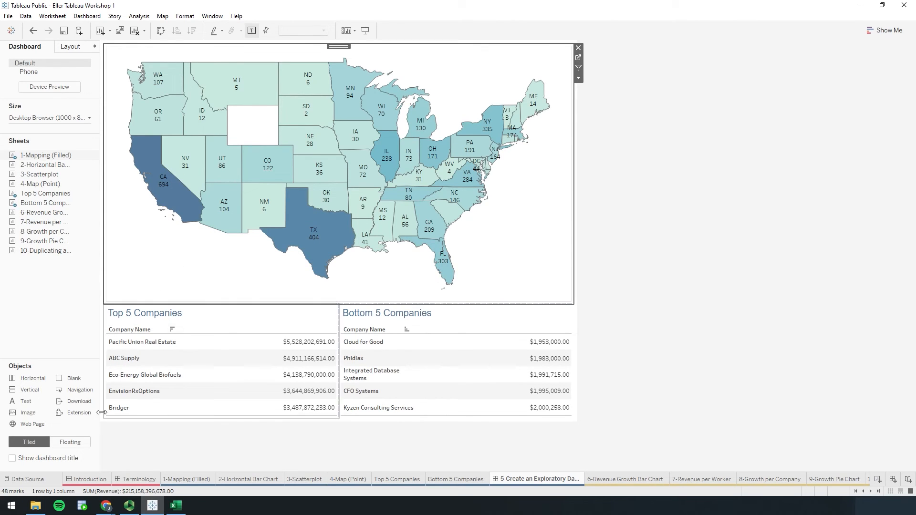
mouse_move(238, 380)
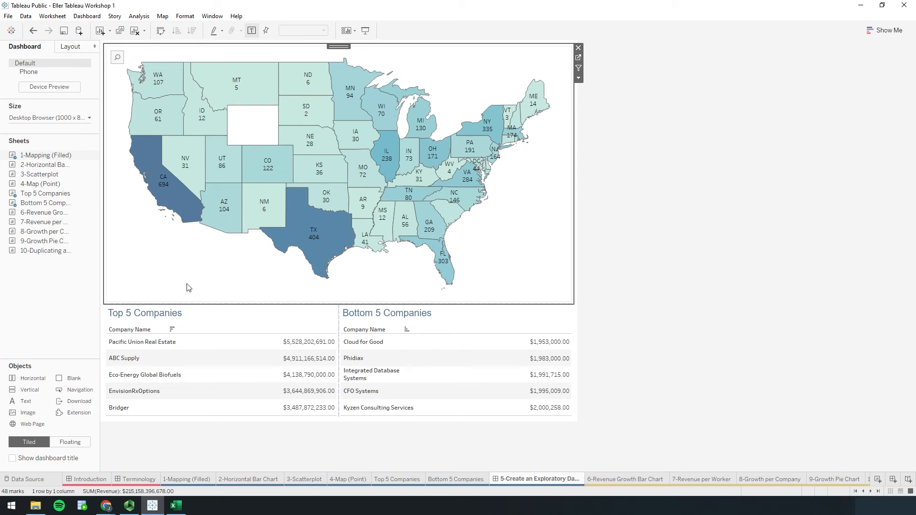
mouse_move(324, 242)
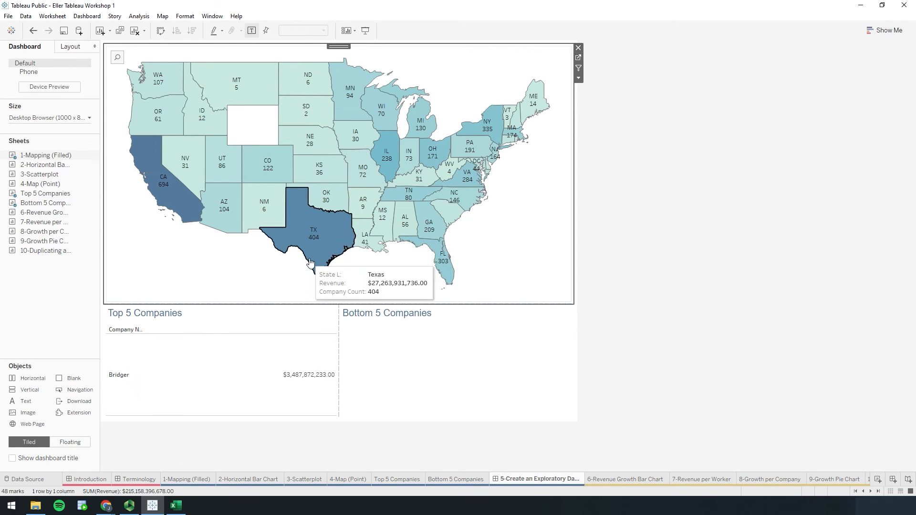
mouse_move(163, 231)
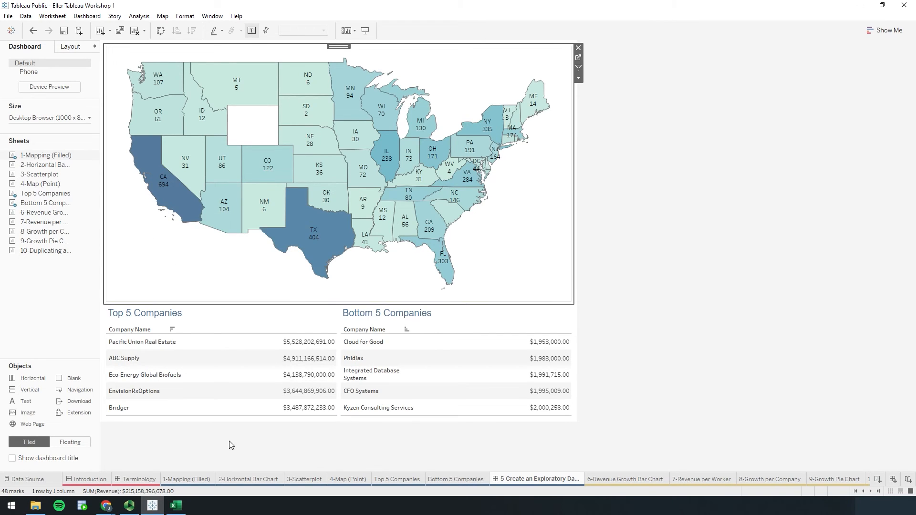
Review the filters on the 1-Mapping (Filled), Top 5 Companies and Bottom 5 Companies sheets, then return to the exploratory dashboard.
left_click(197, 478)
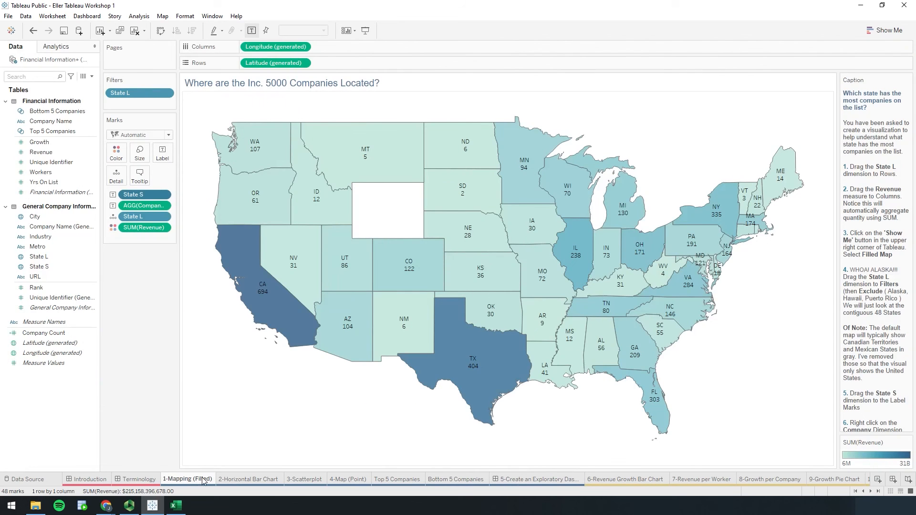
left_click(409, 480)
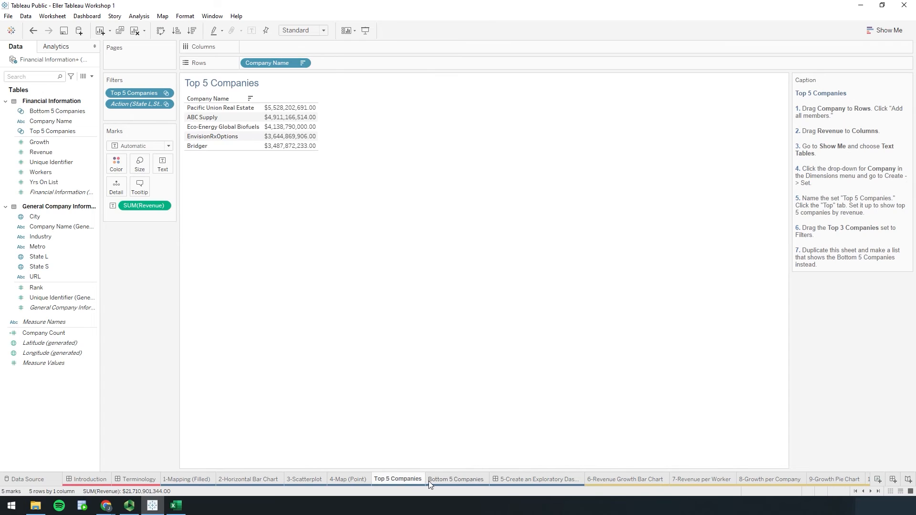
left_click(429, 480)
left_click(411, 478)
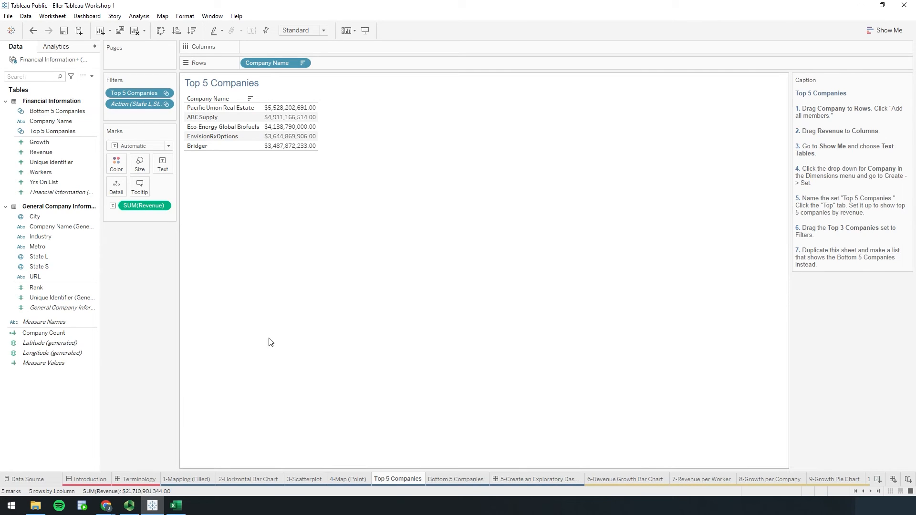
left_click(522, 478)
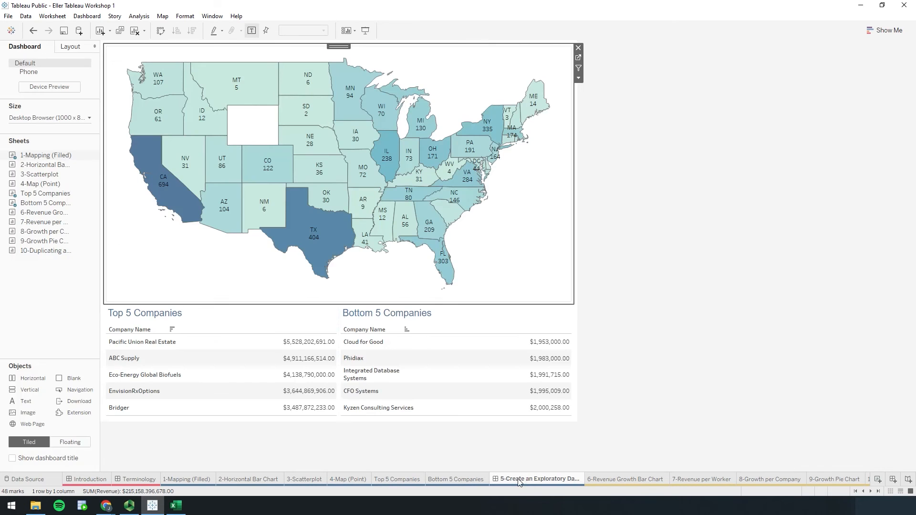
mouse_move(163, 206)
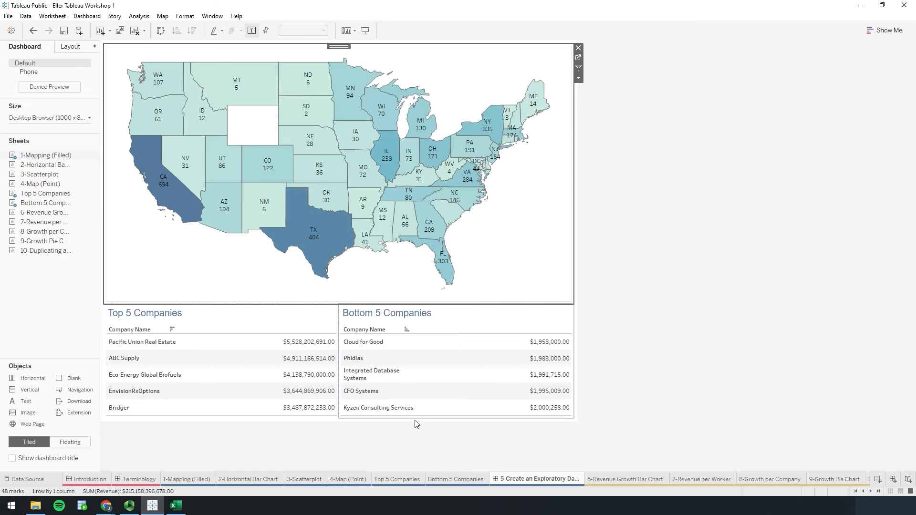
Add the State L action filter on the Top 5 Companies sheet to context.
left_click(396, 479)
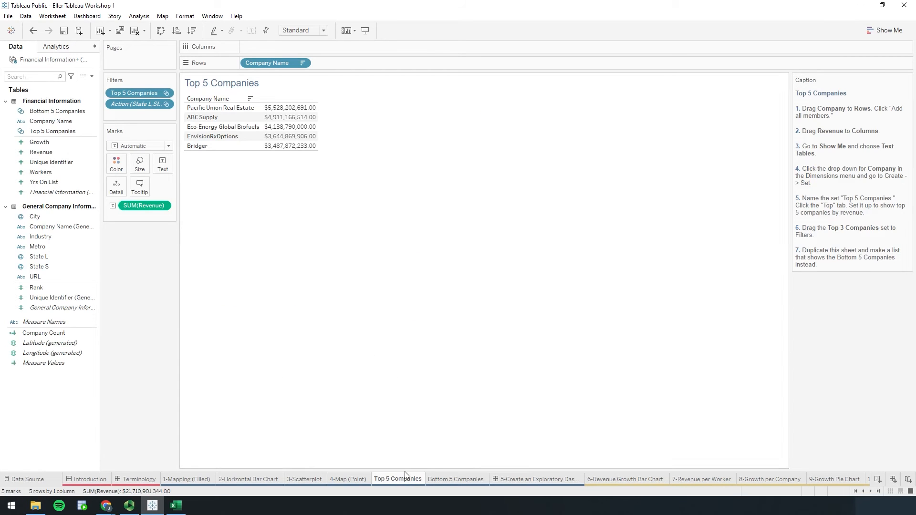
left_click(166, 105)
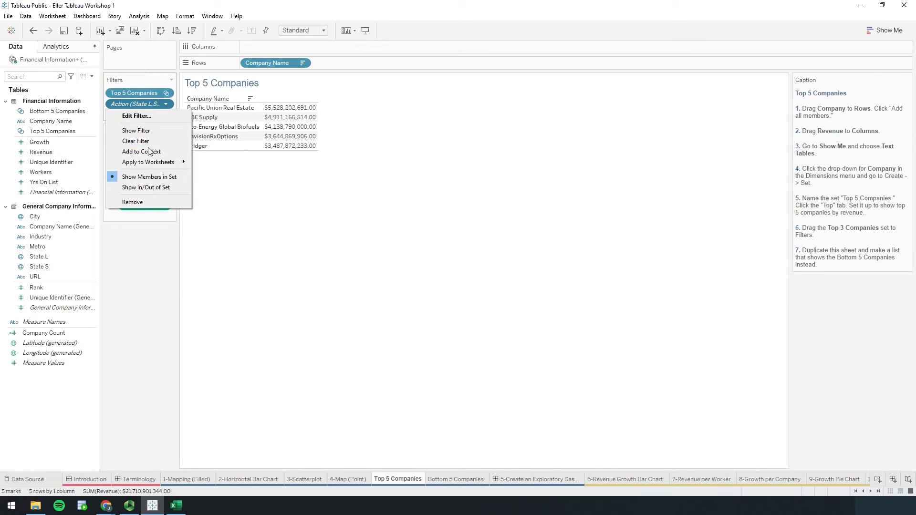
left_click(148, 152)
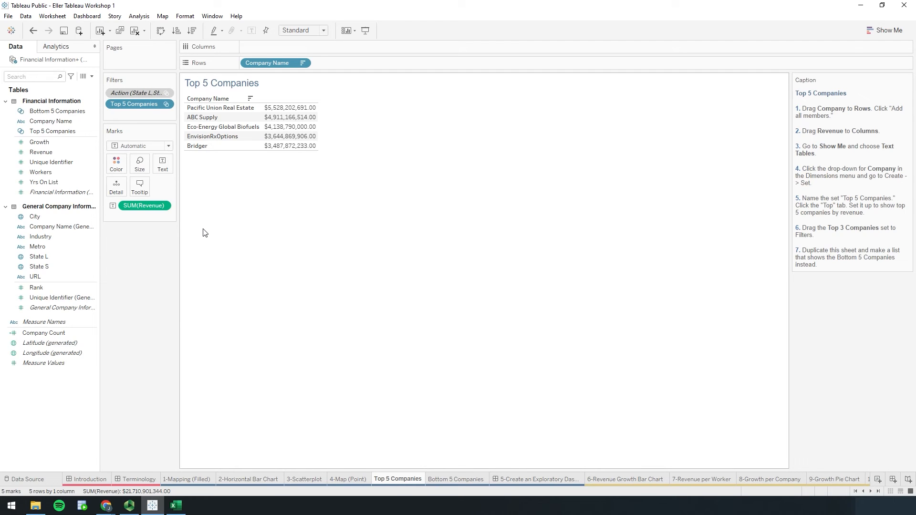
Add the State L action filter on the Bottom 5 Companies sheet to context.
left_click(448, 482)
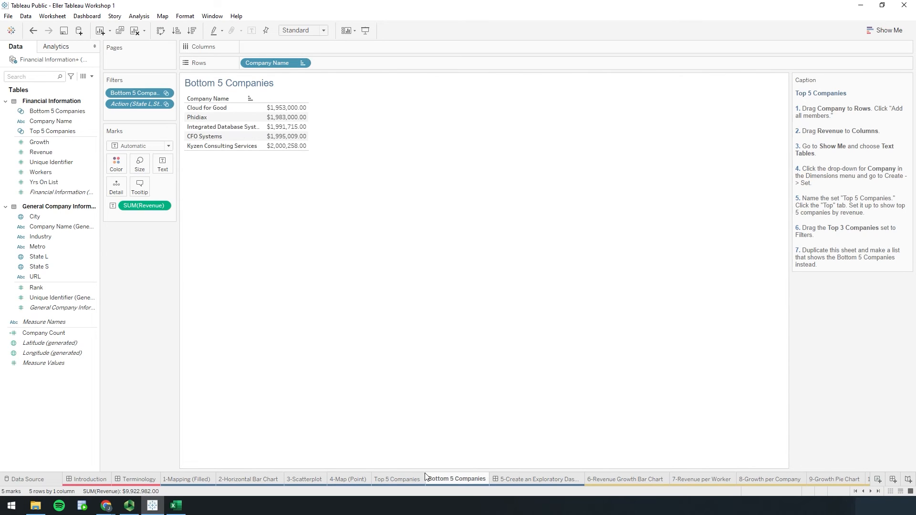
left_click(166, 104)
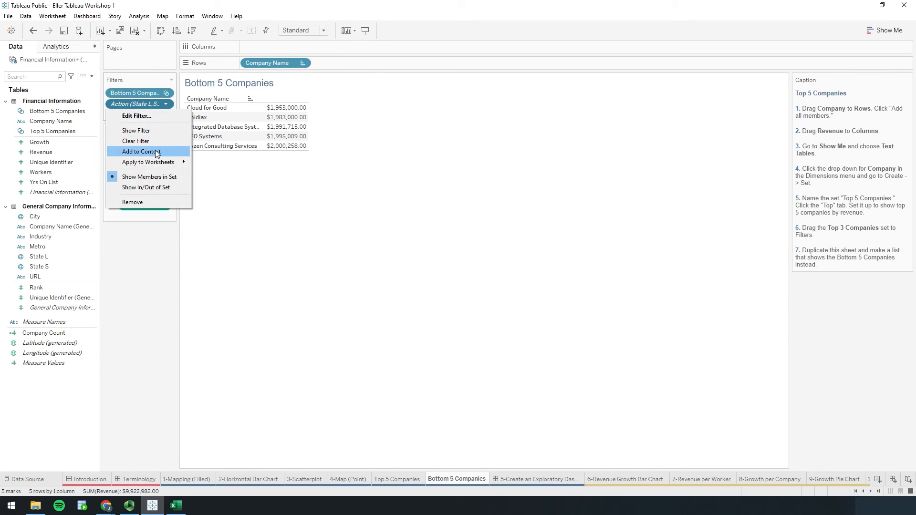
left_click(155, 150)
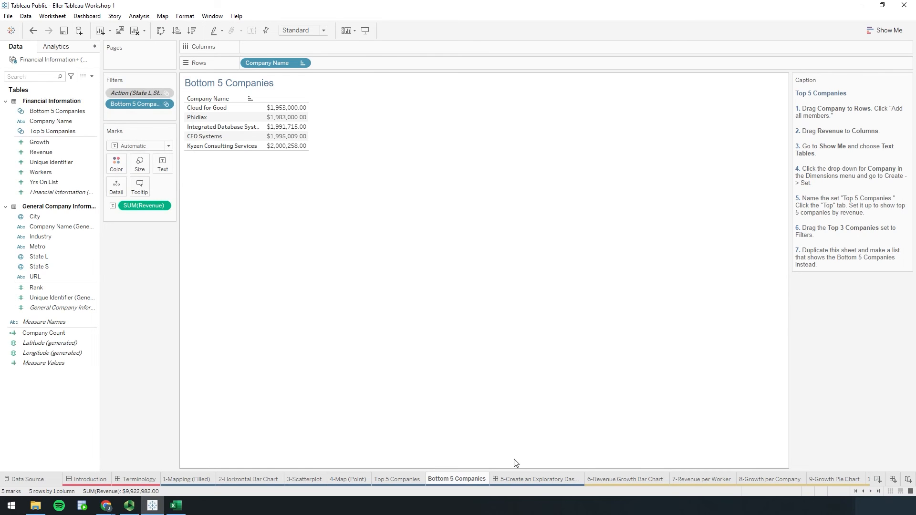
Test the map's hover filter on the 5-Create an Exploratory Dashboard with Texas and check both company tables.
left_click(522, 480)
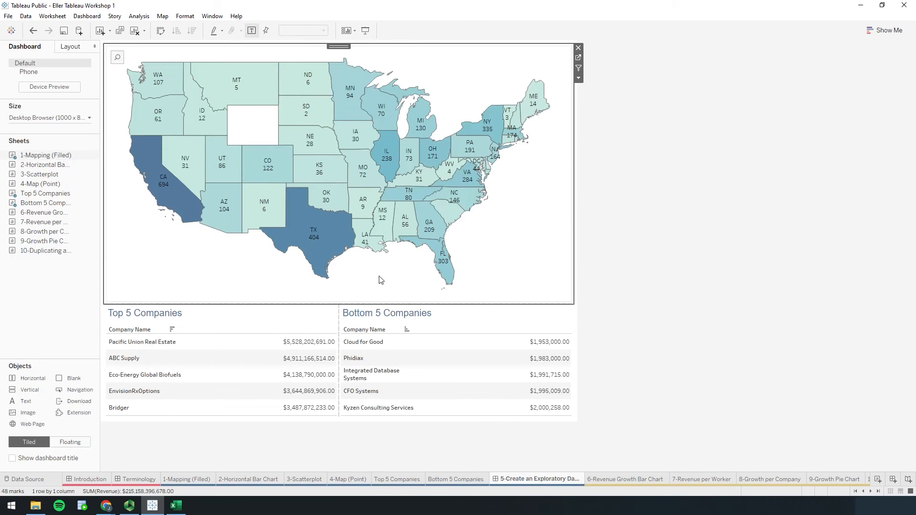
left_click(286, 238)
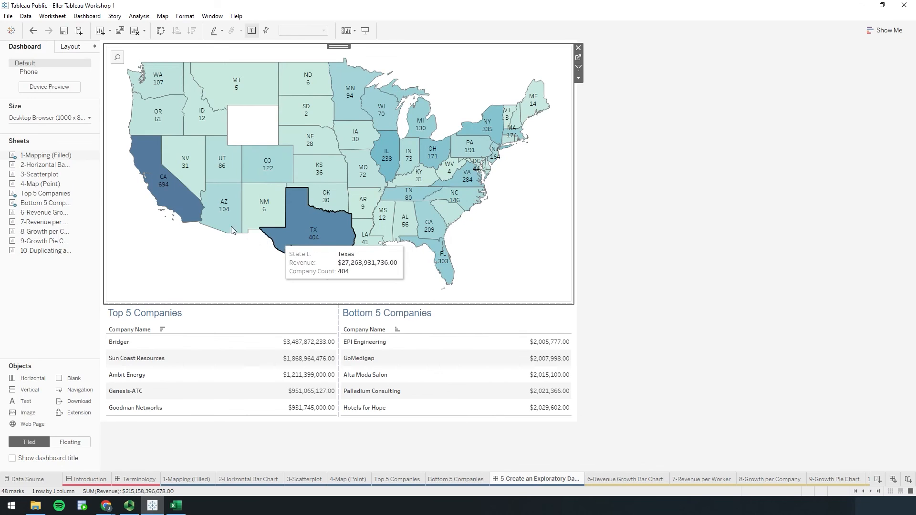
mouse_move(201, 221)
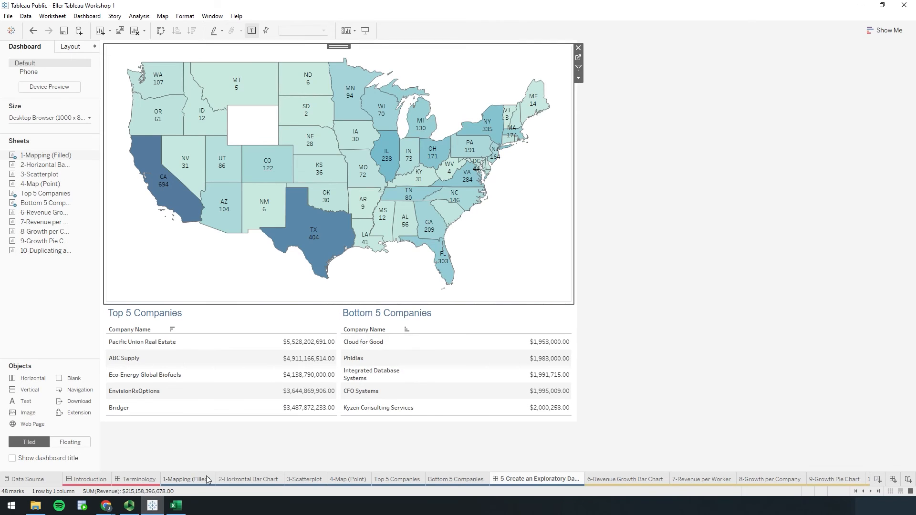
Review the 1-Mapping (Filled) sheet and the exploratory dashboard, then the 2-Horizontal Bar Chart, 3-Scatterplot and 4-Map (Point) sheets.
mouse_move(204, 479)
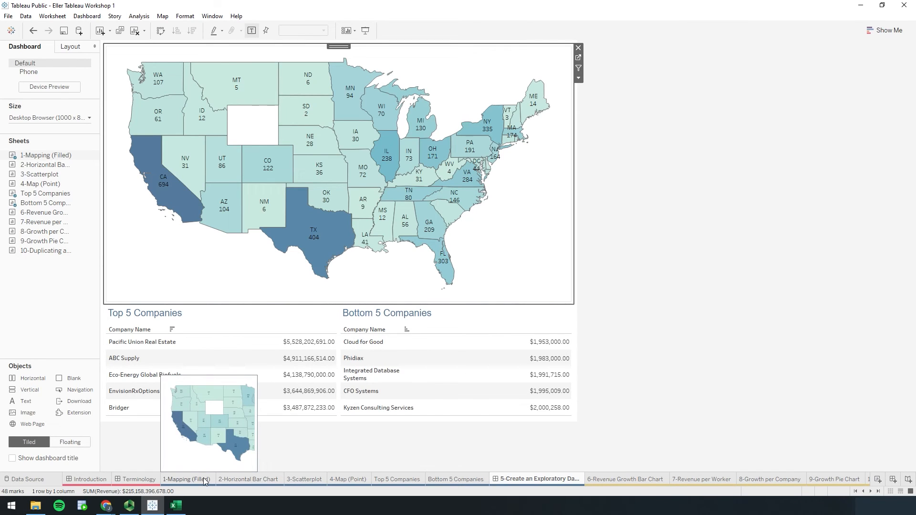
left_click(204, 480)
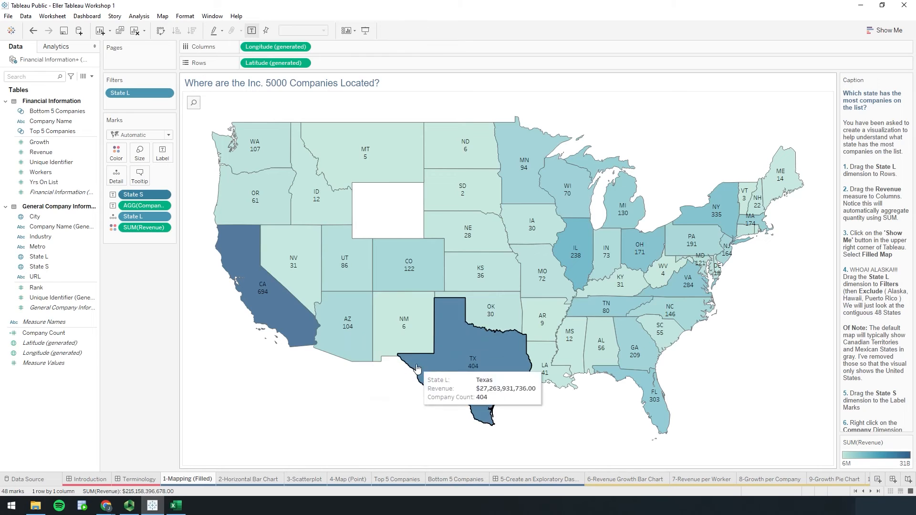
left_click(520, 480)
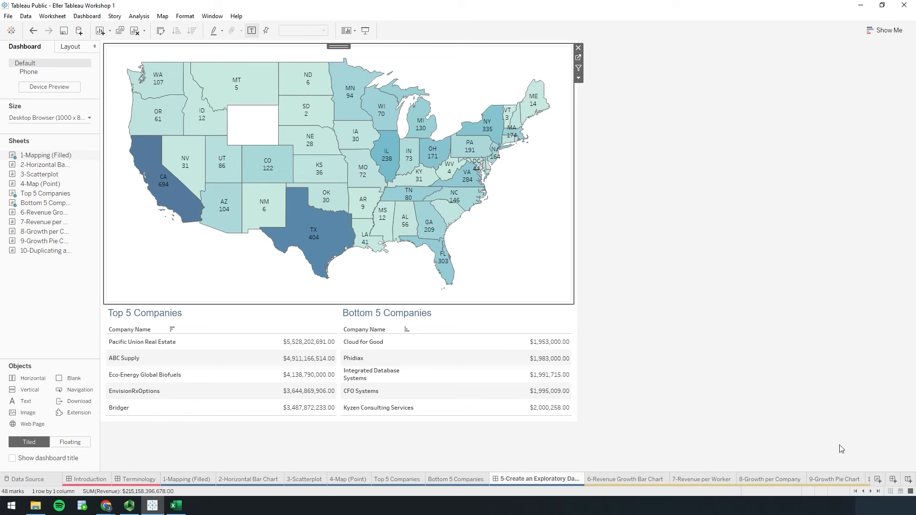
left_click(264, 479)
left_click(305, 479)
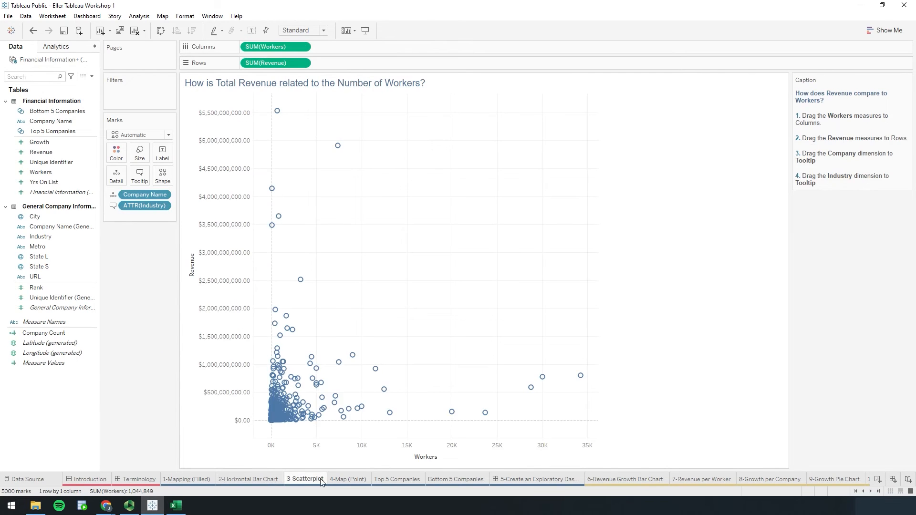
left_click(340, 478)
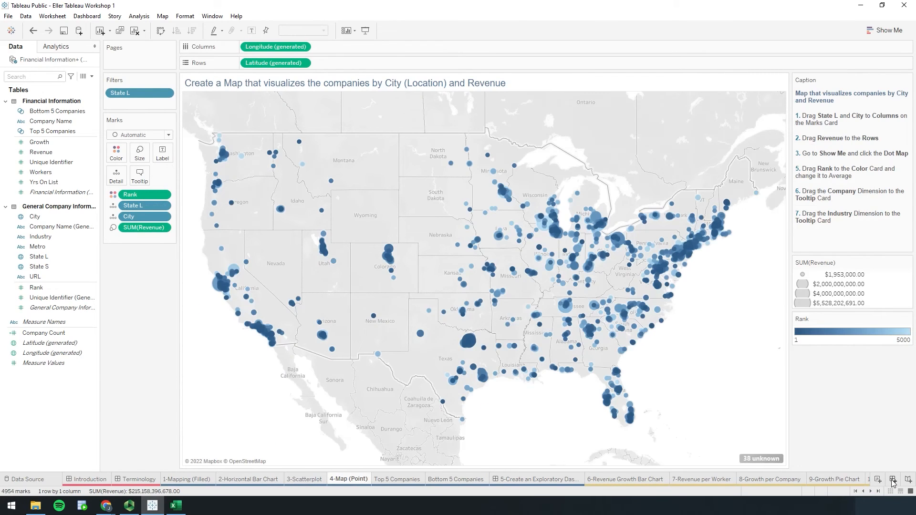
Create a new dashboard and place it directly after 5-Create an Exploratory Dashboard in the sheet order.
left_click(891, 481)
left_click(306, 479)
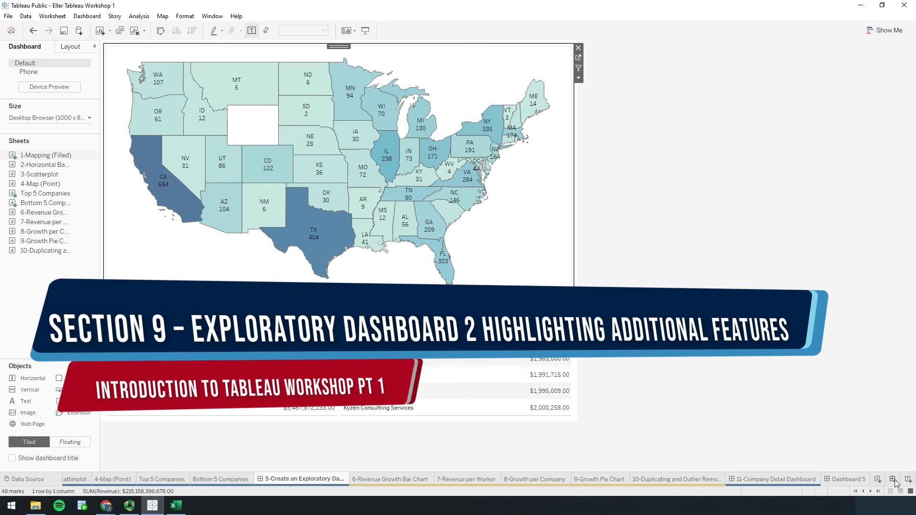
left_click(844, 479)
left_click_drag(845, 479, 356, 477)
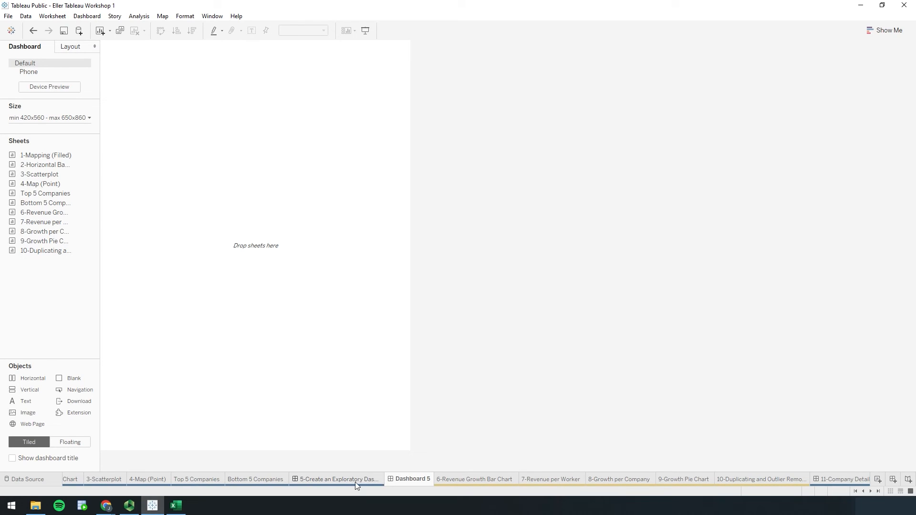
Change the new dashboard's sizing from a range to a fixed size and view the available size presets.
left_click(66, 119)
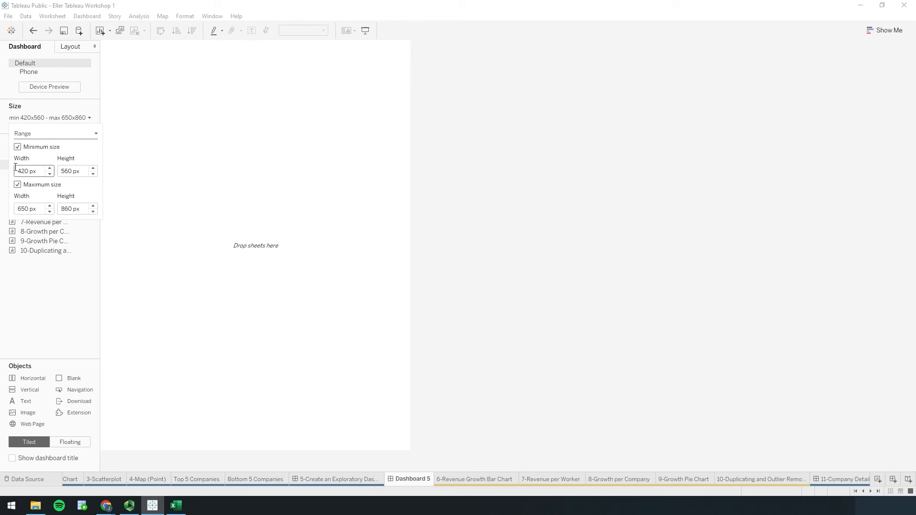
left_click(51, 136)
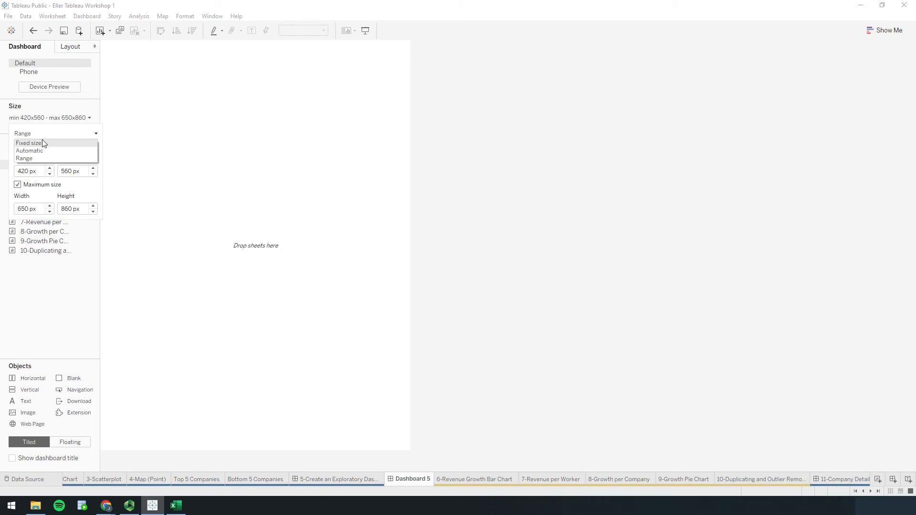
left_click(43, 142)
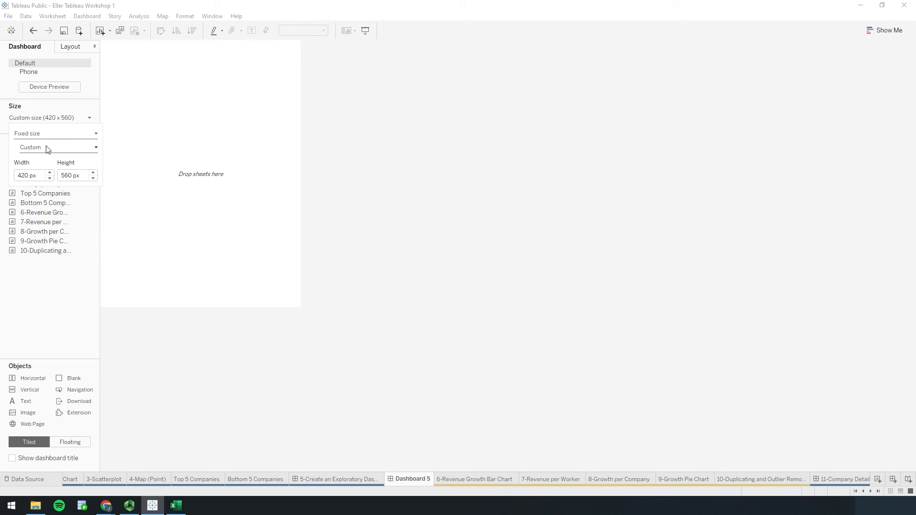
left_click(47, 149)
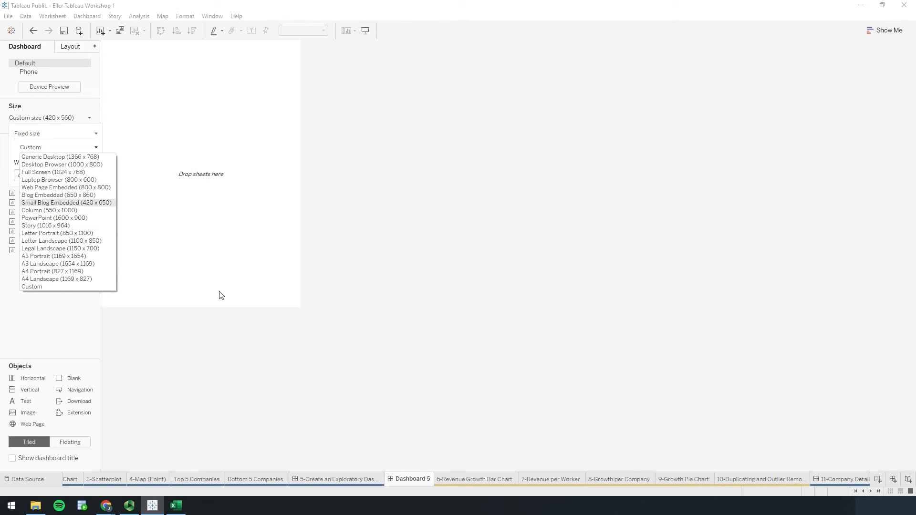
Check the width and height used by the 5-Create an Exploratory Dashboard.
left_click(336, 479)
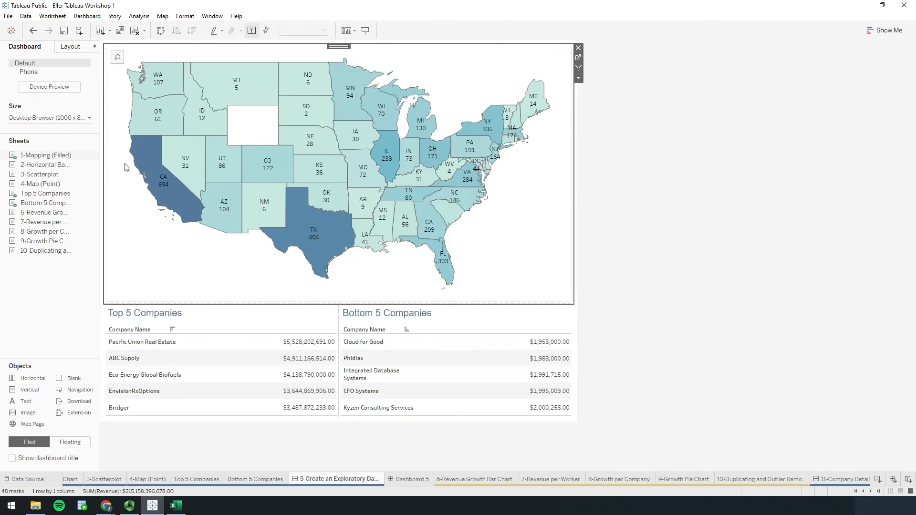
left_click(88, 120)
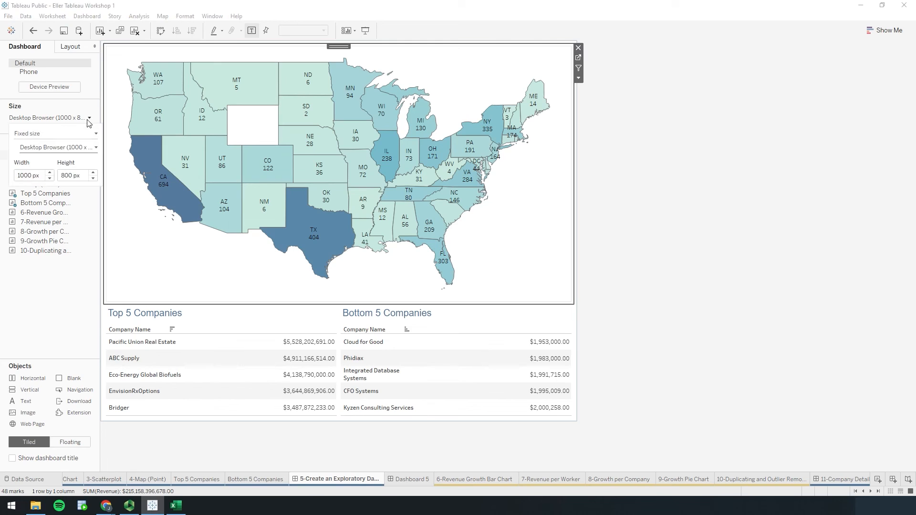
left_click(594, 280)
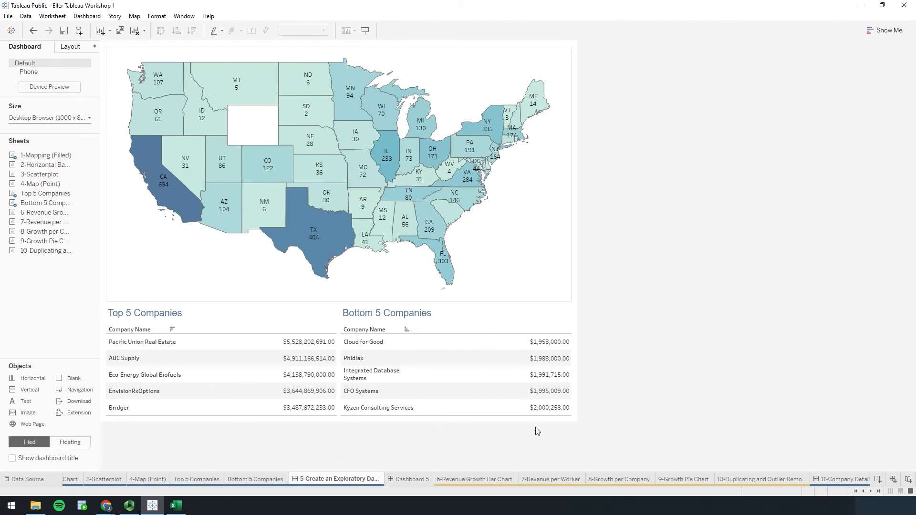
Set the new dashboard's fixed size to 1000 px wide by 800 px high.
left_click(405, 479)
left_click(62, 119)
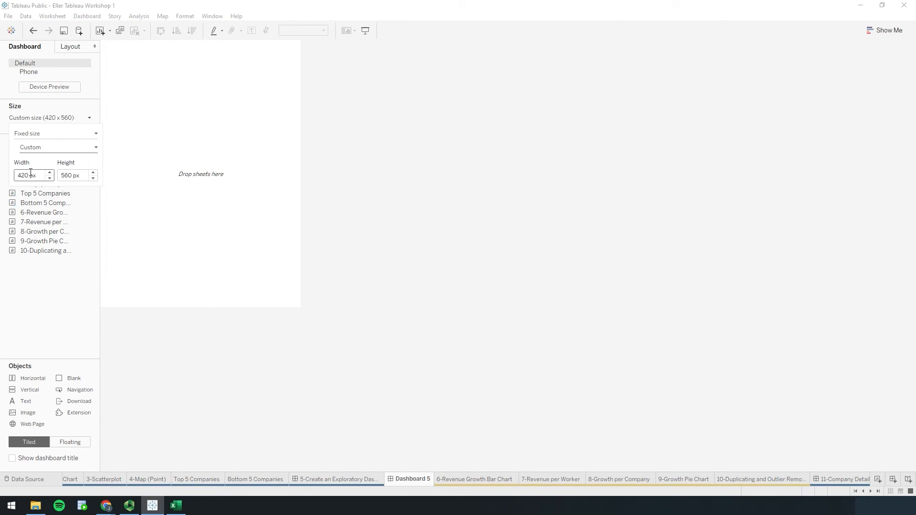
left_click_drag(28, 176, 15, 177)
type("1000")
left_click_drag(70, 175, 63, 175)
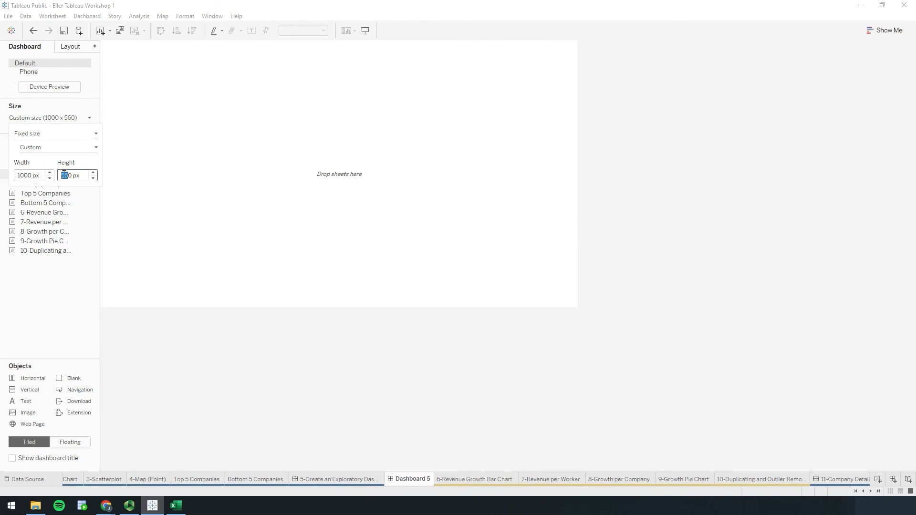
type("80")
left_click(188, 259)
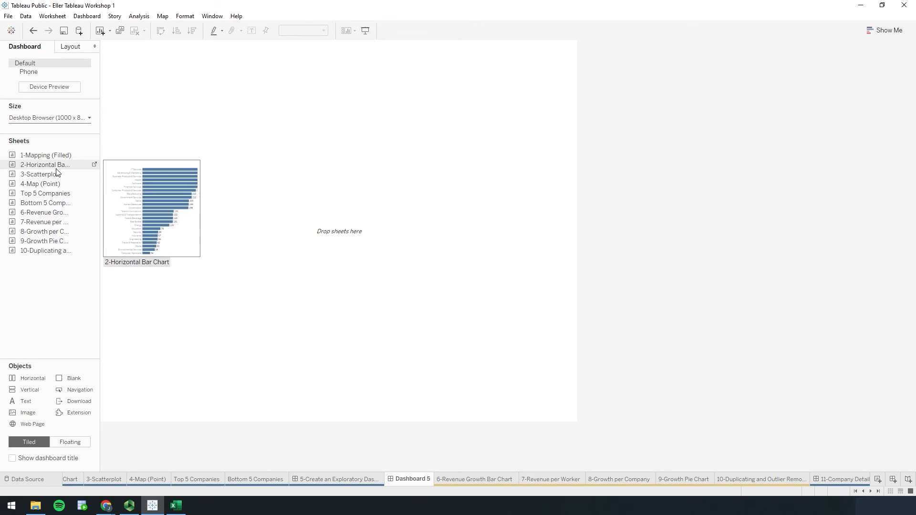
Add the 2-Horizontal Bar Chart sheet to the new dashboard and place the 3-Scatterplot sheet below it.
left_click_drag(56, 169, 222, 119)
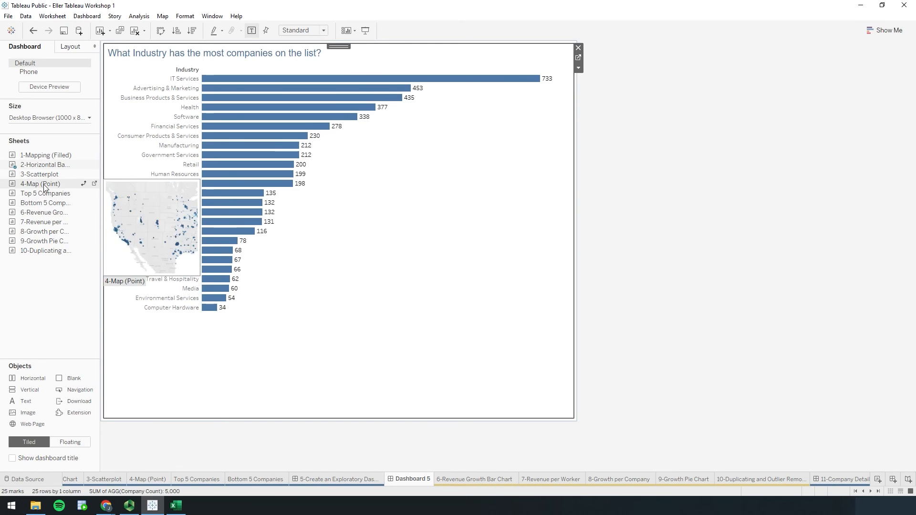
left_click_drag(43, 184, 316, 296)
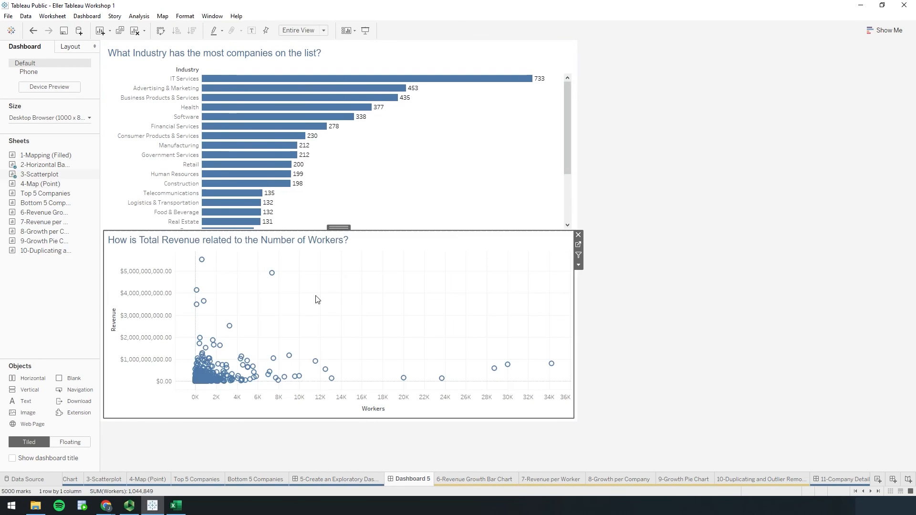
mouse_move(305, 229)
left_mouse_down()
mouse_move(300, 262)
mouse_move(307, 230)
left_mouse_up()
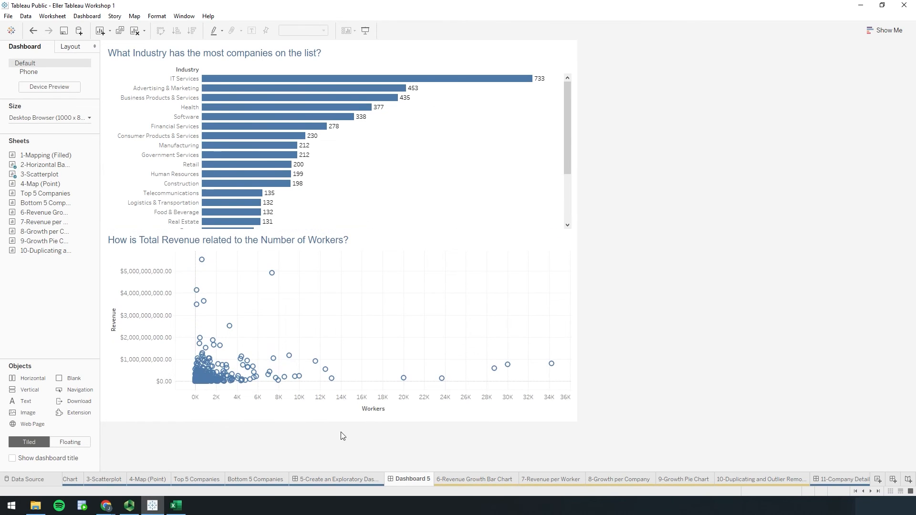
Increase the new dashboard's fixed height to 1100 px.
left_click(70, 118)
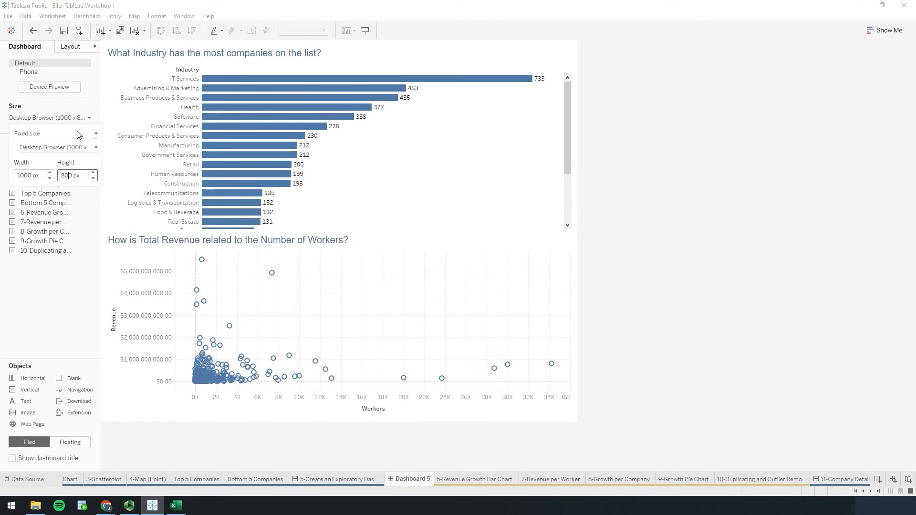
double_click(71, 175)
type("1100")
key("Return")
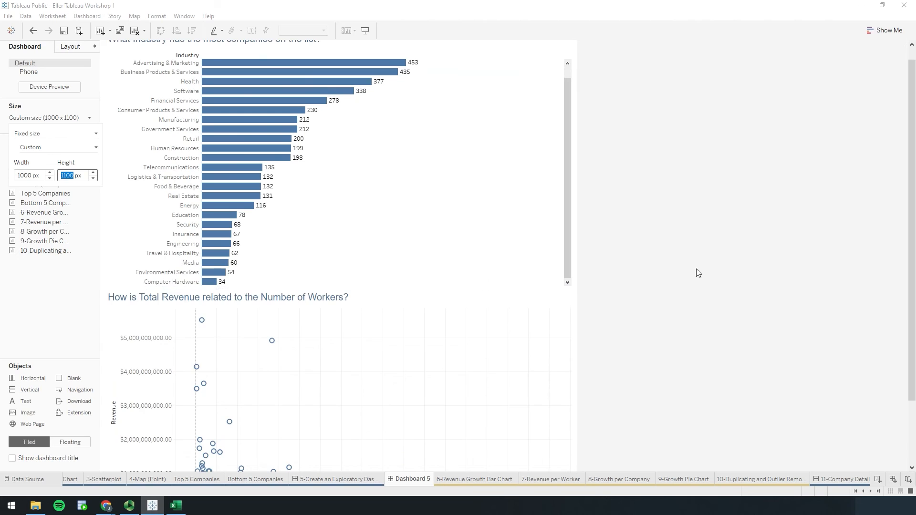
Lower the divider between the two charts so the bar chart fits every industry without its own scrollbar.
scroll(696, 282, "up", 1)
scroll(694, 289, "down", 2)
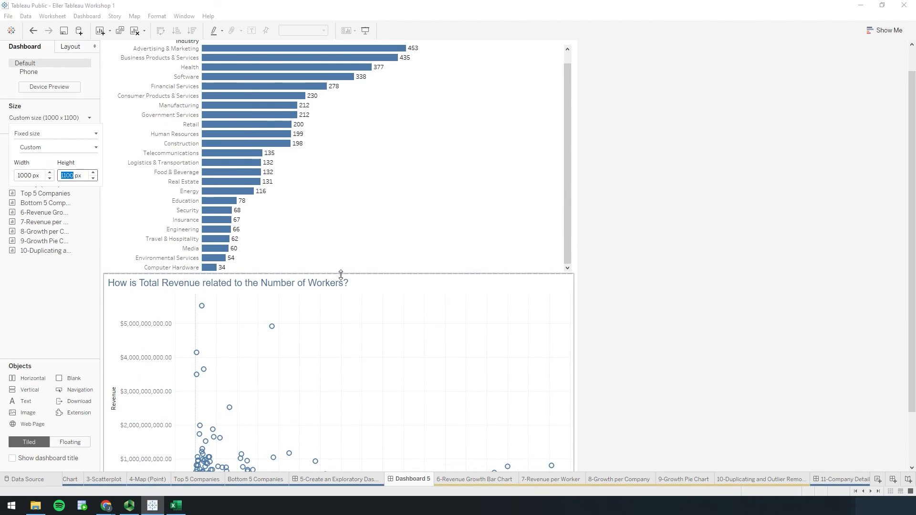
left_click(341, 275)
scroll(341, 288, "up", 1)
scroll(663, 248, "up", 2)
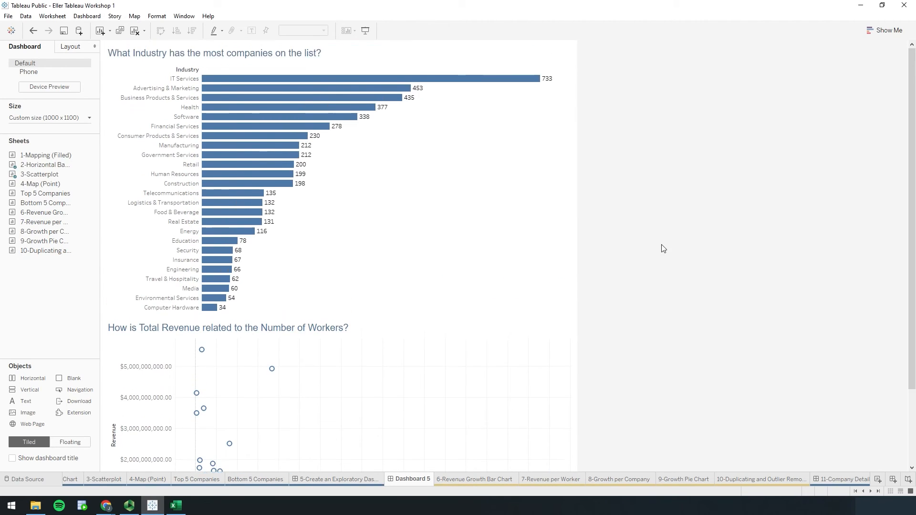
Examine the layout of the industry bar chart and the revenue versus workers scatterplot over the dashboard's full height.
scroll(666, 251, "down", 3)
scroll(668, 263, "up", 2)
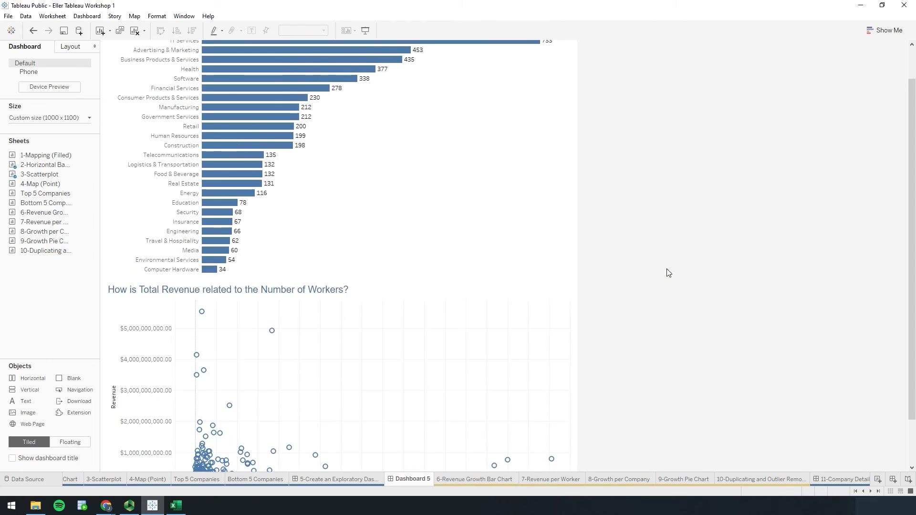
scroll(668, 273, "up", 1)
scroll(669, 270, "down", 3)
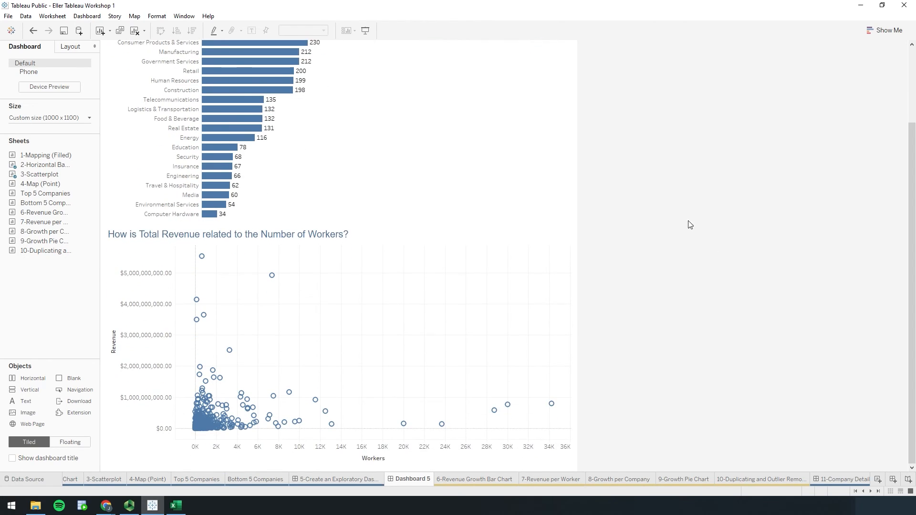
scroll(673, 224, "up", 2)
scroll(677, 221, "down", 2)
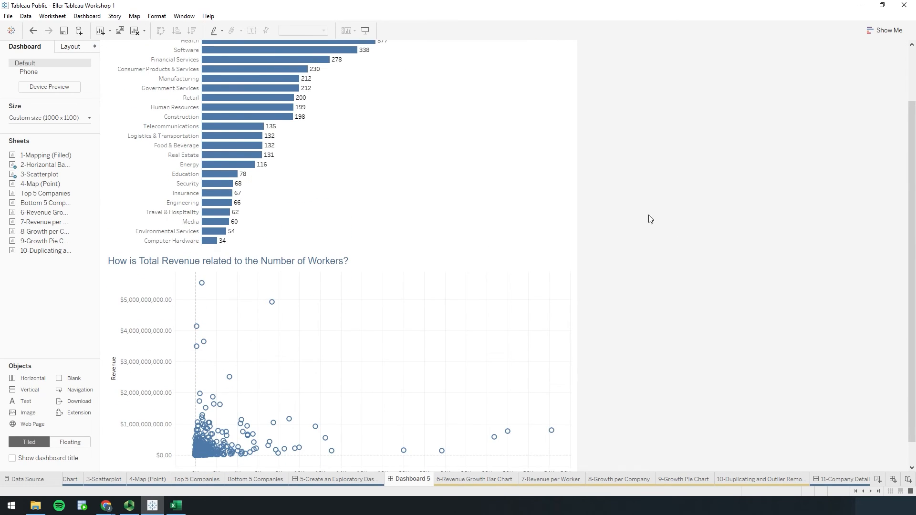
scroll(703, 230, "up", 1)
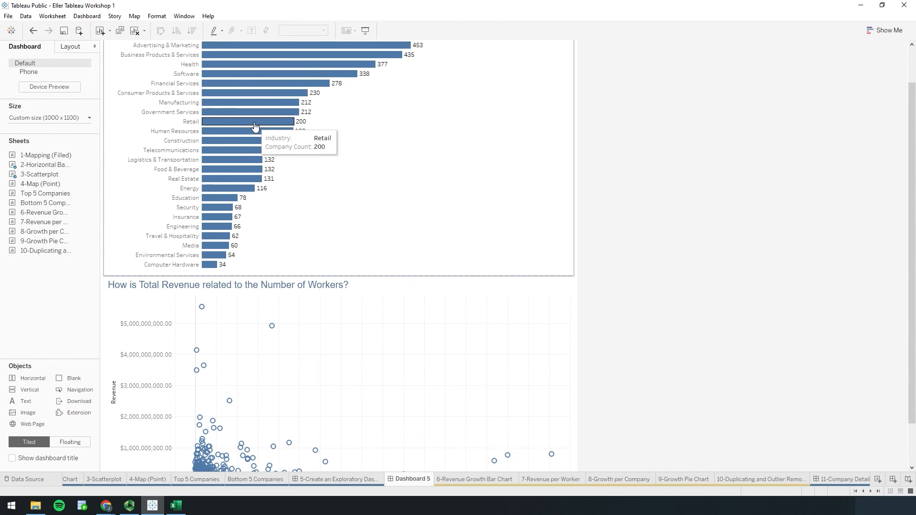
scroll(425, 194, "down", 1)
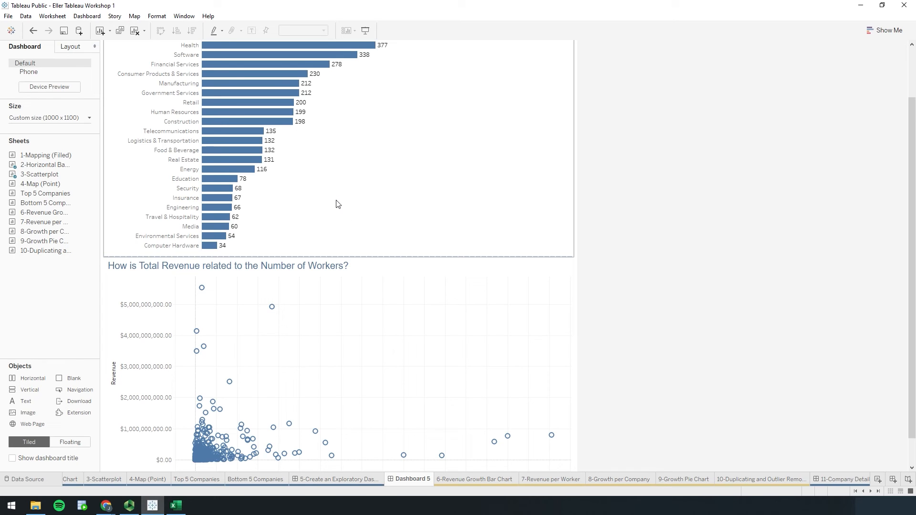
Add a highlight action that runs on hover, with 2-Horizontal Bar Chart as the only source sheet and 3-Scatterplot as the only target.
scroll(348, 198, "up", 3)
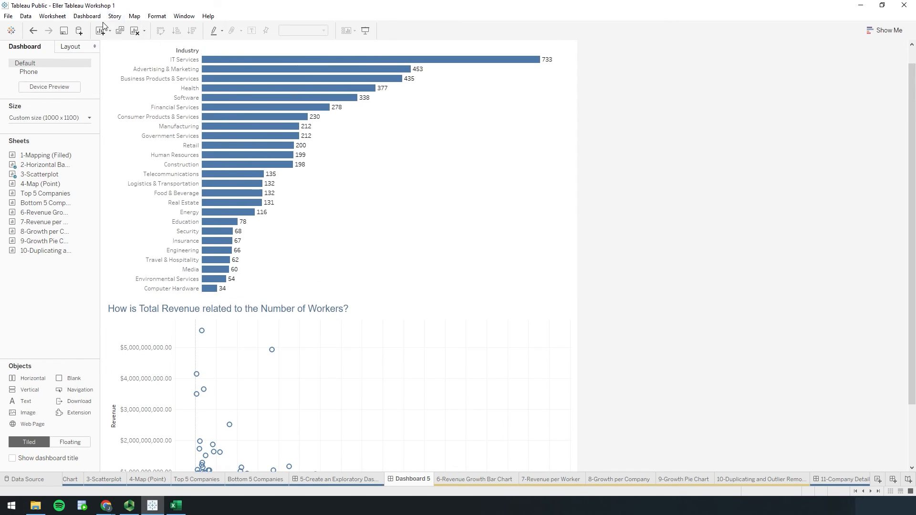
left_click(87, 17)
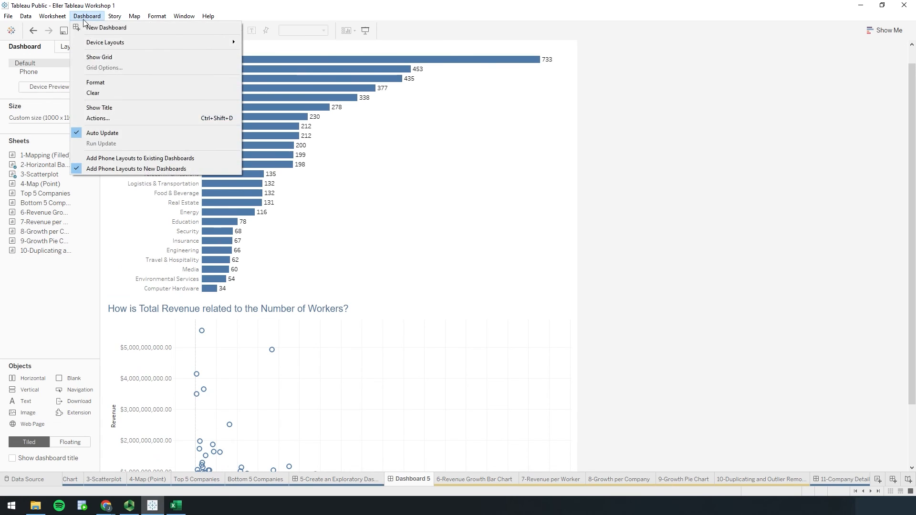
left_click(115, 117)
left_click(354, 286)
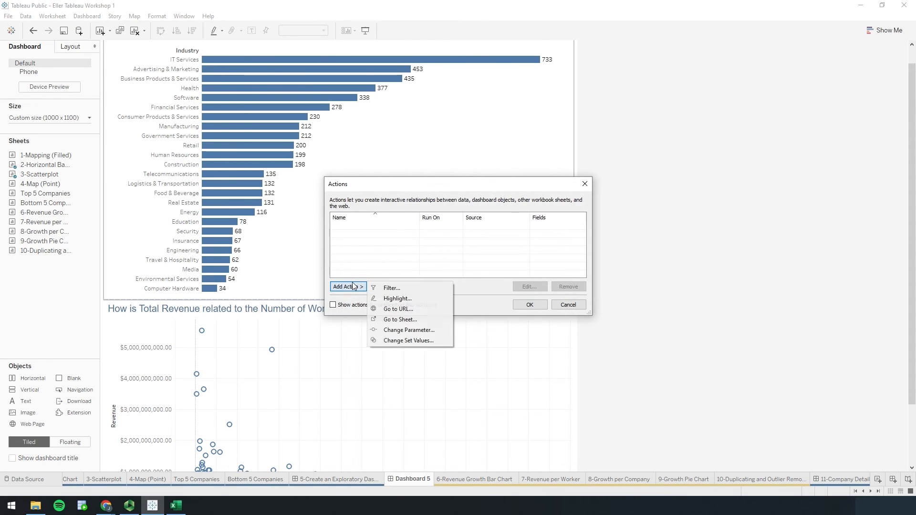
left_click(399, 299)
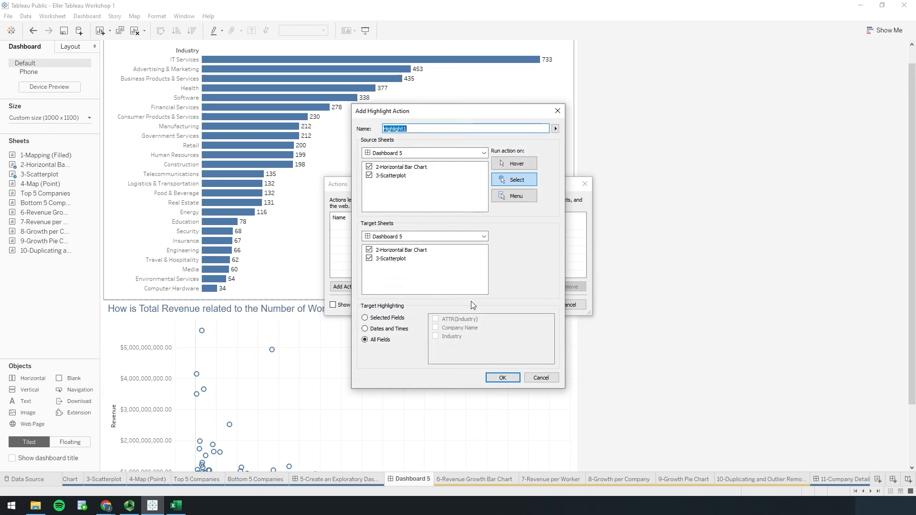
left_click(511, 165)
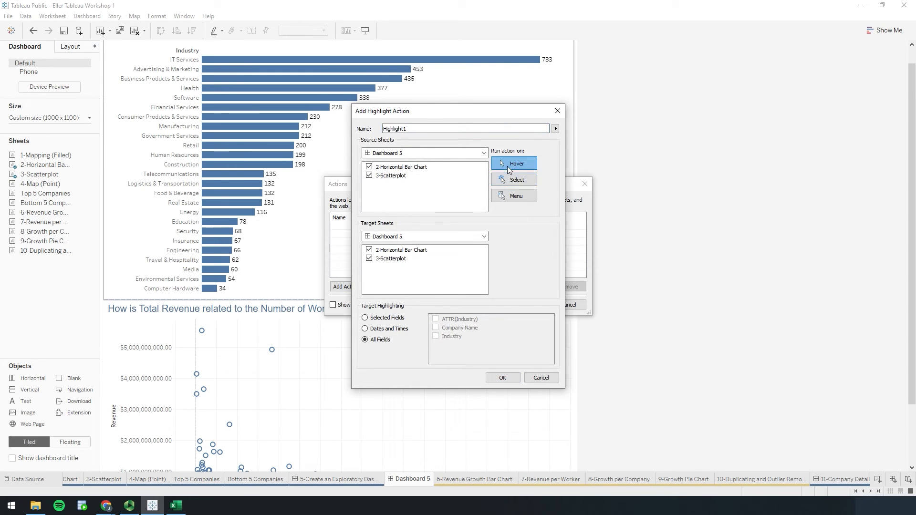
left_click(369, 175)
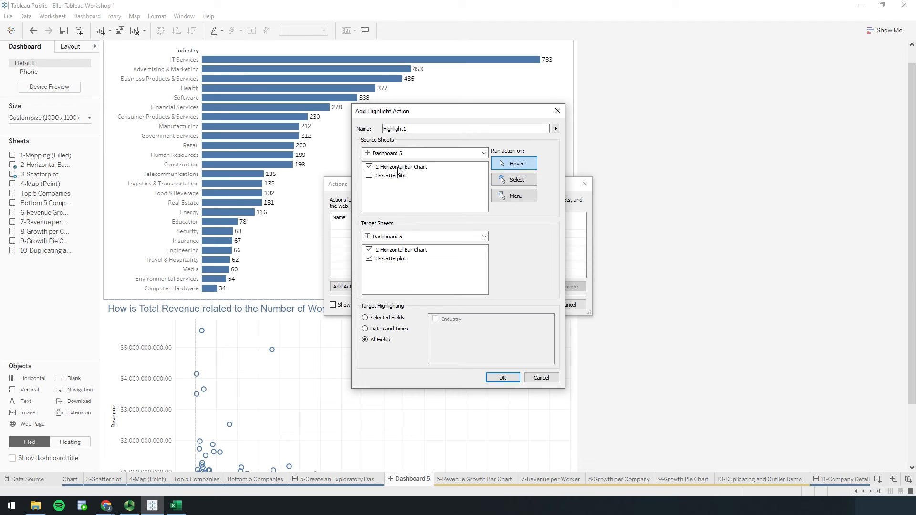
left_click(368, 251)
left_click(502, 377)
left_click(528, 305)
Test the highlight action by pointing at several industry bars, including Telecommunications and Real Estate, and watching the scatterplot.
scroll(525, 223, "down", 3)
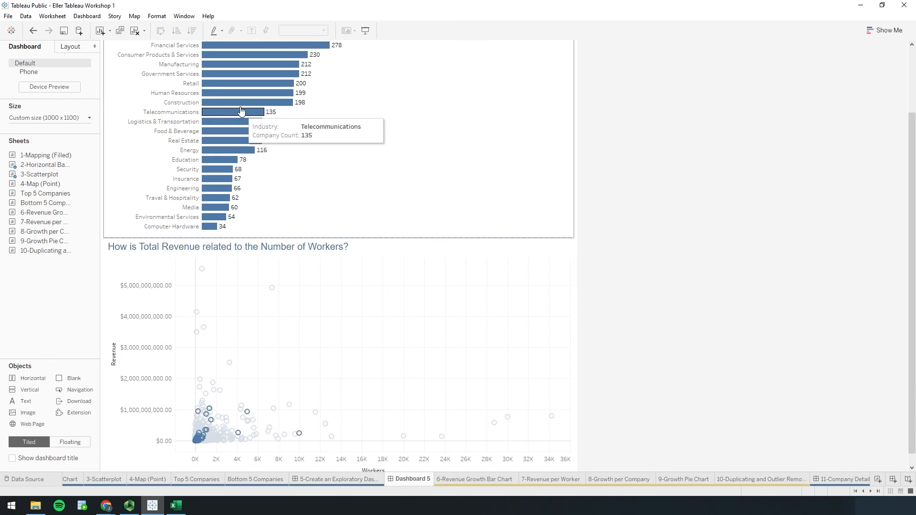
mouse_move(230, 130)
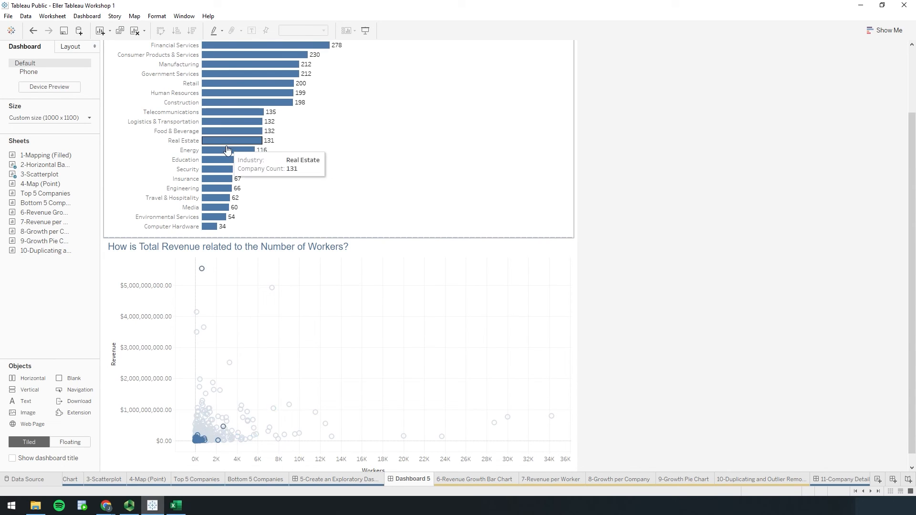
mouse_move(226, 158)
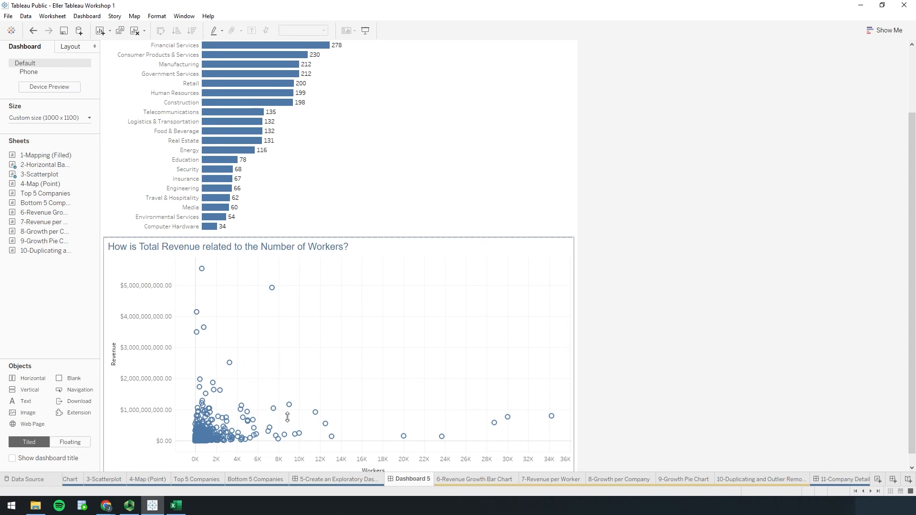
Add a linear trend line to the revenue versus workers chart on the 3-Scatterplot sheet.
left_click(100, 479)
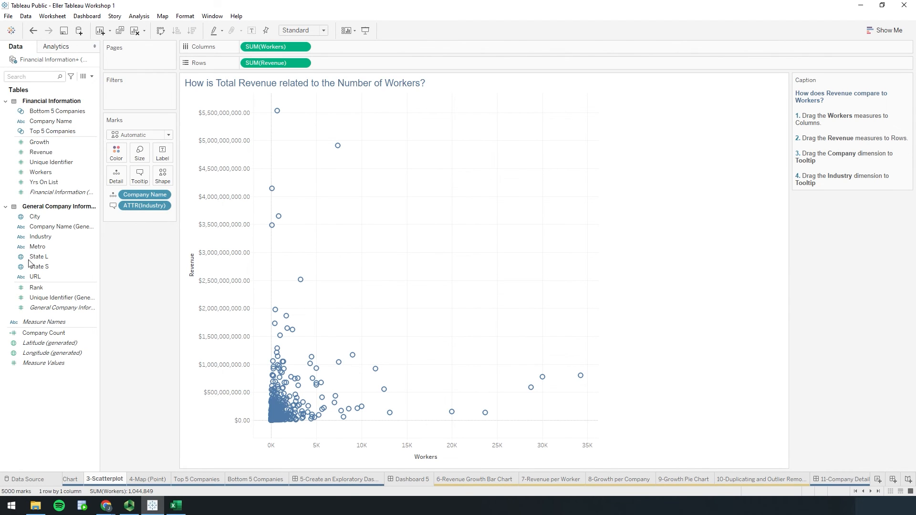
left_click(55, 46)
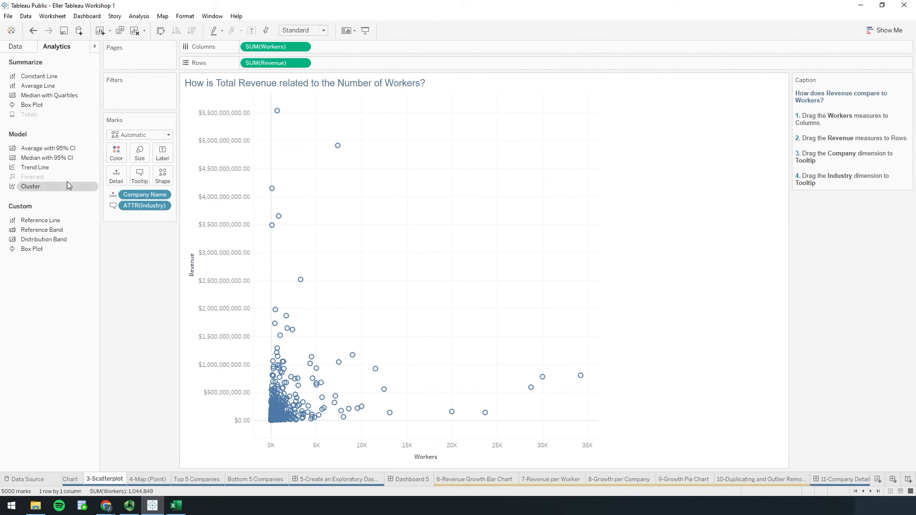
left_click_drag(42, 167, 268, 121)
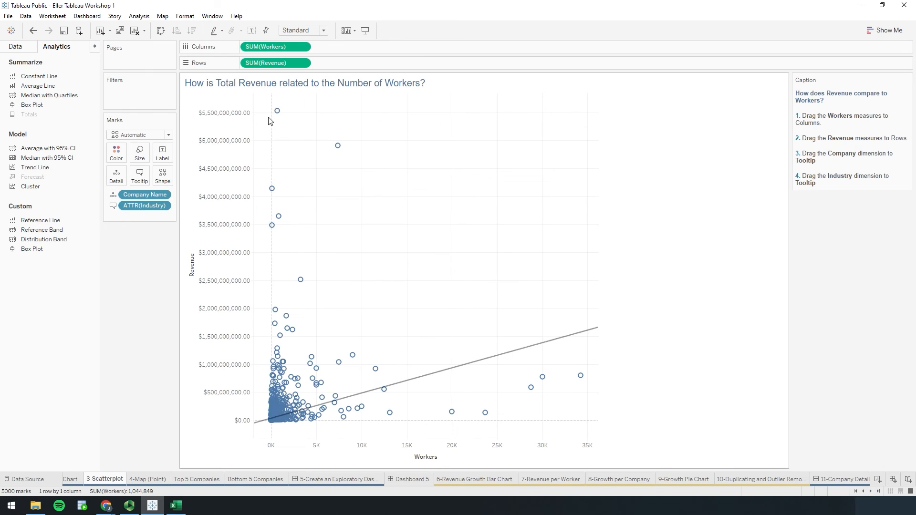
Review the trend line's model options and line formatting settings without changing them.
left_click(476, 371)
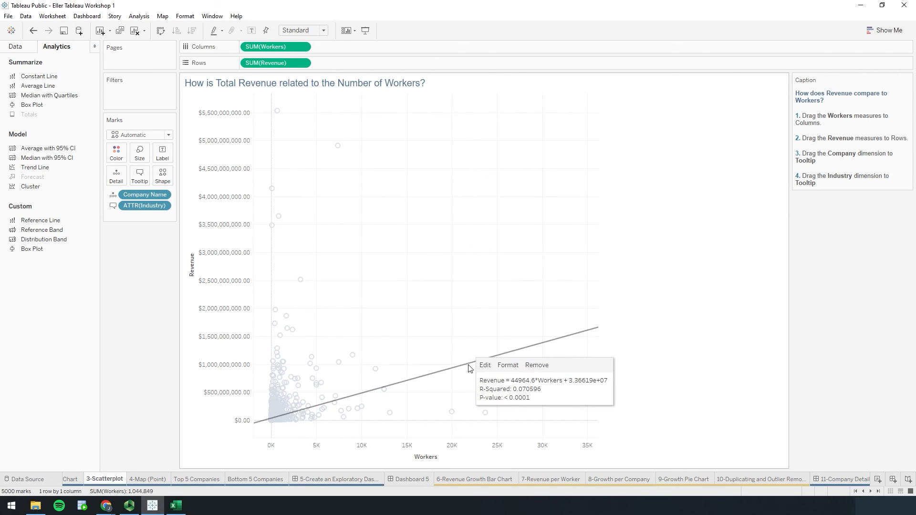
left_click(485, 365)
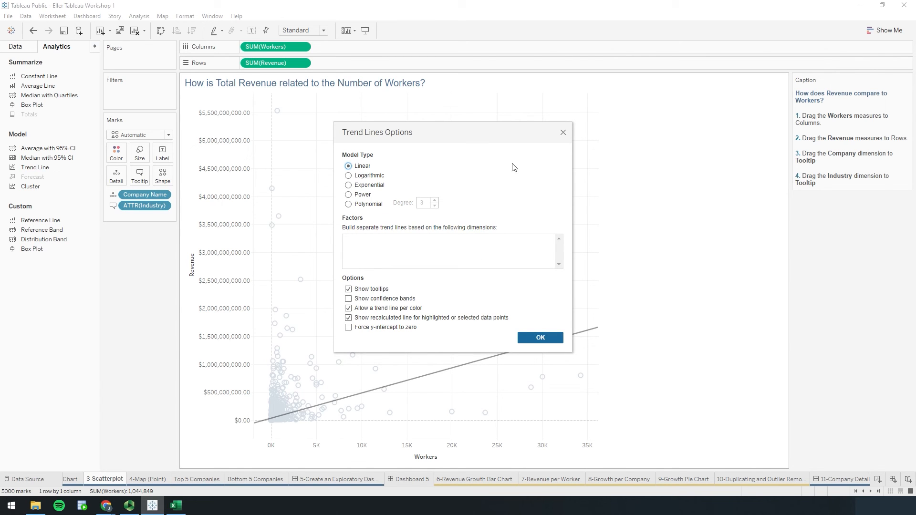
left_click(562, 133)
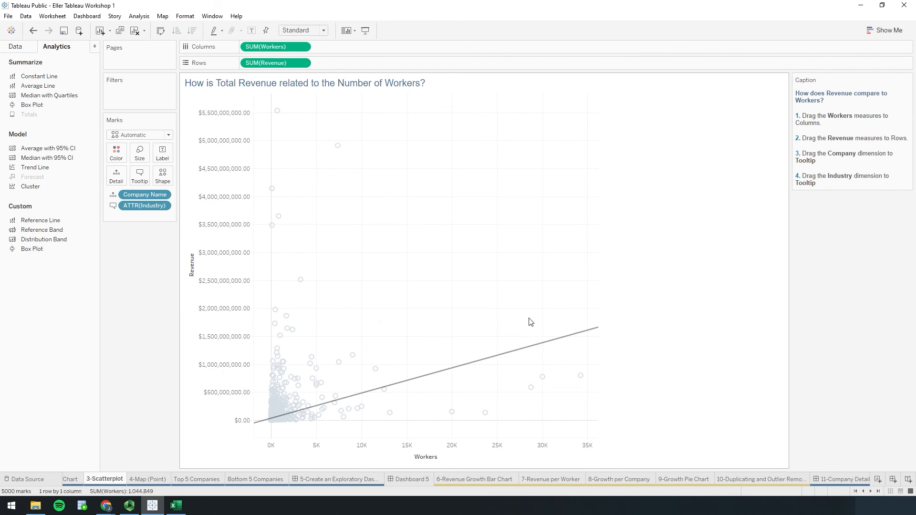
left_click(524, 348)
left_click(560, 351)
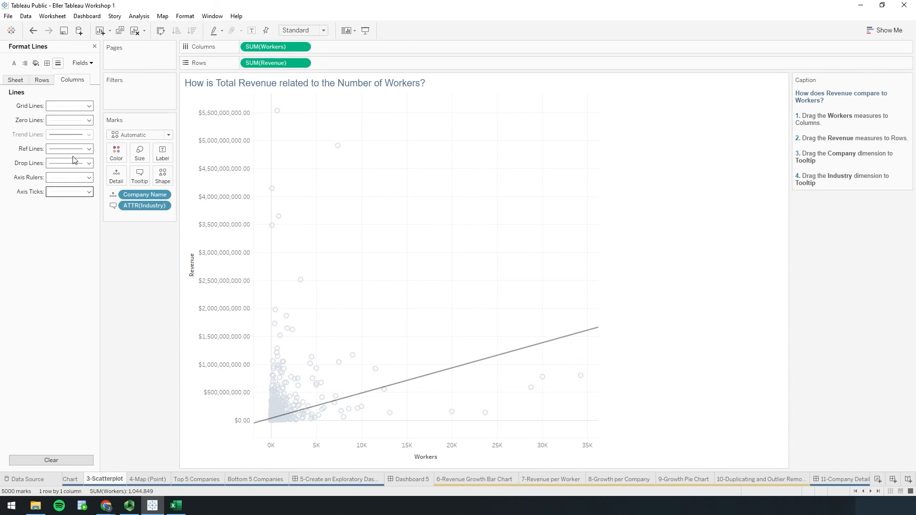
left_click(94, 48)
Read the trend line's description, including its p-value, equation and coefficients.
mouse_move(460, 372)
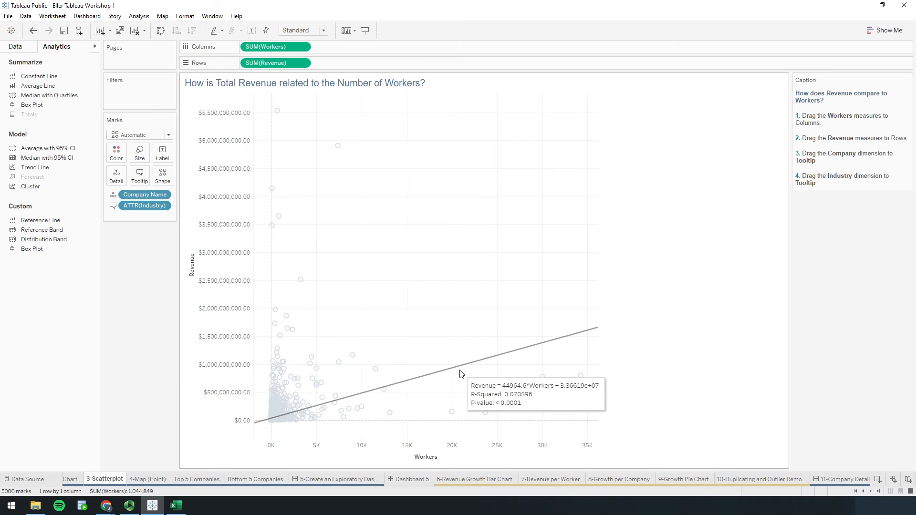
left_click(460, 372)
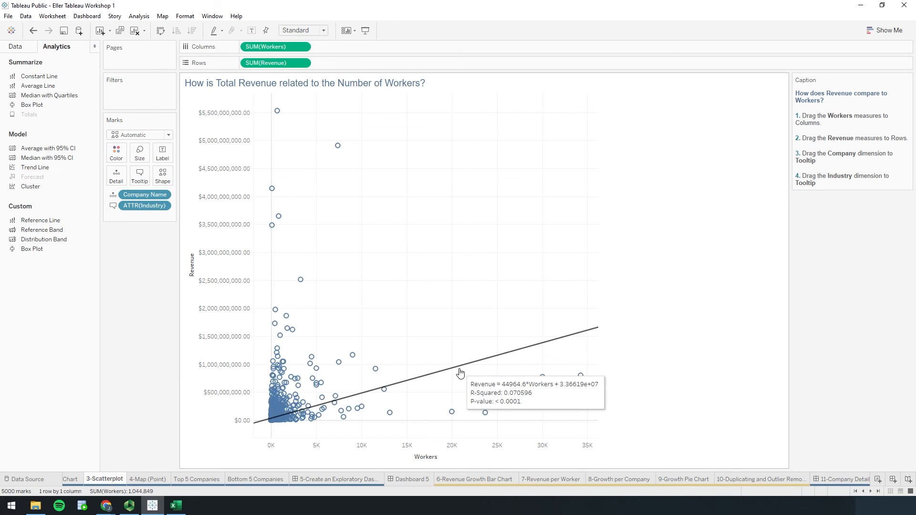
right_click(460, 372)
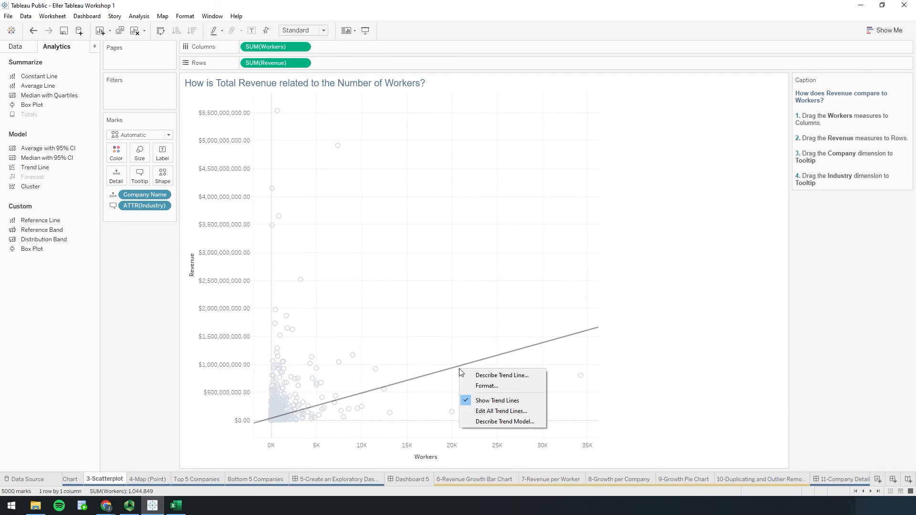
left_click(489, 378)
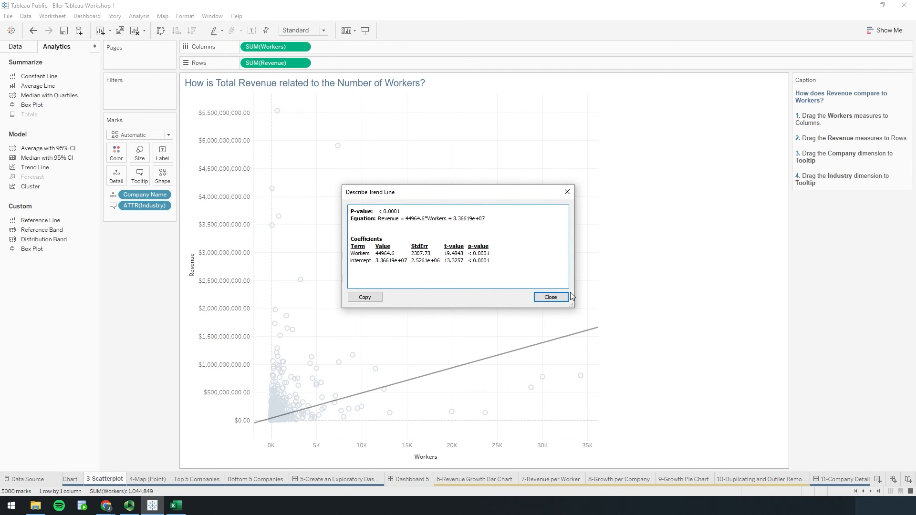
left_click(548, 297)
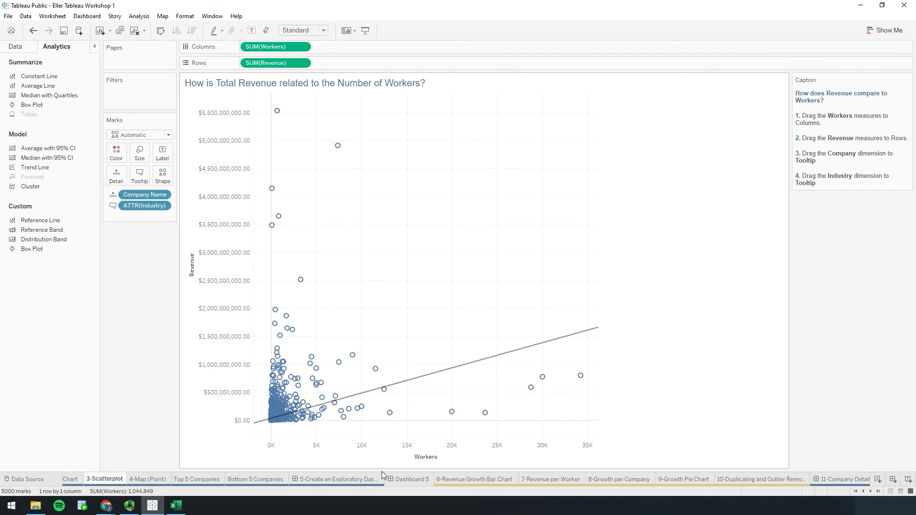
Return to Dashboard 5 and inspect how individual industries compare with the trend line in the scatterplot.
left_click(405, 482)
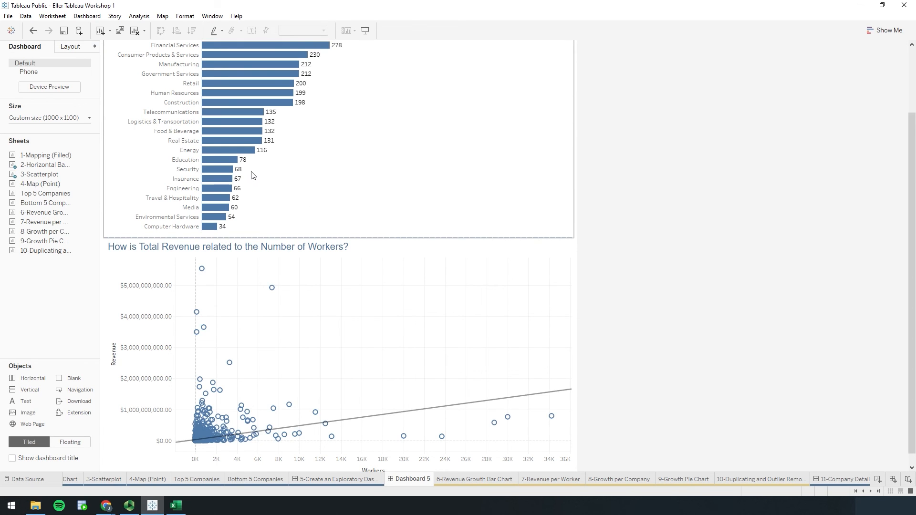
mouse_move(241, 157)
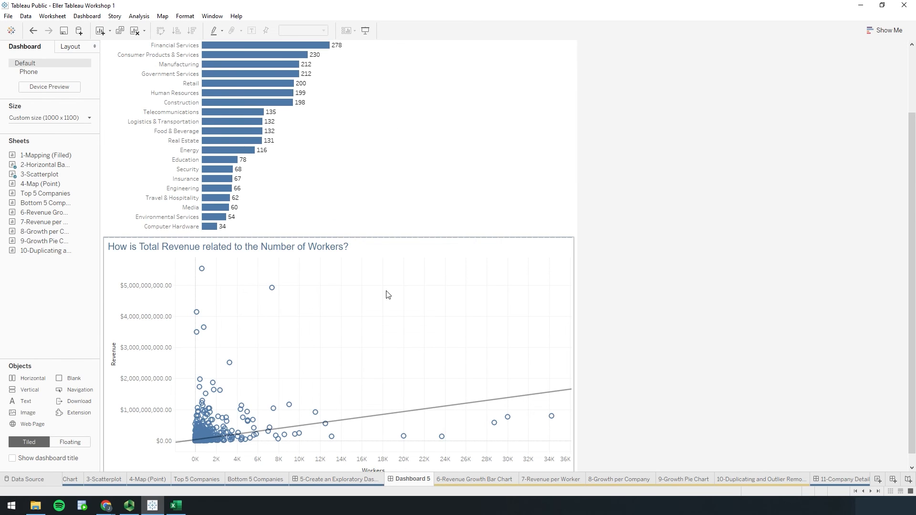
scroll(678, 303, "up", 3)
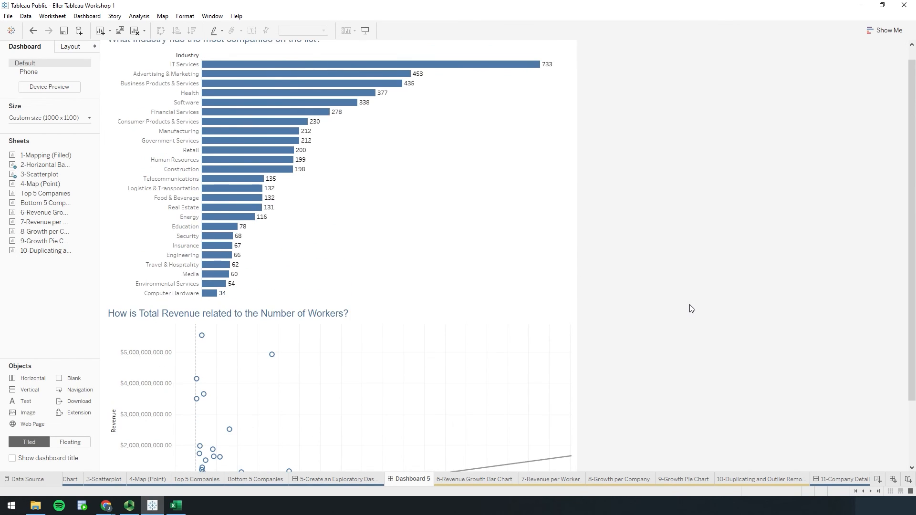
scroll(692, 309, "up", 1)
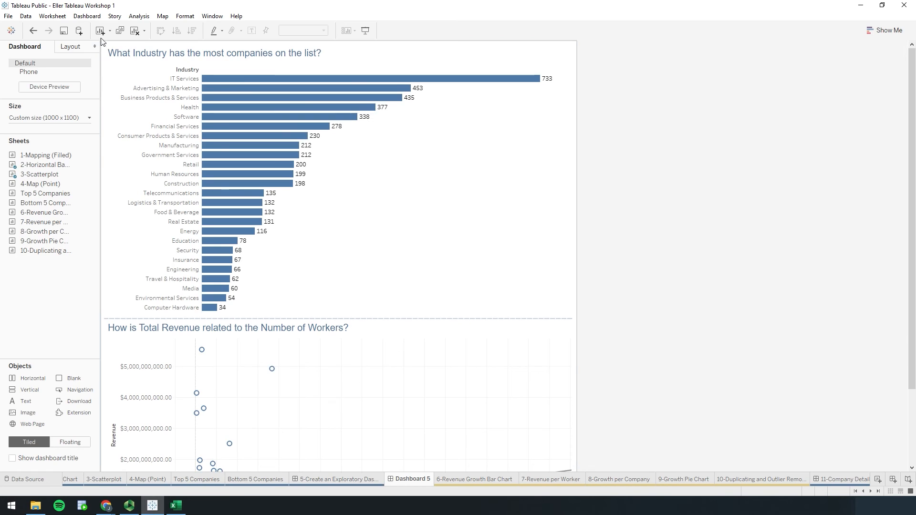
Review the dashboard's existing highlight action and the other available action types without adding another.
left_click(86, 16)
left_click(125, 118)
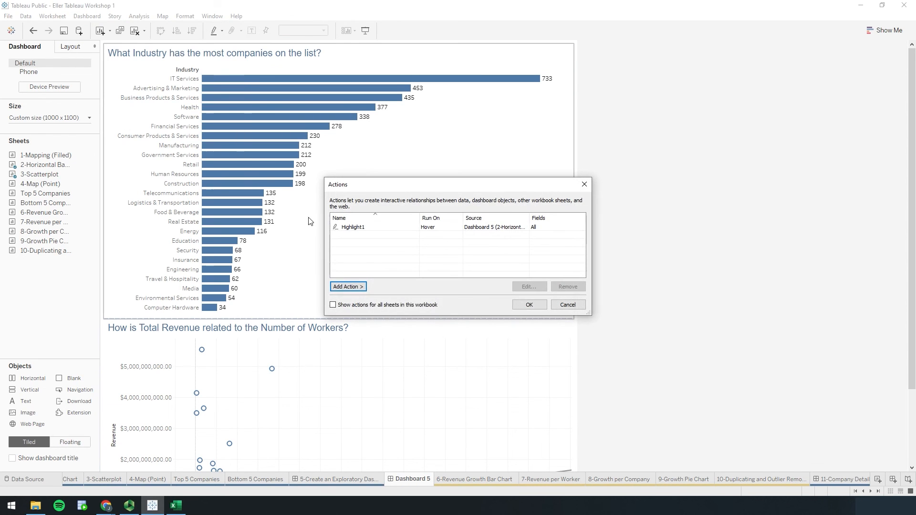
left_click(348, 287)
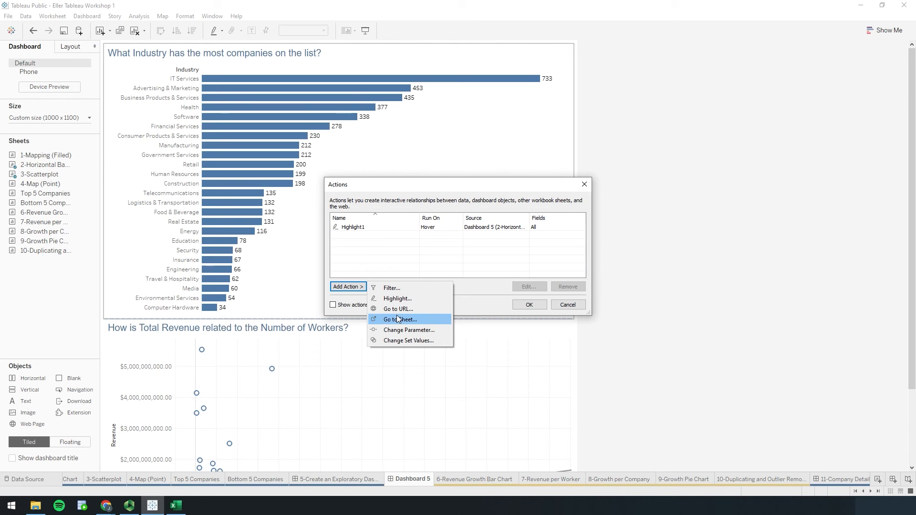
left_click(358, 481)
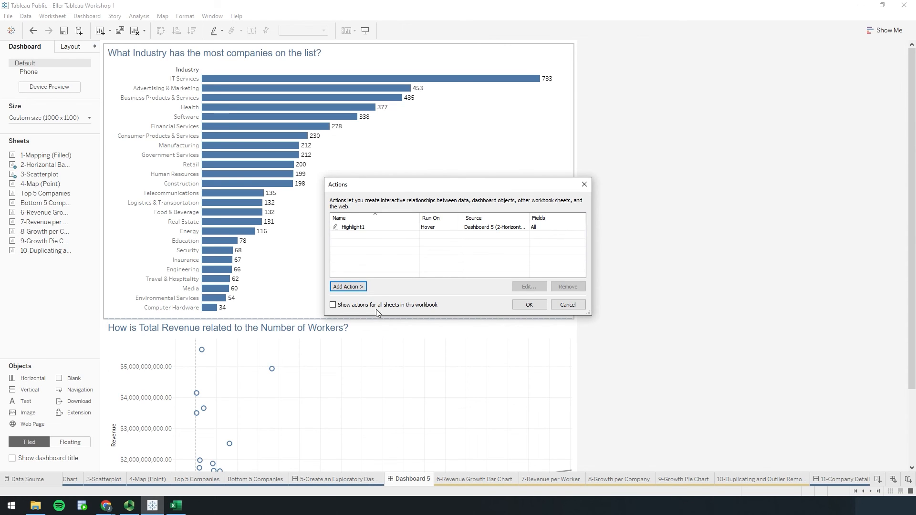
left_click(348, 287)
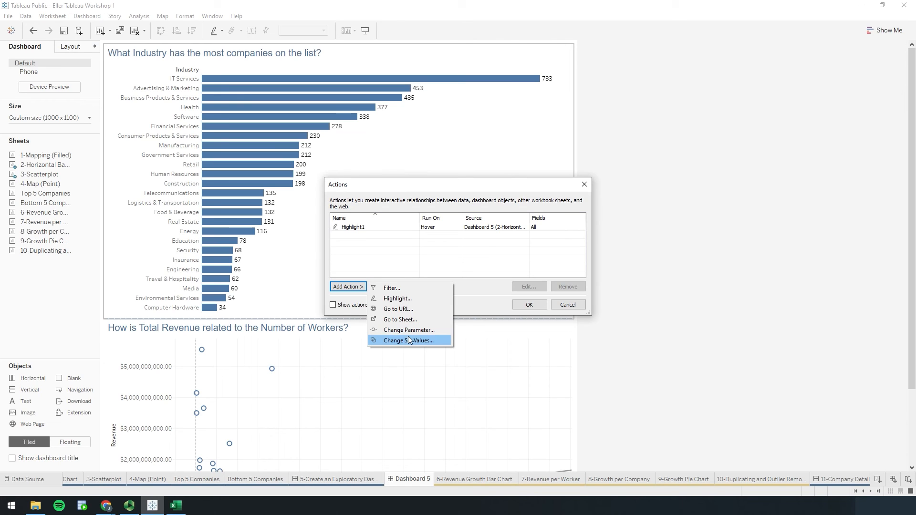
left_click(477, 289)
left_click(566, 307)
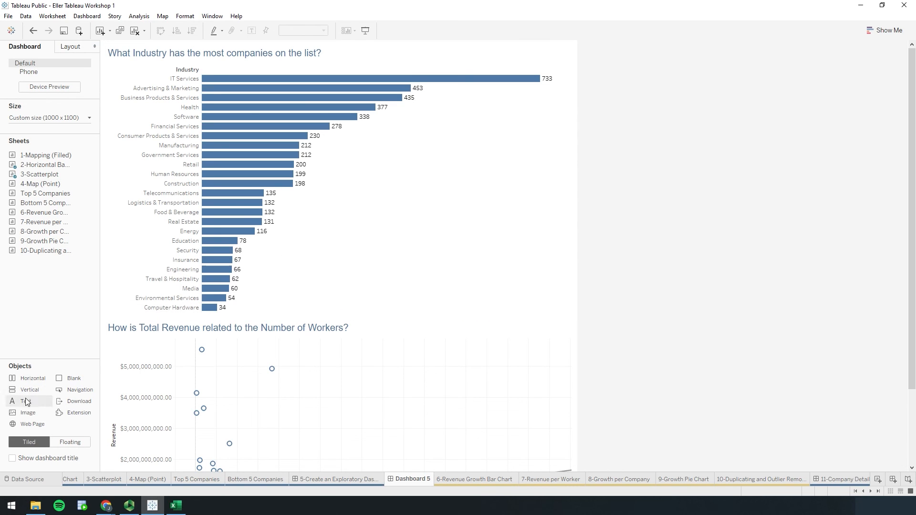
right_click(205, 330)
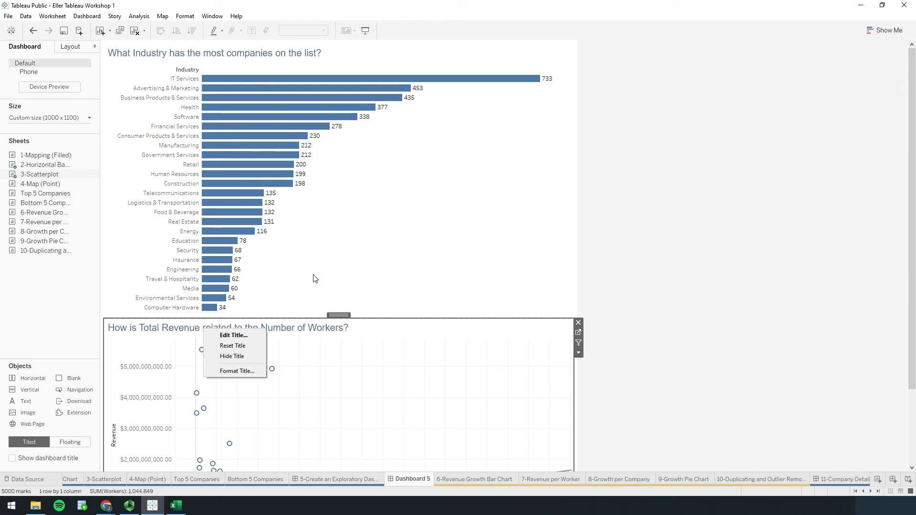
left_click(290, 329)
double_click(290, 329)
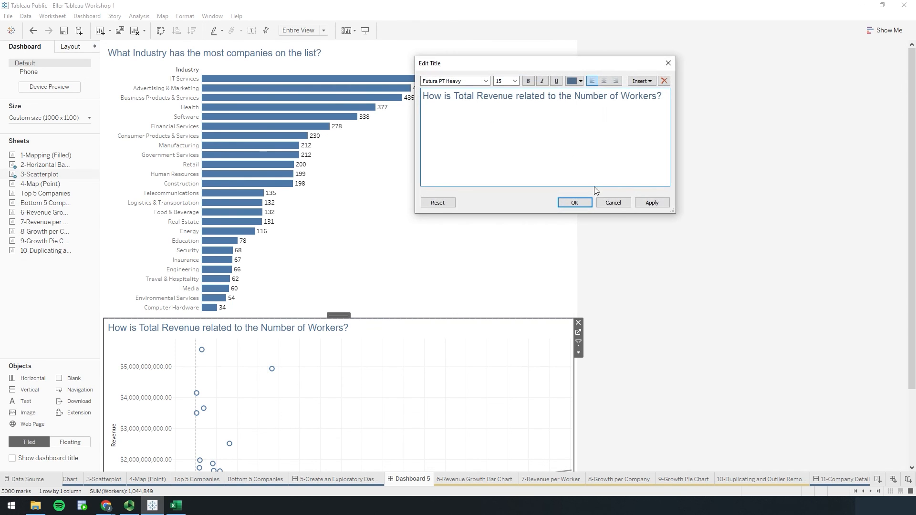
left_click(613, 203)
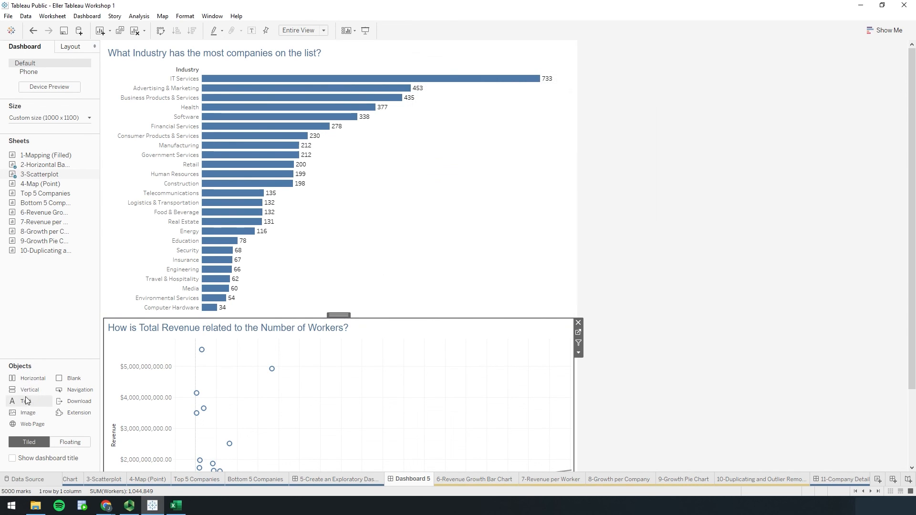
Hide the sheet titles of the industry bar chart and the revenue versus workers scatterplot on the dashboard.
right_click(242, 56)
left_click(267, 79)
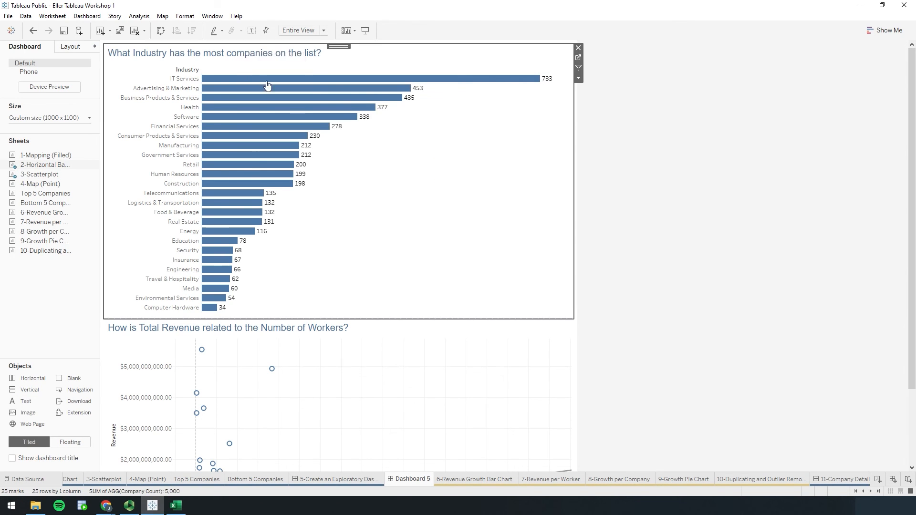
right_click(245, 333)
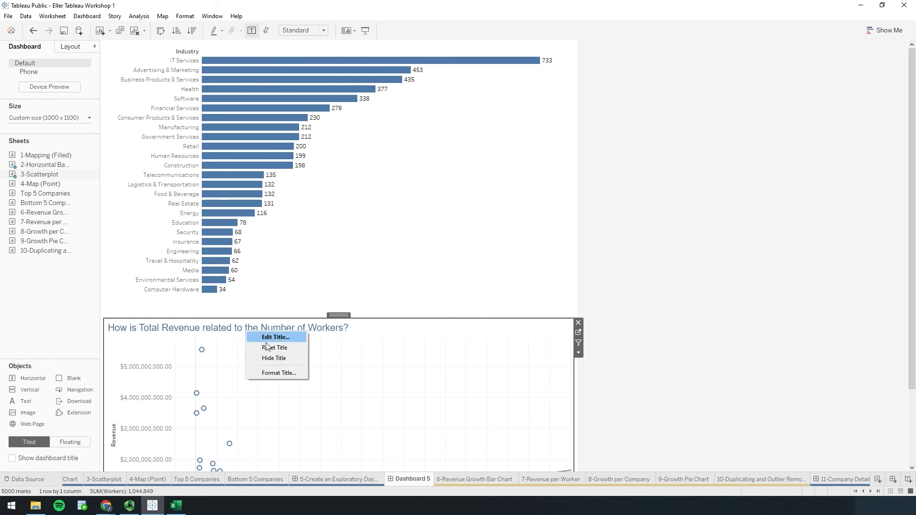
left_click(268, 359)
Add a tiled text object reading "Title" above the bar chart, centered, bold, underlined and enlarged, and shrink its height to a narrow strip.
left_click_drag(27, 399, 264, 70)
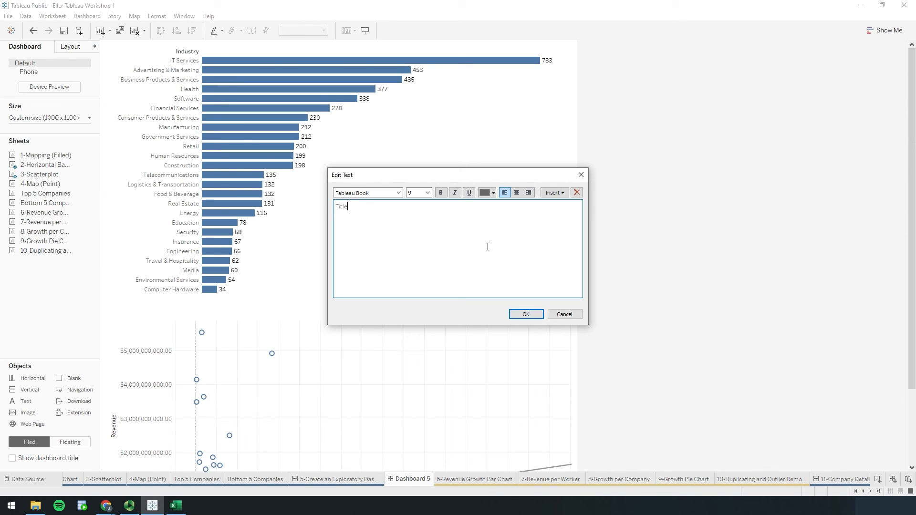
double_click(342, 208)
left_click(517, 192)
left_click(440, 193)
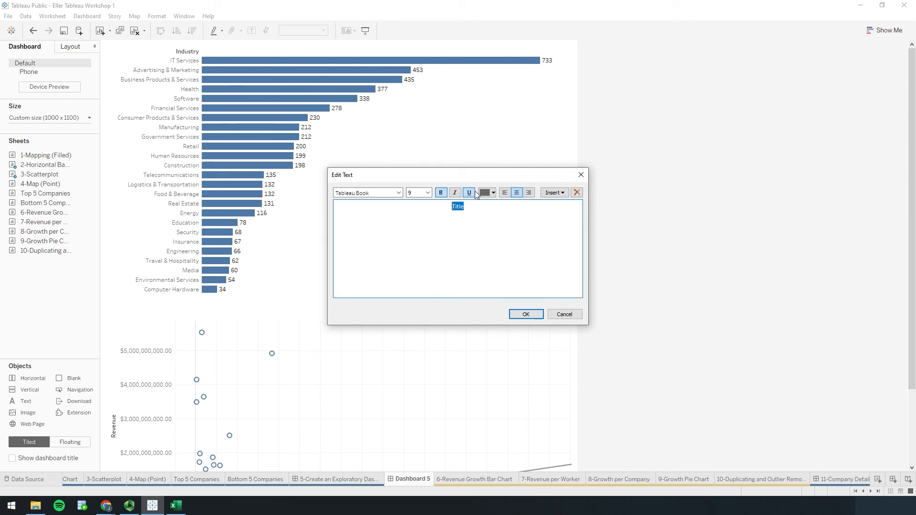
left_click(472, 193)
left_click(428, 193)
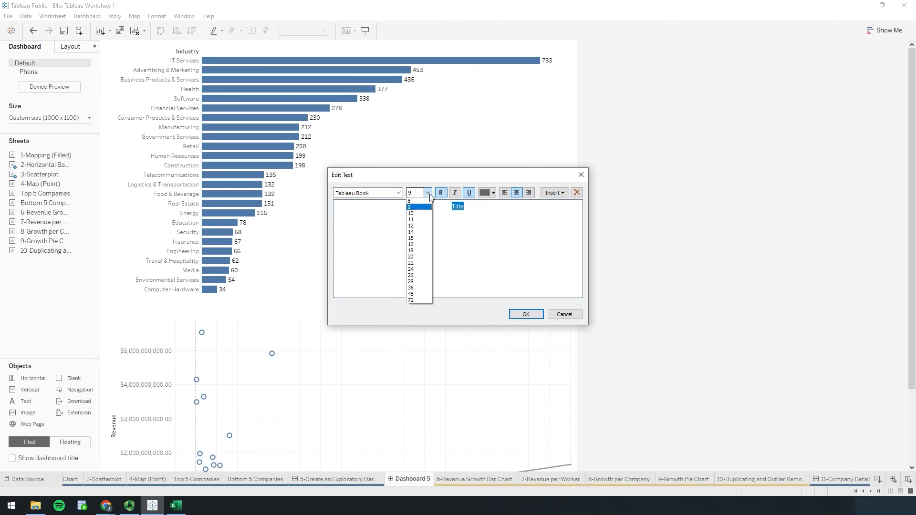
left_click(418, 247)
left_click(525, 315)
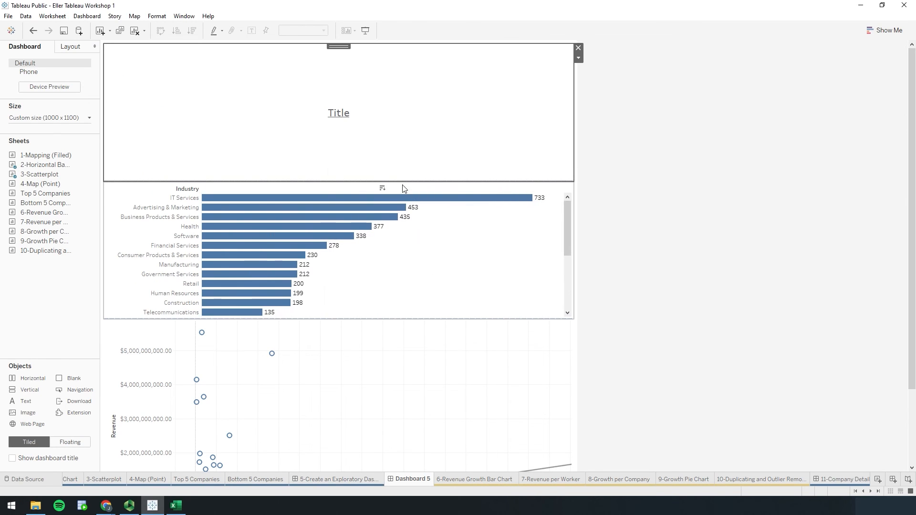
left_click_drag(402, 184, 405, 66)
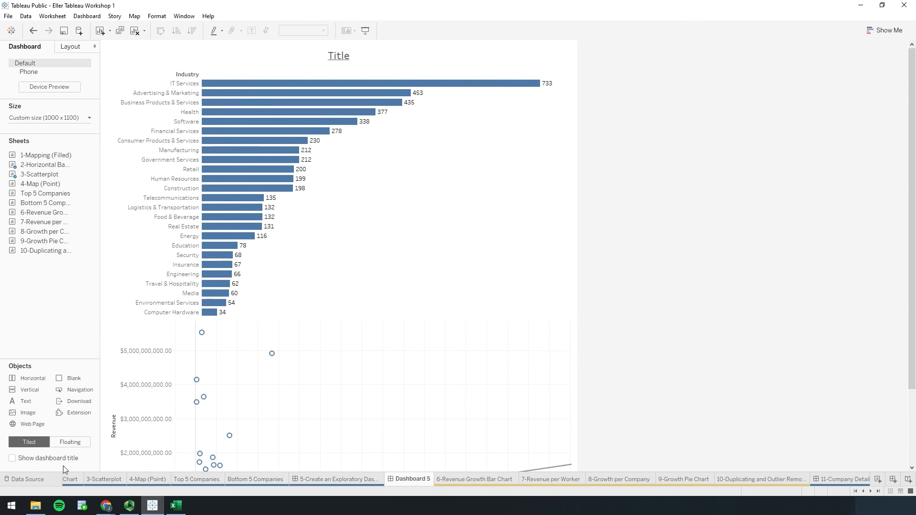
Add a floating text object over the bar chart's empty area reading "Hover over a bar to highlight that industry on the scatterplot.".
left_click(71, 443)
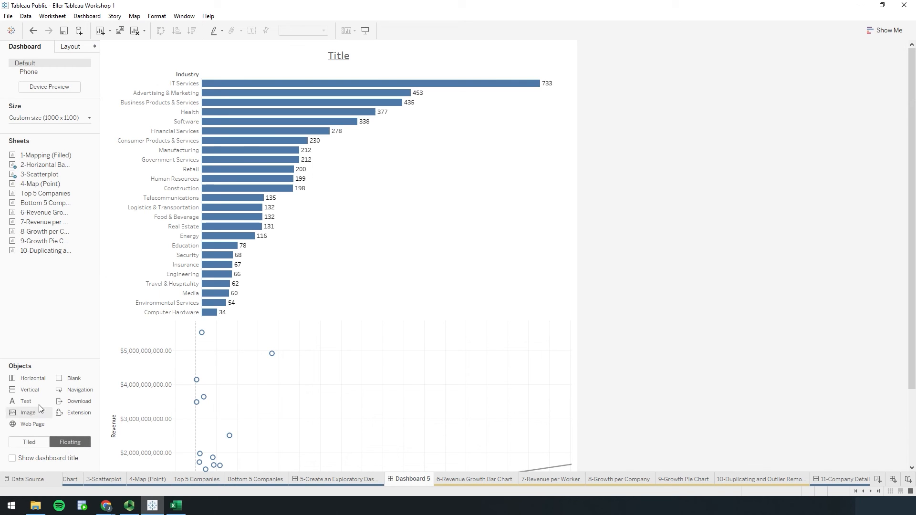
left_click_drag(27, 405, 394, 167)
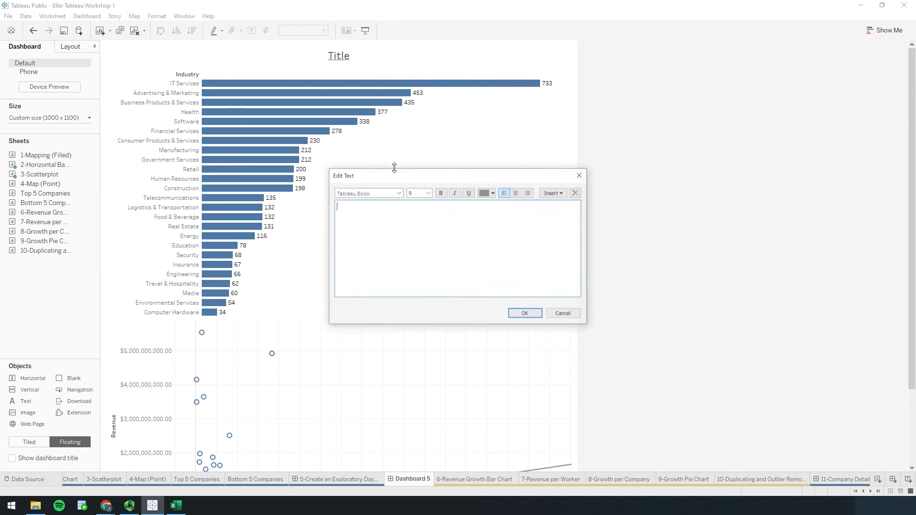
type("Hove")
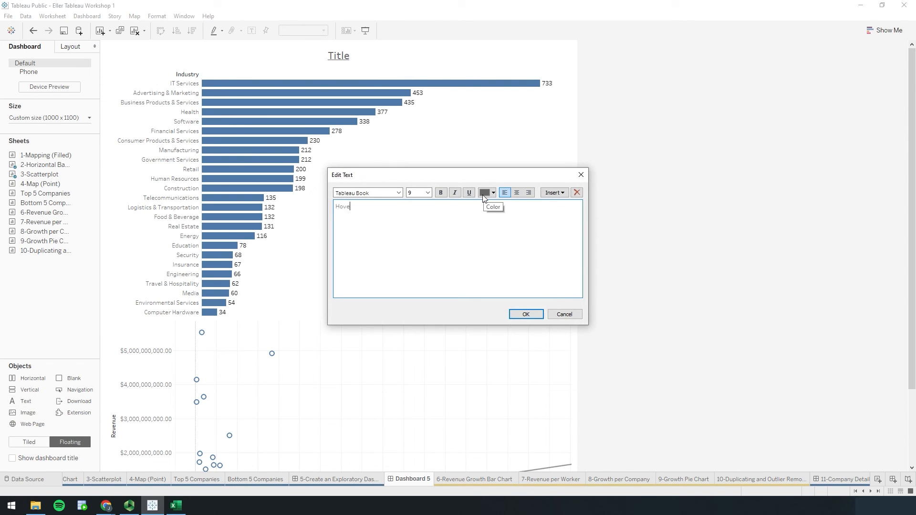
type("r over a bar to highlight that industry on the scatterplot")
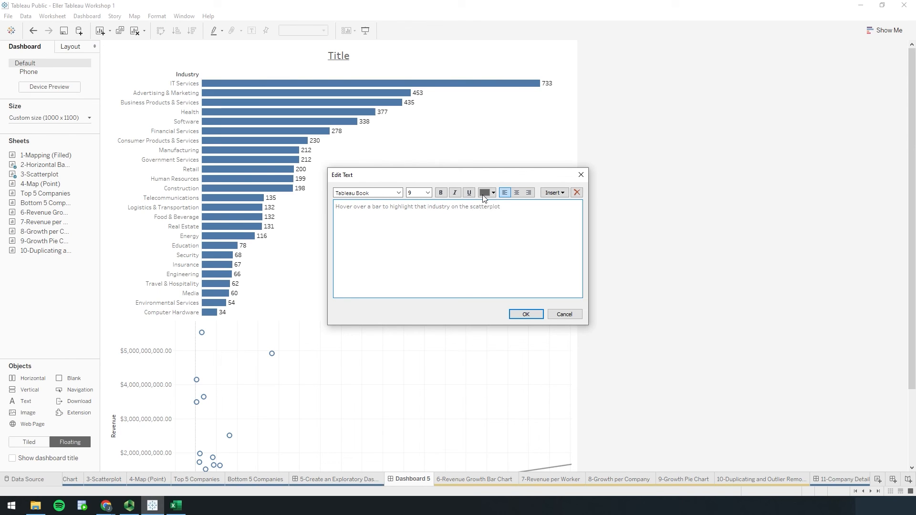
type(".")
Format the hover instruction text as blue and bold, and move its box slightly within the bar chart's empty area.
triple_click(336, 205)
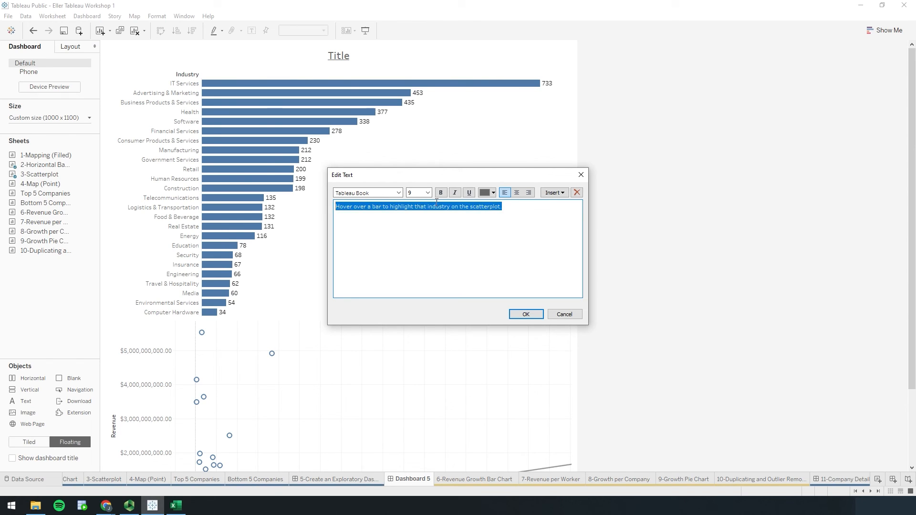
left_click(490, 193)
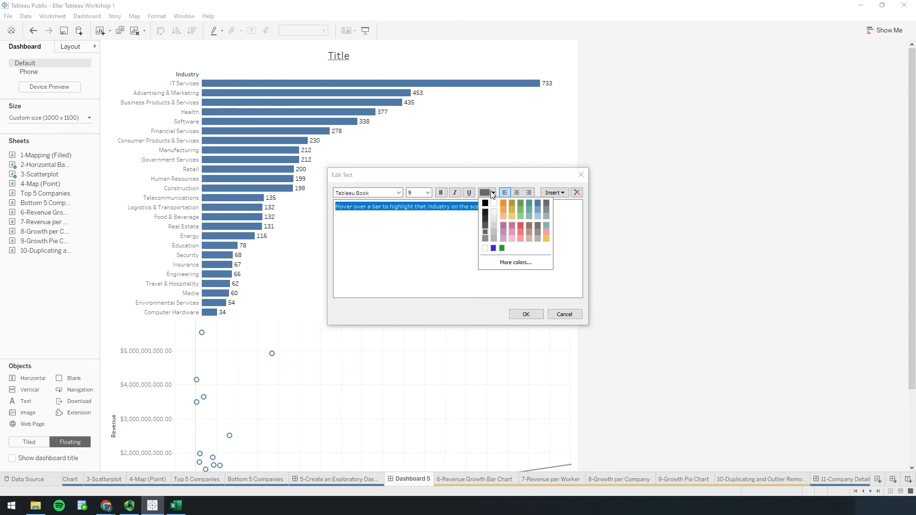
left_click(539, 203)
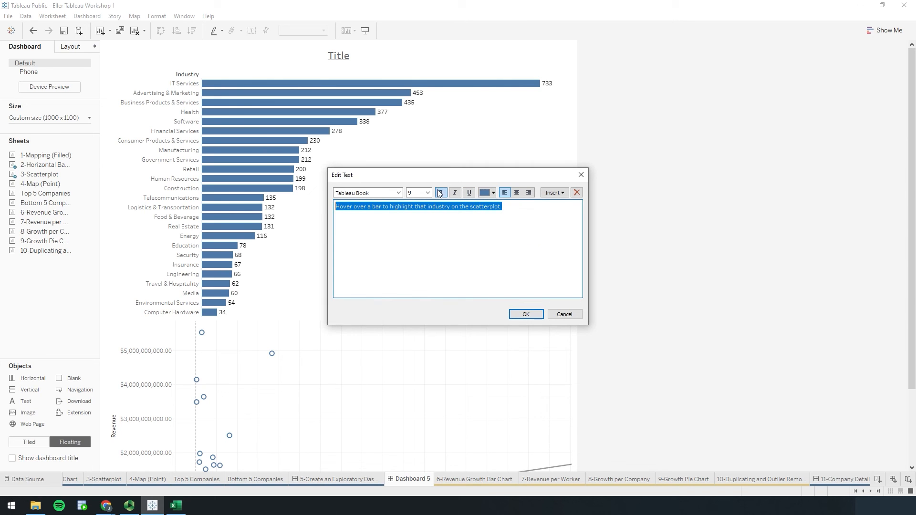
left_click(526, 315)
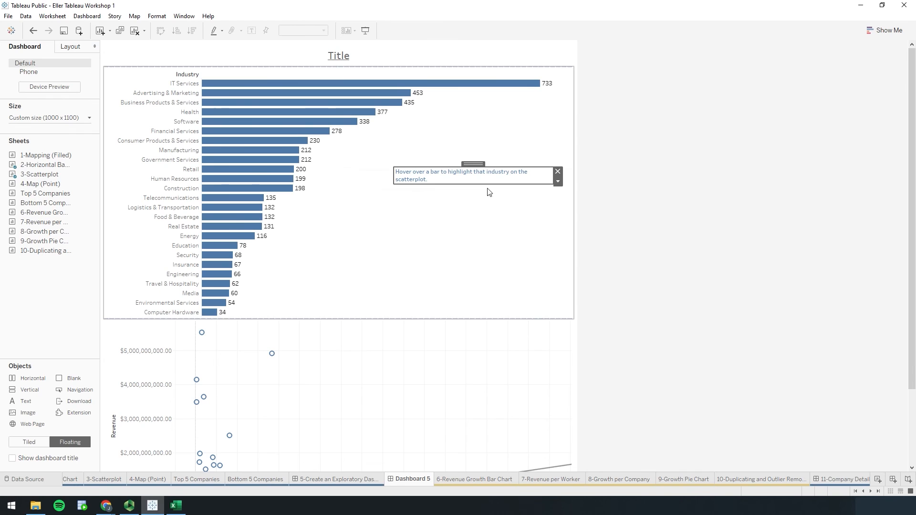
left_click_drag(481, 164, 482, 171)
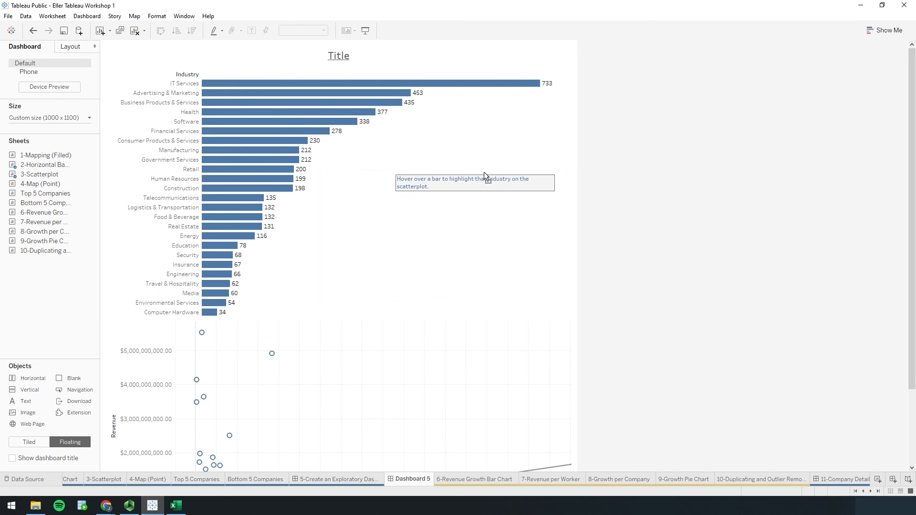
Deselect the floating text box and review the dashboard layout from the title down to the scatterplot.
left_click(481, 228)
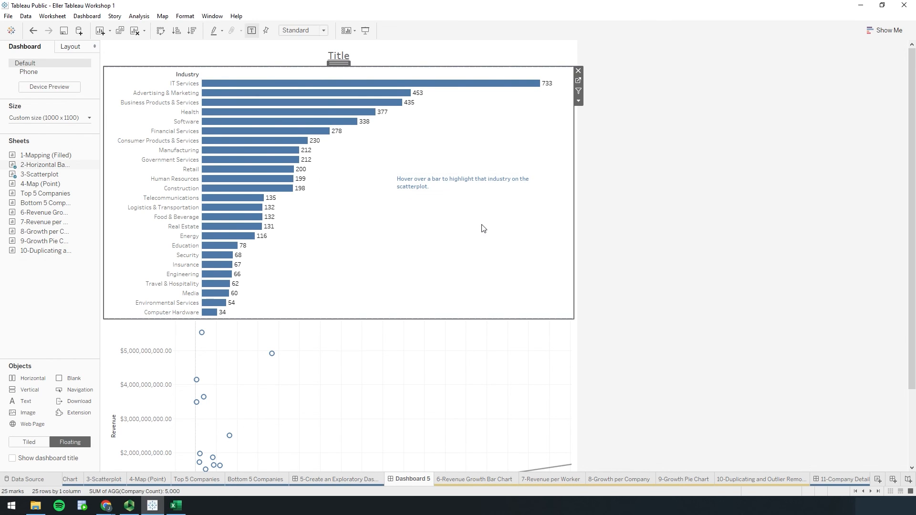
left_click(445, 182)
left_click(490, 149)
left_click(724, 185)
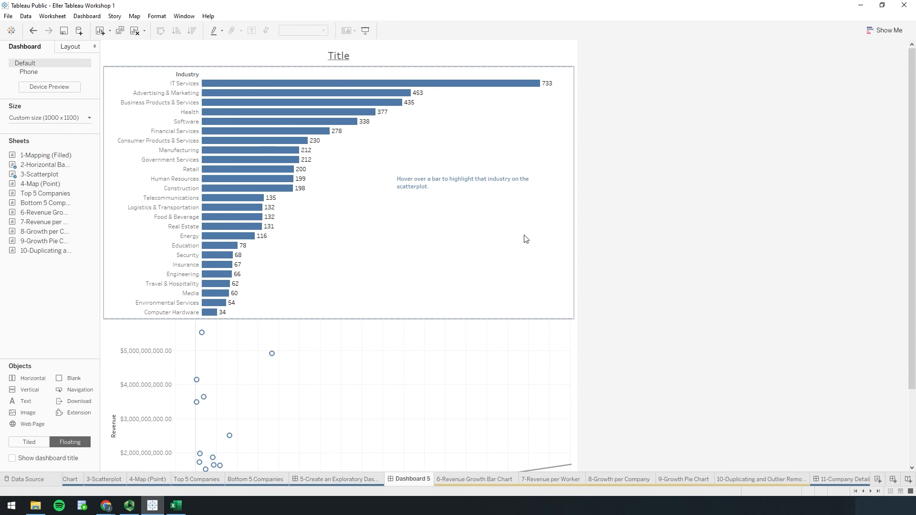
scroll(527, 238, "down", 5)
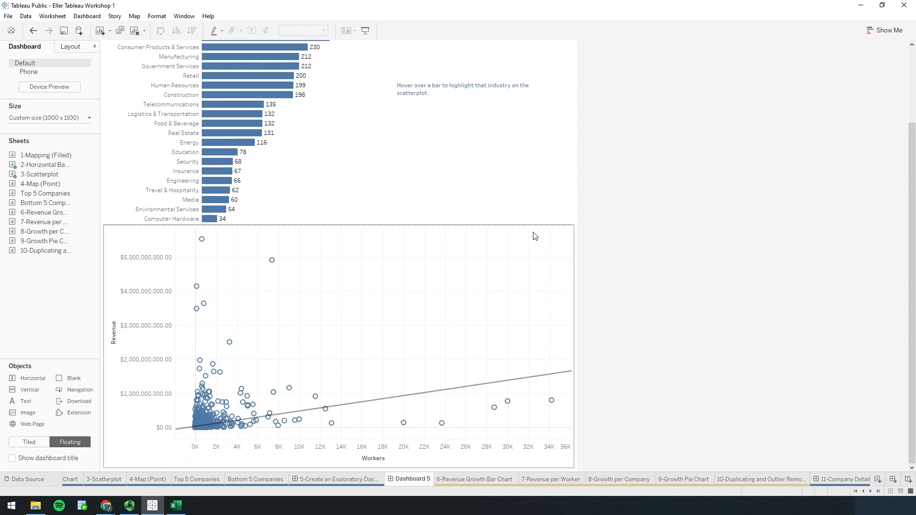
scroll(535, 235, "up", 5)
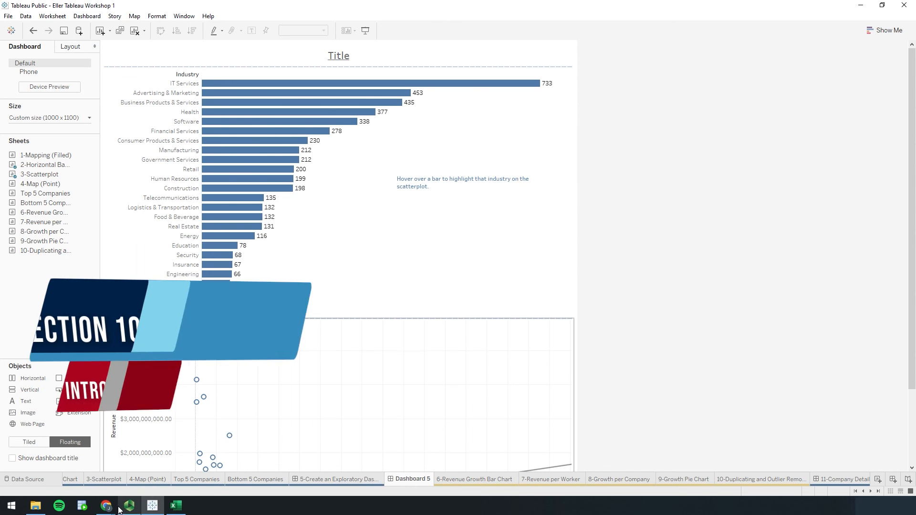
Switch to the Tableau Public website in Chrome and browse the Discover page's visualization categories down to Public Sector.
mouse_move(118, 505)
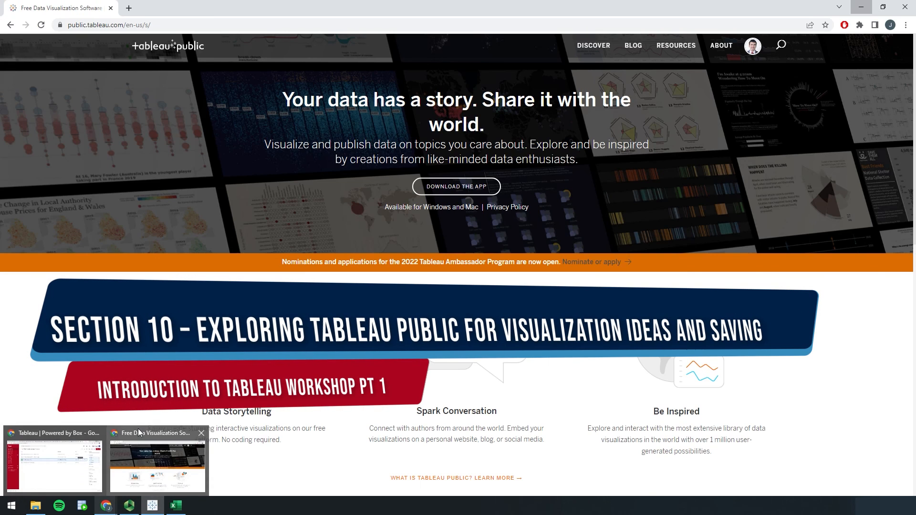
left_click(143, 432)
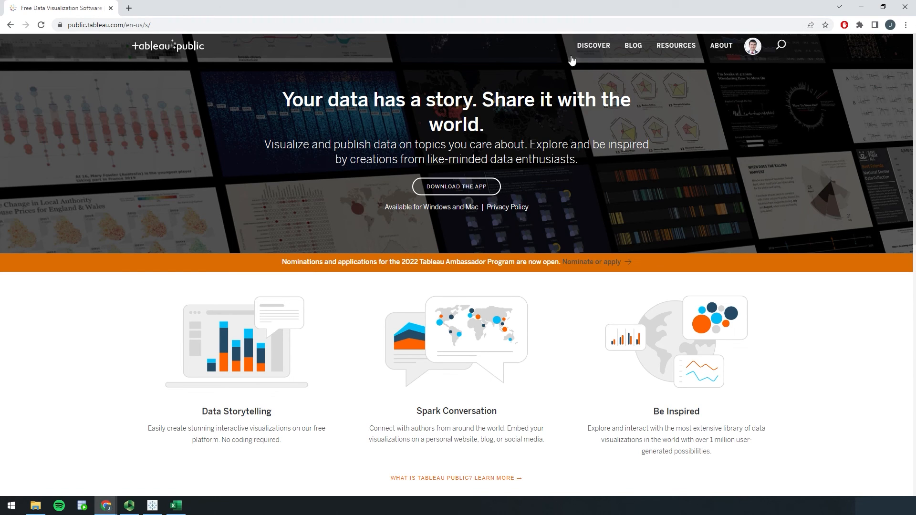
left_click(601, 51)
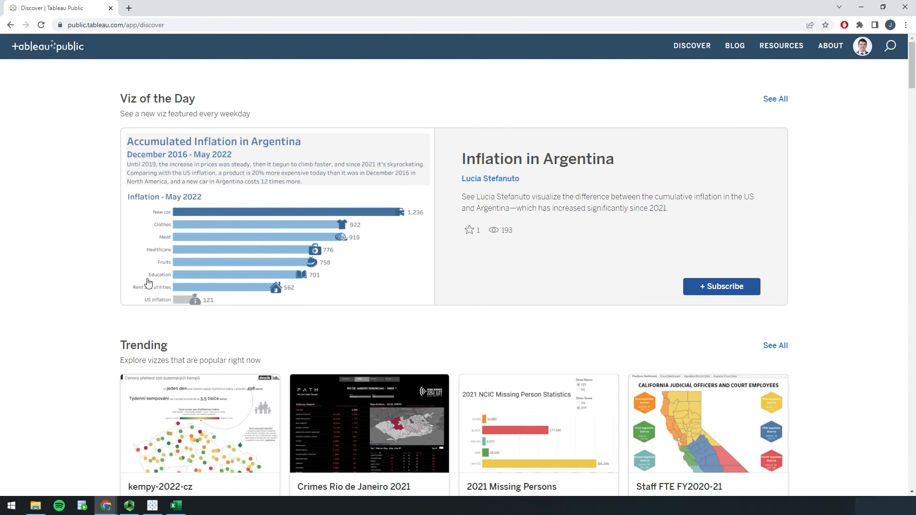
scroll(148, 283, "down", 3)
scroll(139, 233, "down", 20)
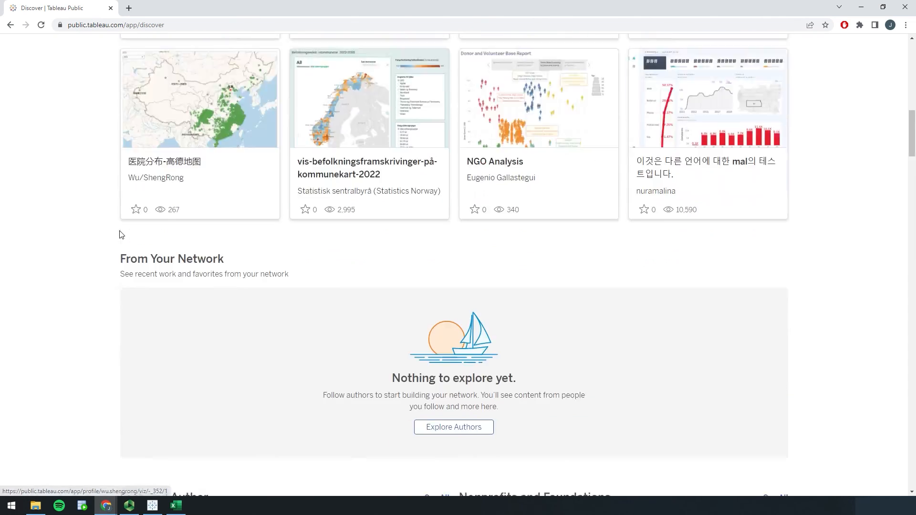
scroll(118, 248, "down", 14)
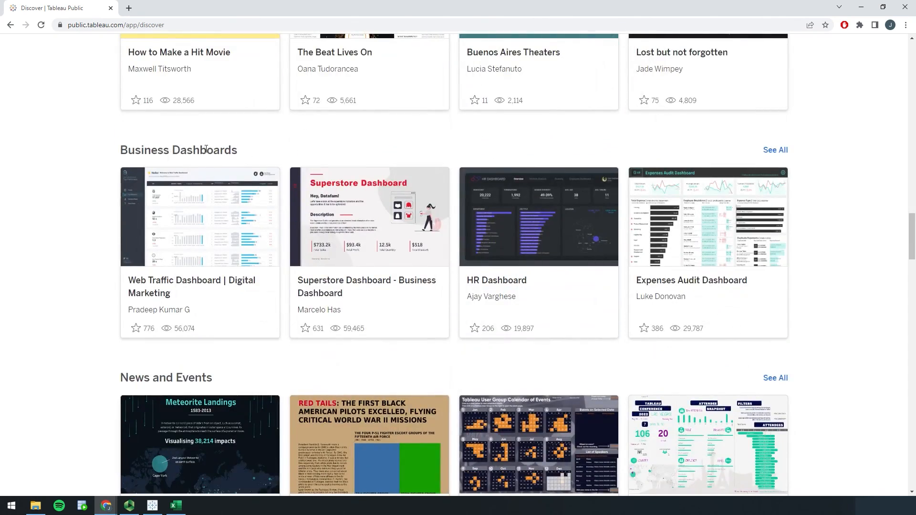
scroll(198, 232, "down", 3)
scroll(248, 356, "down", 4)
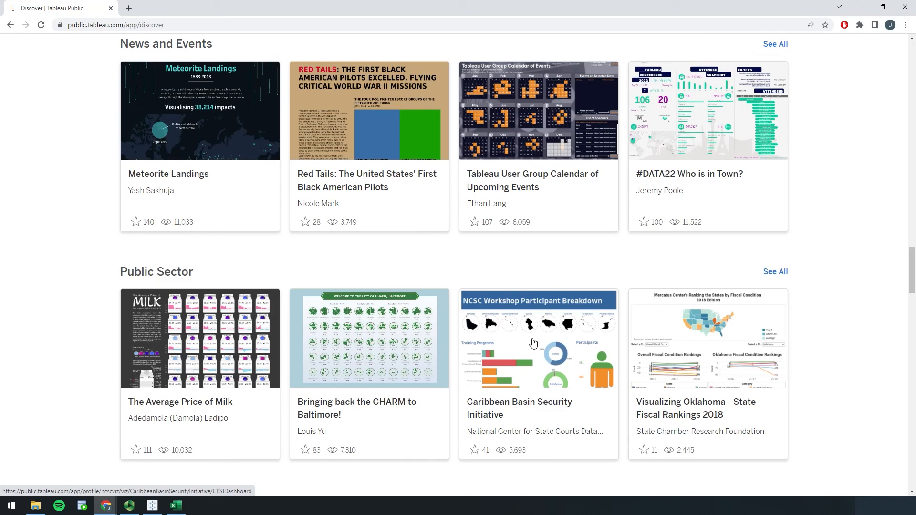
Open the Caribbean Basin Security Initiative visualization and examine its country selectors, training program bars, donut charts, participant figure and timeline.
left_click(568, 344)
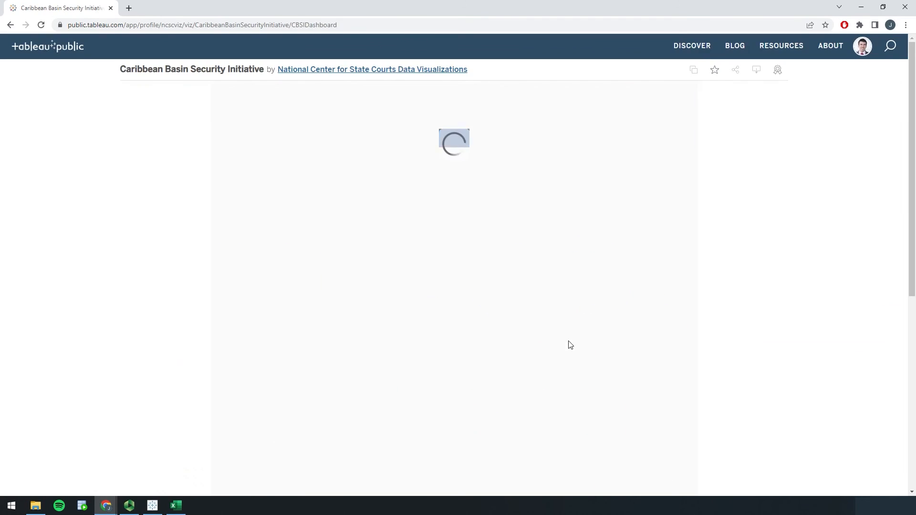
scroll(735, 296, "down", 3)
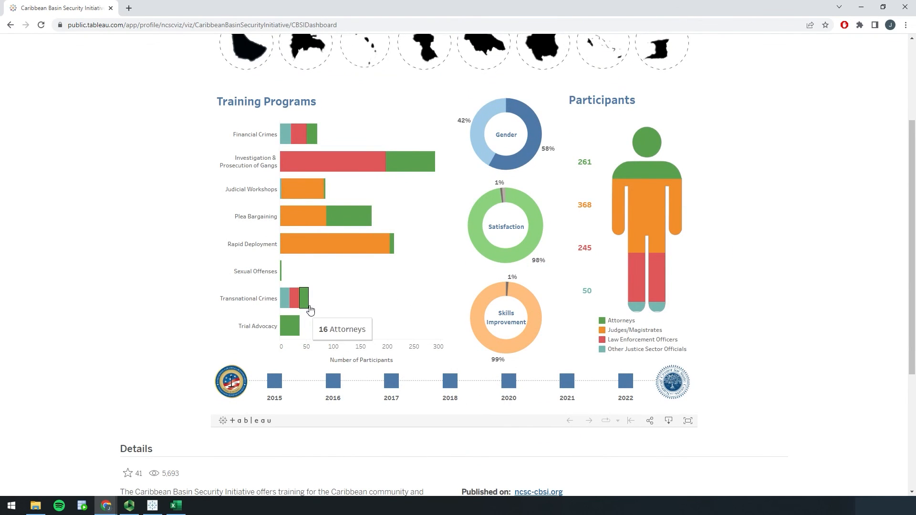
scroll(411, 280, "up", 3)
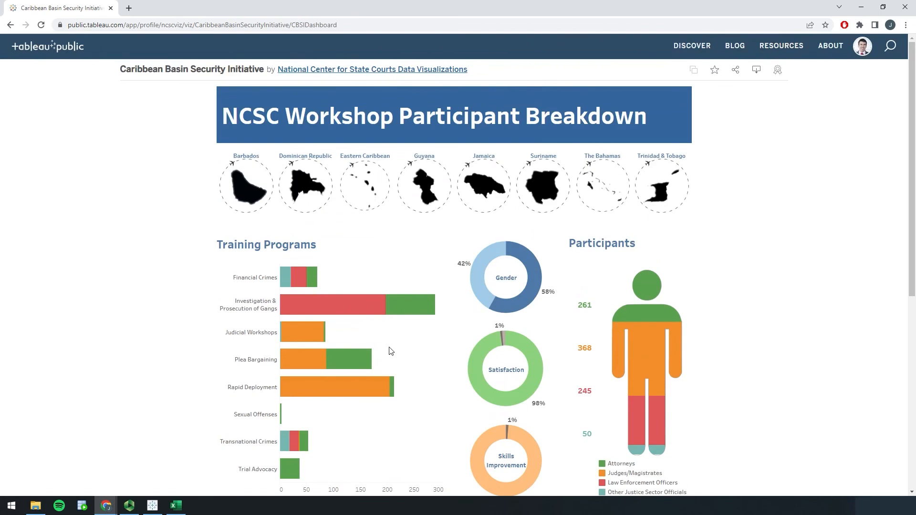
scroll(391, 351, "down", 4)
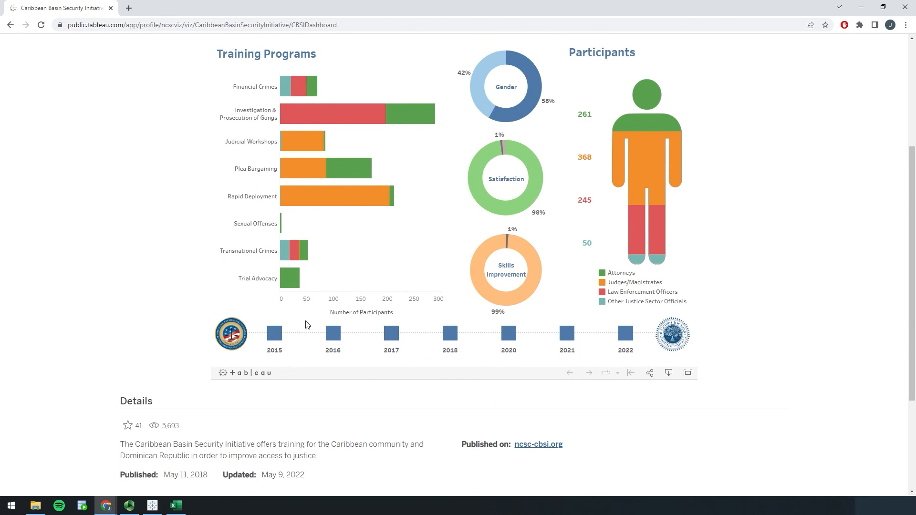
scroll(396, 263, "up", 3)
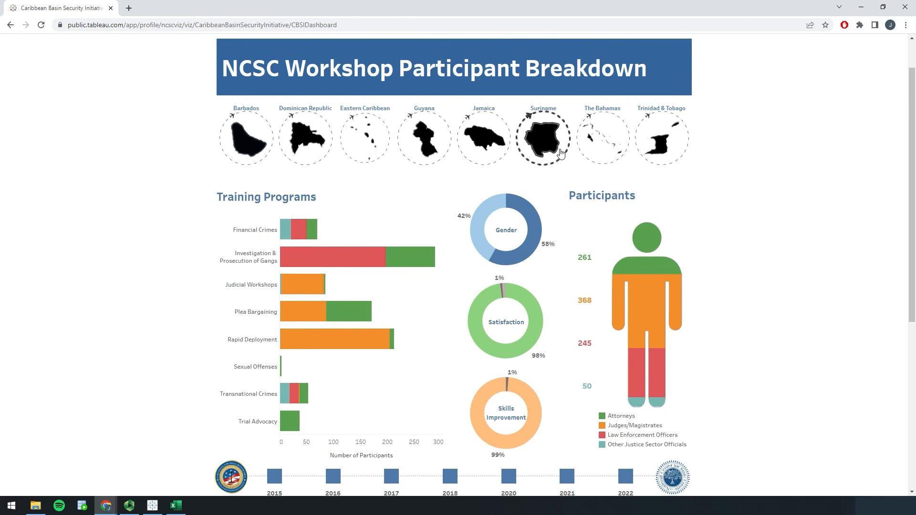
scroll(758, 260, "down", 1)
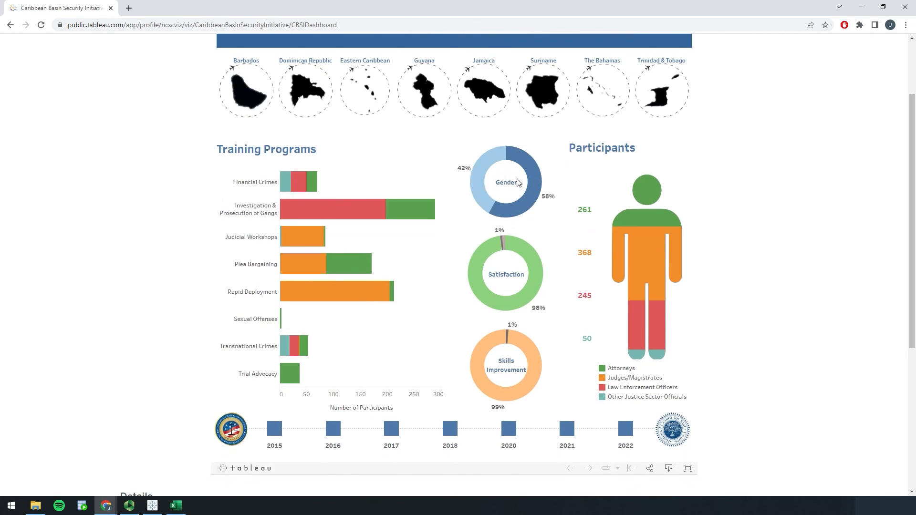
mouse_move(536, 198)
scroll(541, 237, "up", 3)
mouse_move(537, 268)
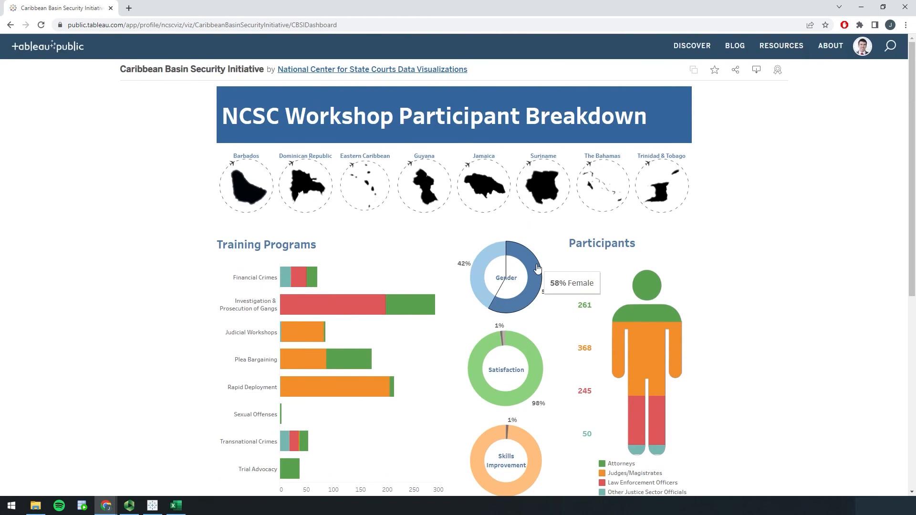
scroll(692, 316, "down", 3)
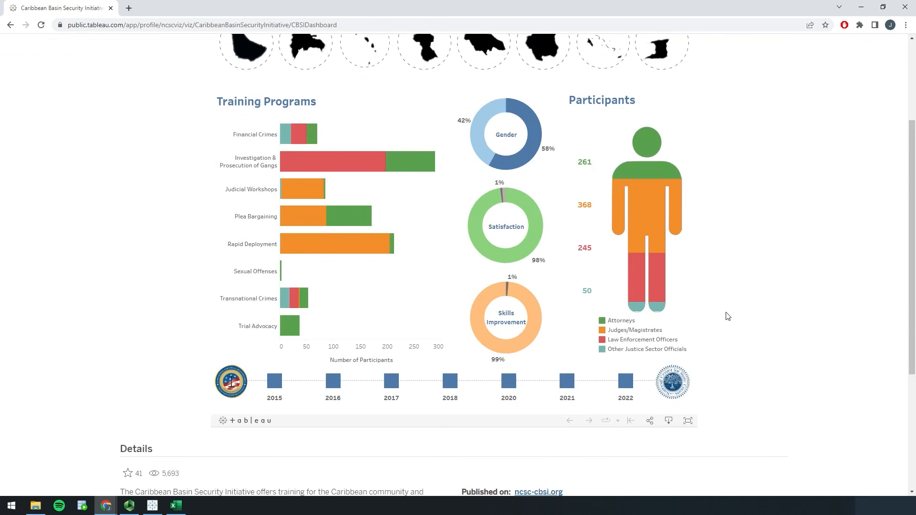
scroll(726, 315, "up", 3)
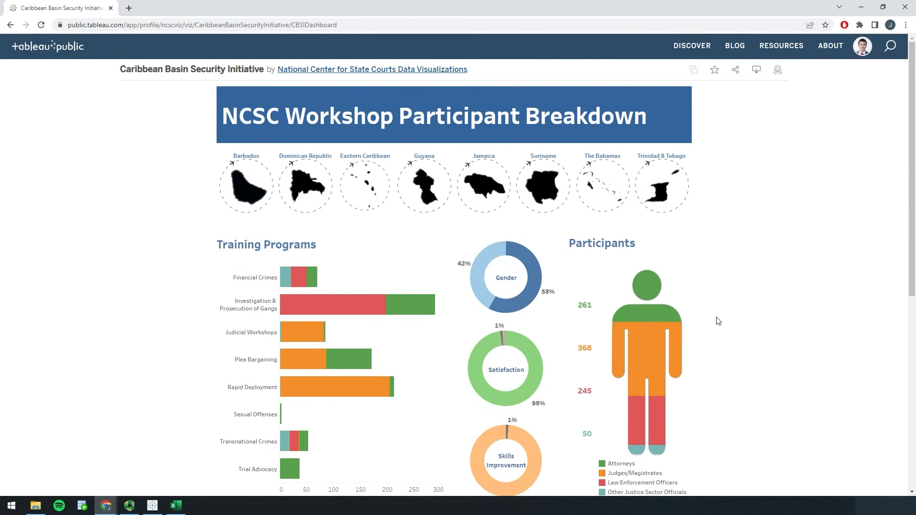
Return to the Discover page, open the #DATA22 Who is in Town? visualization, and examine its attendee industry and role bars.
left_click(10, 24)
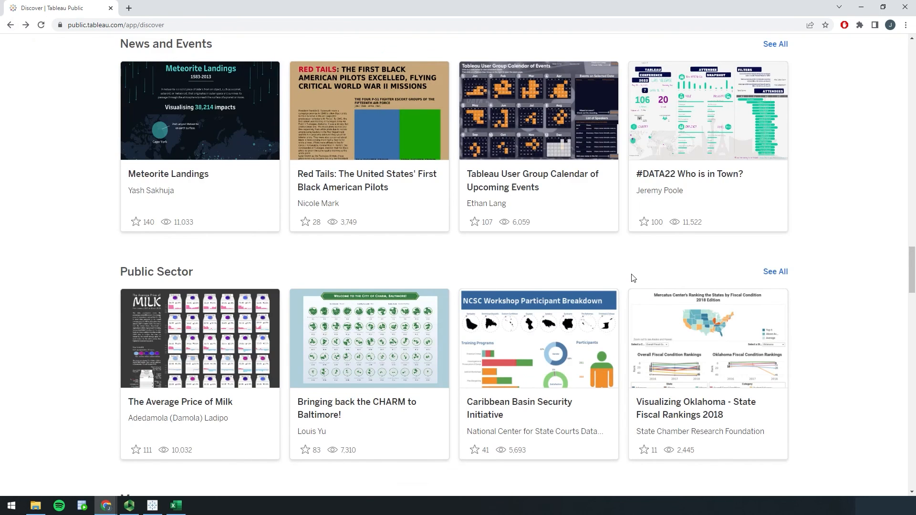
scroll(673, 257, "up", 3)
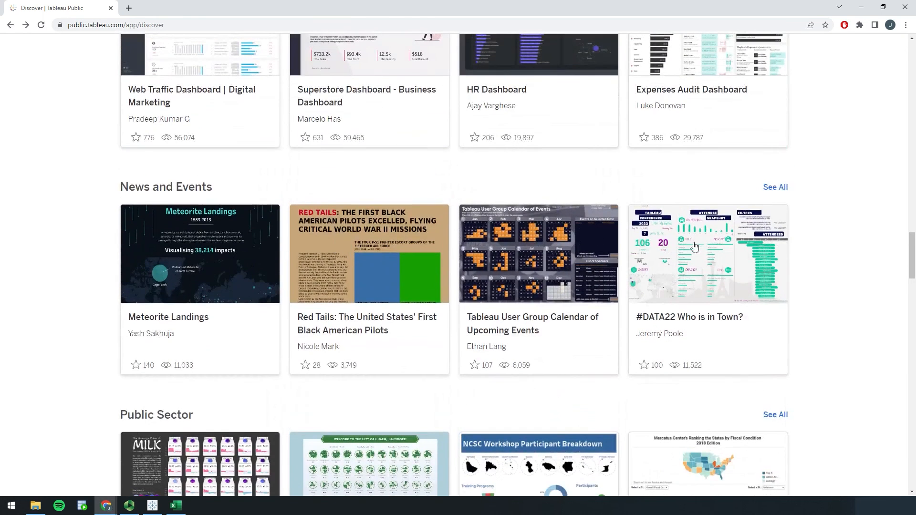
left_click(693, 263)
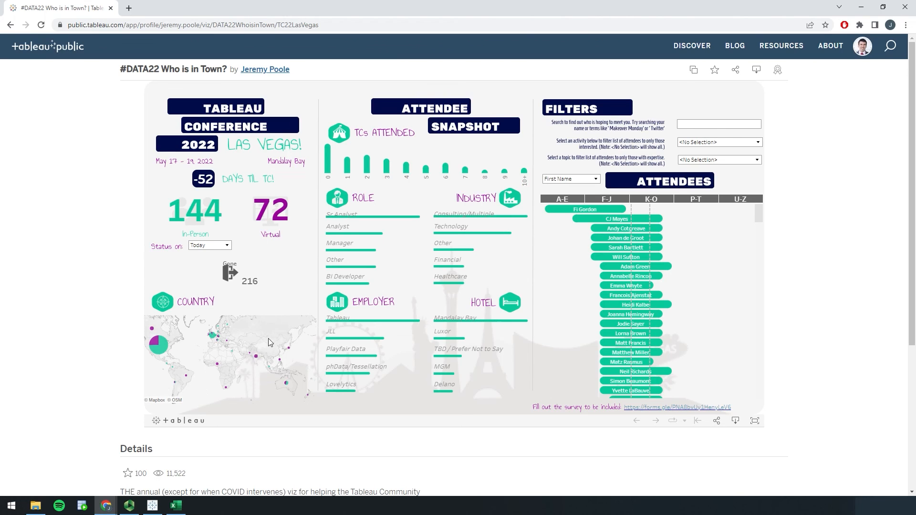
mouse_move(213, 337)
mouse_move(502, 226)
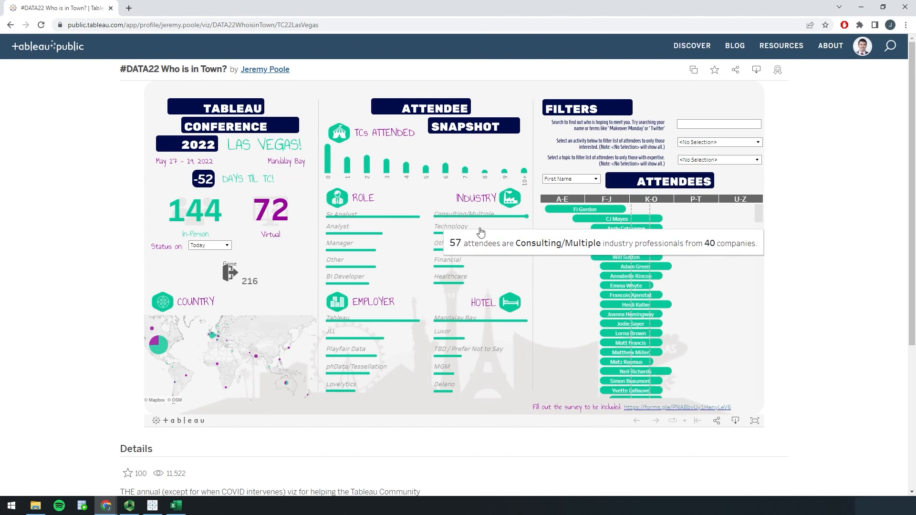
mouse_move(444, 249)
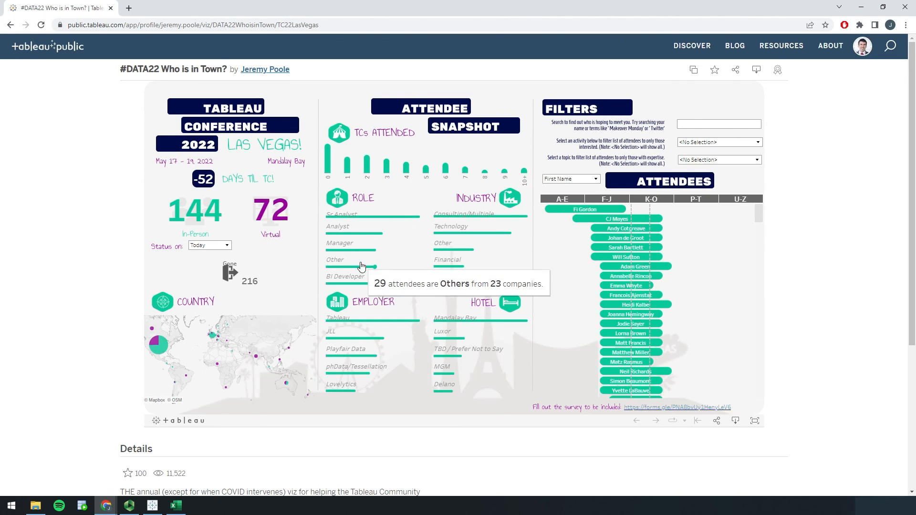
Download the #DATA22 Who is in Town? visualization as a Tableau Workbook and open the downloaded file.
left_click(757, 71)
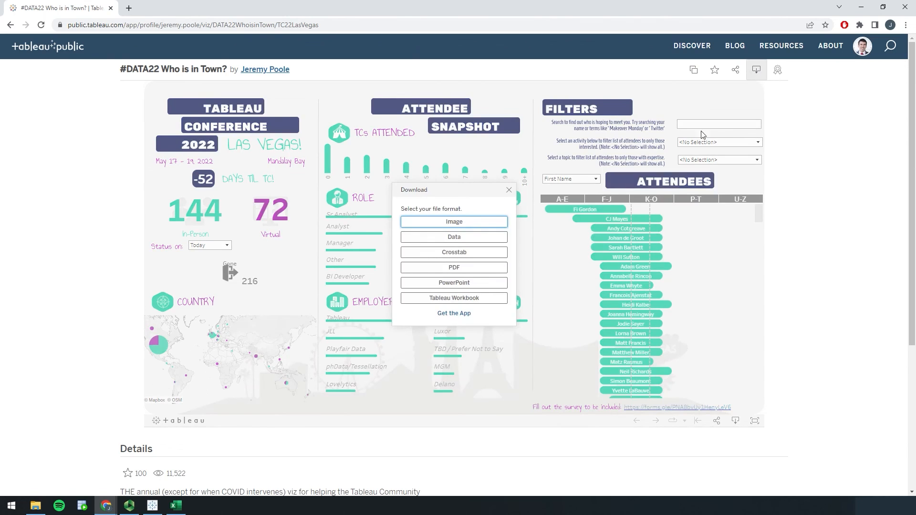
left_click(453, 301)
left_click(501, 301)
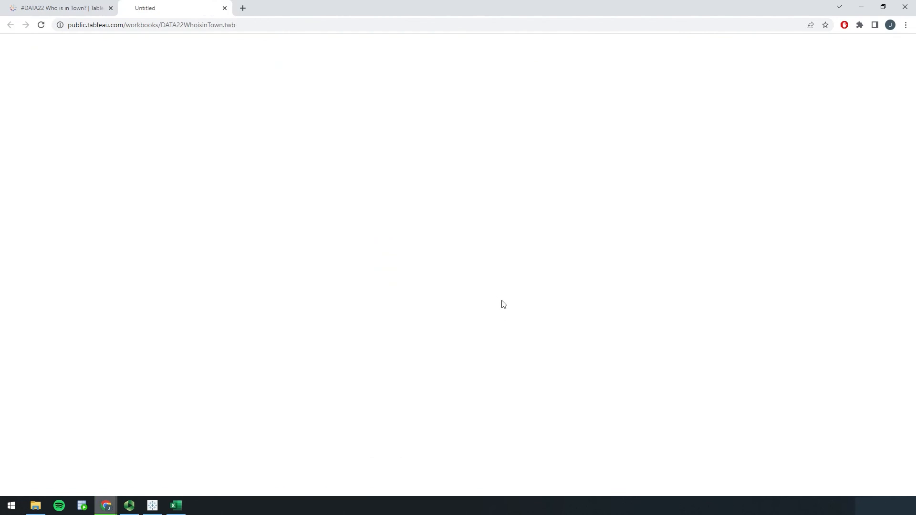
left_click(52, 484)
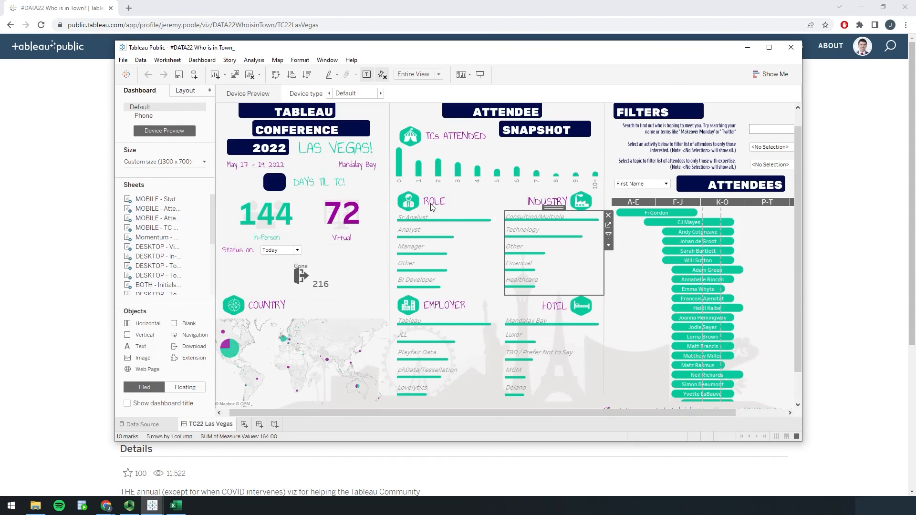
Unhide all sheets behind the TC22 Las Vegas dashboard and inspect the mobile Status Icons, mobile Attendee Info and desktop Attendee Gantt View sheets.
right_click(213, 428)
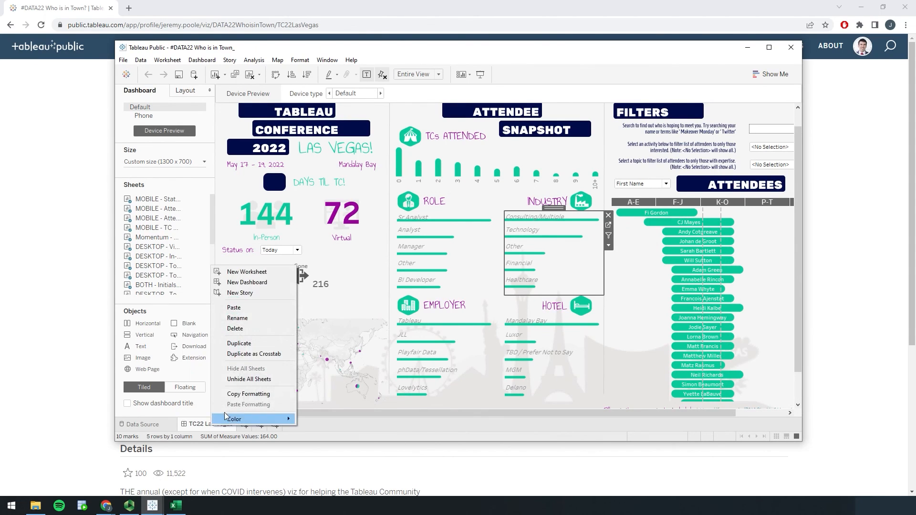
left_click(249, 380)
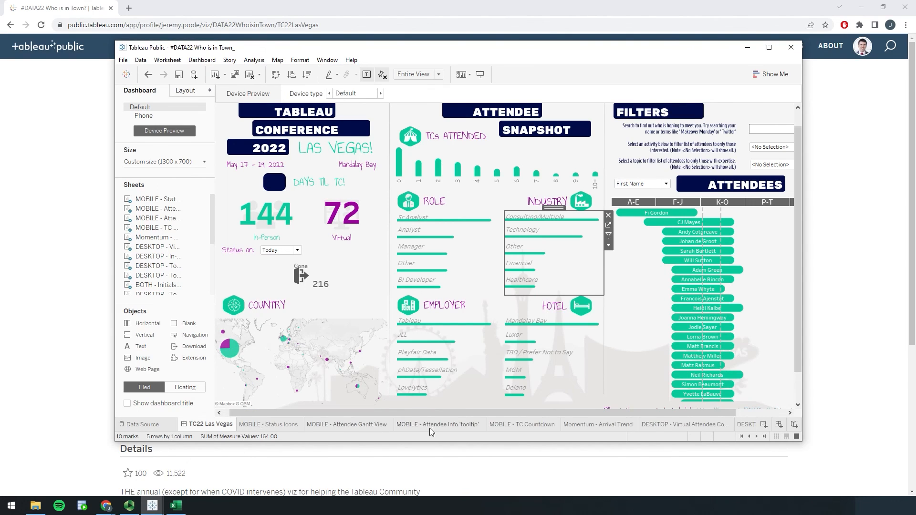
left_click(268, 425)
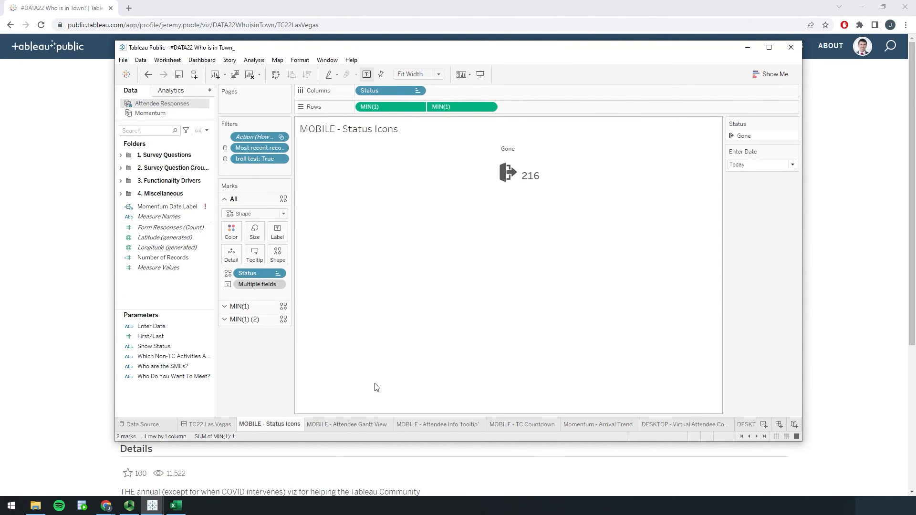
left_click(468, 425)
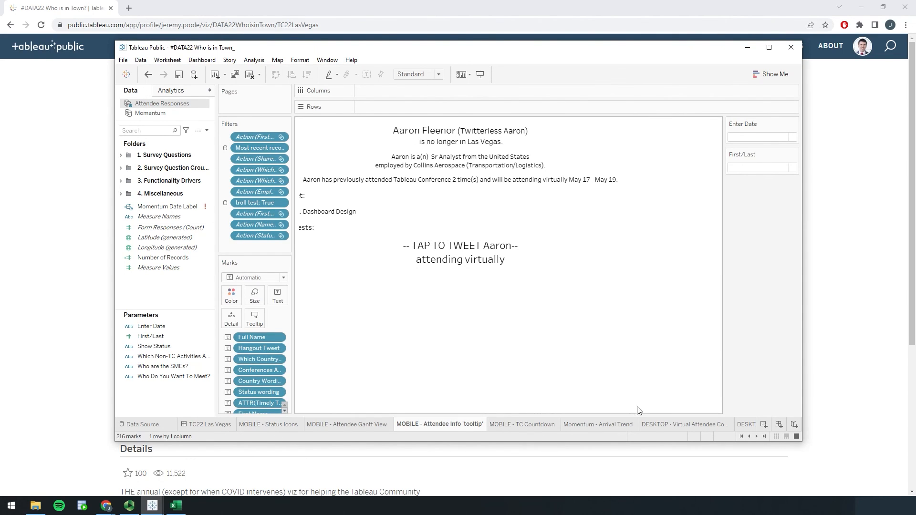
scroll(632, 425, "down", 10)
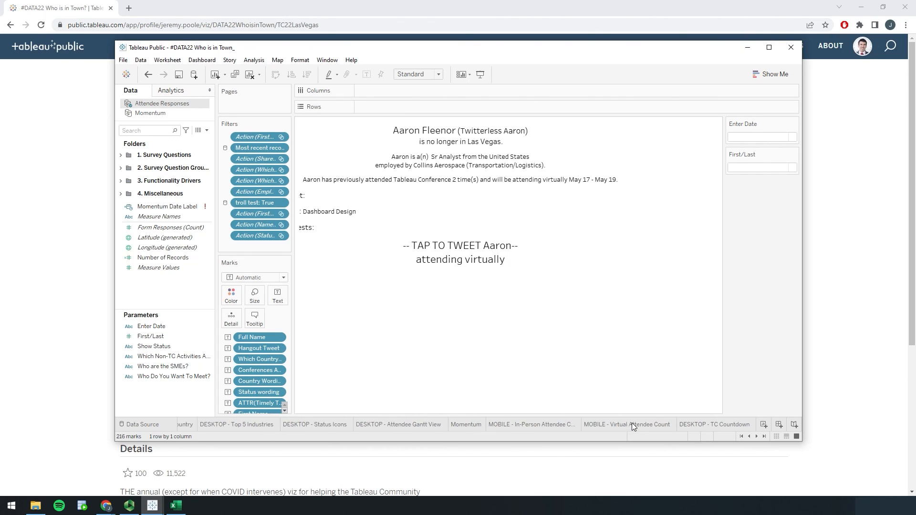
left_click(474, 425)
left_click(411, 424)
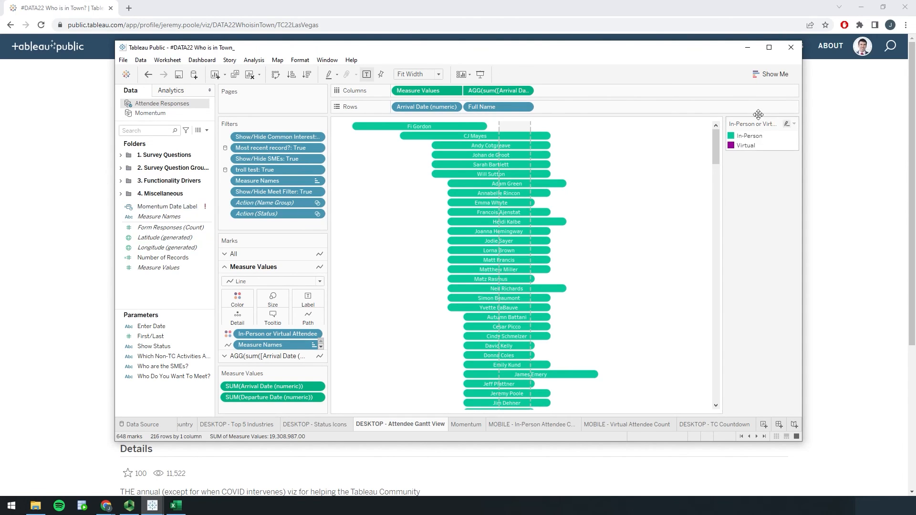
Close the downloaded conference workbook without saving changes and switch back to the Eller Tableau Workshop 1 workbook.
left_click(791, 47)
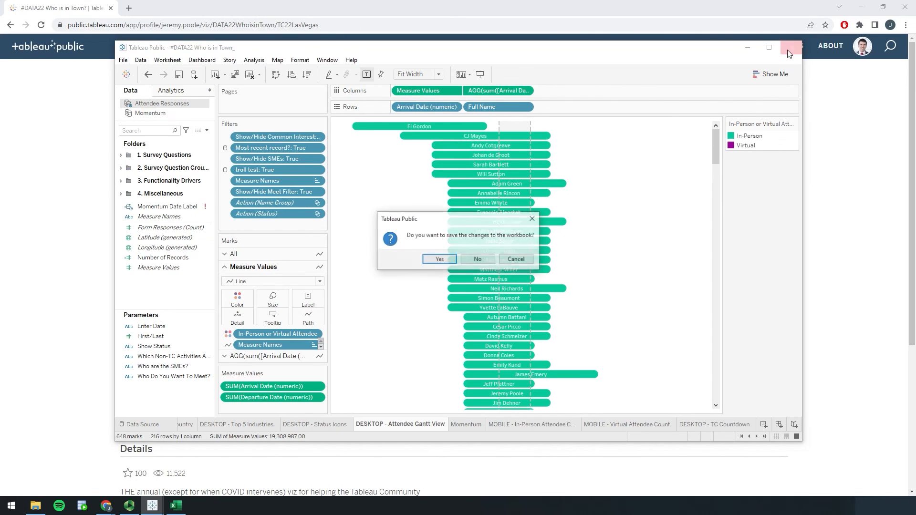
left_click(477, 260)
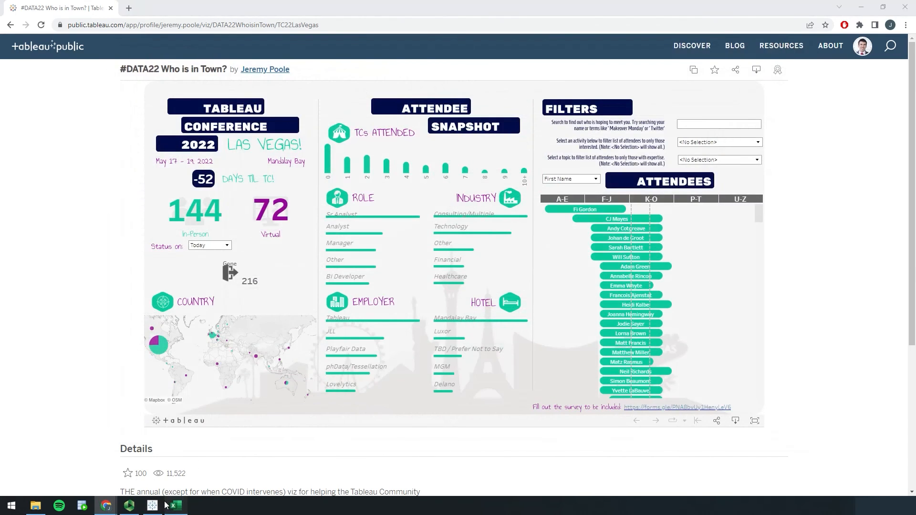
left_click(152, 505)
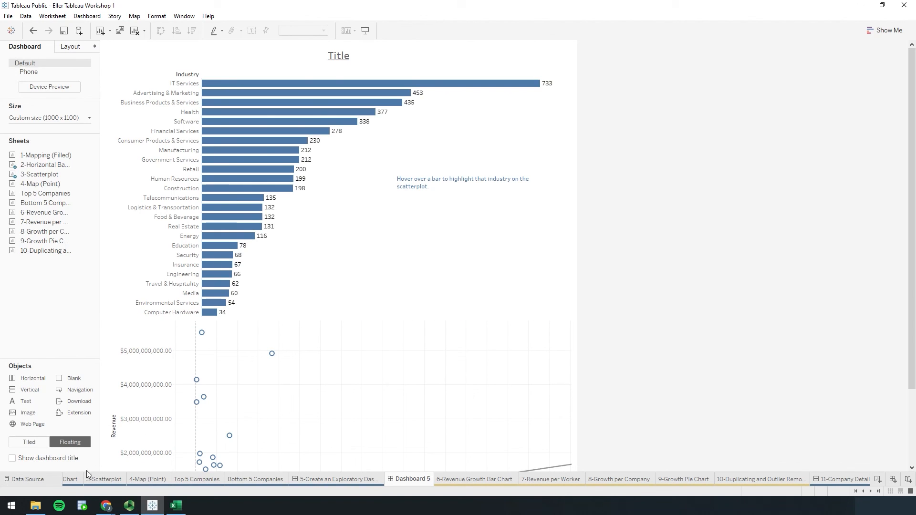
right_click(329, 480)
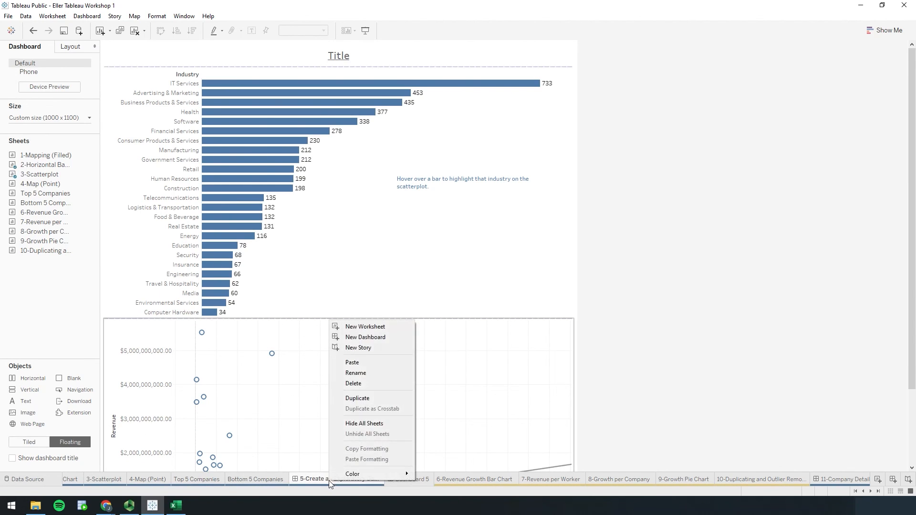
left_click(551, 284)
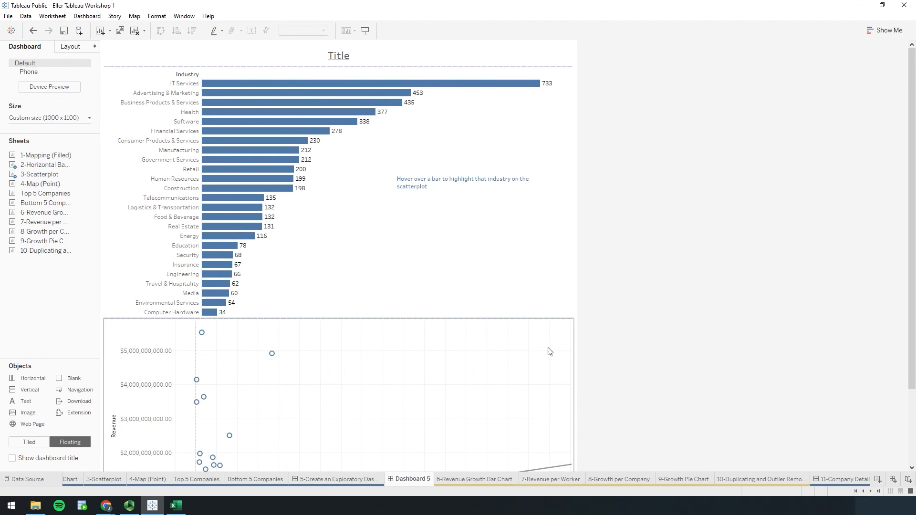
scroll(706, 364, "down", 2)
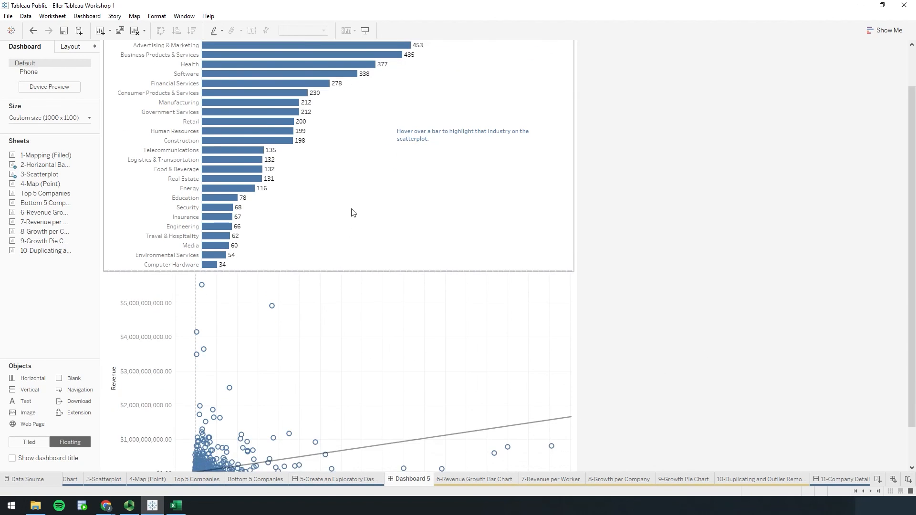
scroll(392, 305, "up", 2)
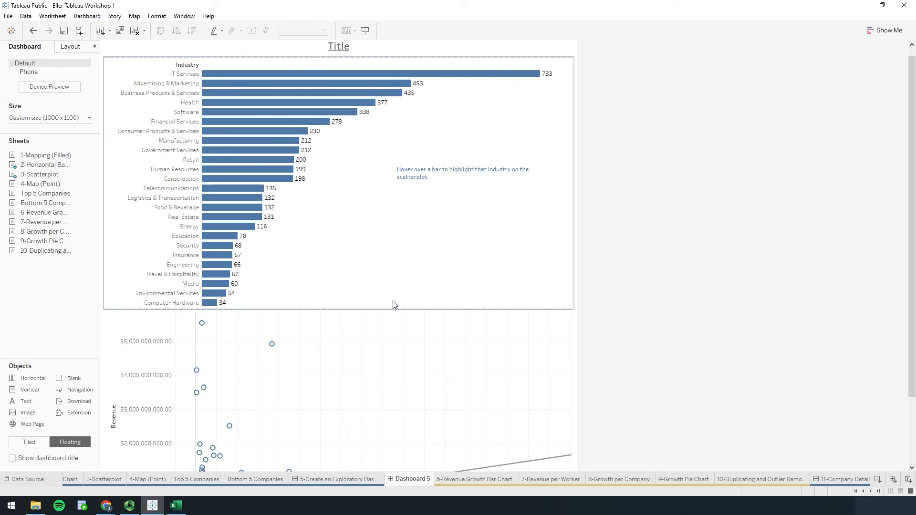
left_click(424, 317)
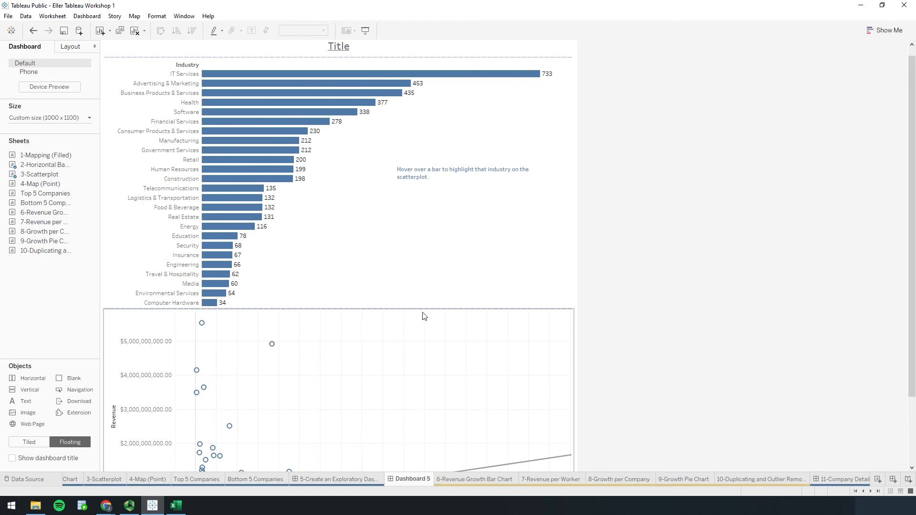
scroll(453, 353, "up", 1)
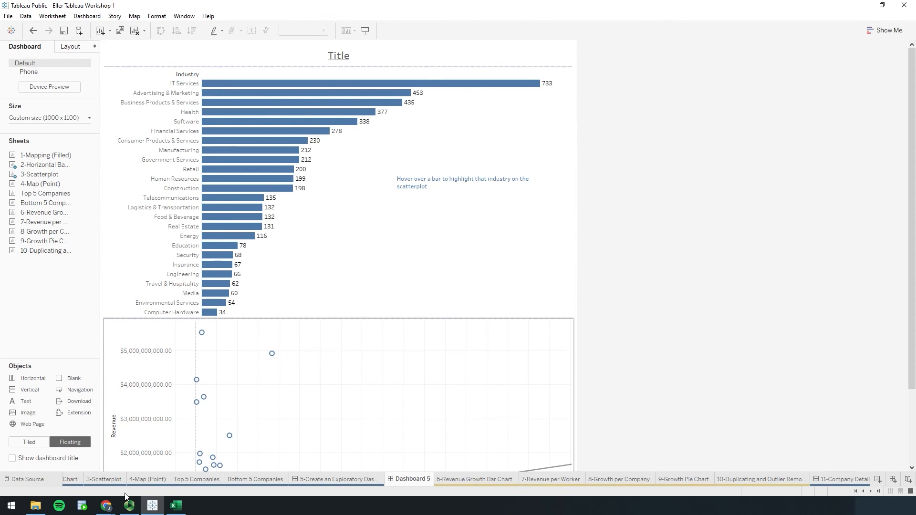
mouse_move(106, 505)
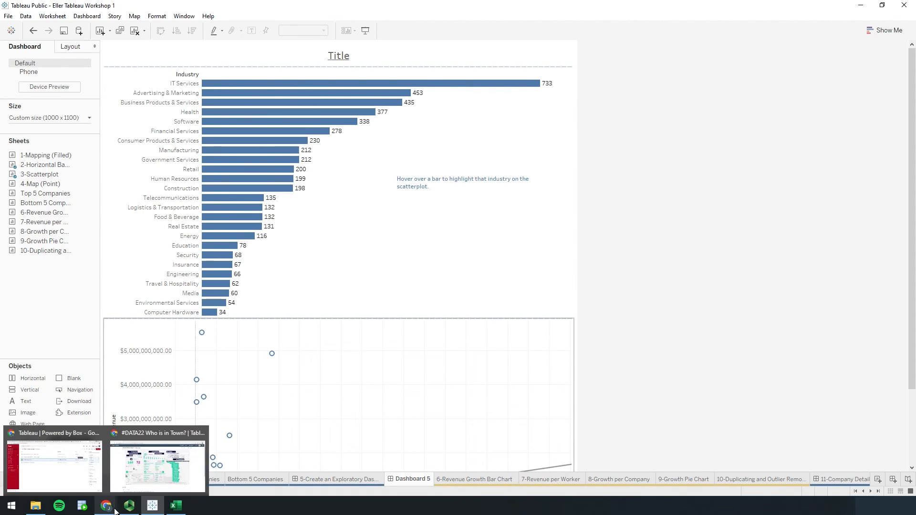
left_click(133, 439)
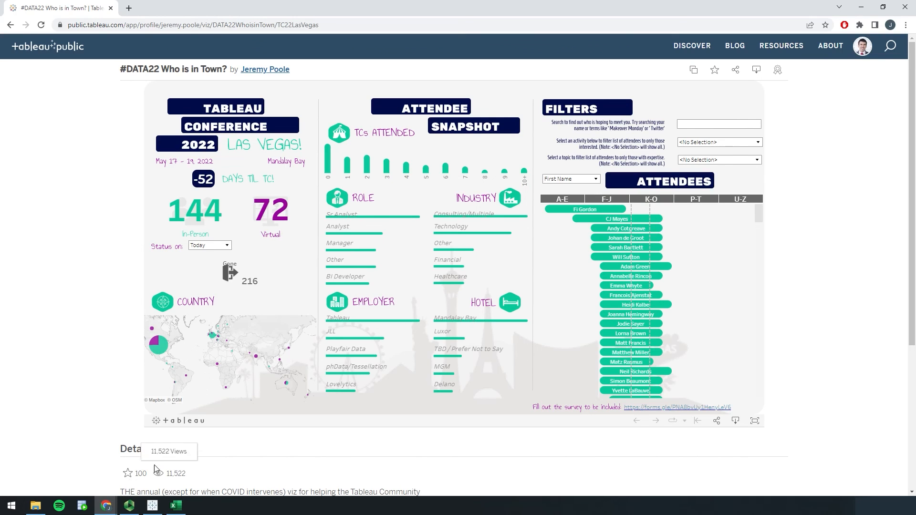
left_click(152, 505)
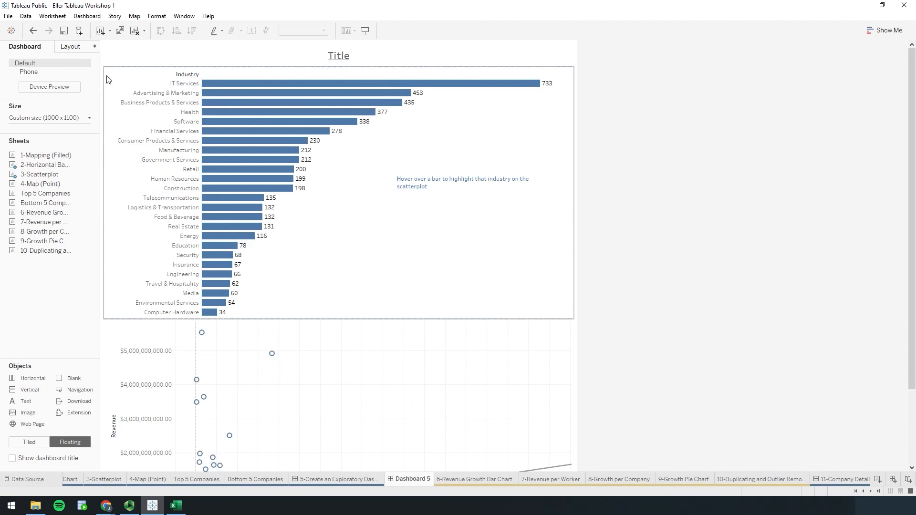
Try to save the workbook to Tableau Public under a new name, going only as far as the sign-in dialog before closing it.
left_click(8, 15)
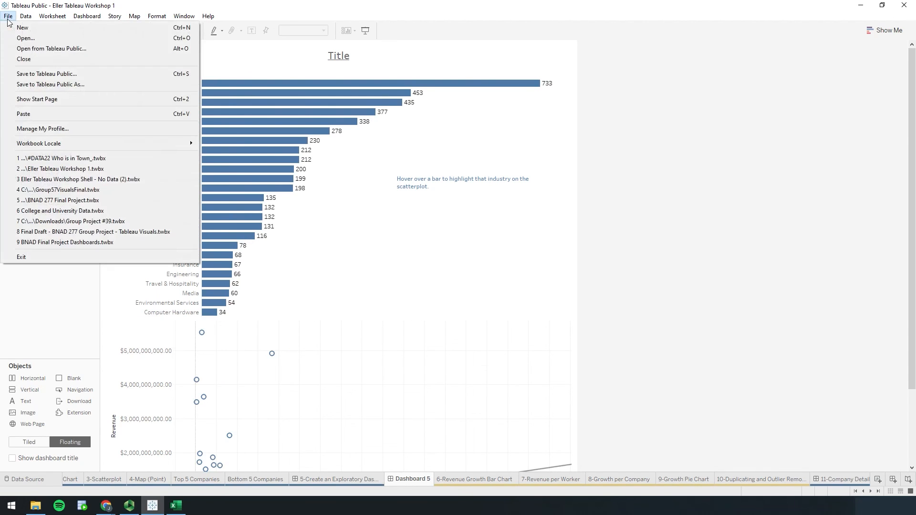
left_click(84, 84)
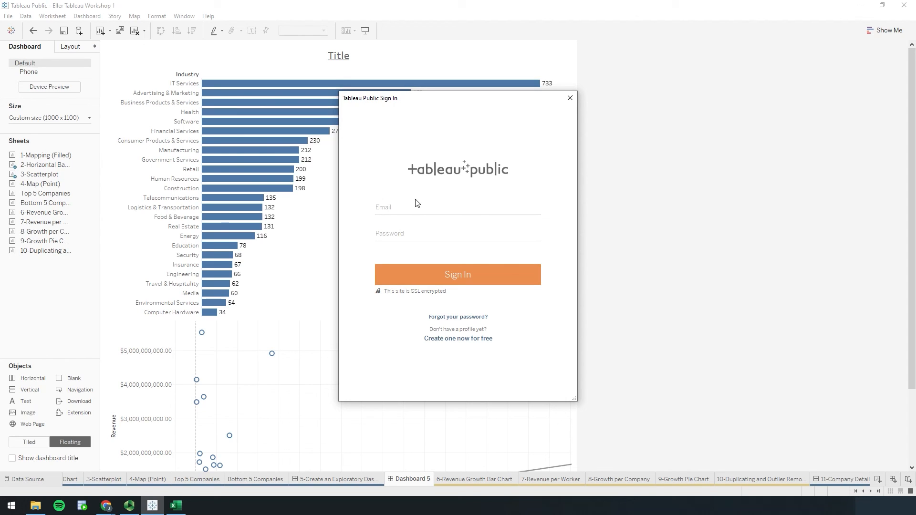
left_click(436, 203)
left_click(570, 97)
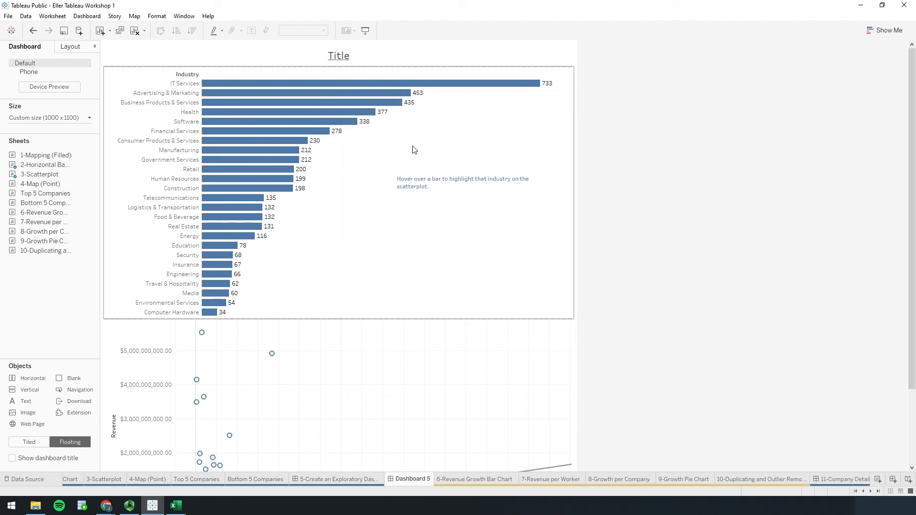
left_click(8, 17)
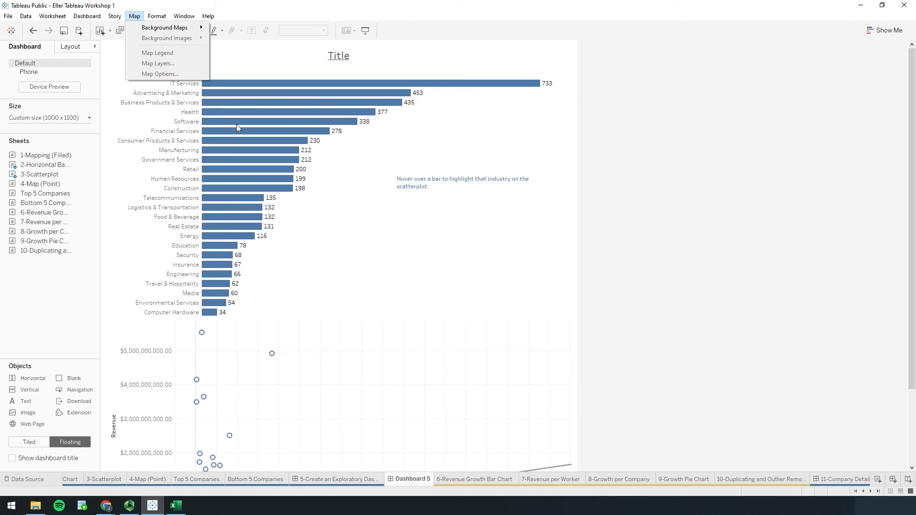
left_click(615, 166)
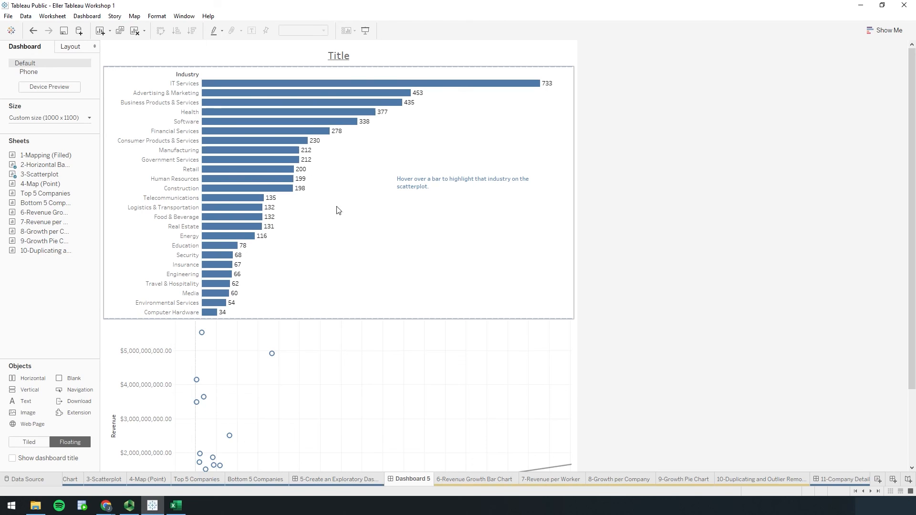
Review the data source management options available for Financial Information+ (Eller Tableau Workshop 1 Data) without applying any.
left_click(26, 16)
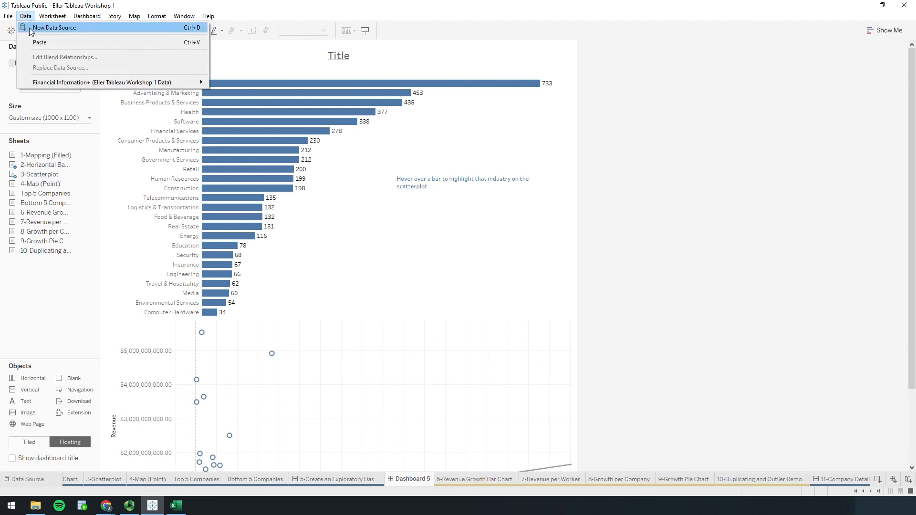
mouse_move(73, 83)
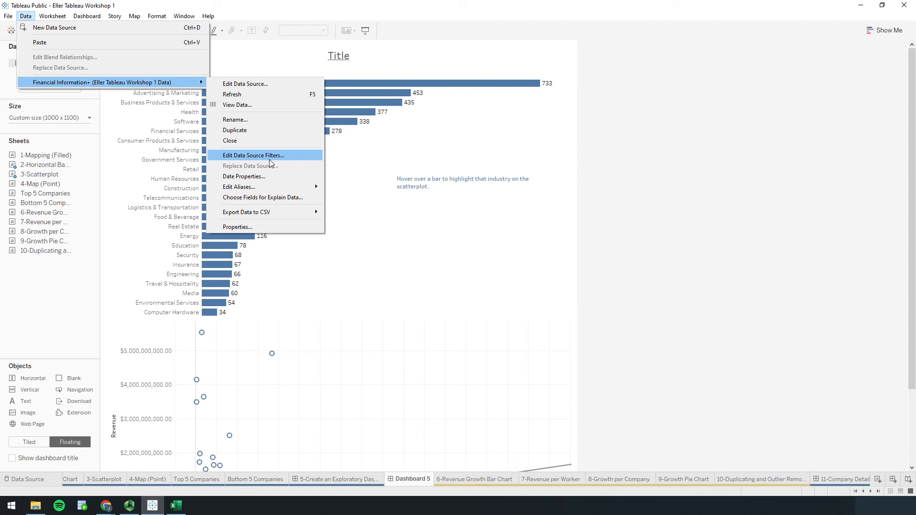
key("Escape")
key("Escape")
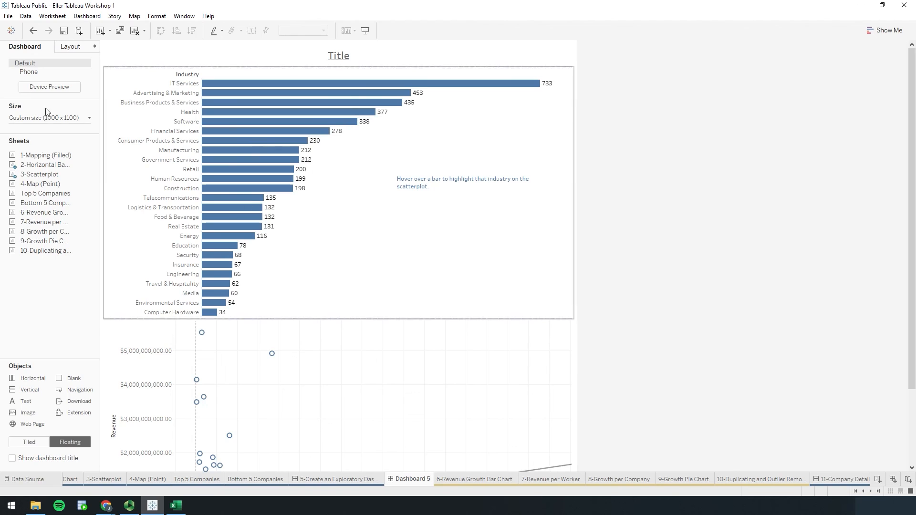
left_click(27, 16)
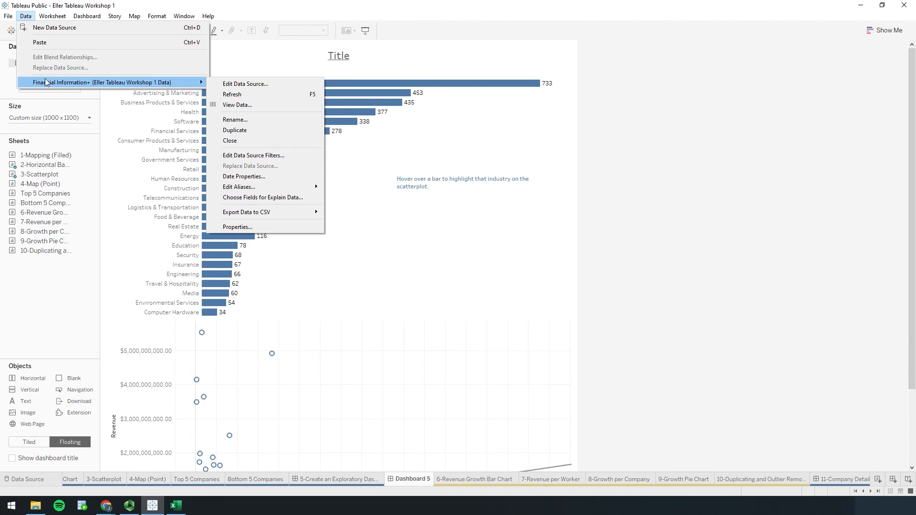
left_click(610, 199)
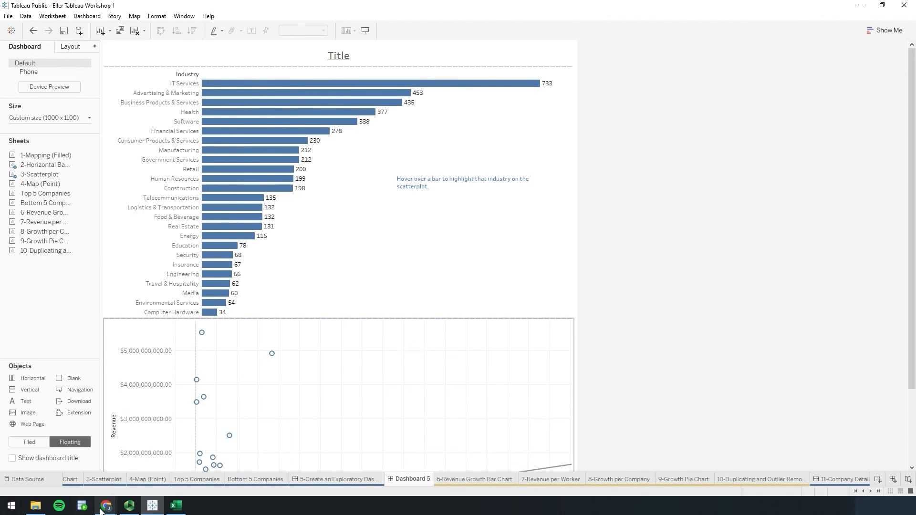
Switch to Chrome and open the Salaries for State Schools visualization from the account's own Tableau Public profile.
mouse_move(105, 509)
left_click(138, 437)
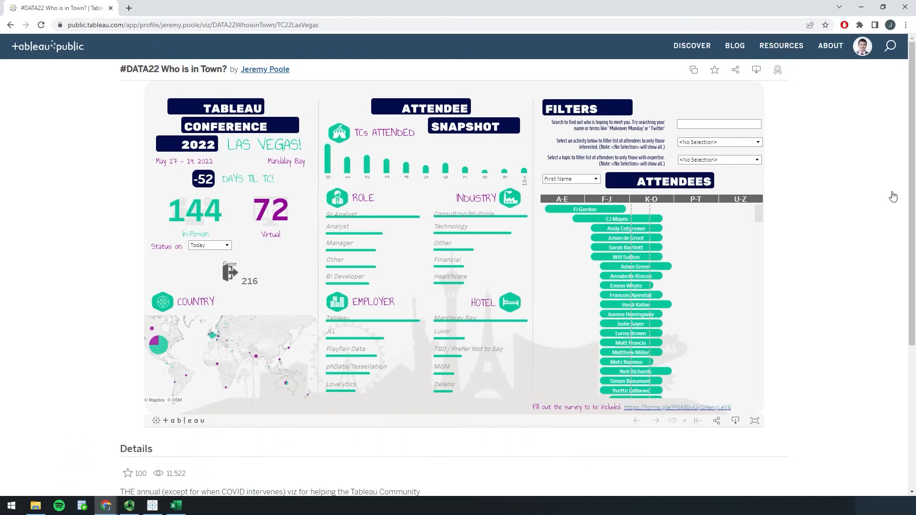
left_click(862, 47)
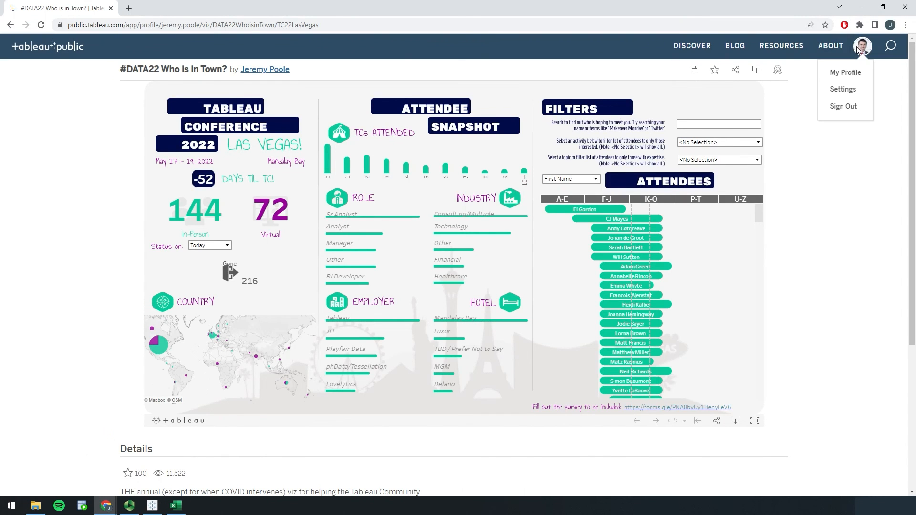
left_click(844, 70)
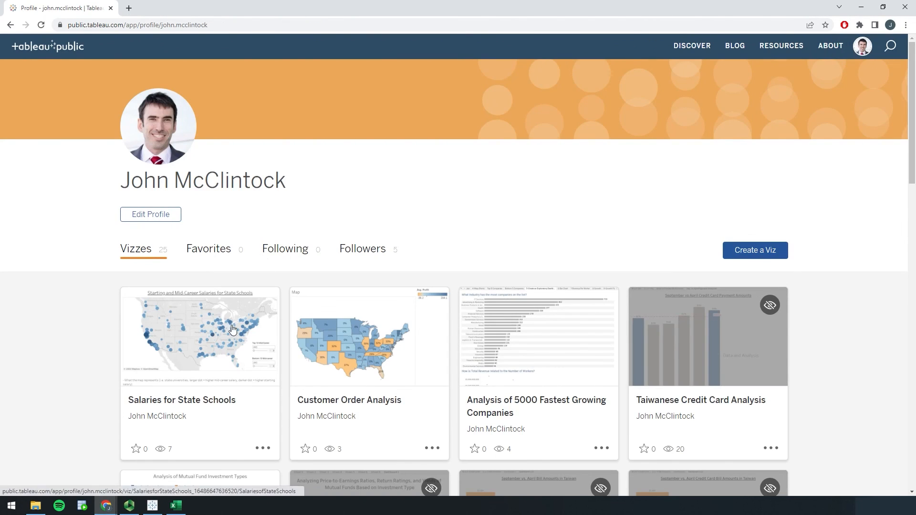
left_click(230, 329)
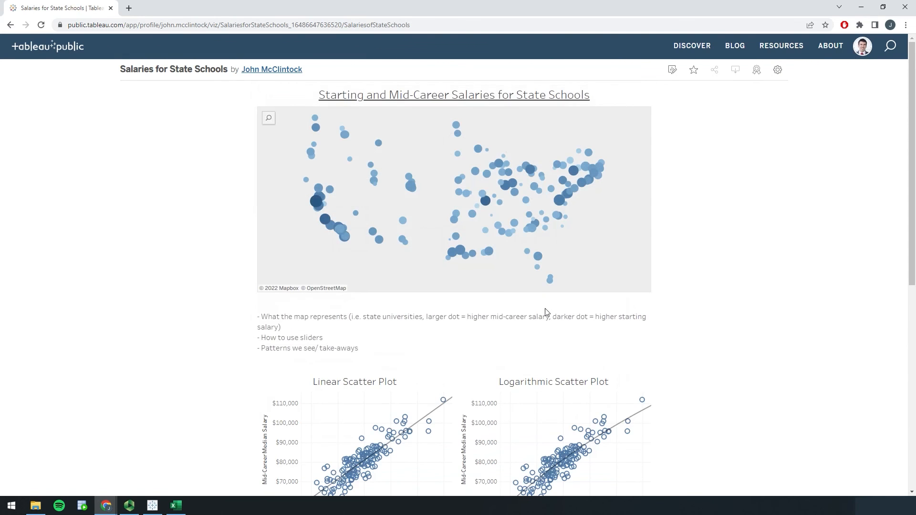
Turn off Show Sheets in the settings of the Salaries for State Schools visualization.
left_click(779, 71)
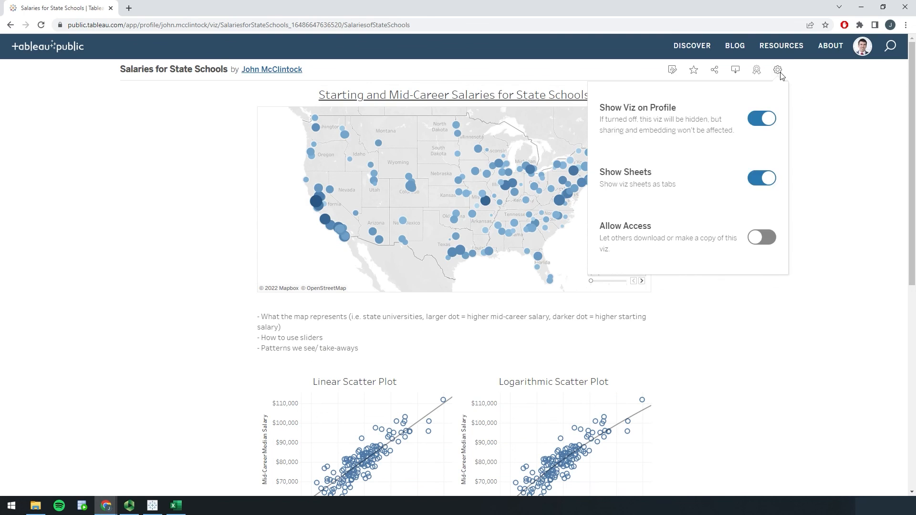
left_click(759, 179)
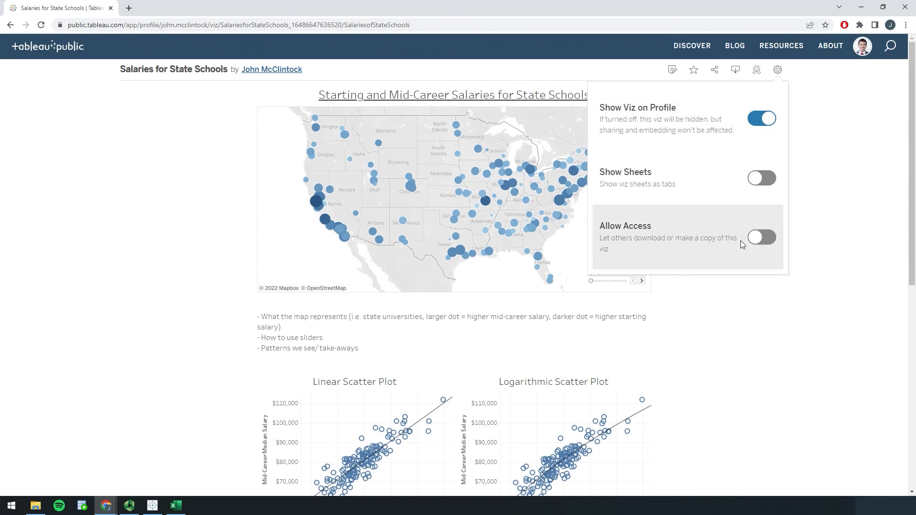
left_click(779, 72)
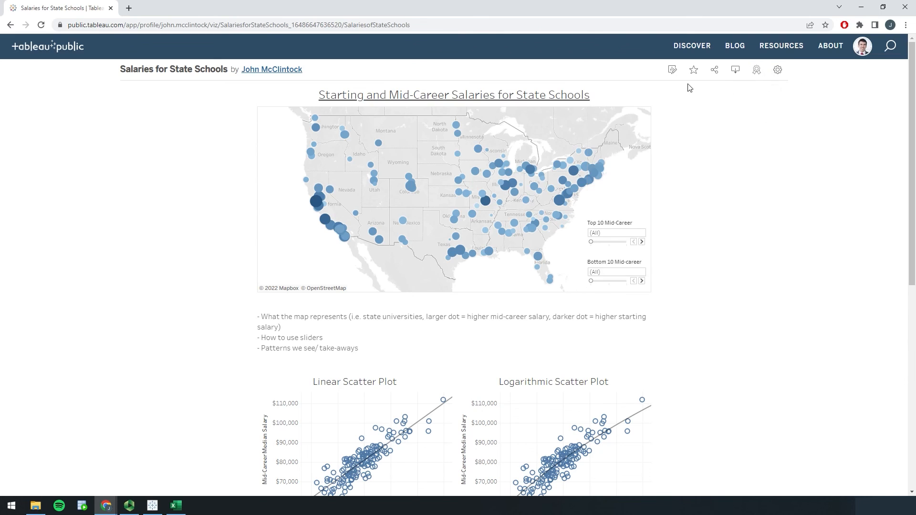
View the visualization's embed code and share link, close them, and return to the Eller Tableau Workshop 1 workbook's first sheet tabs.
left_click(717, 73)
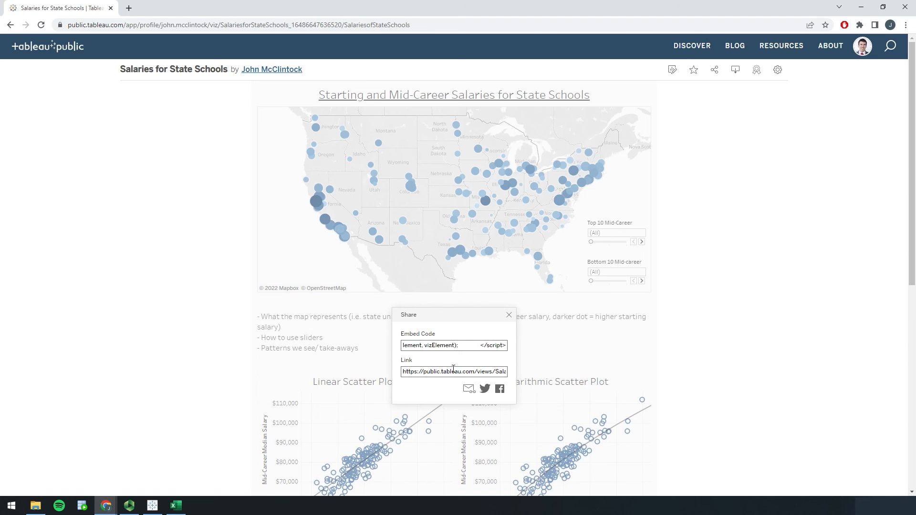
left_click(509, 315)
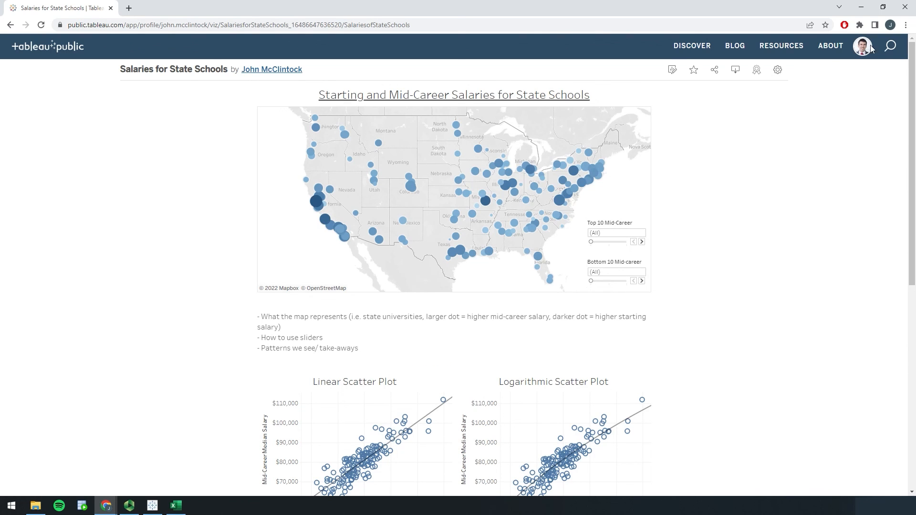
left_click(860, 6)
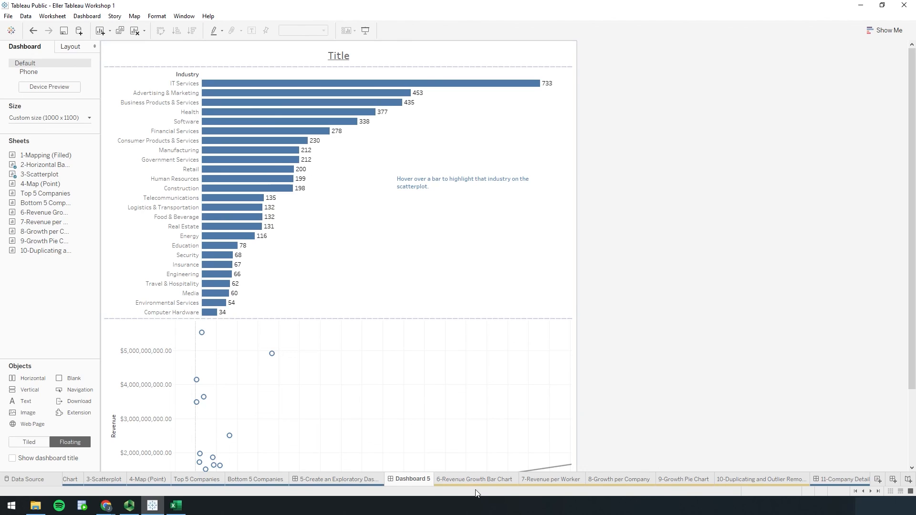
scroll(496, 479, "up", 4)
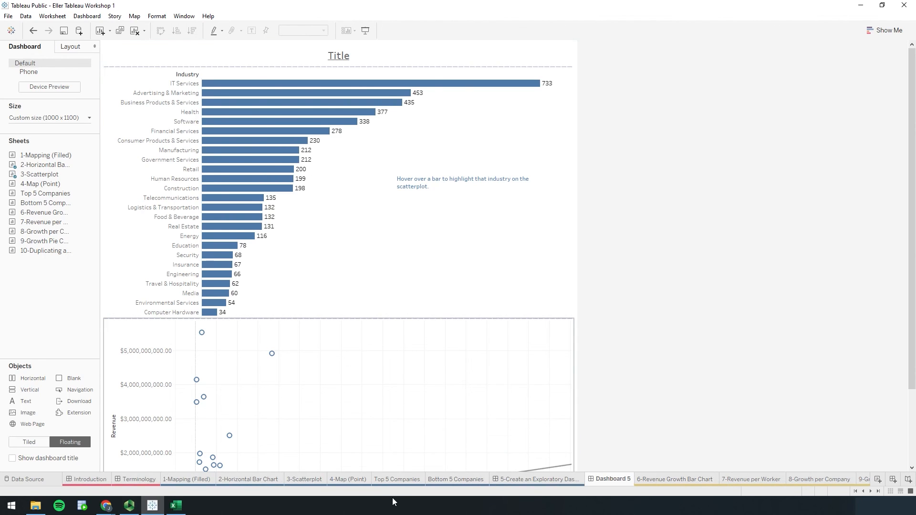